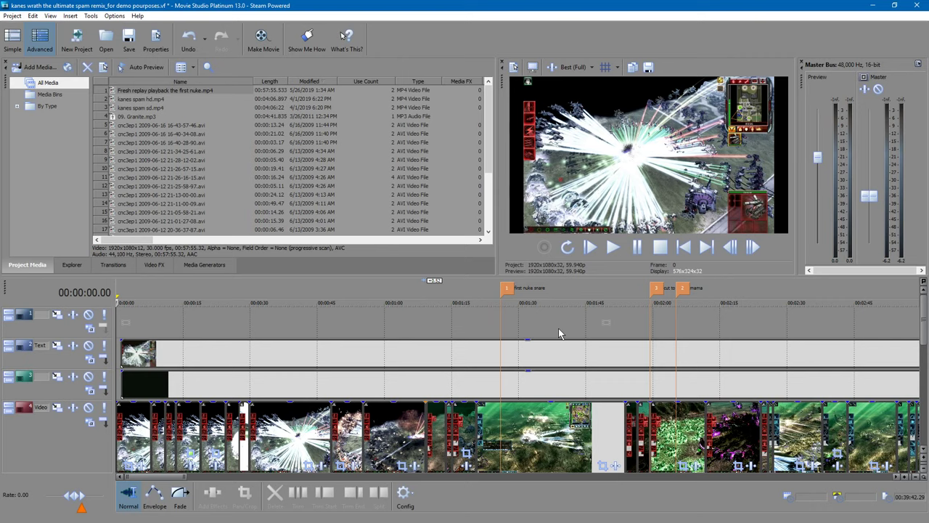
- Place the playhead near 2.5 seconds and enlarge the video preview by resizing the panes around it
click(129, 306)
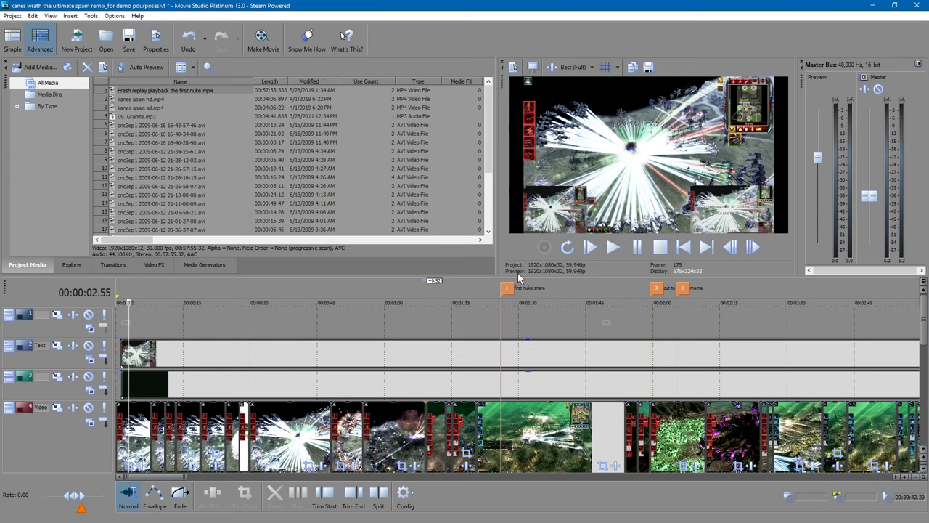
drag(519, 275, 517, 313)
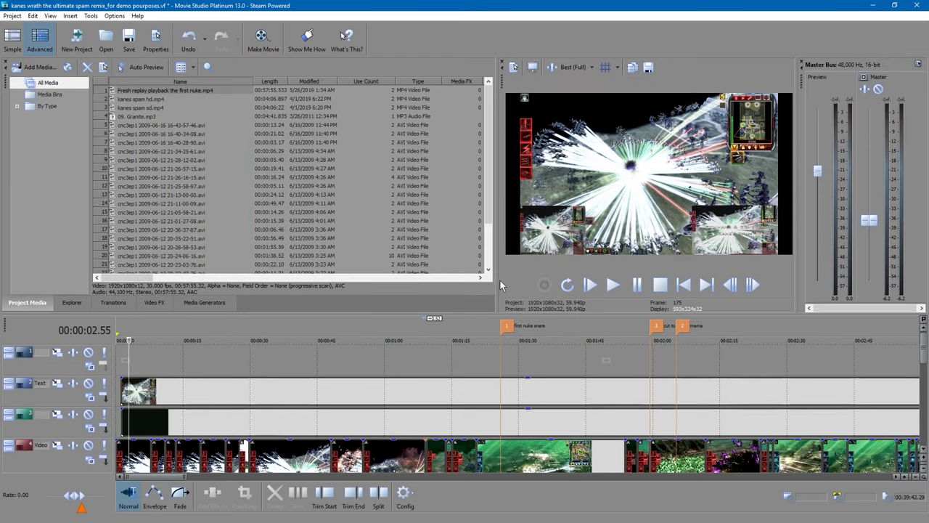
drag(479, 278, 366, 278)
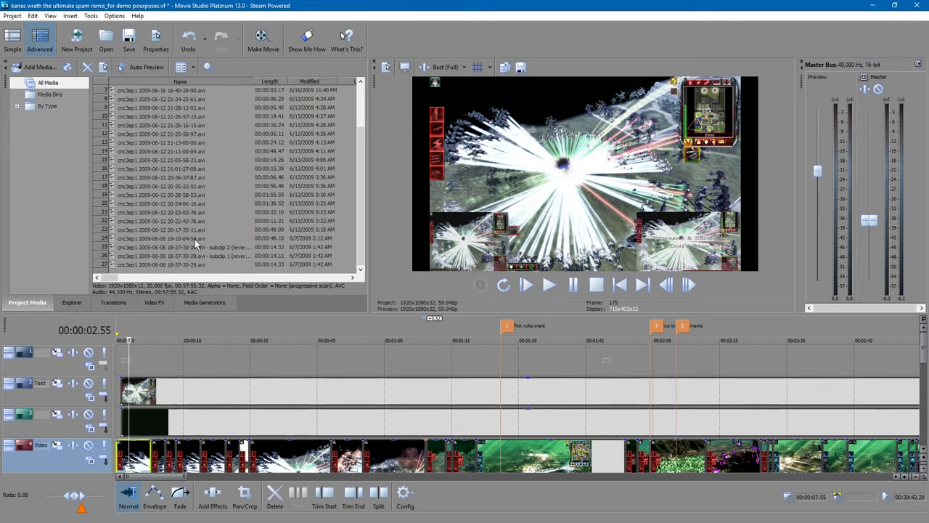
click(195, 240)
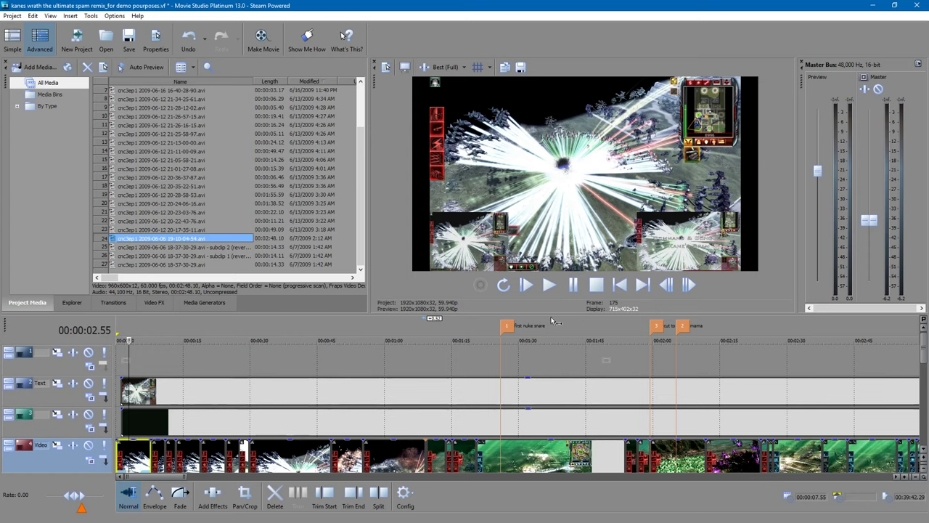
click(550, 285)
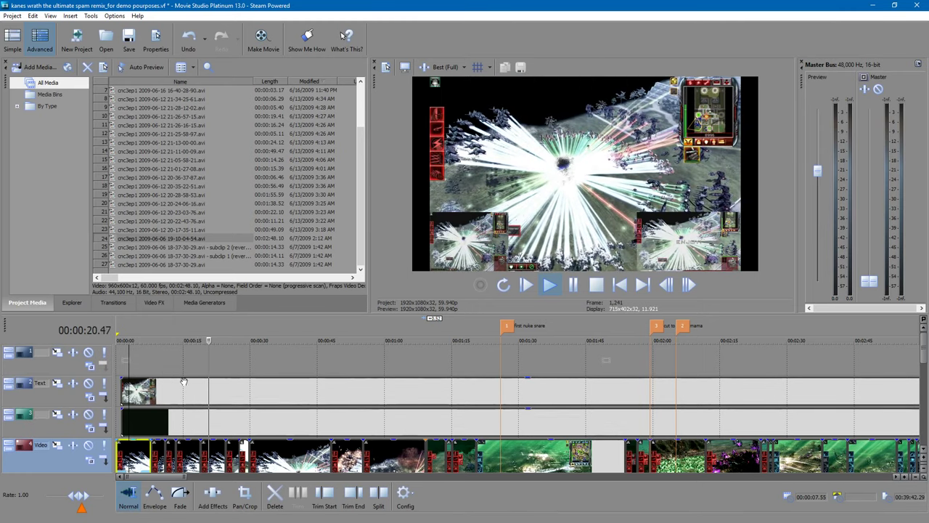
click(148, 340)
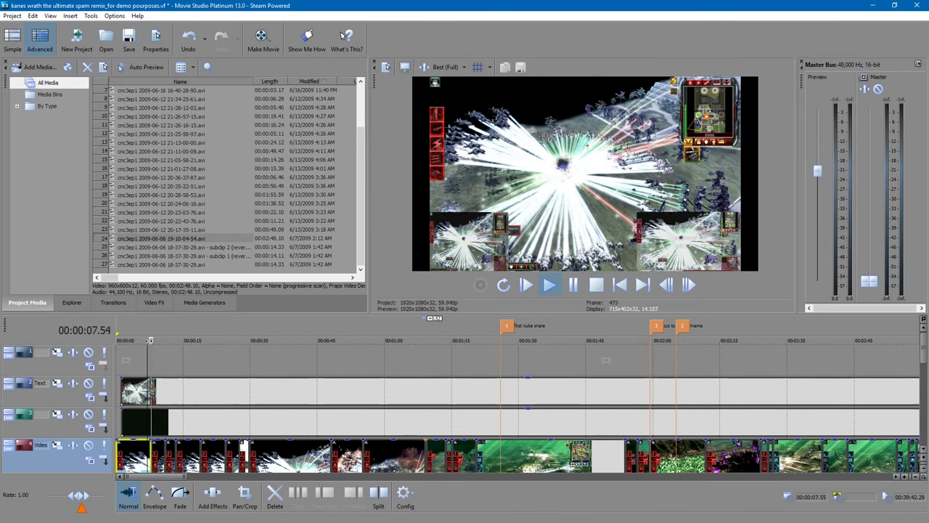
click(574, 286)
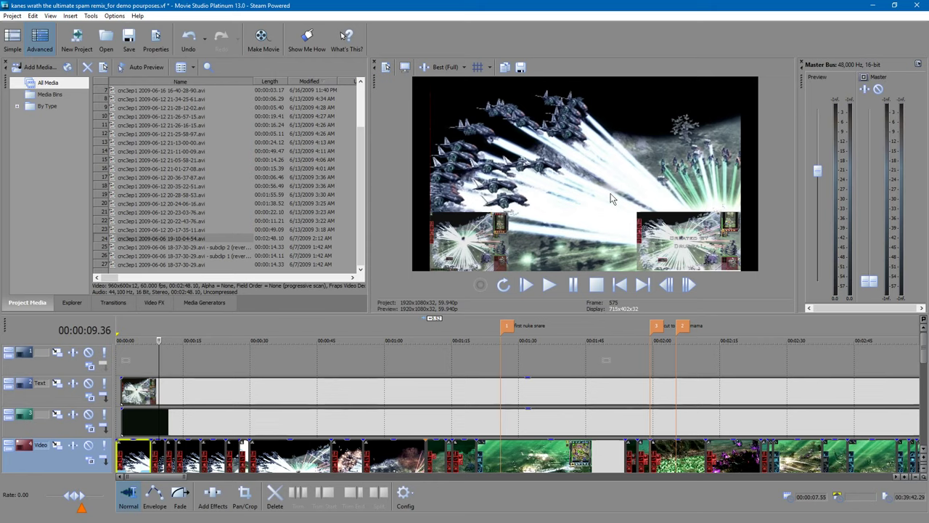
- Examine the video track clips by moving the playhead from about 2.5 seconds through 1:35 to about 3:17
click(127, 354)
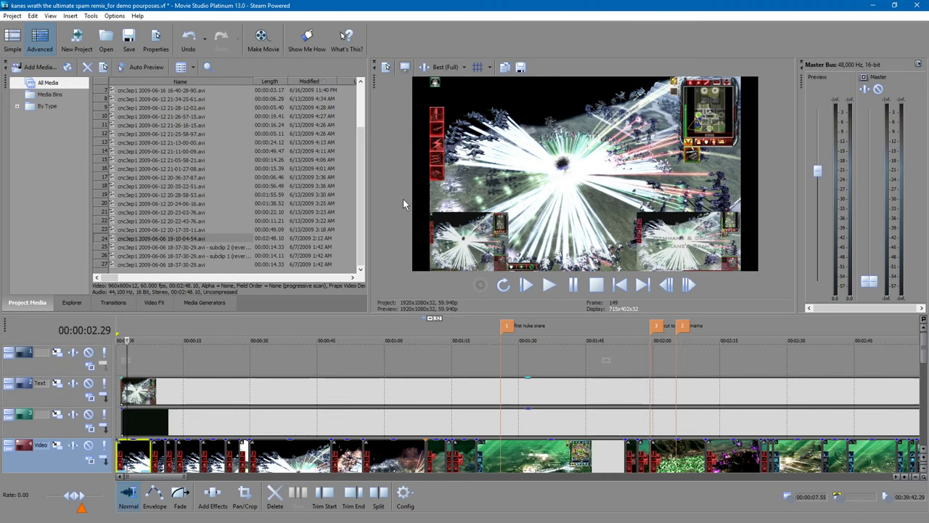
scroll(485, 417, down, 2)
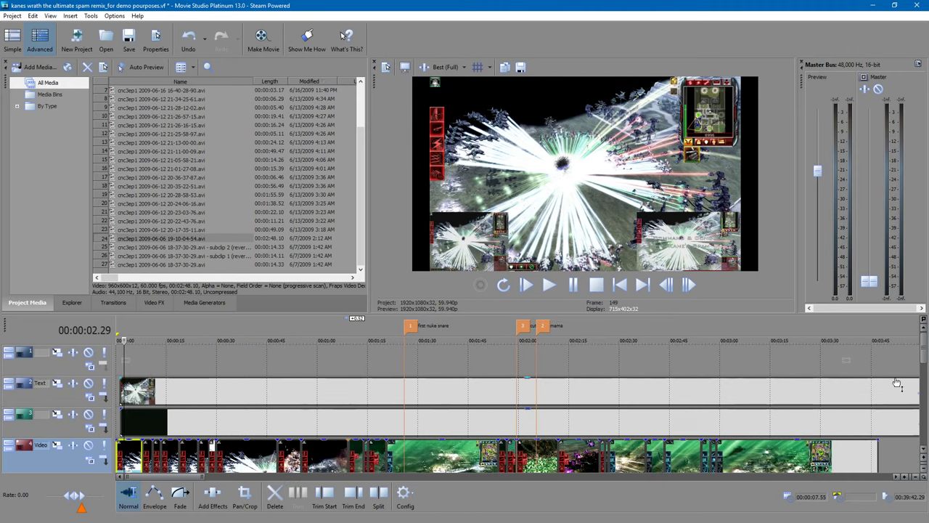
scroll(924, 363, down, 2)
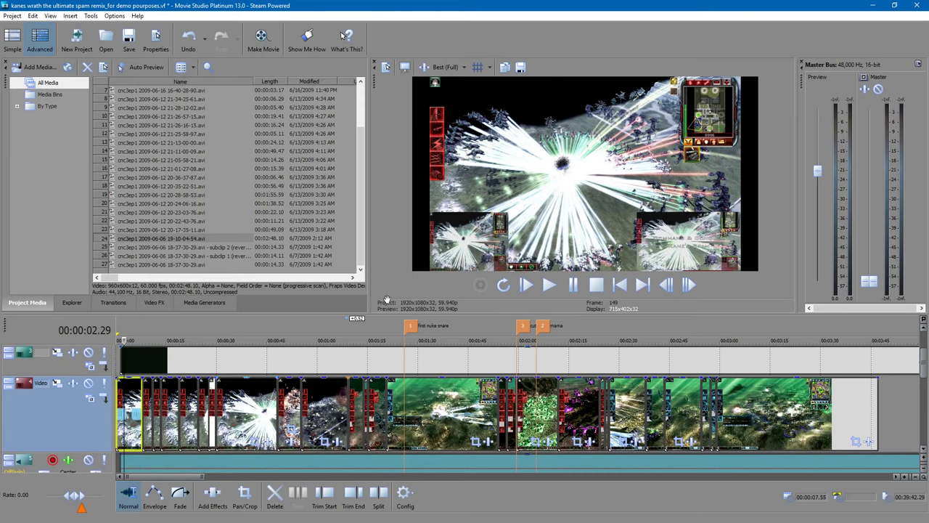
click(437, 341)
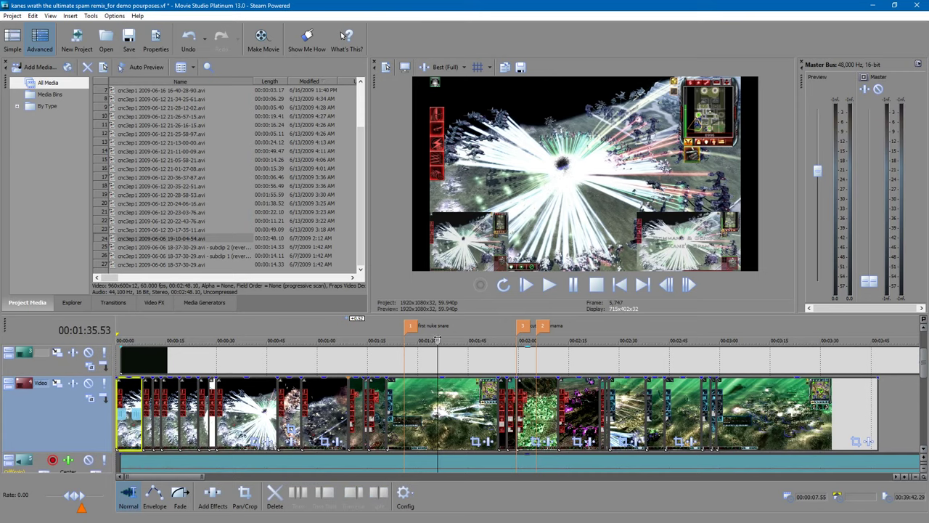
click(592, 341)
click(675, 341)
click(779, 341)
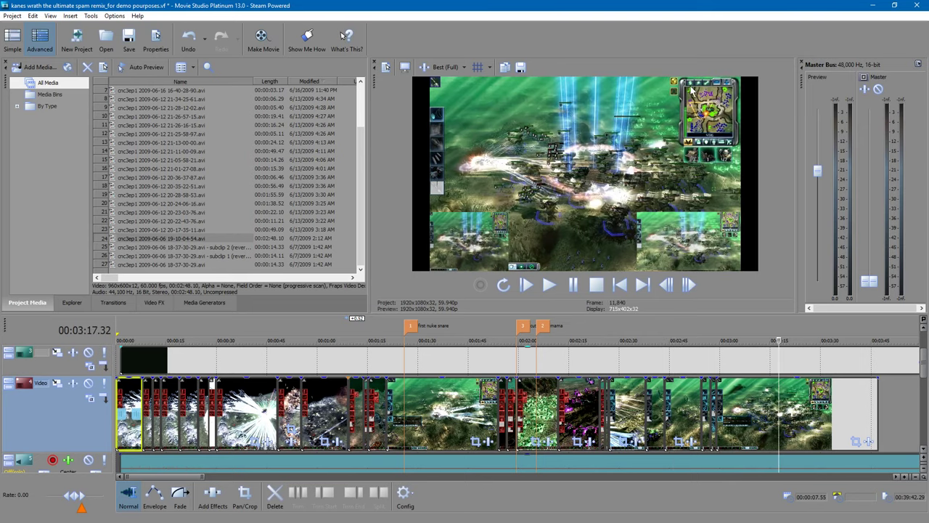
- Select kanes spam hd.mp4 in the project media and compare the overlaid footage at about 3:21, 1:32, 0:27 and 0:10
scroll(200, 160, up, 2)
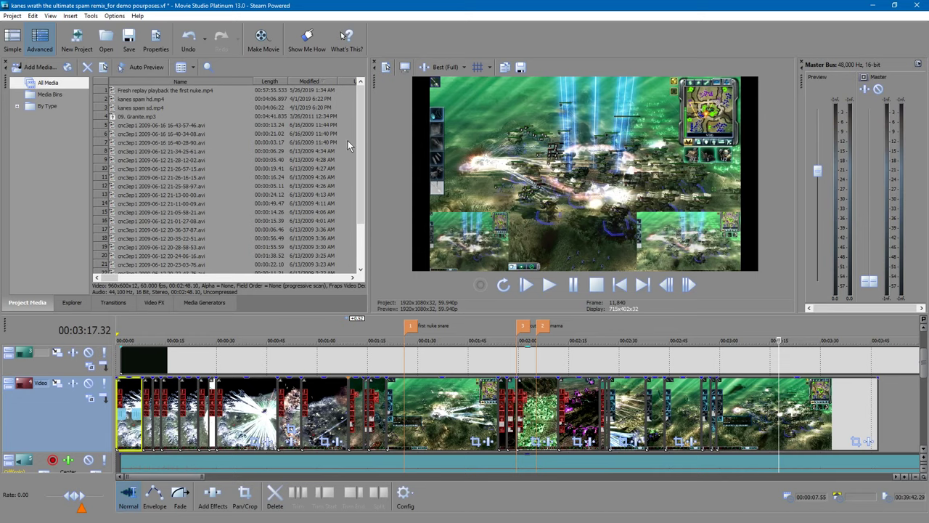
click(151, 98)
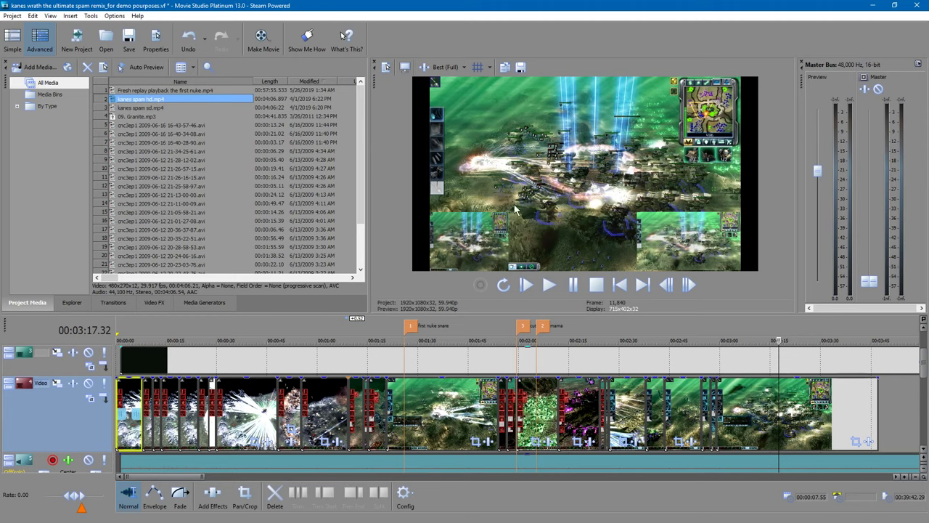
click(793, 342)
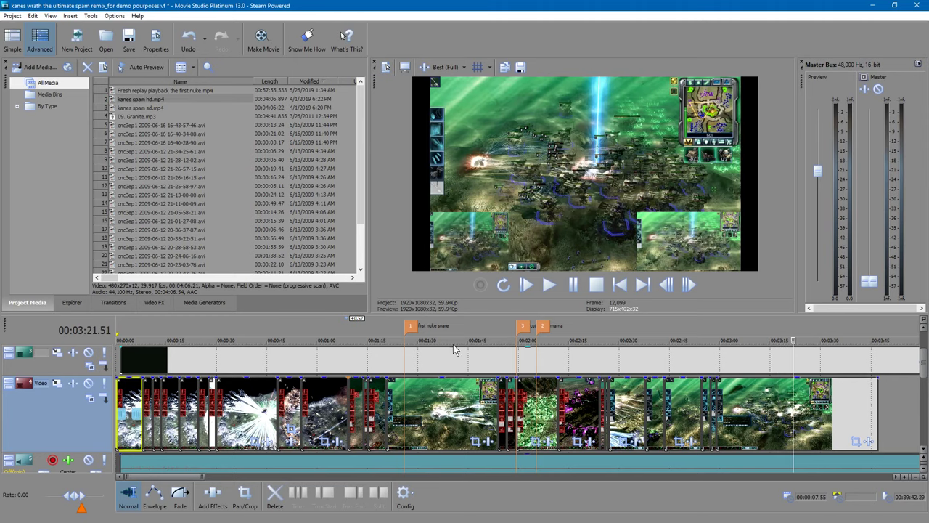
click(424, 347)
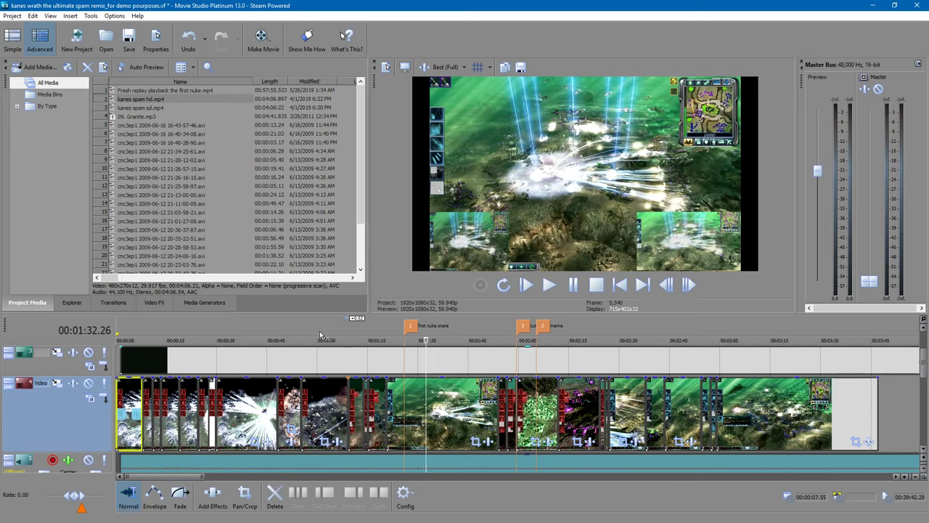
click(211, 345)
scroll(222, 378, up, 5)
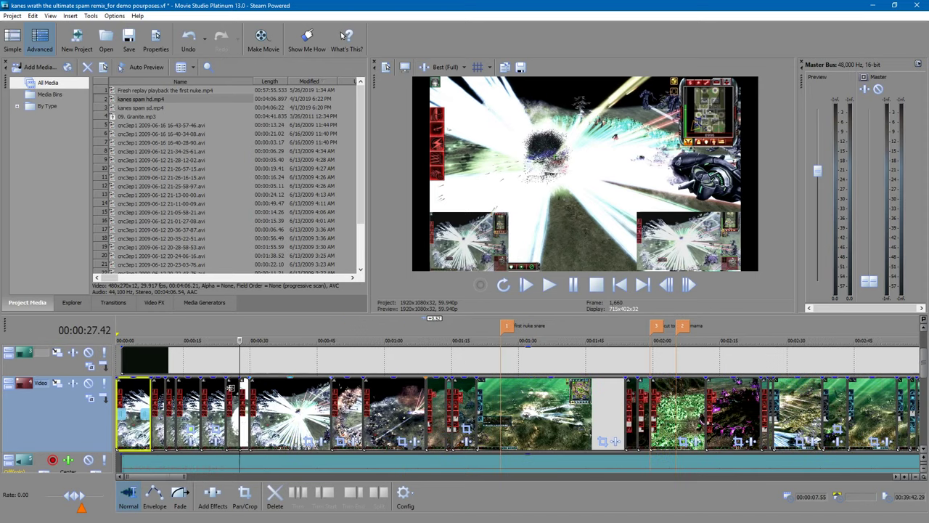
click(208, 341)
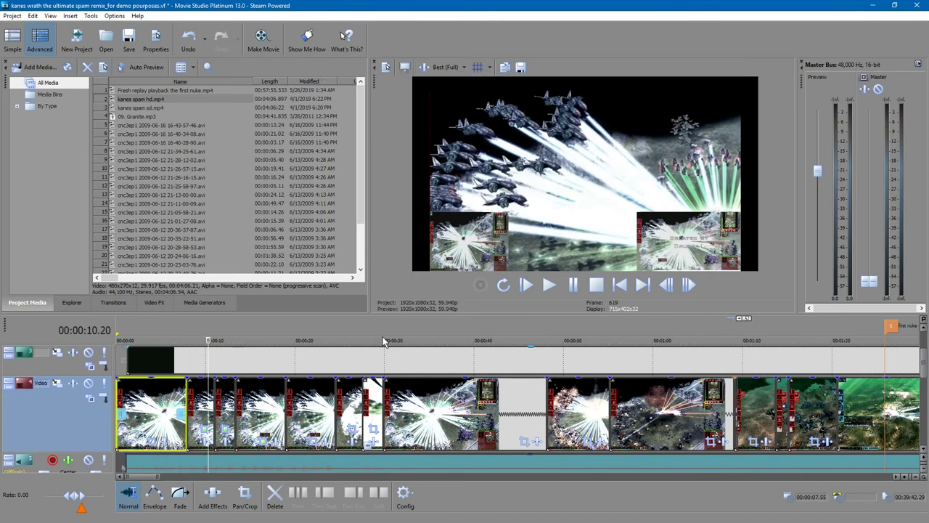
- Play the timeline from about 10 seconds, raise the master volume to hear it, pause near 1:10 and lower the volume again
click(556, 290)
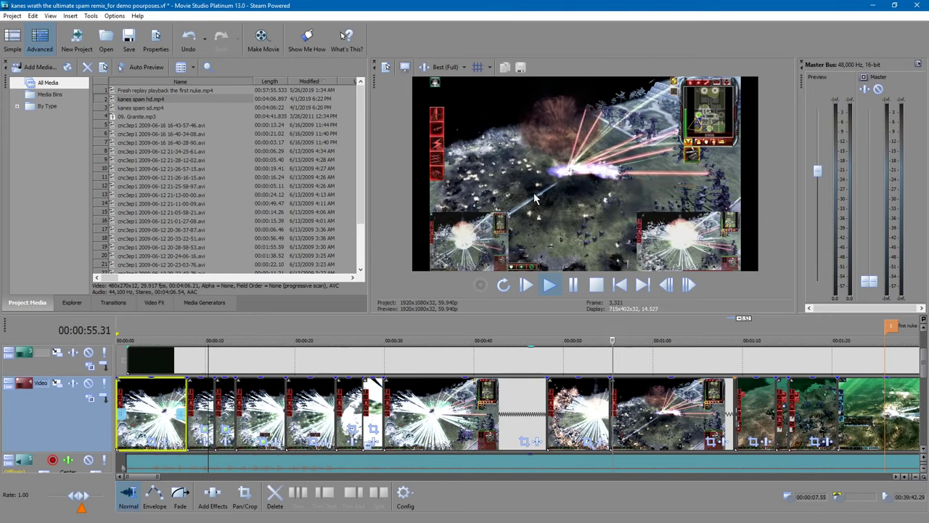
drag(868, 282, 871, 218)
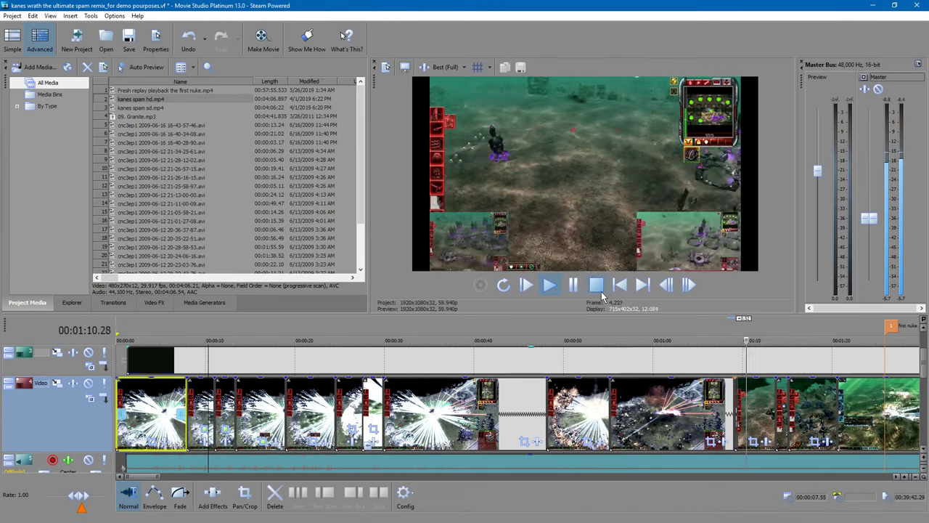
click(576, 283)
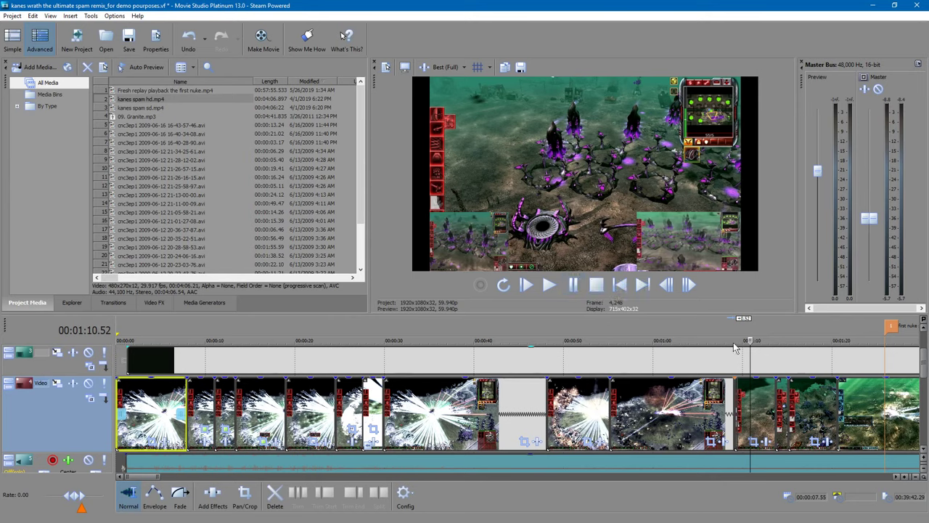
drag(869, 225, 857, 307)
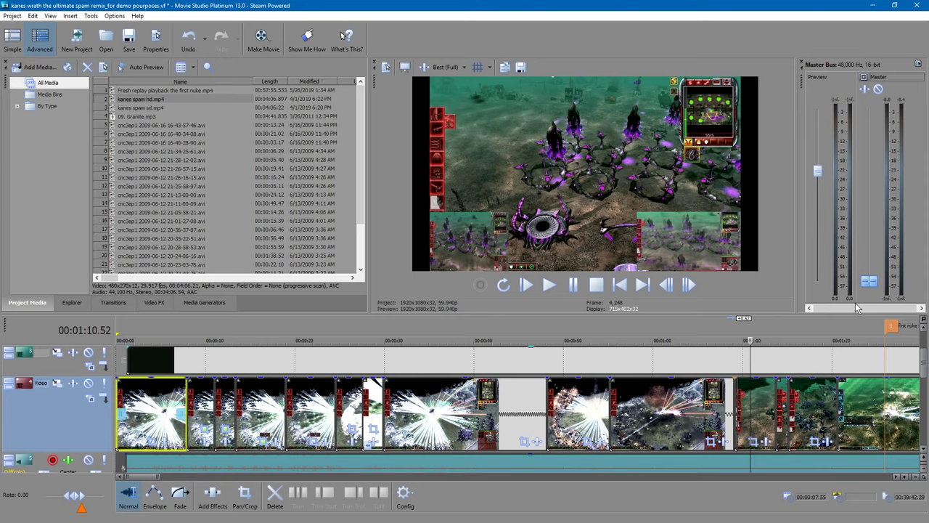
mouse_move(926, 374)
mouse_down()
mouse_move(925, 394)
mouse_move(926, 363)
mouse_move(925, 382)
mouse_up()
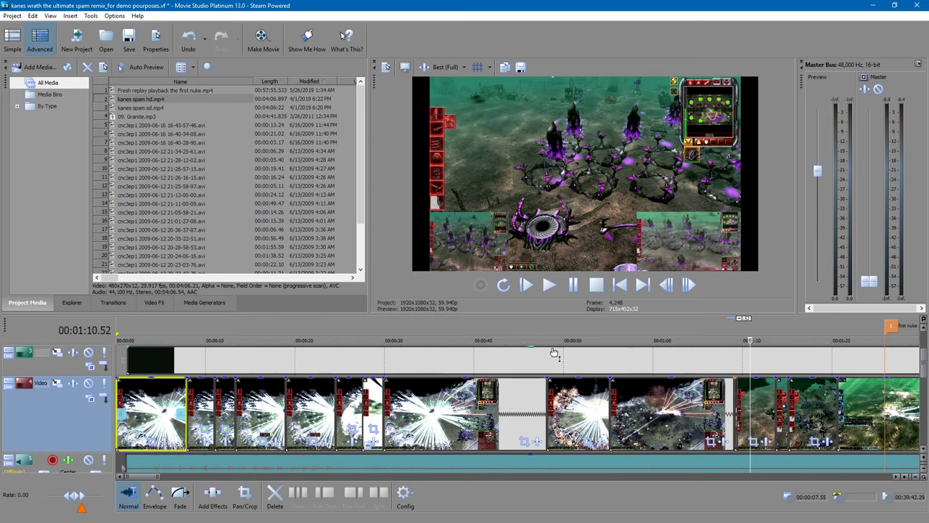
- Scrub the timeline from about 3 seconds past the first nuke marker at 1:25 and 2:15 to about 2:58
click(144, 341)
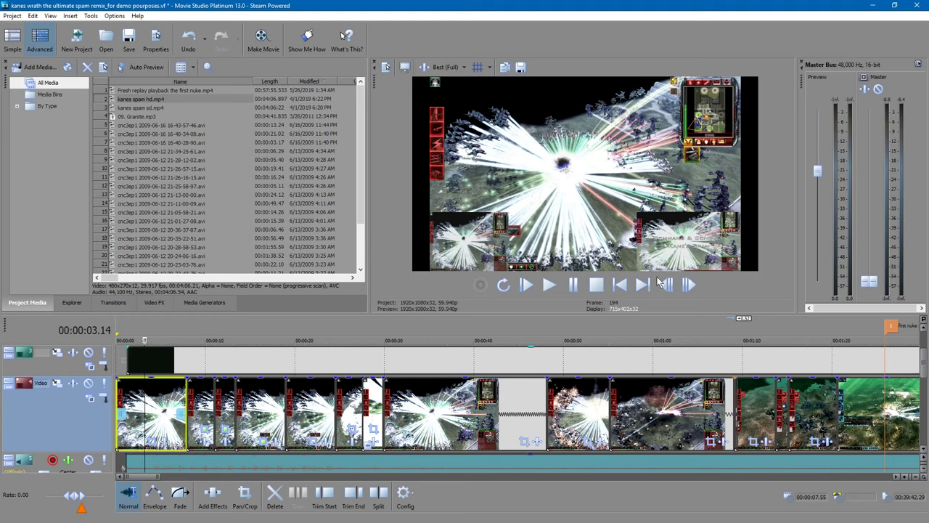
scroll(664, 425, down, 1)
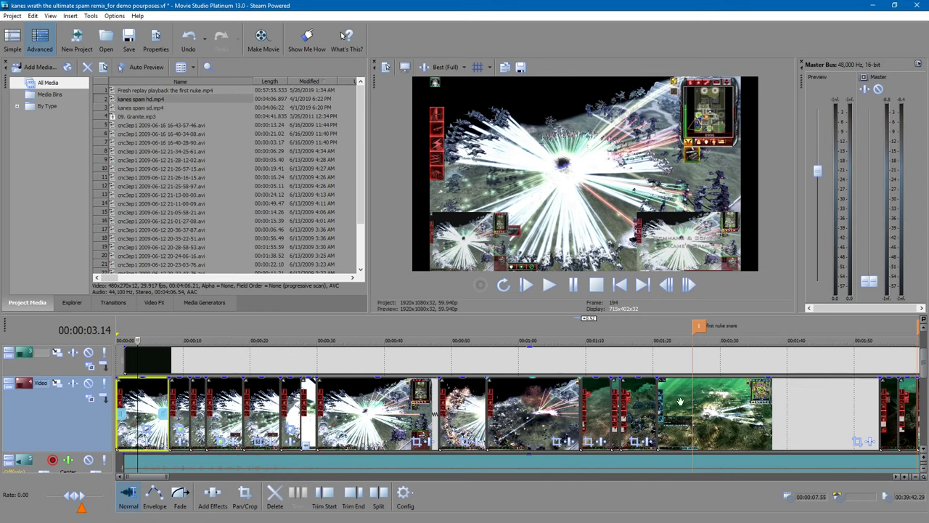
drag(408, 341, 693, 339)
scroll(559, 414, down, 1)
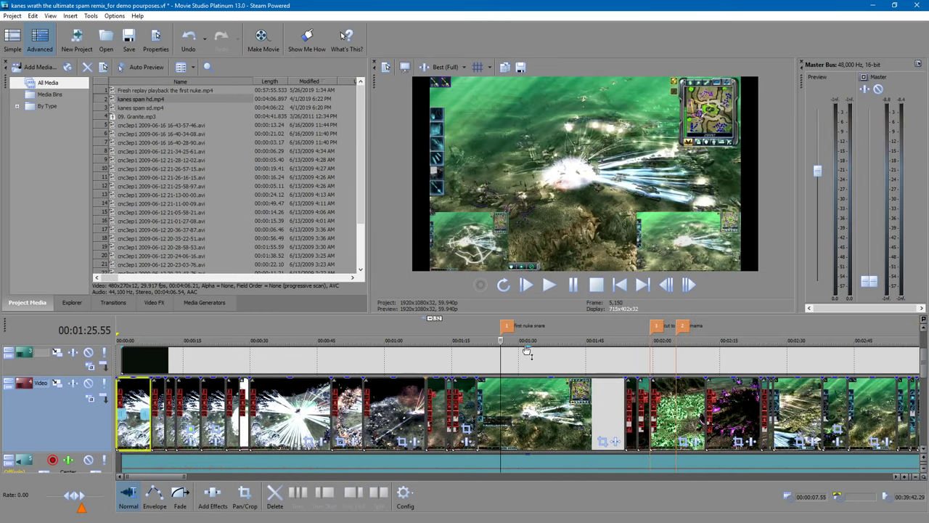
drag(500, 340, 722, 339)
scroll(447, 359, down, 3)
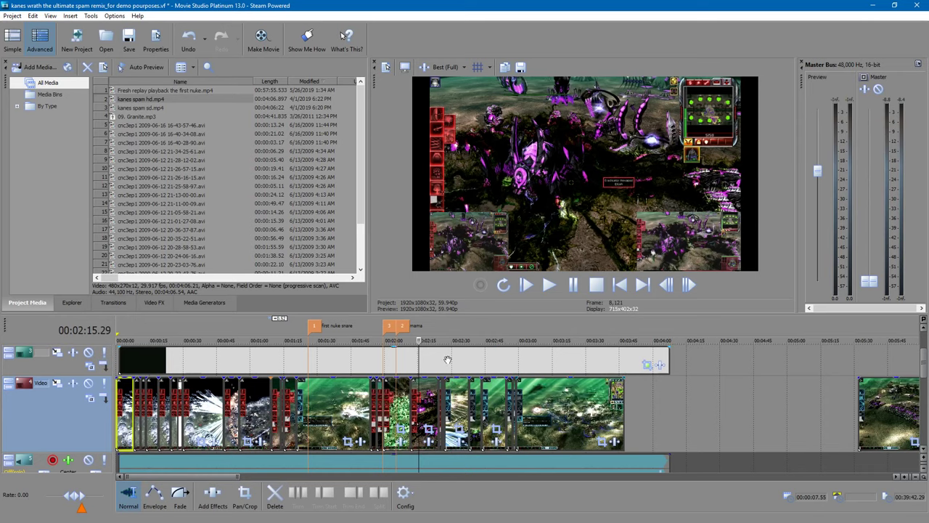
drag(420, 339, 438, 340)
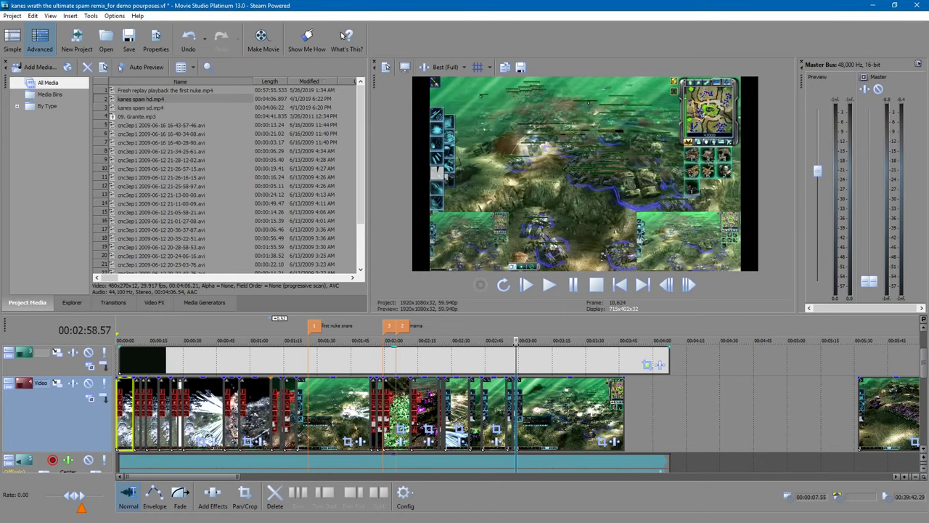
- Scrub through the last long battle clip up to about 3:33 and return the playhead to about 3:05
click(513, 351)
drag(512, 350, 523, 351)
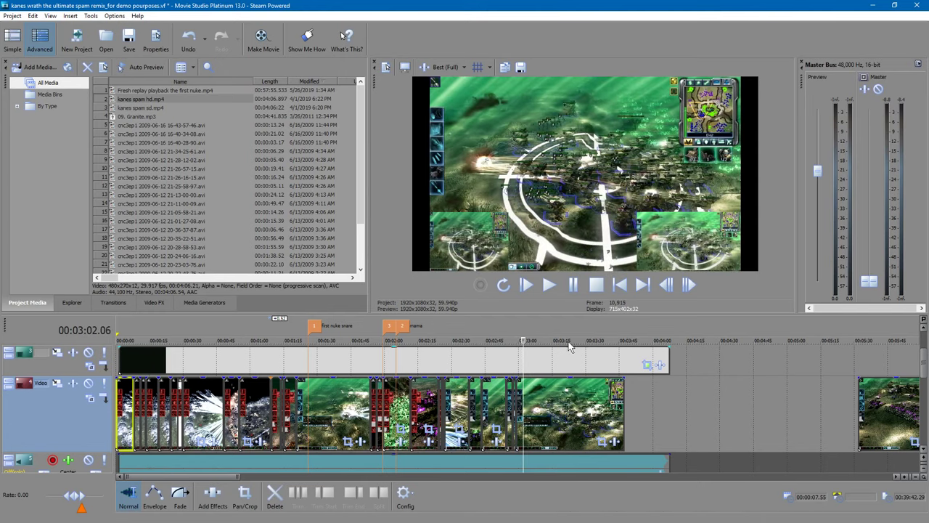
drag(523, 341, 532, 341)
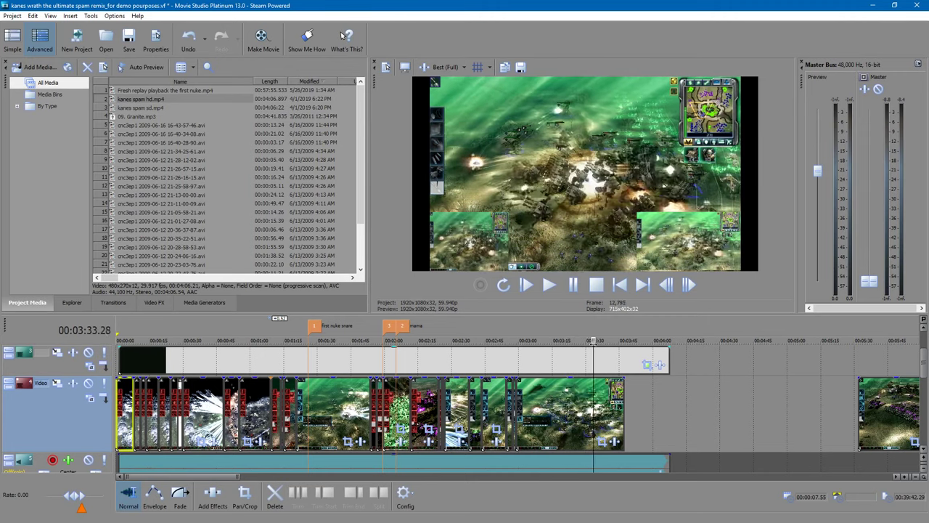
click(562, 351)
click(533, 358)
click(532, 359)
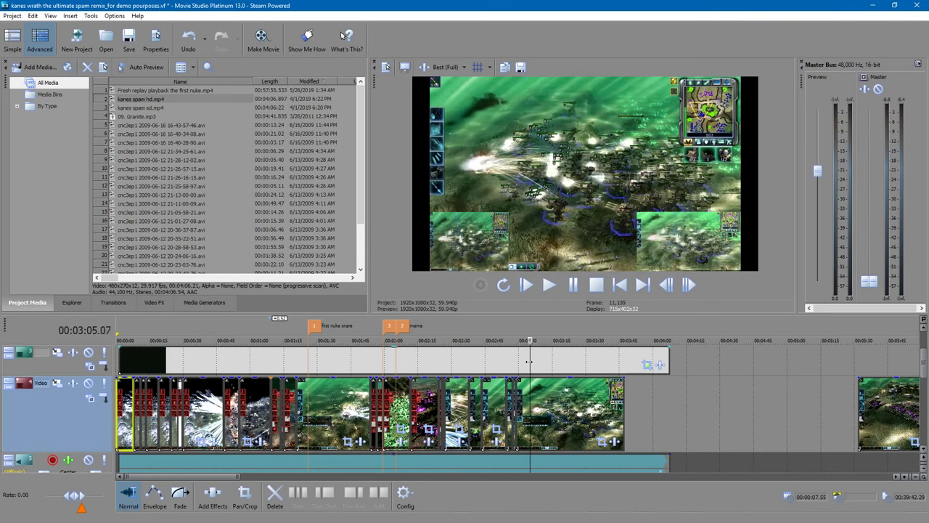
click(531, 362)
click(531, 362)
- Raise the master volume and play the battle clip in short stretches from about 3:05 to 3:14
drag(870, 283, 870, 200)
click(549, 289)
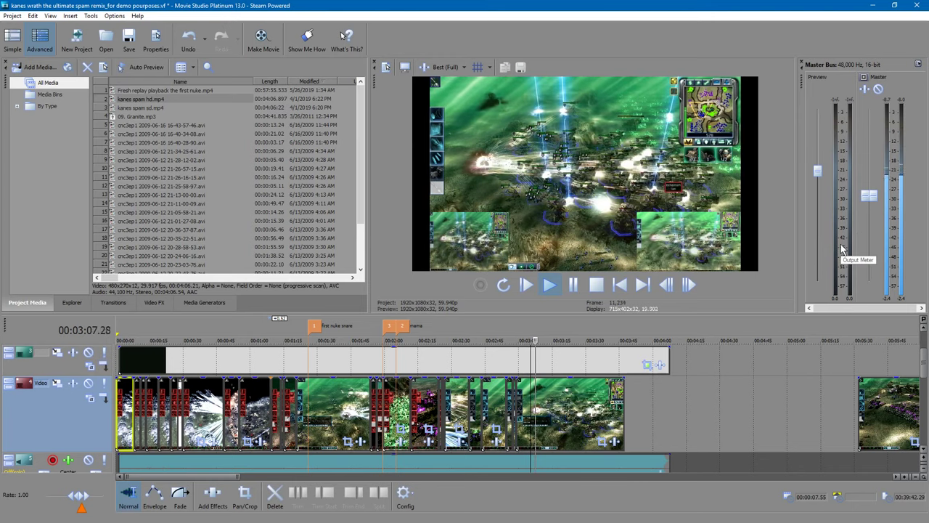
click(572, 289)
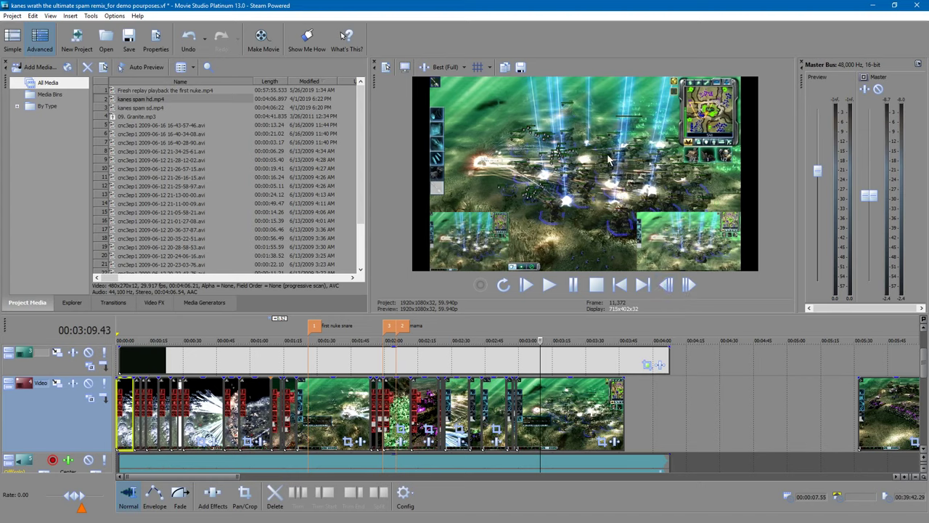
click(549, 285)
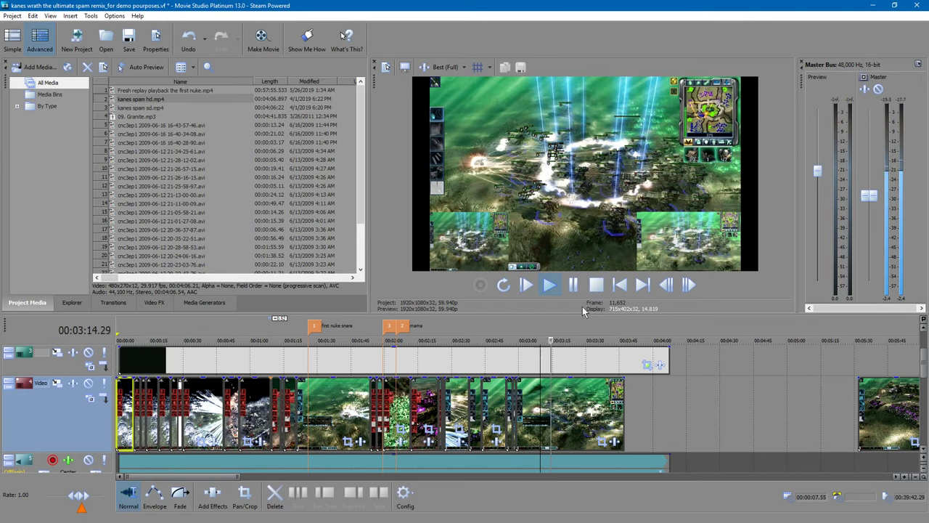
click(571, 291)
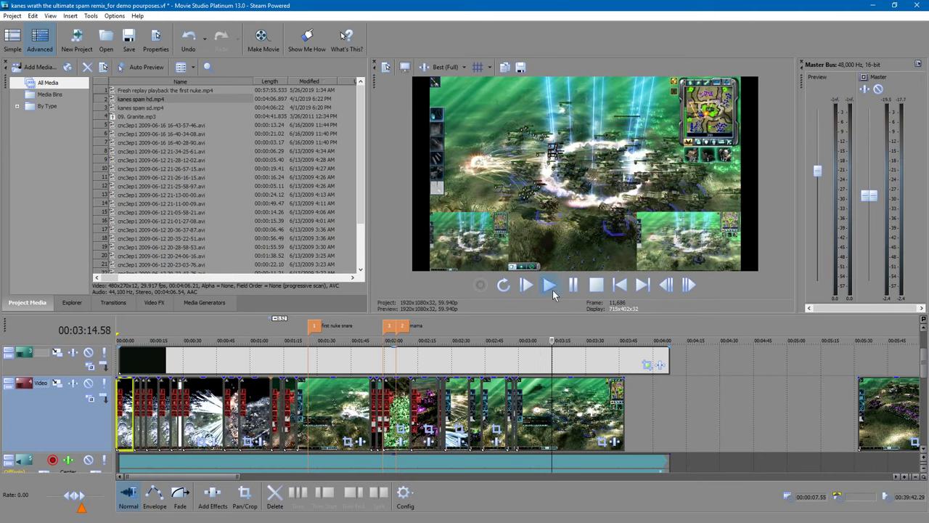
- Play the battle clip briefly from about 3:14, and again from about 3:20 to 3:29
click(550, 287)
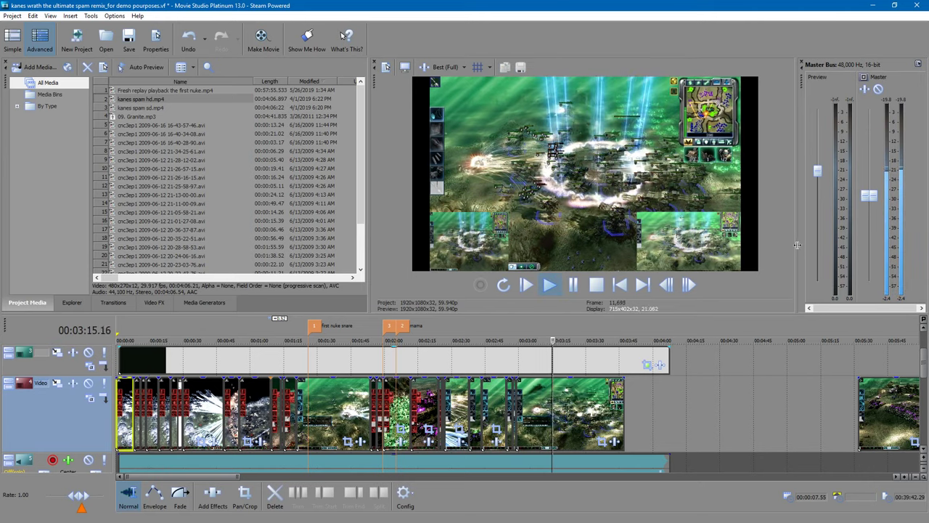
key(Return)
click(578, 336)
drag(578, 340, 566, 339)
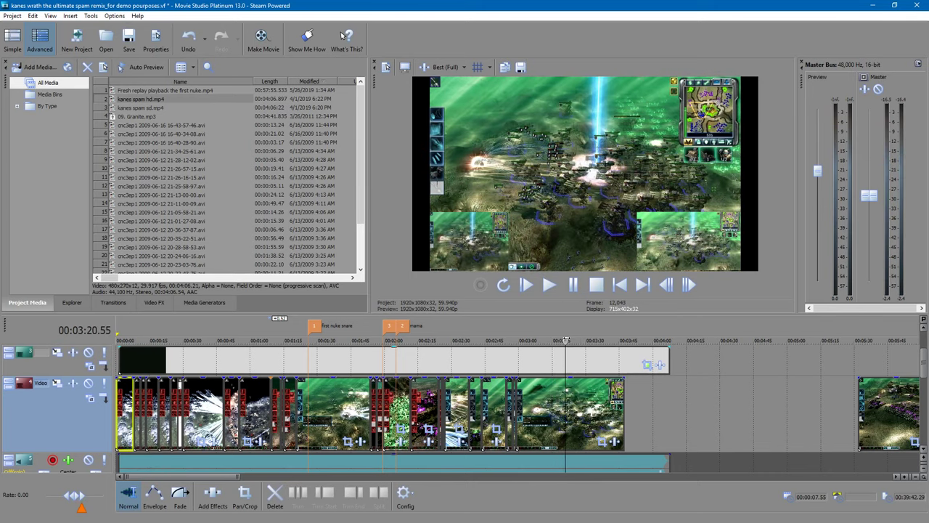
click(550, 285)
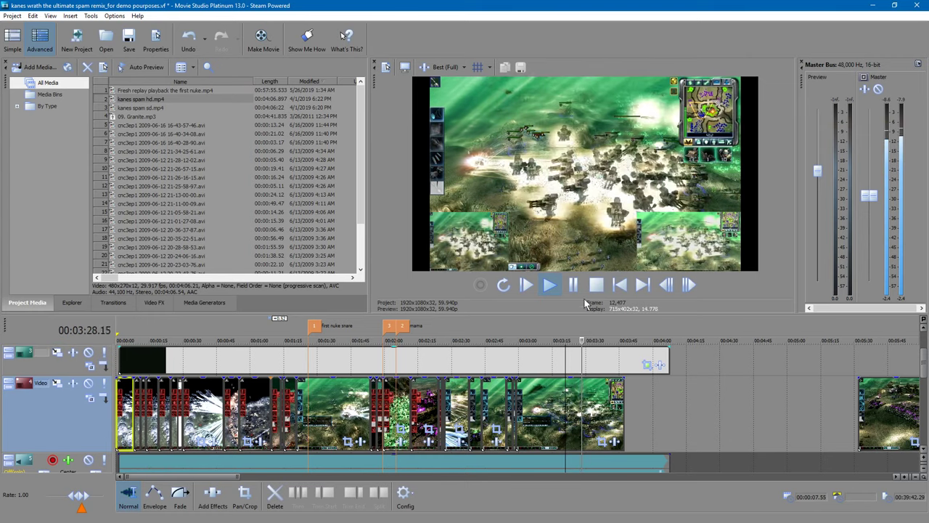
click(573, 285)
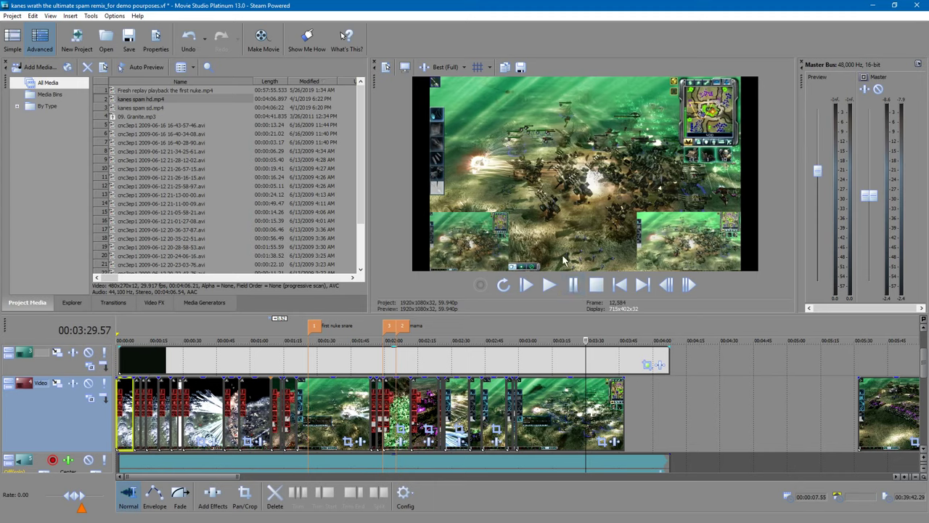
- Examine the frames around the blast at 3:26 to 3:27, and scrub the timeline back to about 1:18
click(579, 355)
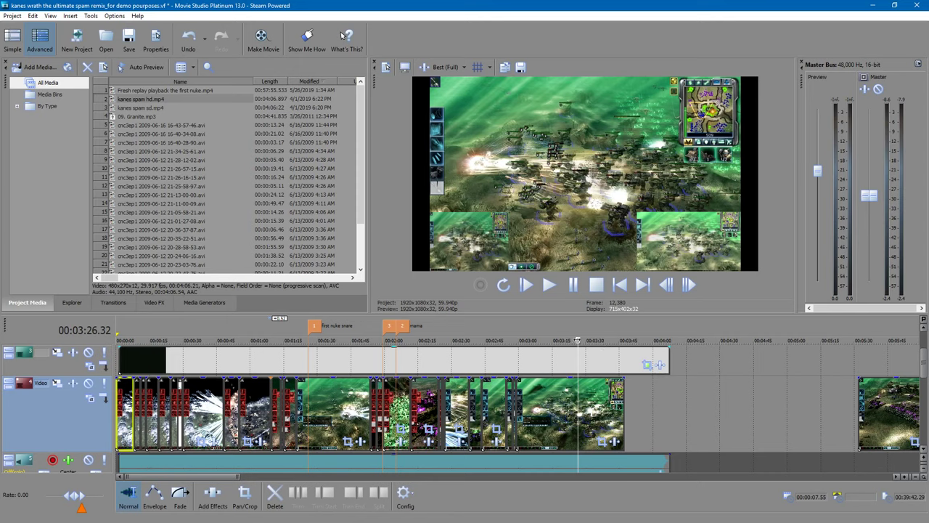
click(580, 339)
mouse_move(580, 340)
mouse_down()
mouse_move(592, 339)
mouse_move(580, 340)
mouse_up()
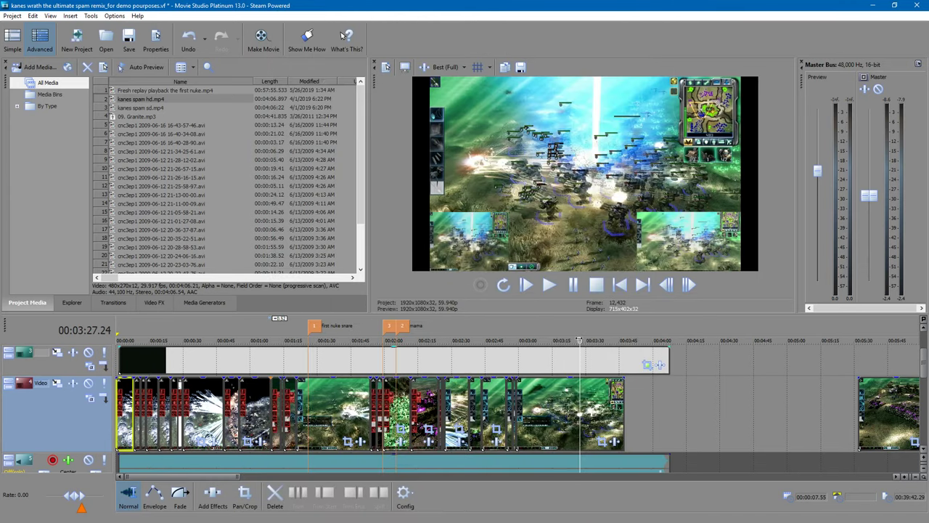
drag(580, 341, 412, 340)
click(310, 339)
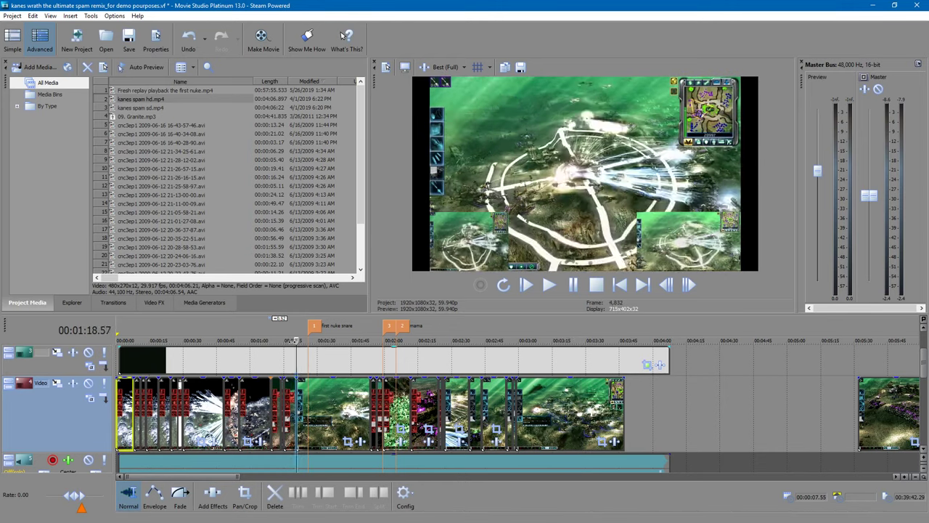
- Play the green tiberium clip from about 2:02 and pause near 2:05
click(389, 340)
click(550, 286)
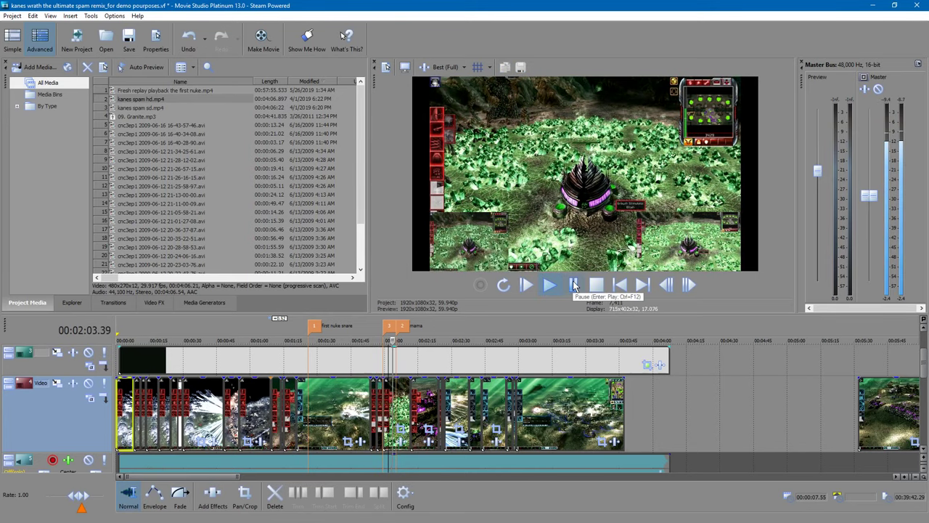
click(575, 285)
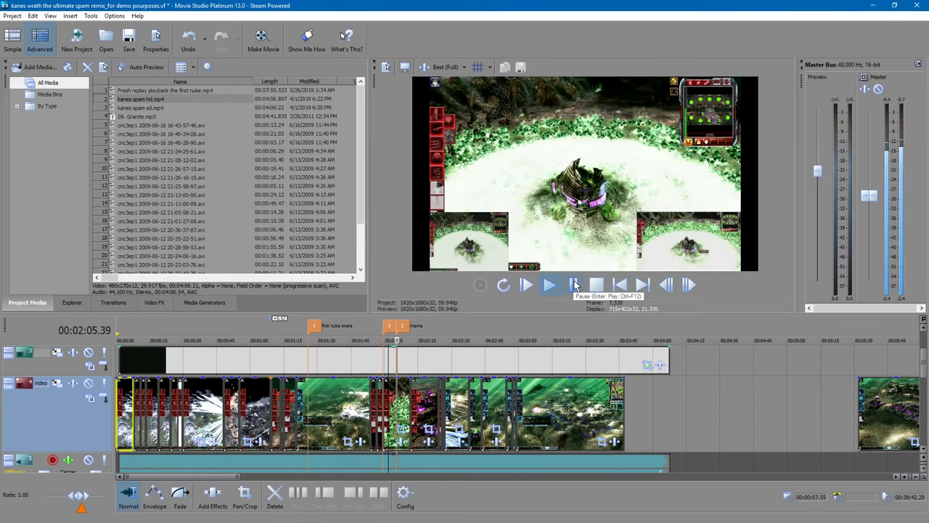
- Set the video preview quality to Draft (Full)
click(464, 67)
mouse_move(489, 89)
click(526, 99)
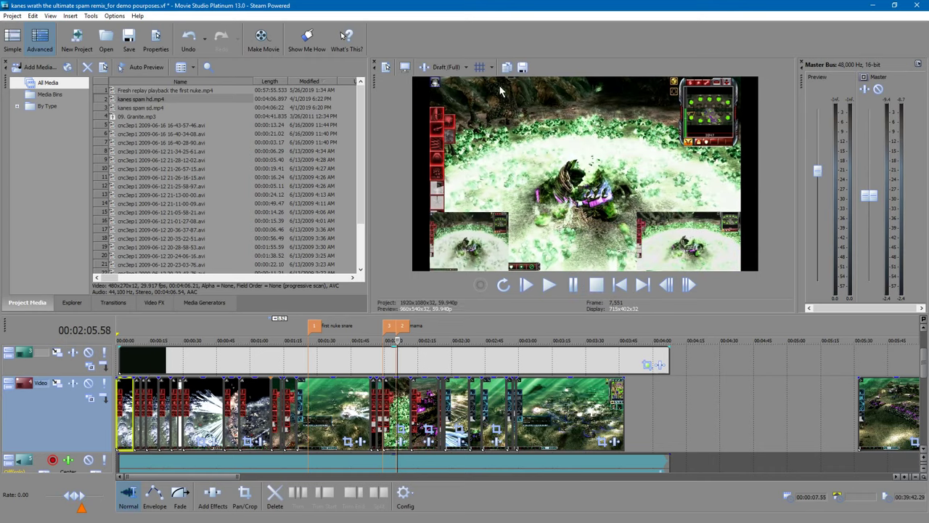
click(461, 70)
click(606, 40)
- Play the explosion in short stretches from about 2:05 to 2:08, and move the playhead to about 0:58
click(396, 341)
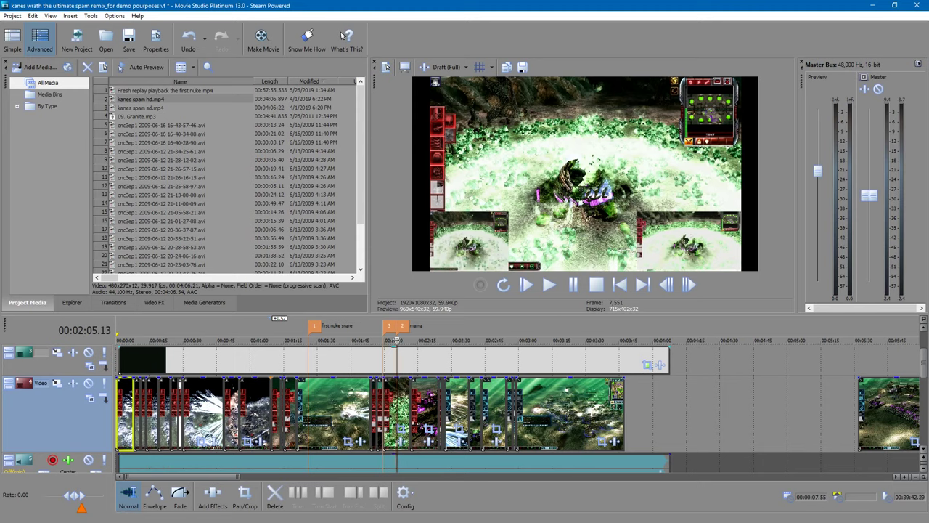
click(550, 285)
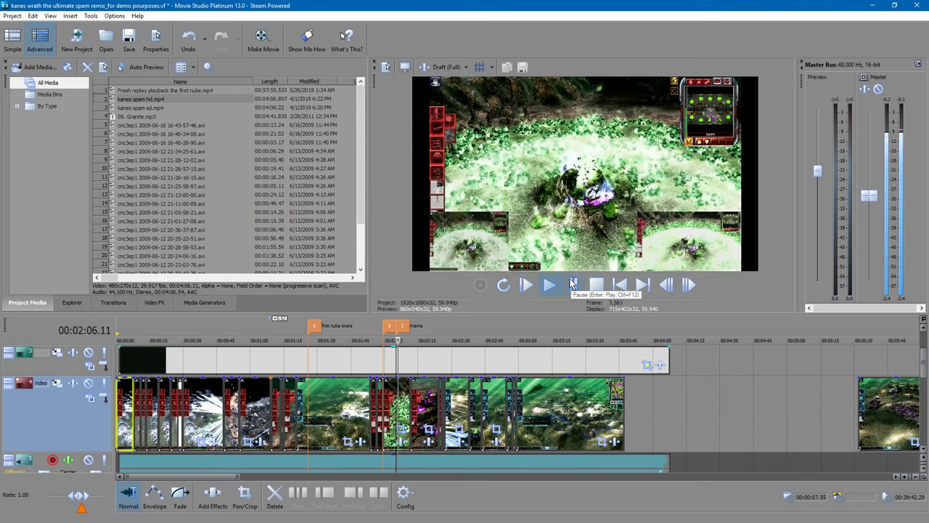
click(574, 285)
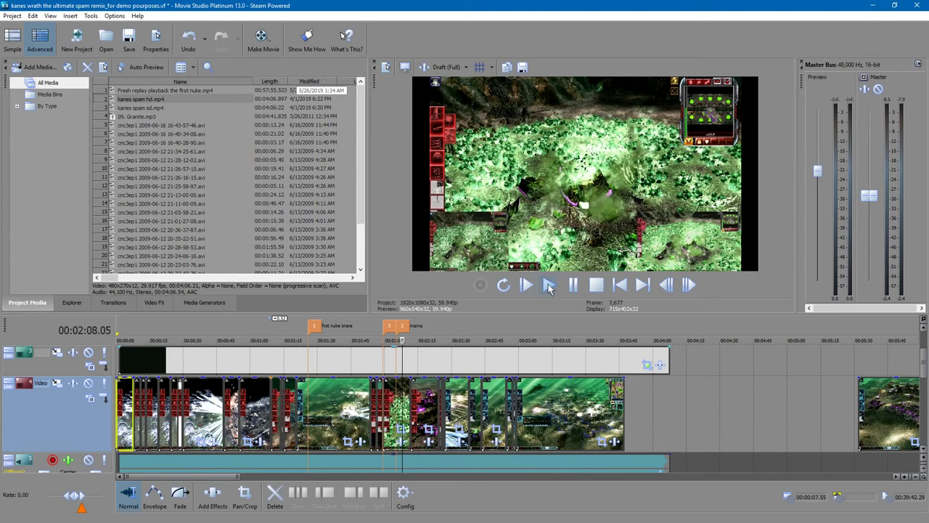
click(549, 285)
click(572, 285)
click(259, 339)
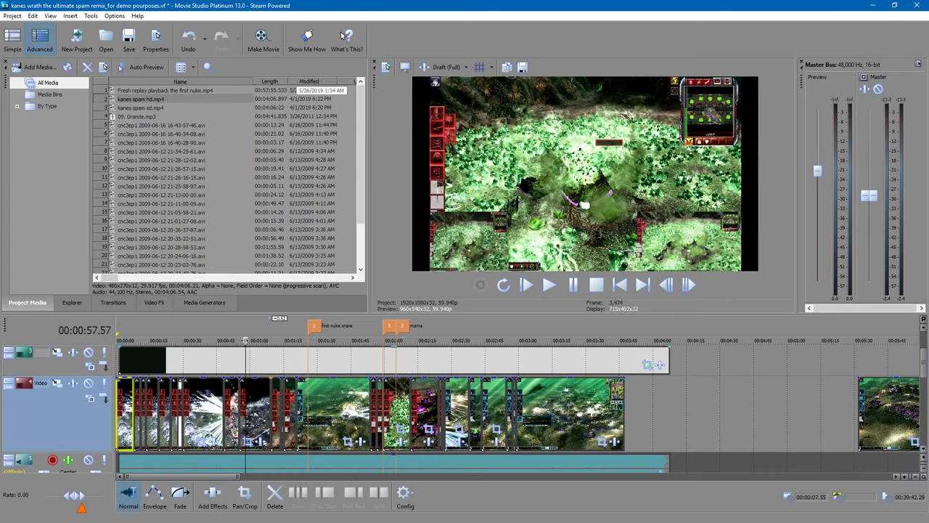
drag(258, 339, 247, 340)
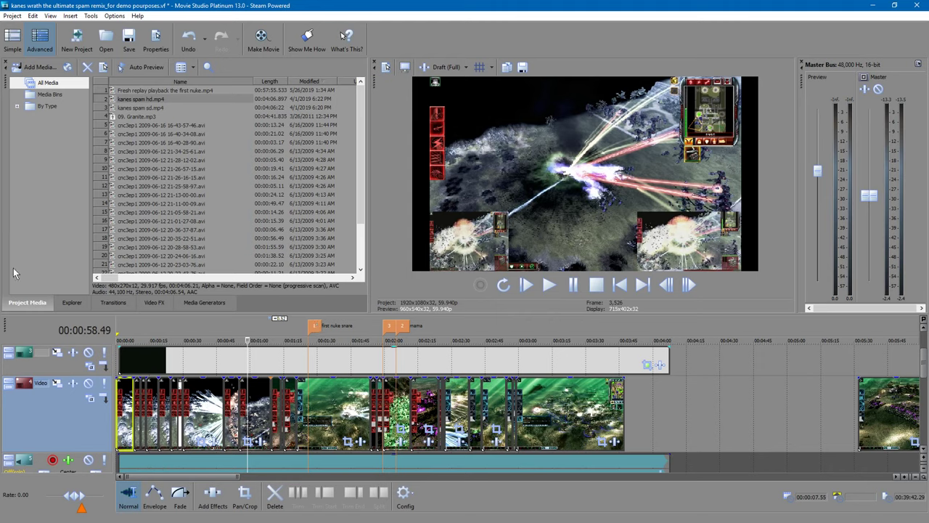
- Switch to Notepad and arrange pendulum lyrics.txt and kanes spam lyrics.txt side by side
key(alt+Tab)
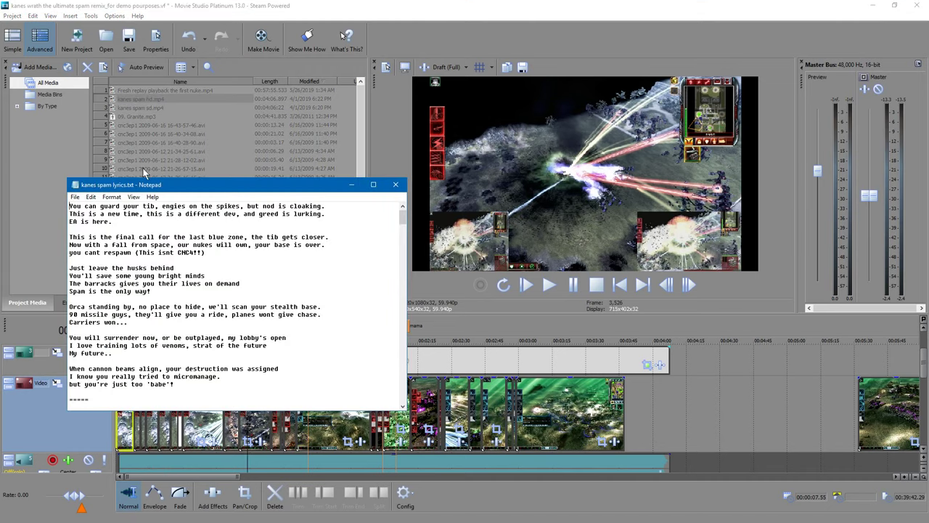
drag(232, 185, 250, 181)
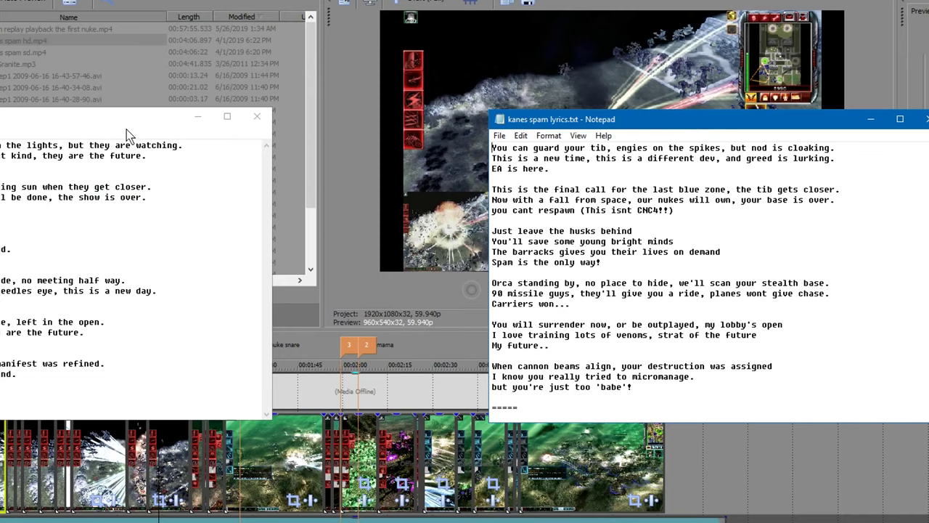
drag(274, 144, 421, 156)
drag(388, 116, 318, 129)
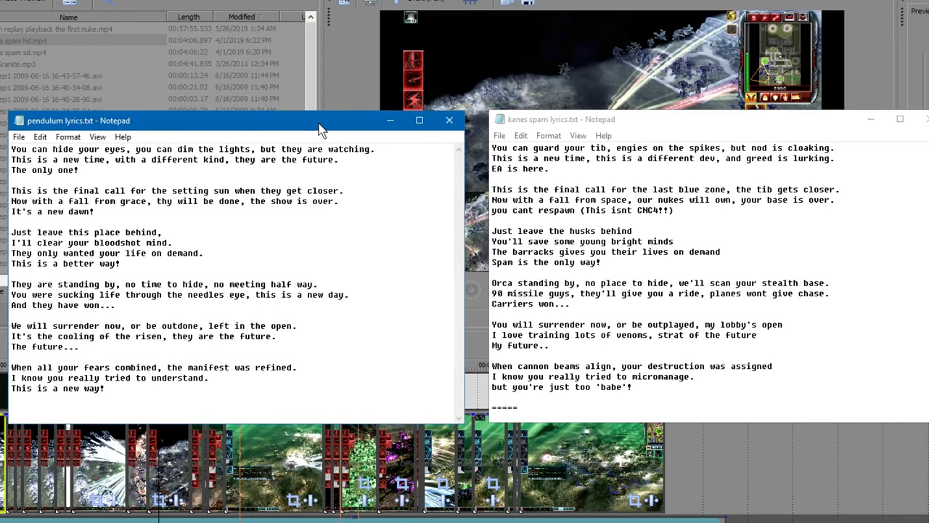
drag(533, 122, 514, 123)
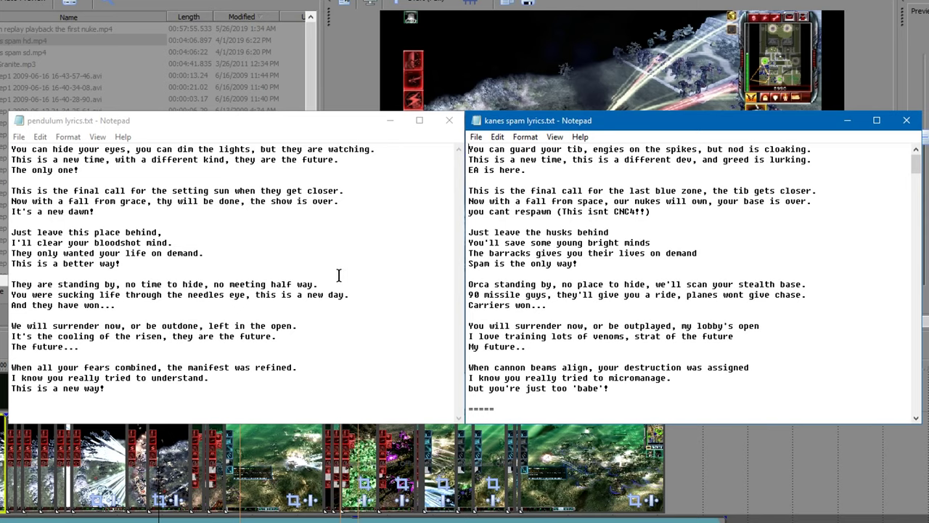
- Compare the opening line of the Pendulum lyrics with the opening line of the Kane's spam lyrics by highlighting each
drag(332, 295, 334, 302)
click(338, 233)
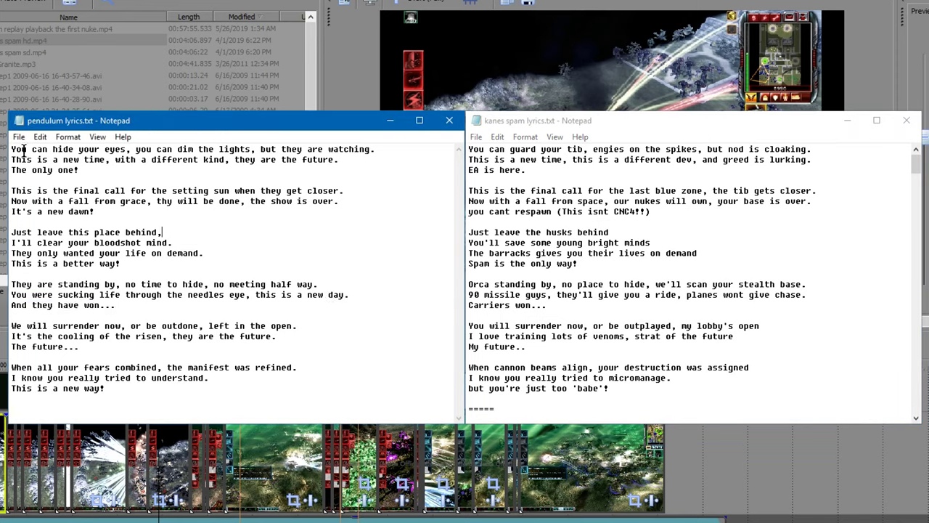
drag(24, 151, 135, 171)
click(132, 179)
drag(53, 150, 375, 149)
click(408, 160)
drag(473, 151, 834, 146)
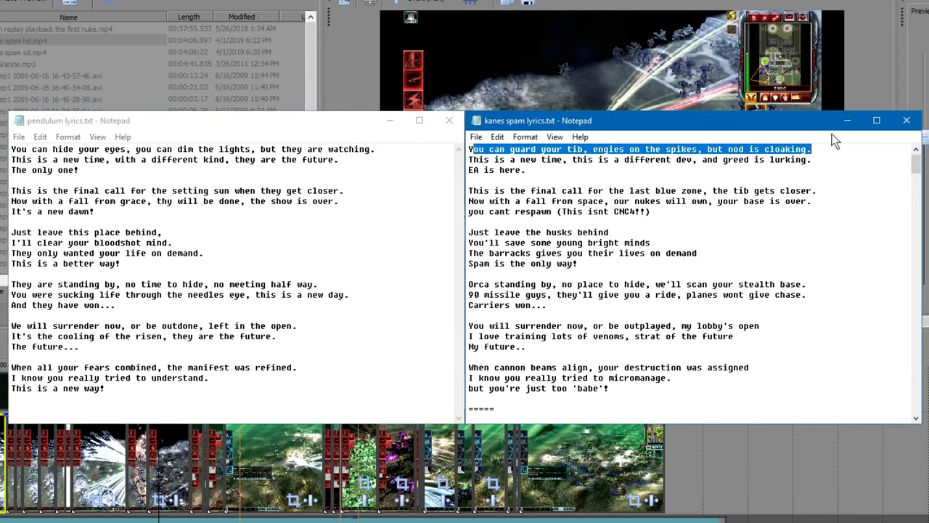
mouse_move(649, 125)
mouse_down()
mouse_move(715, 303)
mouse_move(645, 125)
mouse_move(653, 125)
mouse_up()
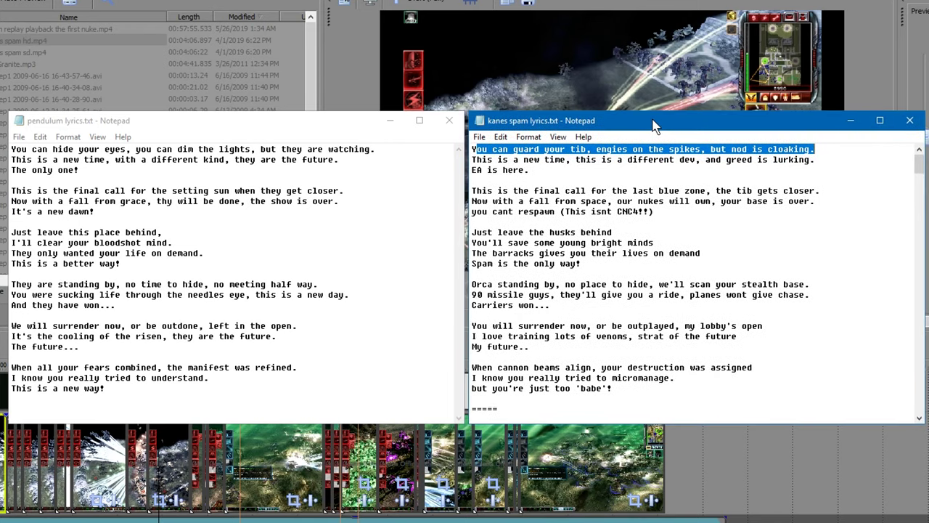
- Highlight the "this is a different dev, and greed is lurking" line in the Kane's spam lyrics to read it
click(561, 162)
drag(549, 158, 844, 157)
click(780, 161)
click(844, 157)
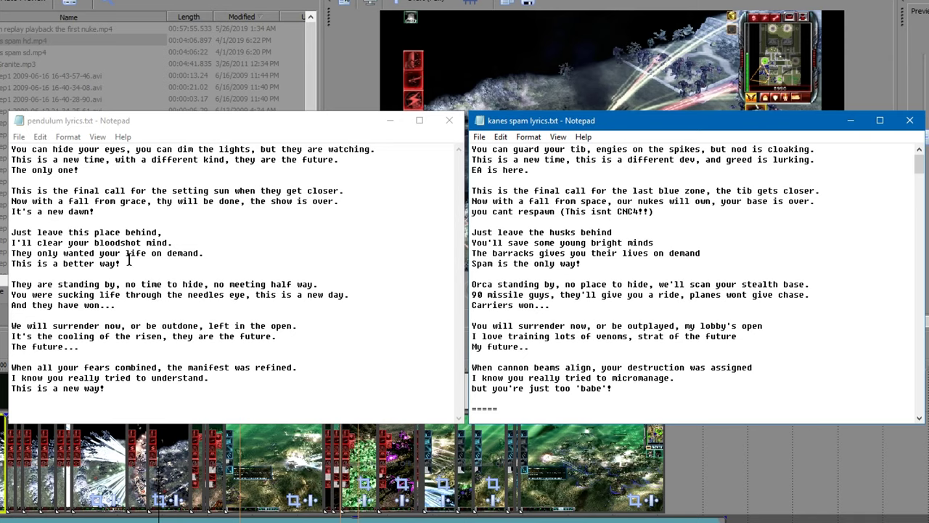
- Compare the first two lines of the "Just leave" verse in both lyrics files by highlighting them in turn
click(11, 233)
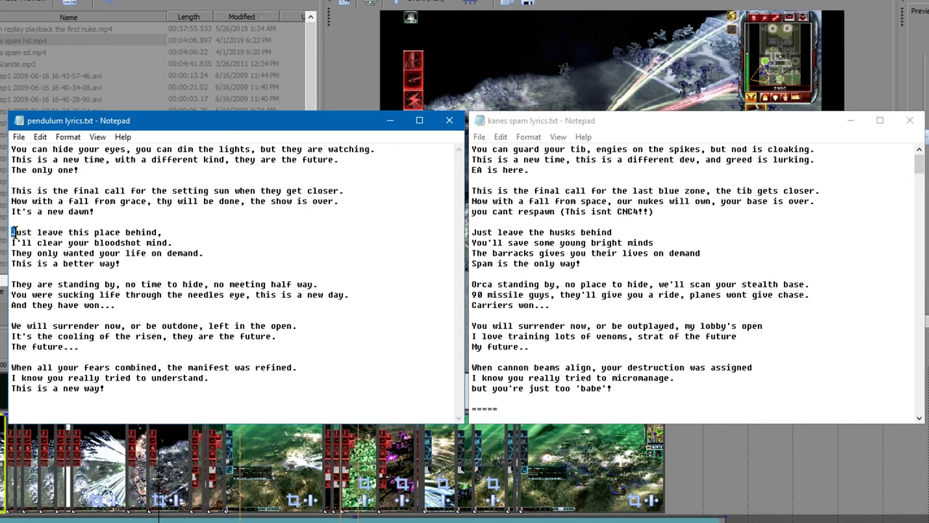
shift+click(163, 231)
drag(487, 233, 614, 234)
drag(21, 242, 177, 240)
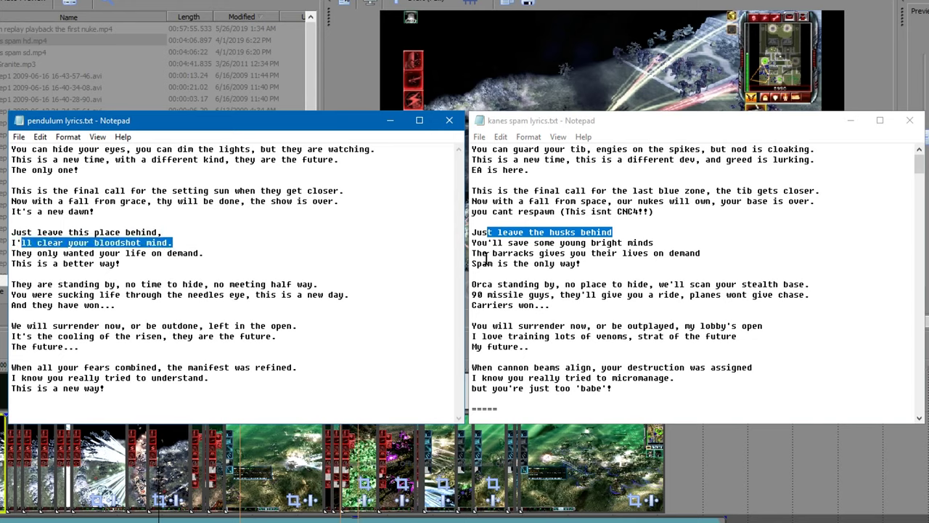
drag(473, 242, 662, 241)
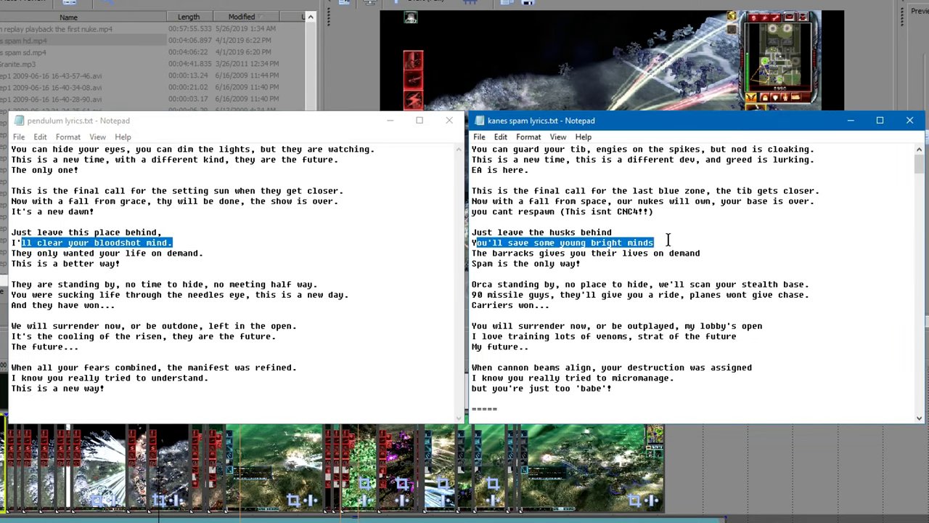
- Compare the last two lines of the "Just leave" verse in both lyrics files by highlighting them in turn
drag(30, 254, 219, 251)
drag(477, 254, 715, 254)
click(715, 254)
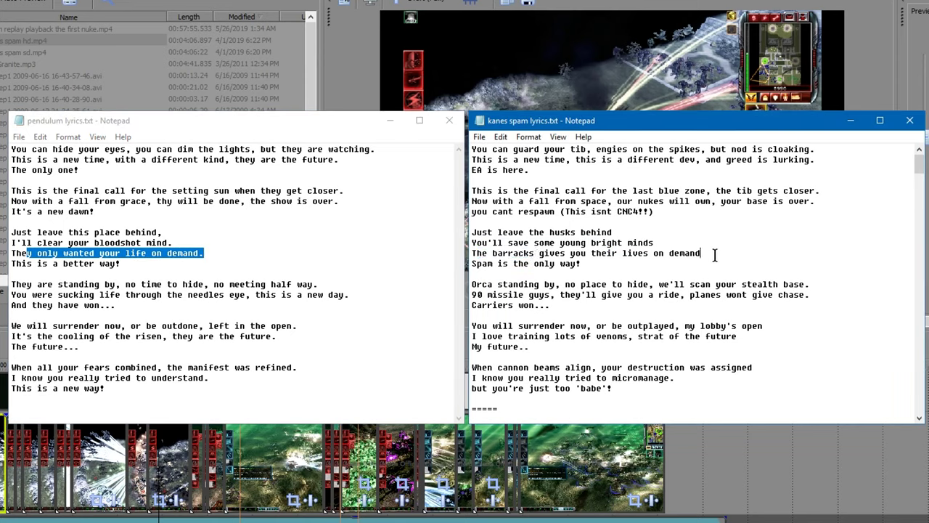
drag(27, 263, 118, 264)
drag(477, 264, 624, 267)
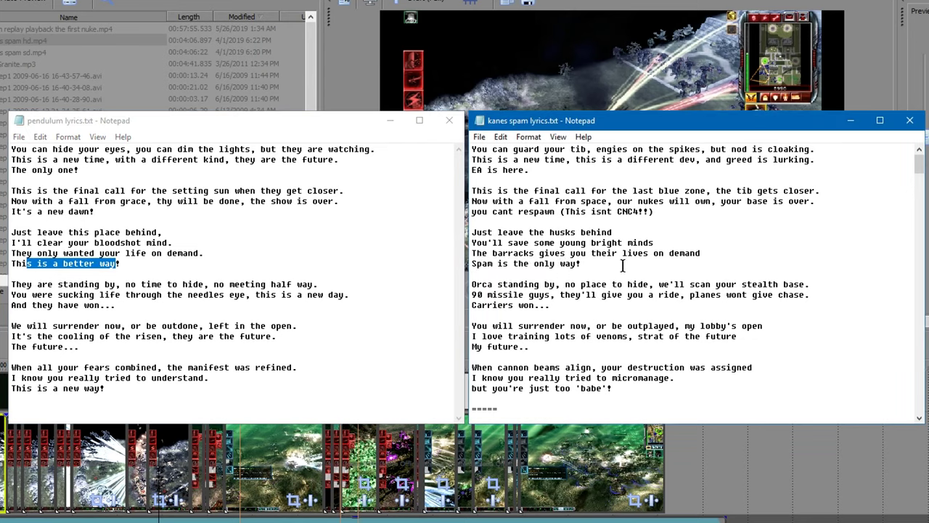
click(302, 276)
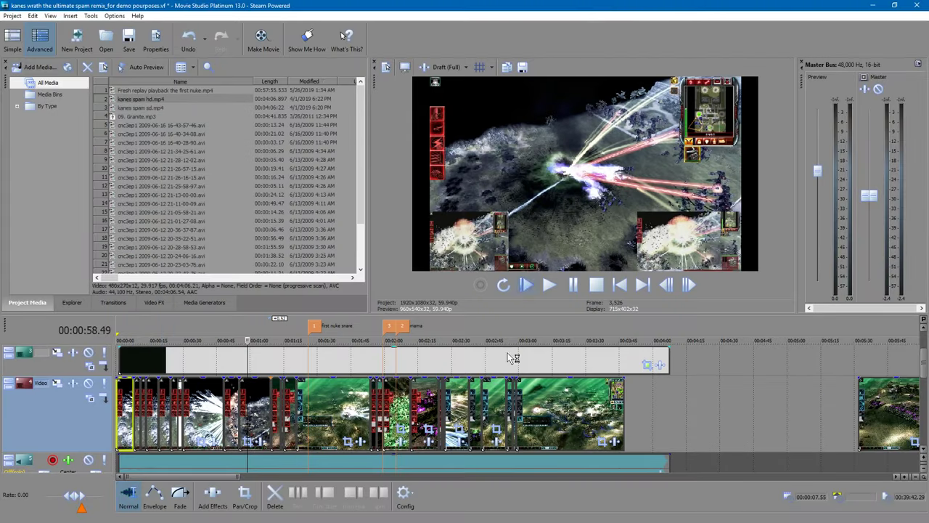
- Switch back to Movie Studio, silence the master volume, and play the timeline from about 0:58 and from about 2:54
scroll(496, 389, up, 3)
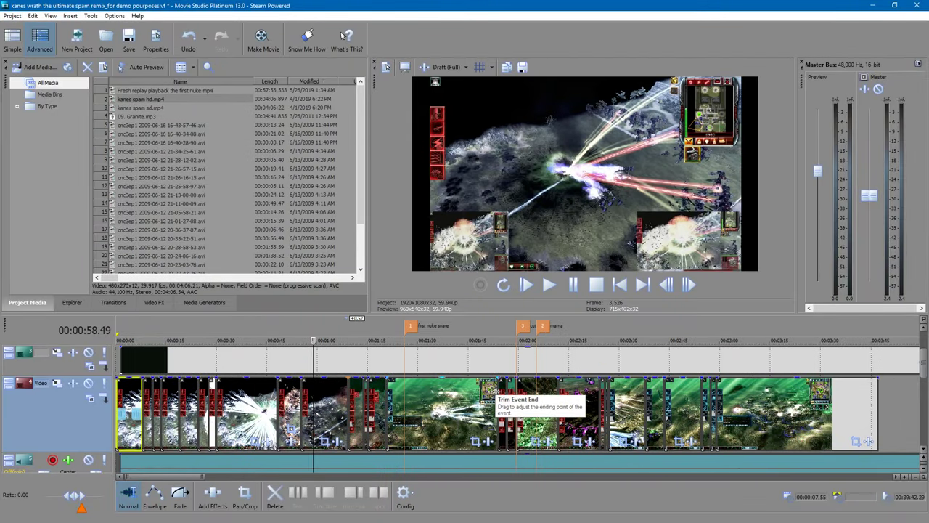
drag(869, 198, 870, 283)
click(550, 285)
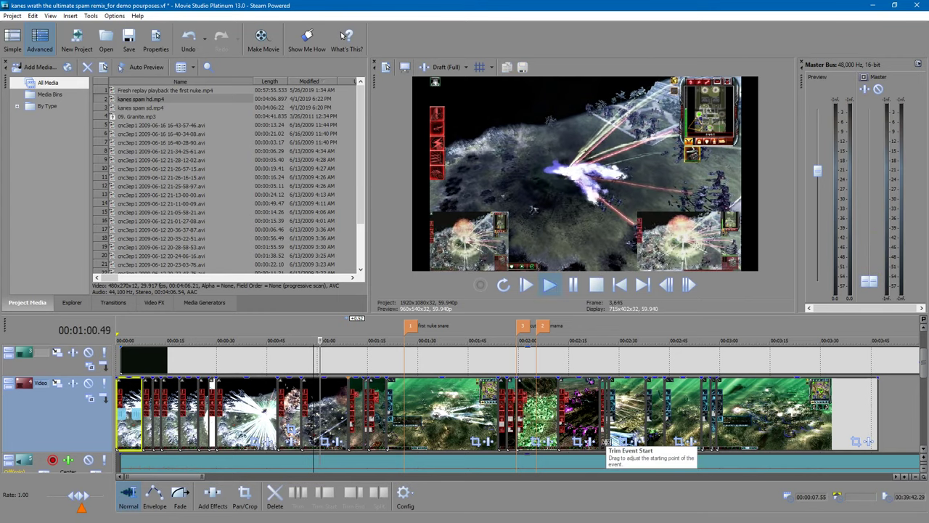
click(701, 410)
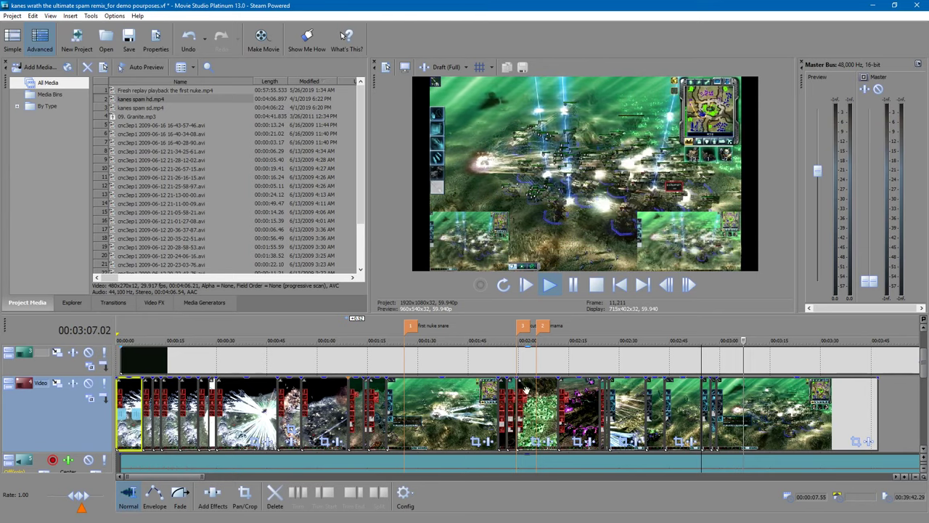
- Play the timeline from about 0:13, 0:45 and 0:37, and raise the master volume to hear it
click(161, 343)
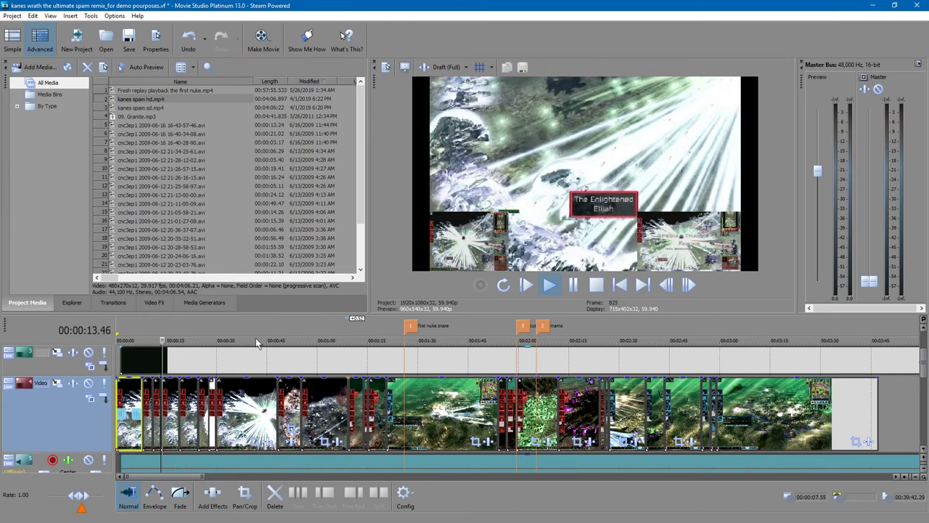
click(274, 341)
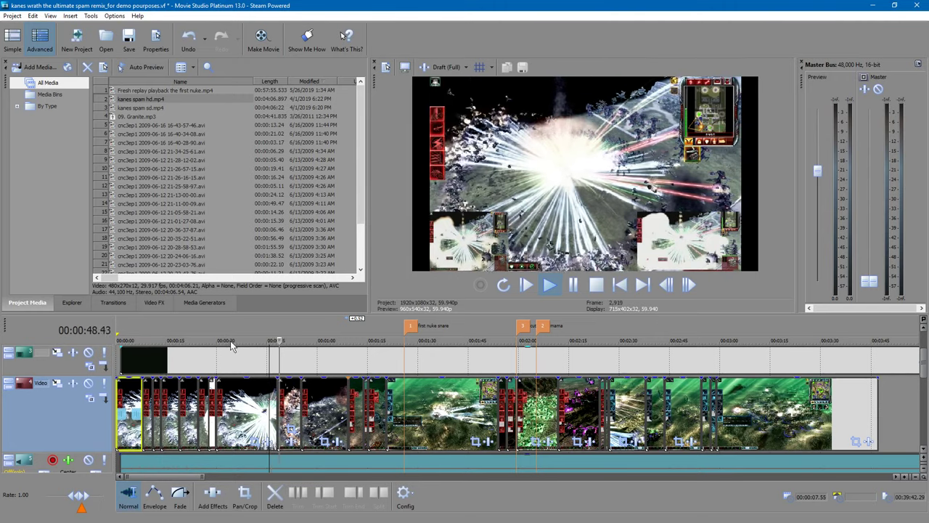
click(241, 341)
drag(875, 281, 877, 217)
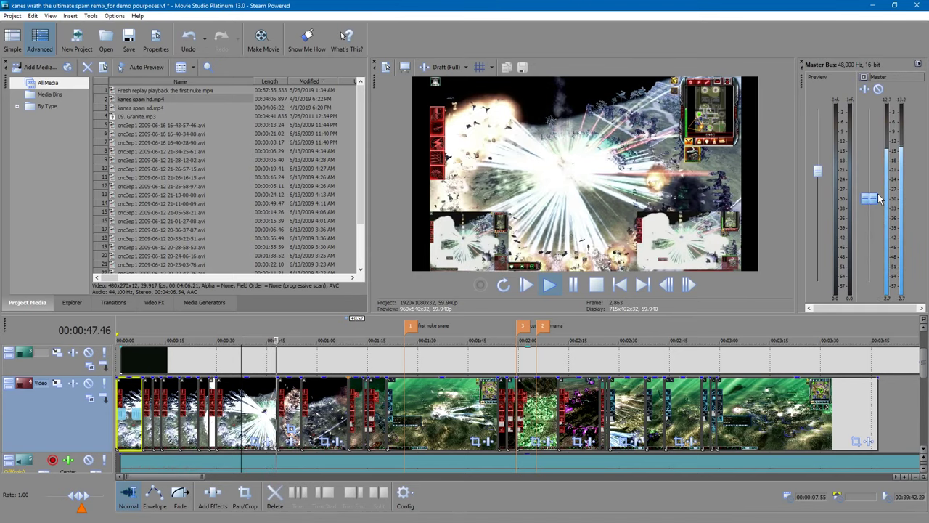
- Pause playback, select the audio event at about 1:01, and check its properties without changing them
click(576, 286)
click(319, 468)
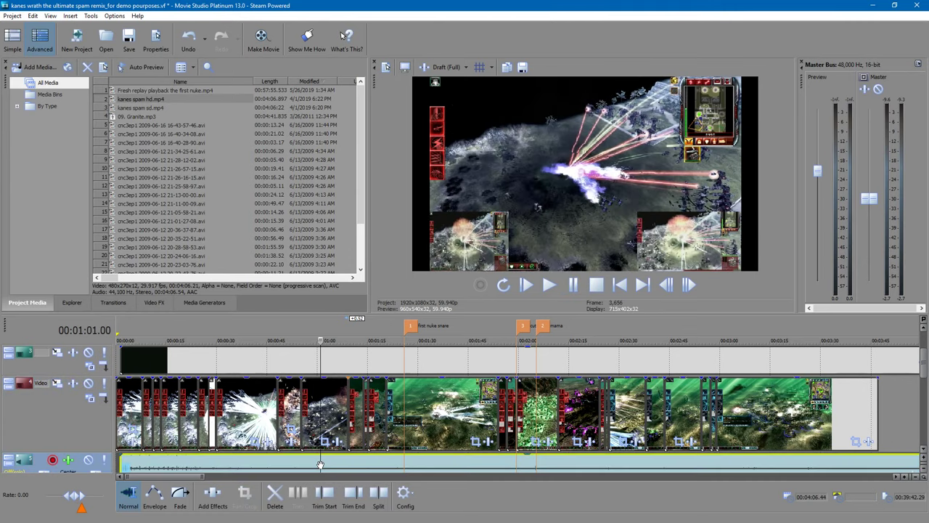
right_click(322, 466)
click(357, 454)
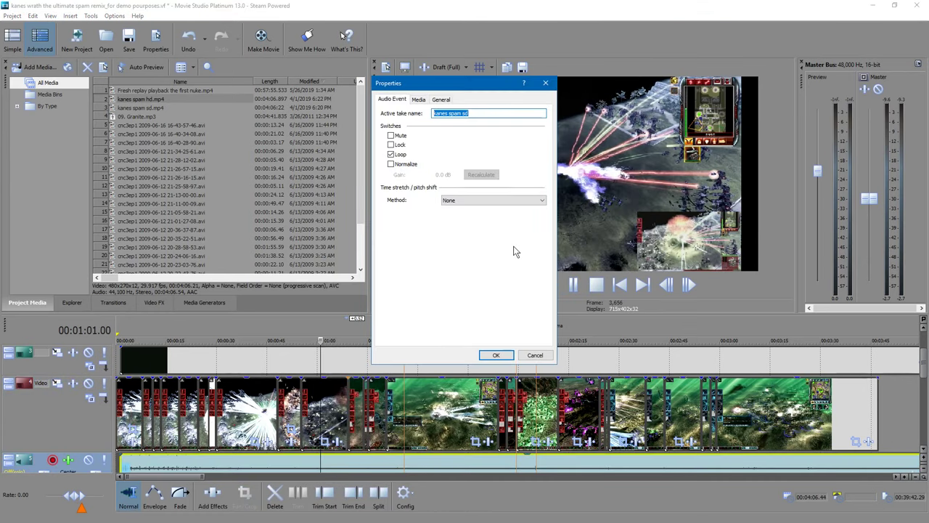
click(535, 356)
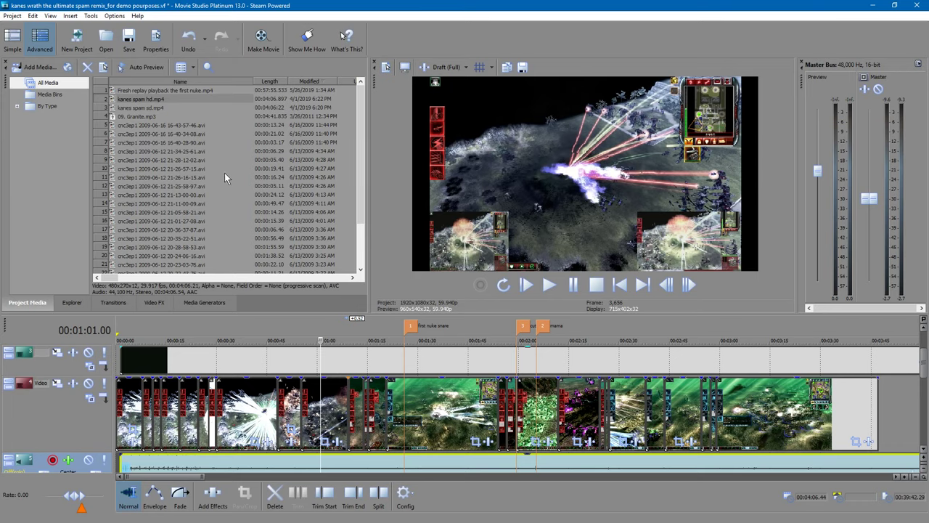
- Switch to kanes spam lyrics.txt in Notepad and move its window
key(alt+Tab)
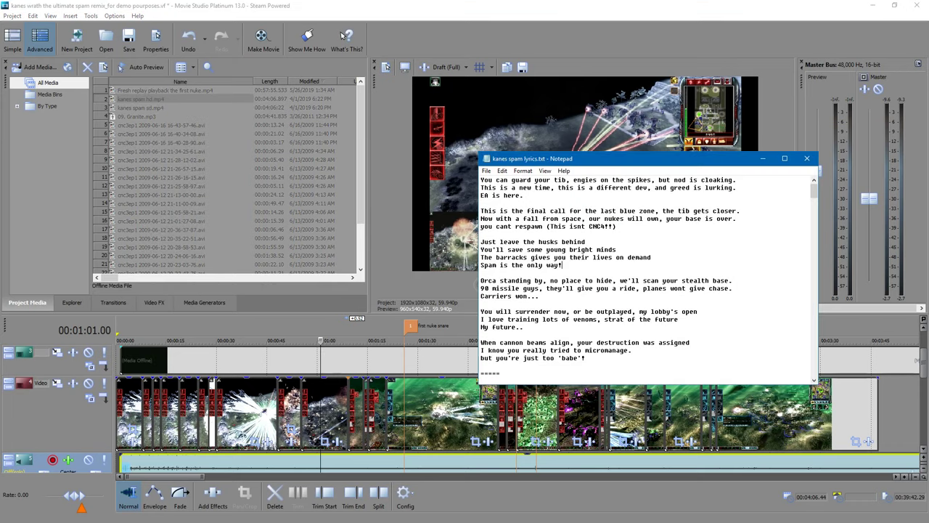
drag(515, 162, 340, 156)
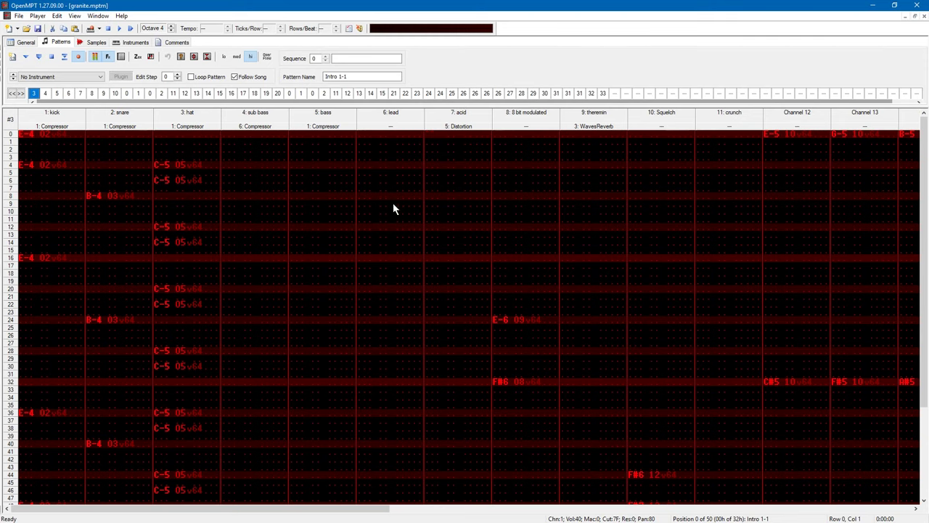
- In OpenMPT, examine the repeated Main Sequence pattern of granite.mptm at order positions 8, 24, 10 and 22
click(126, 93)
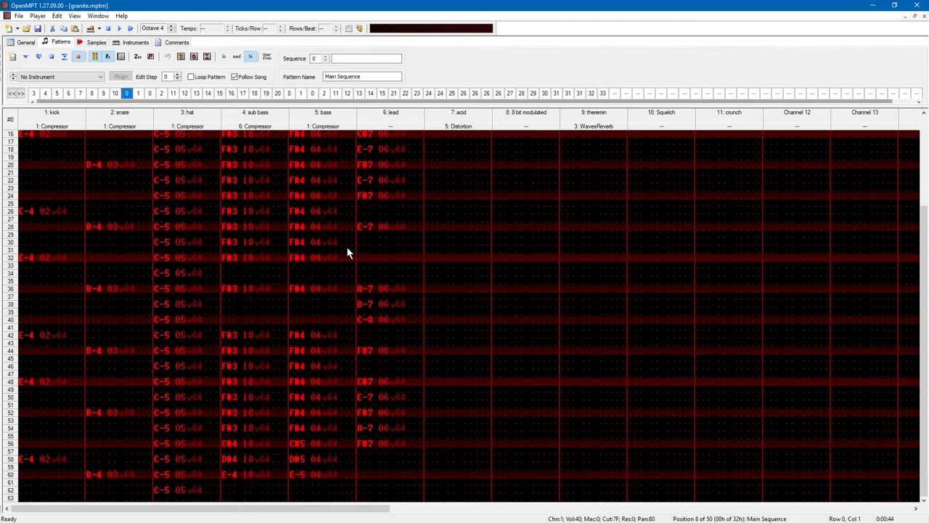
scroll(347, 246, up, 5)
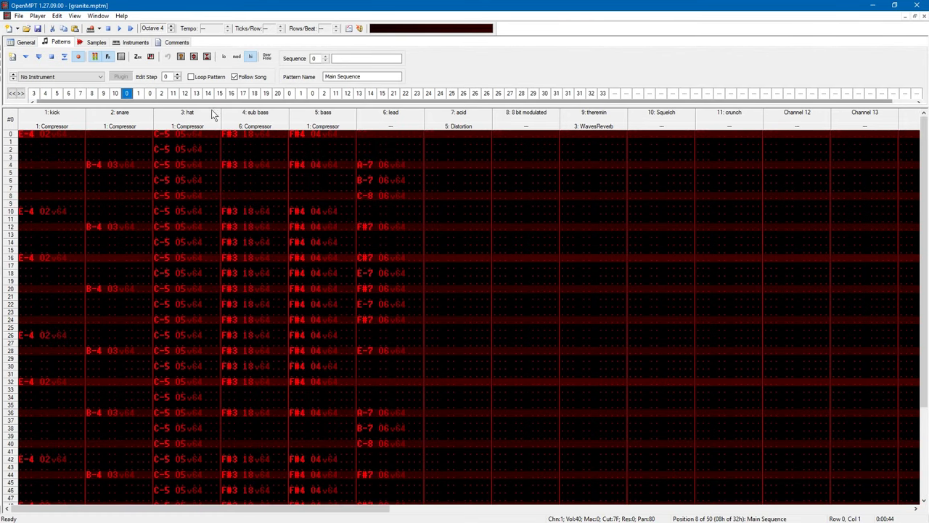
key(Right)
key(Right)
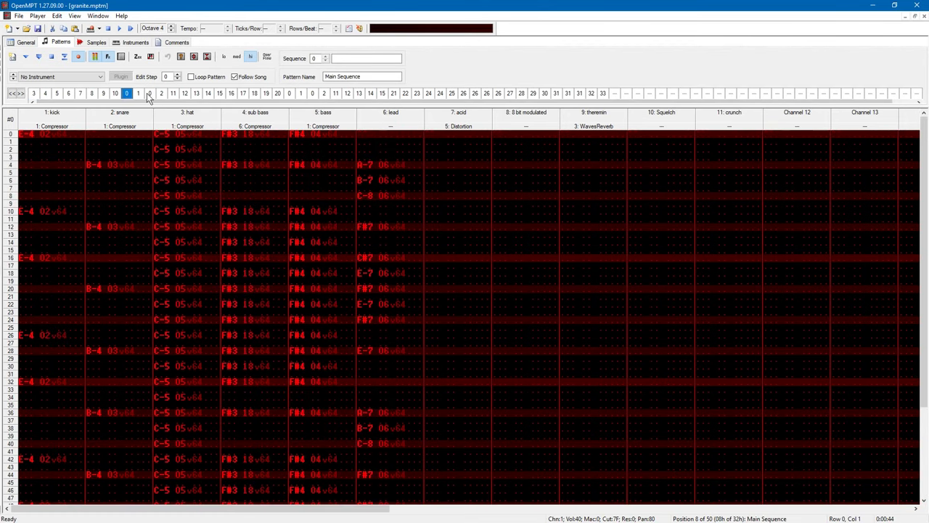
click(312, 95)
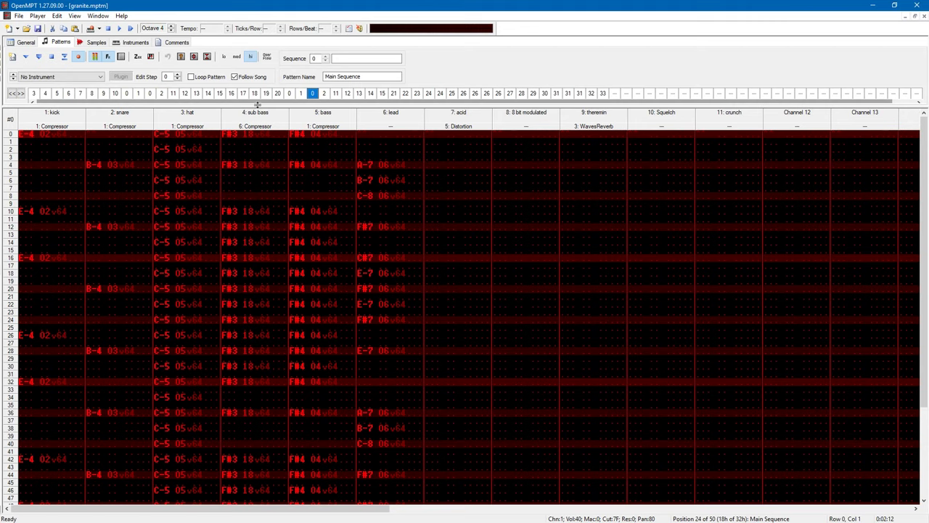
click(126, 94)
click(149, 94)
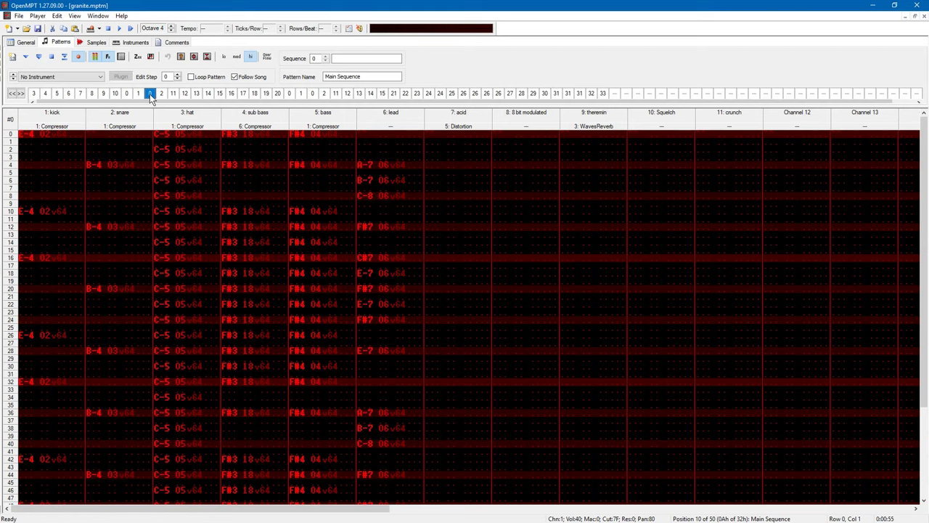
click(313, 97)
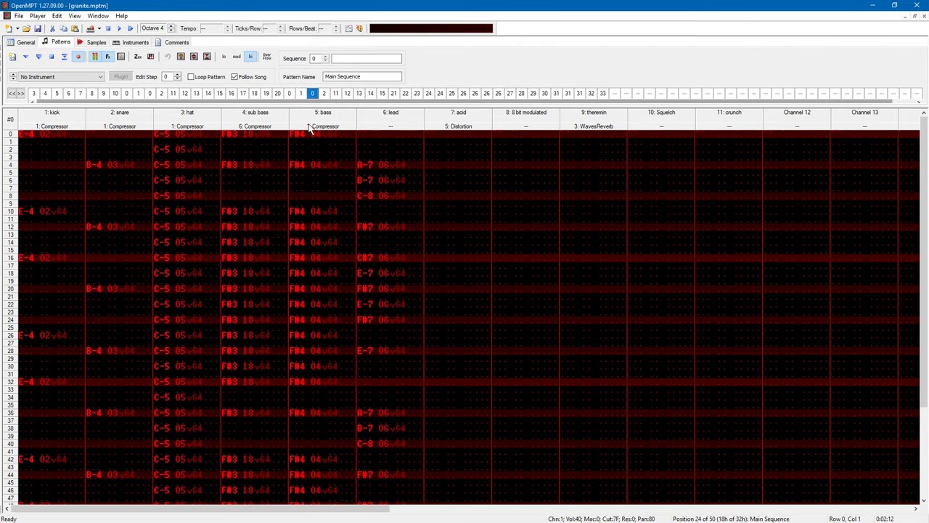
click(291, 94)
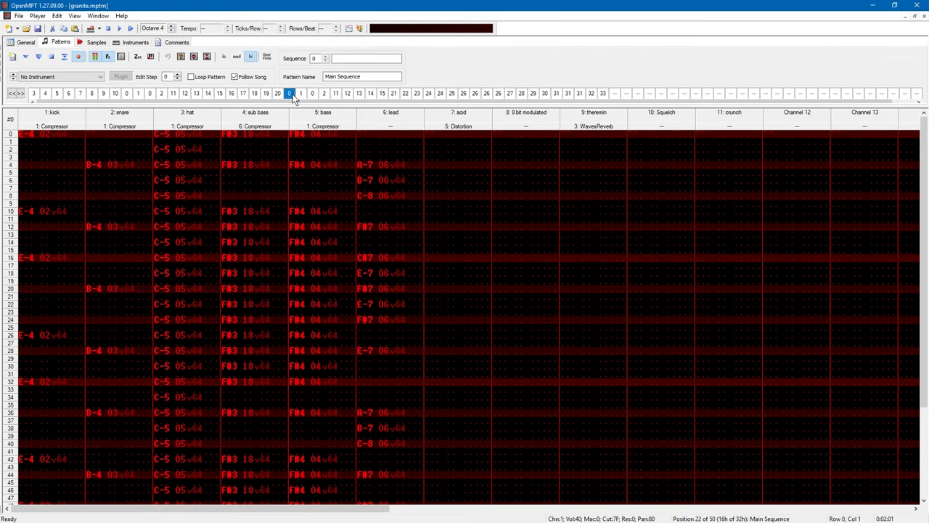
- Start pattern playback, set the song's initial global volume to 21, and return to the patterns
click(41, 57)
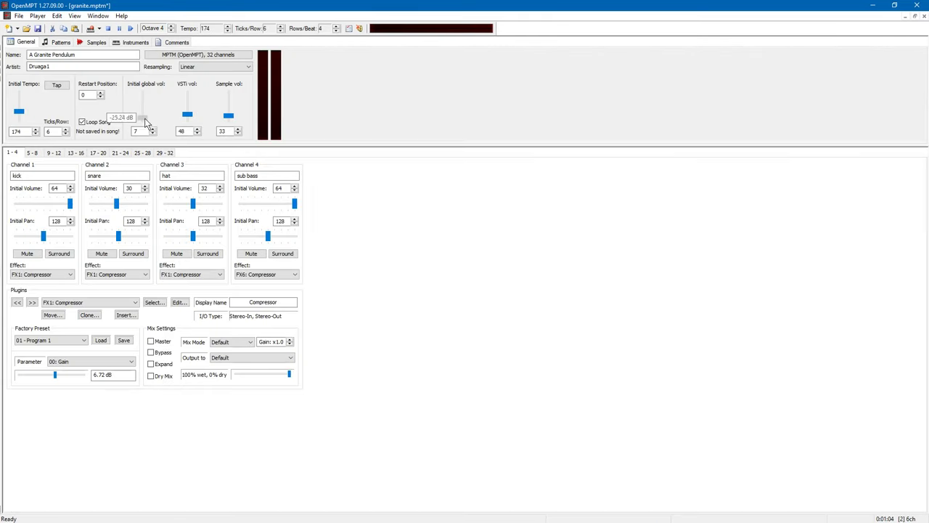
drag(145, 121, 147, 116)
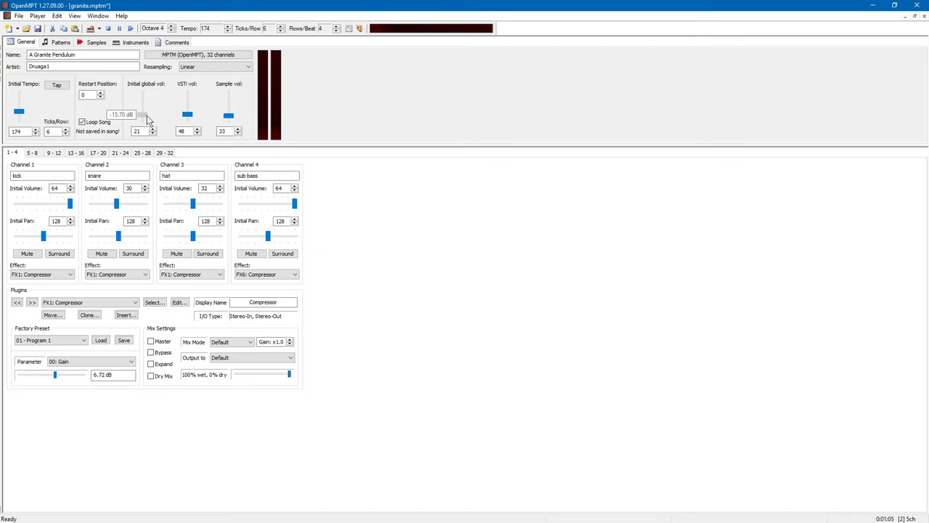
click(59, 42)
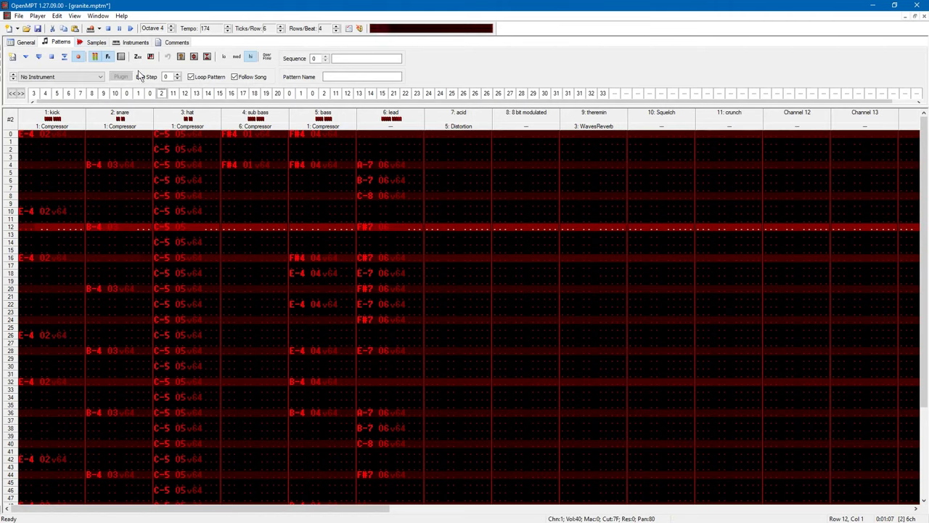
- Audition patterns through the verse and second half of the order list, including 18, 12, 22, 26, 29, 27, 31 and 33
click(254, 92)
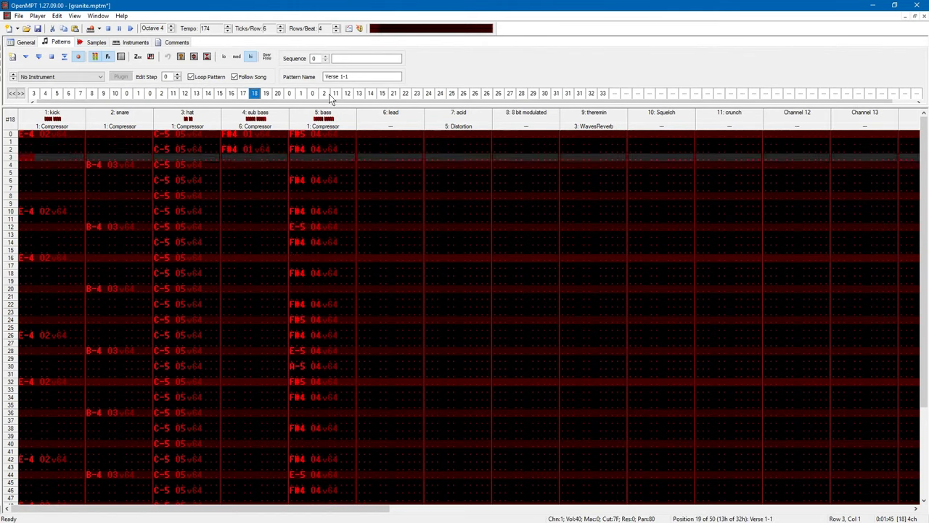
click(347, 94)
click(406, 94)
click(474, 93)
click(534, 93)
click(511, 94)
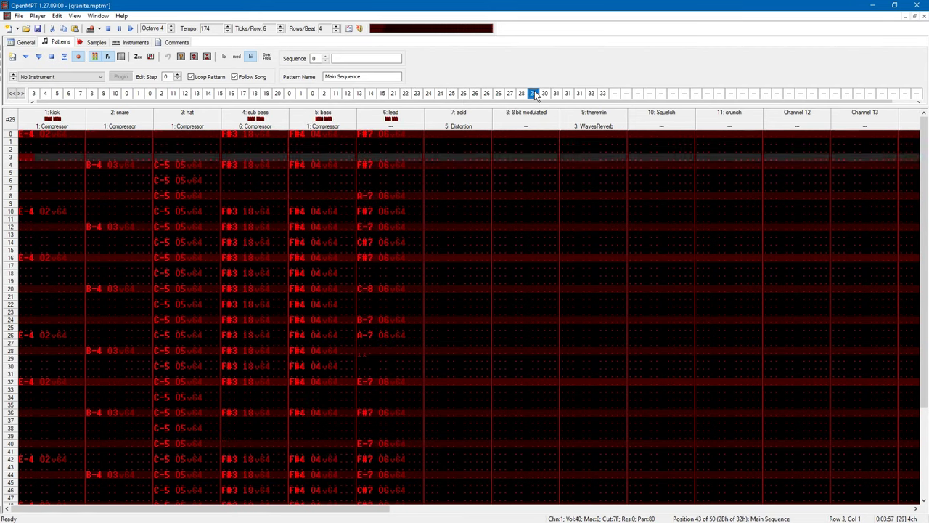
click(567, 94)
click(603, 94)
- Audition patterns backwards through the order list from pattern 26 via 19 and 9 to intro pattern 3
click(475, 94)
click(265, 93)
click(173, 94)
click(103, 94)
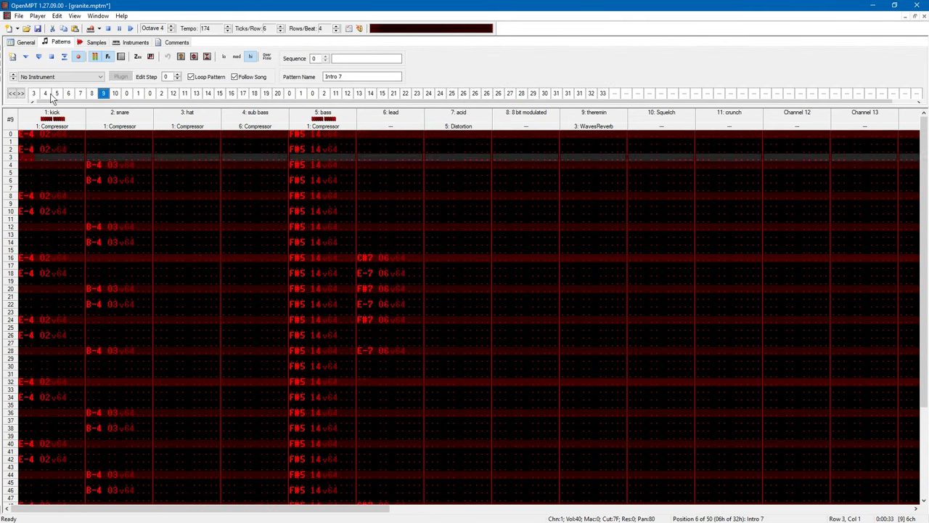
click(33, 93)
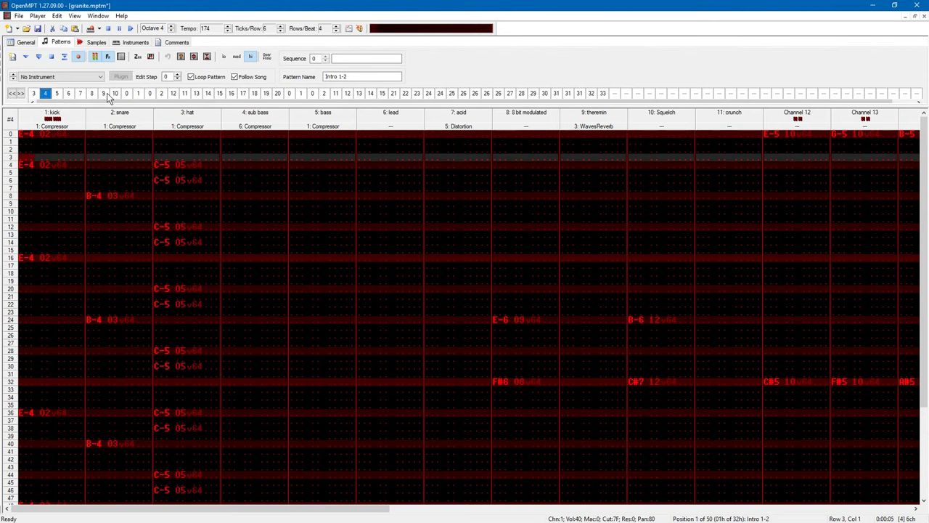
- Audition patterns 2, 0, 11, 22, 26, 28 and 31 in order, and stop playback
click(161, 93)
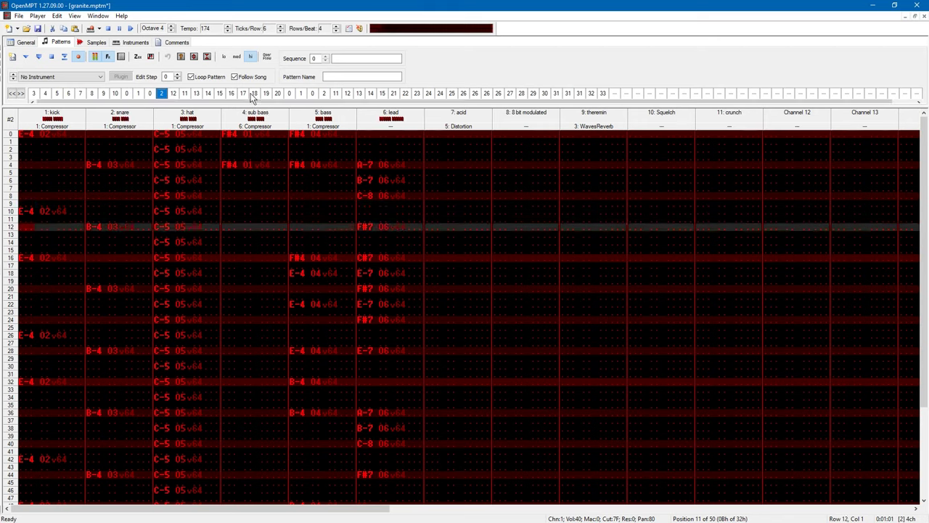
click(289, 93)
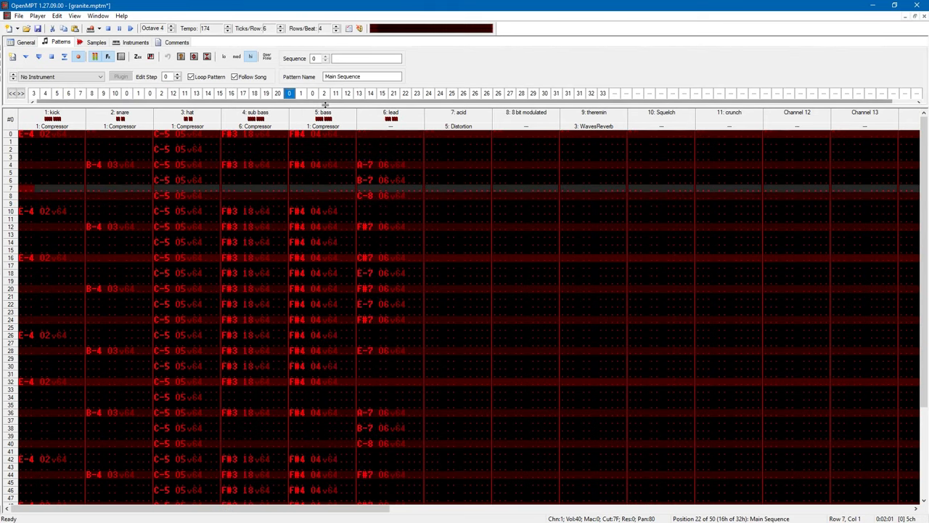
click(335, 93)
click(405, 93)
click(463, 93)
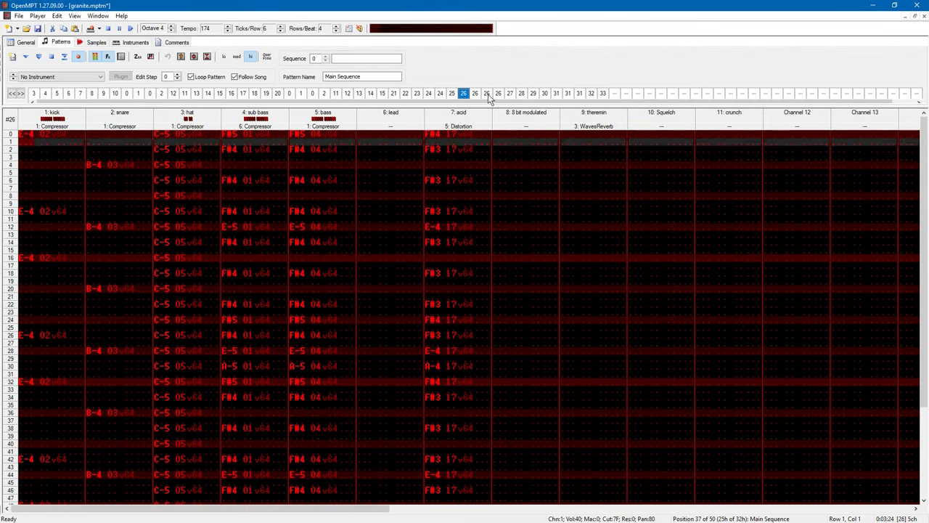
click(521, 92)
click(568, 93)
click(51, 57)
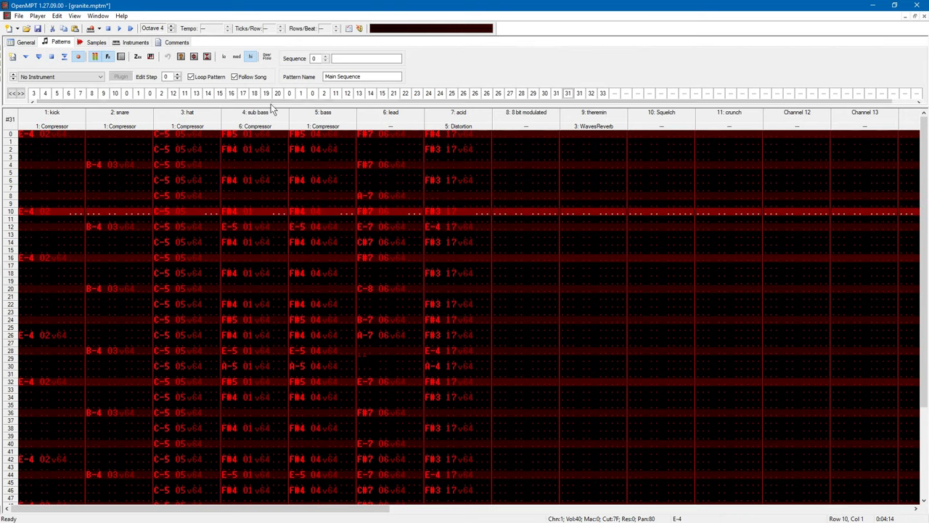
- Open the song's samples and play samples 1 to 3, ending with the snare clap
click(87, 42)
click(237, 58)
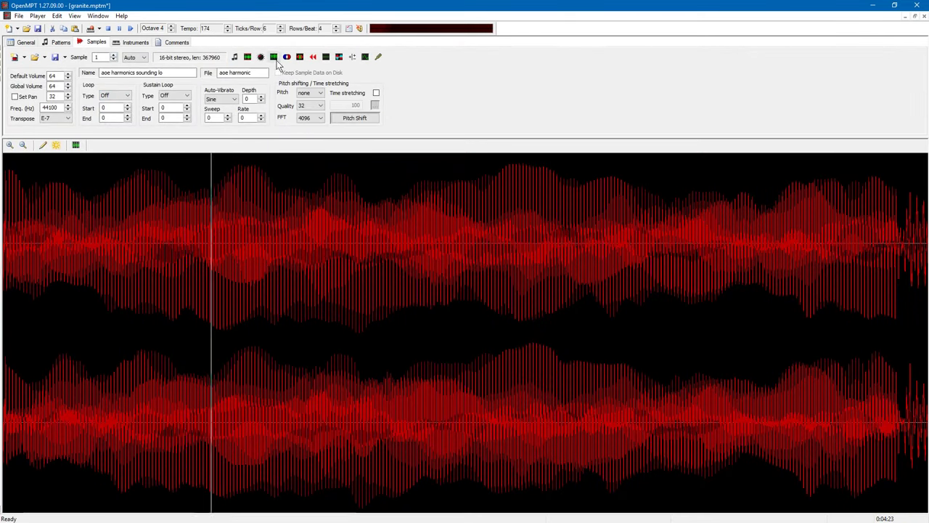
click(239, 60)
click(113, 55)
click(237, 61)
click(113, 54)
click(237, 61)
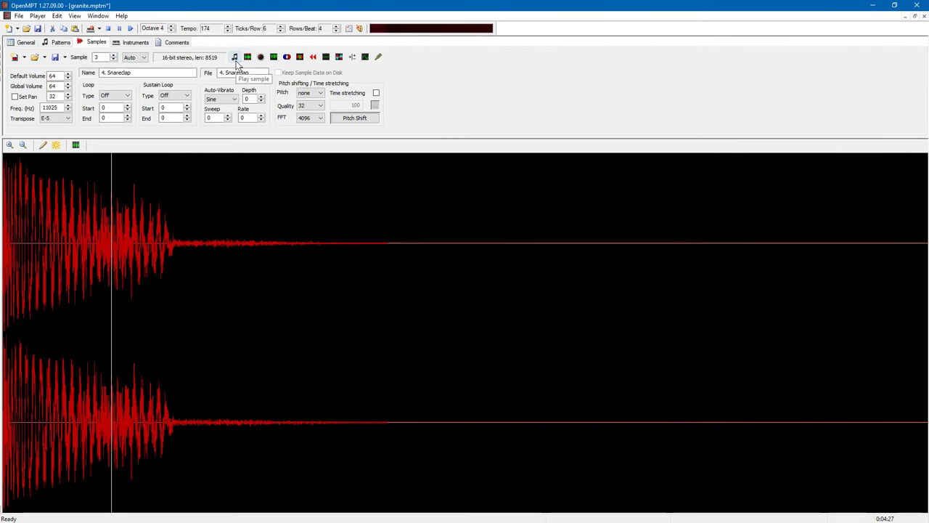
- Play samples 4 to 6: the saw lead bass, the light hat and the granite lead
click(114, 54)
click(235, 59)
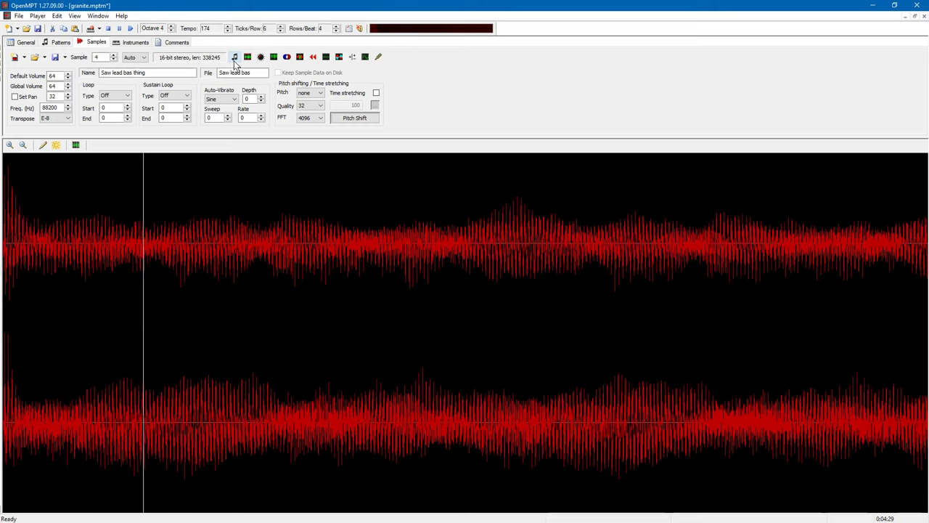
click(113, 54)
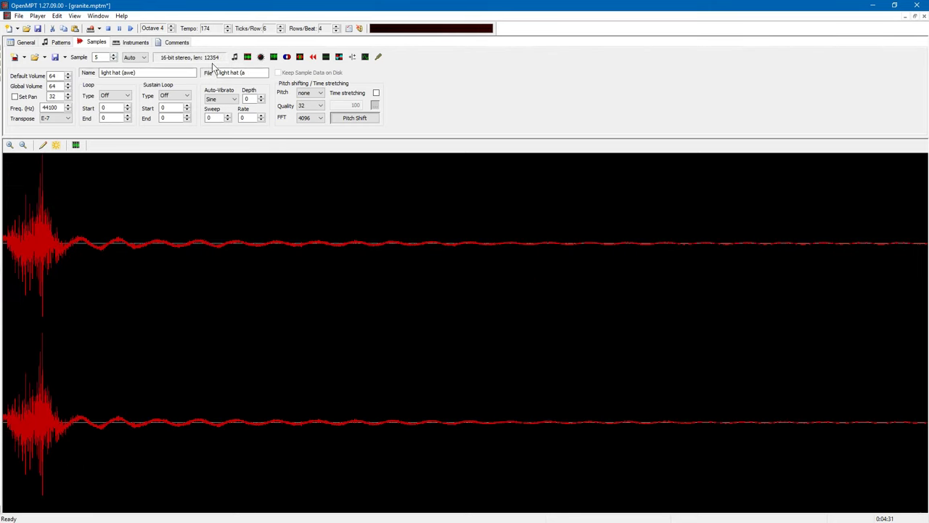
click(237, 61)
click(113, 54)
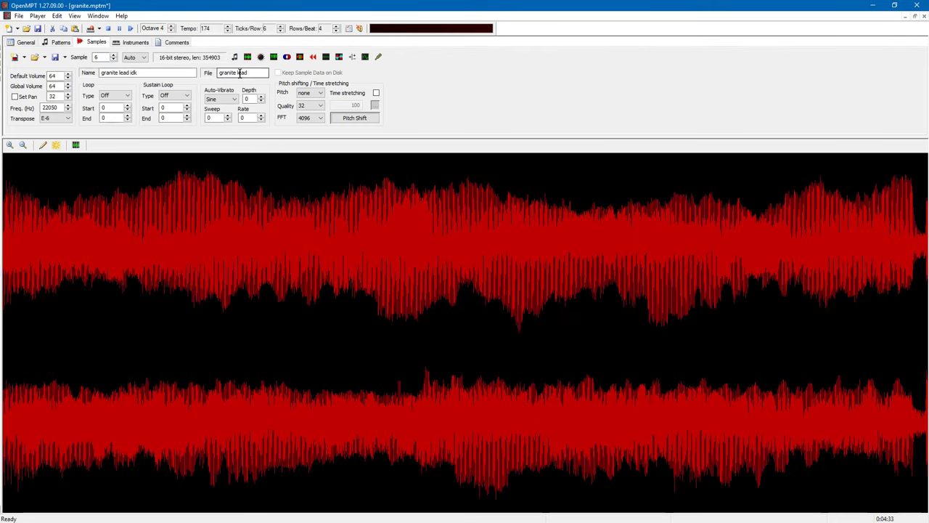
click(236, 59)
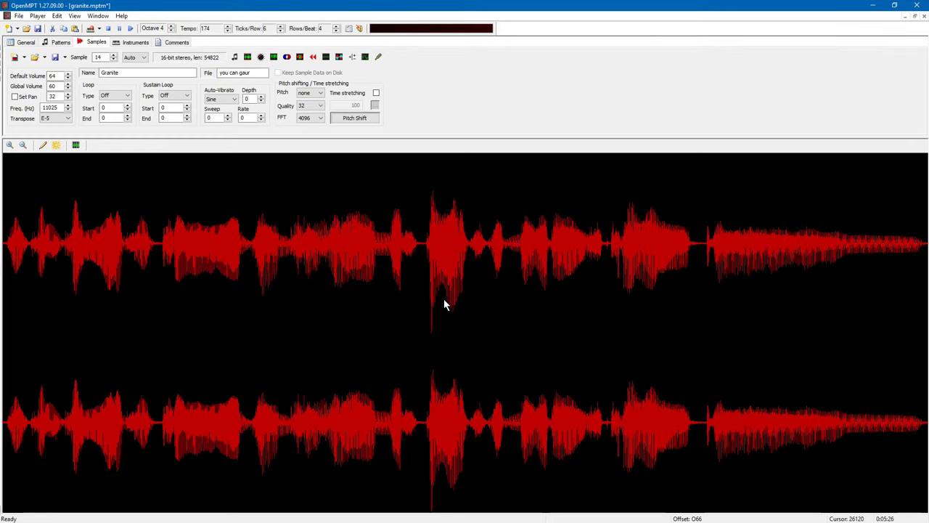
- Open the song's instruments and browse through them to instrument 16, ION CANNON BEAMS
click(135, 42)
click(95, 60)
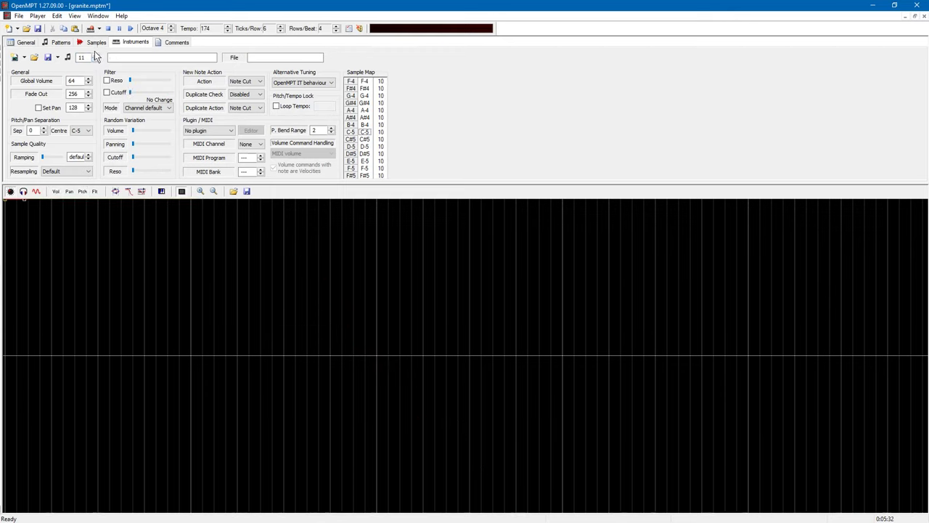
click(95, 60)
click(95, 61)
click(95, 61)
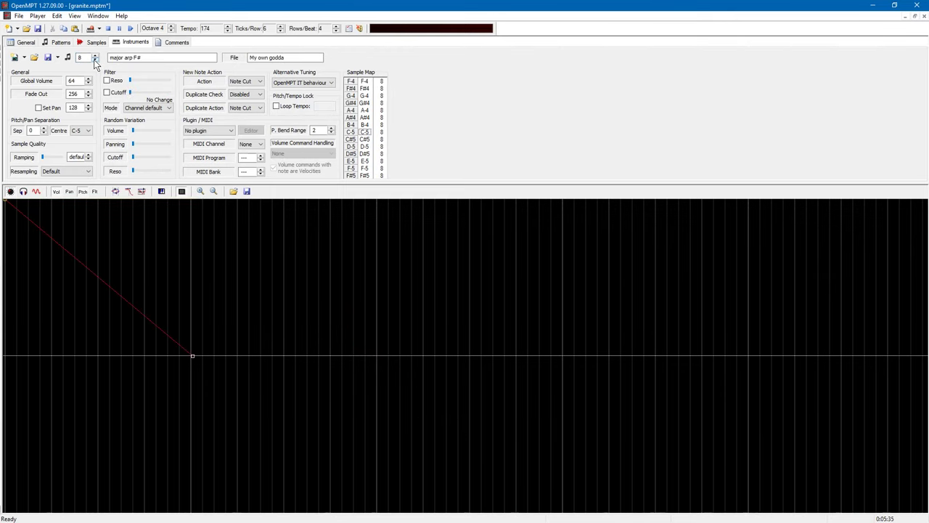
click(95, 61)
click(95, 60)
click(95, 60)
click(95, 61)
click(96, 60)
click(95, 60)
click(95, 60)
click(95, 60)
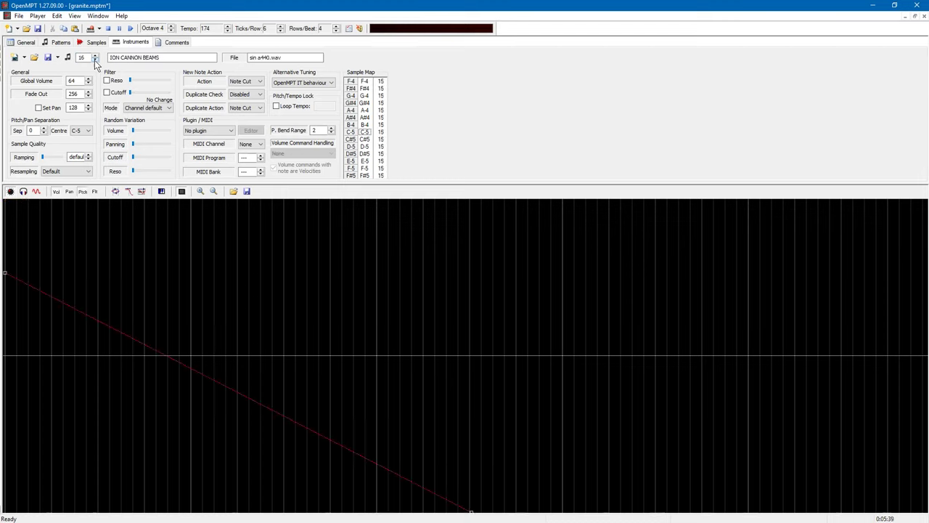
- Play the ION CANNON BEAMS instrument and examine its panning and pitch envelopes
click(68, 58)
click(70, 191)
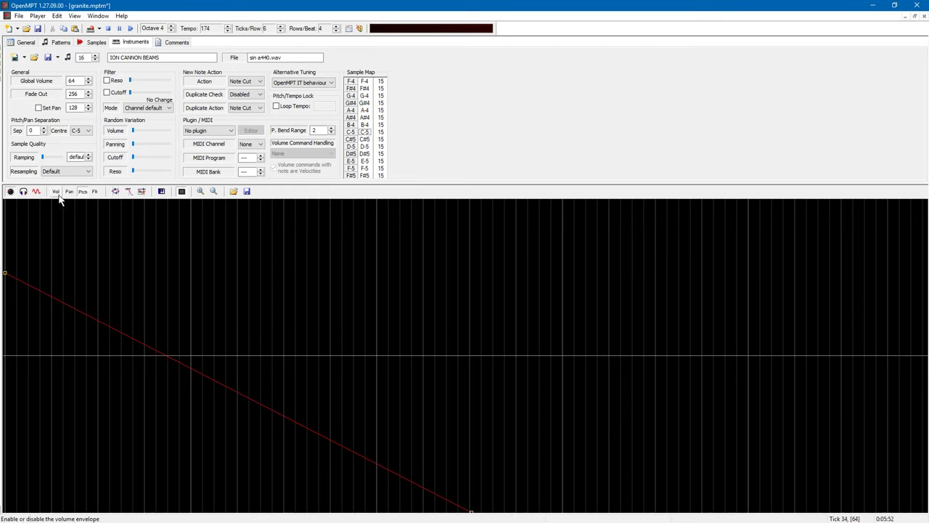
click(23, 191)
click(37, 192)
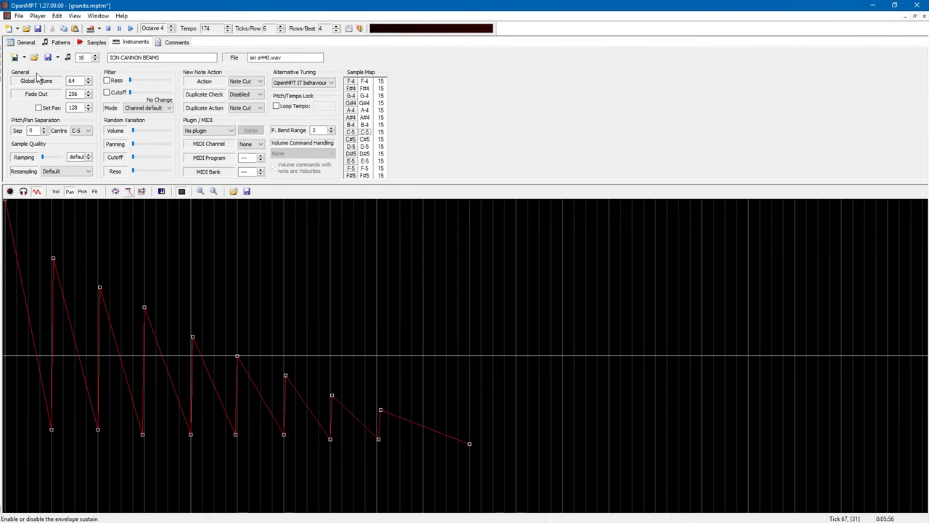
click(67, 58)
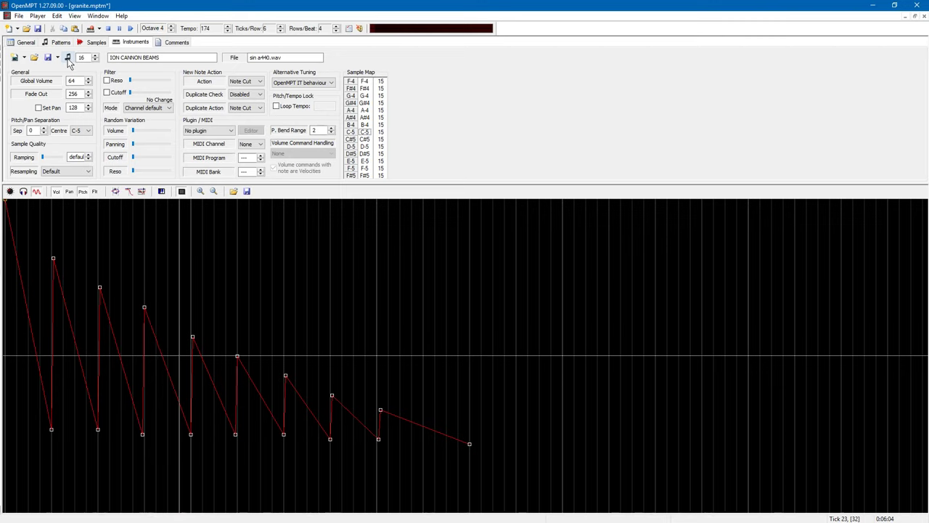
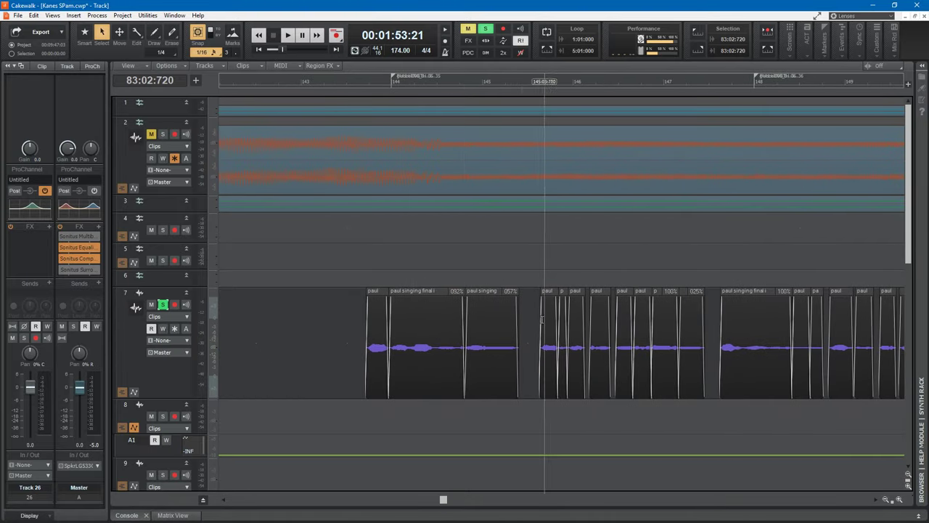
- Enlarge main vocal track 3, solo it together with vocal track 7, and play the song from measure 56
drag(443, 501, 313, 499)
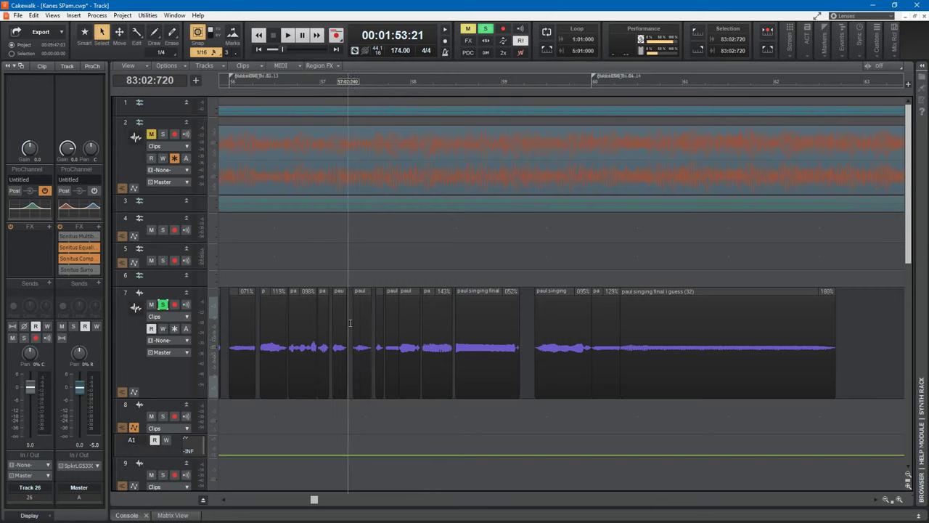
drag(172, 210, 171, 326)
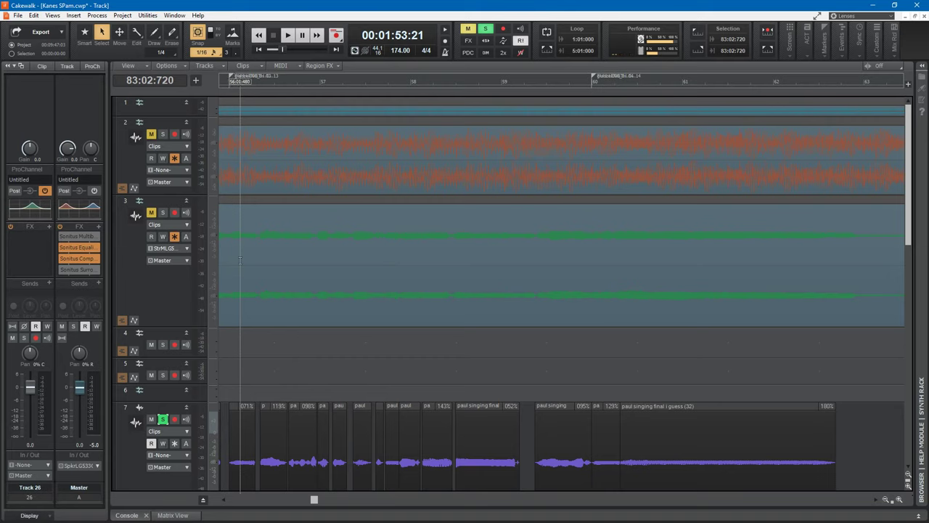
click(140, 209)
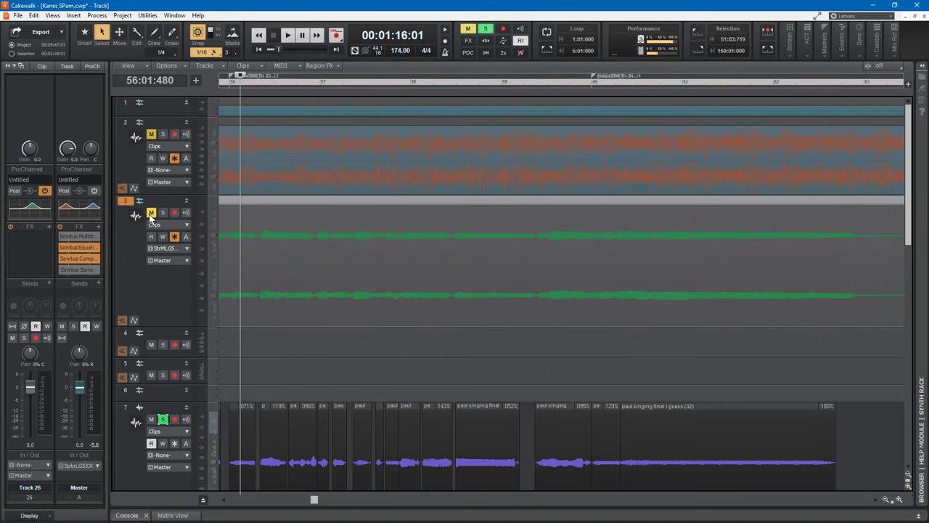
click(163, 214)
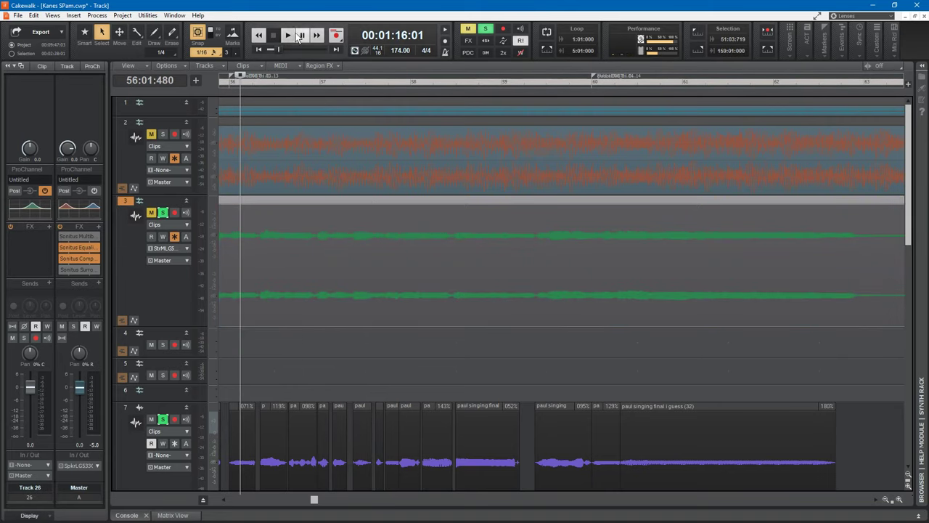
click(295, 32)
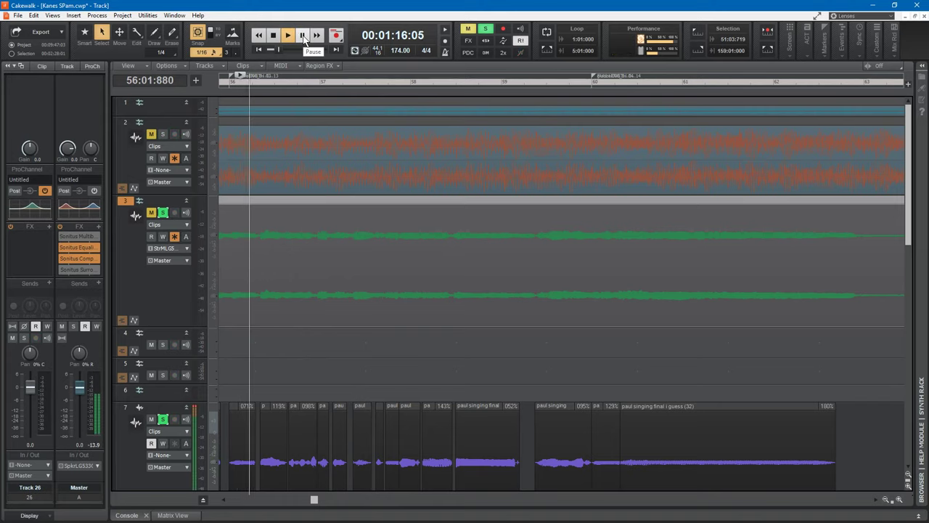
- Turn off solo on tracks 7 and 3 during playback to compare the vocals with the mix, and stop playback
click(161, 419)
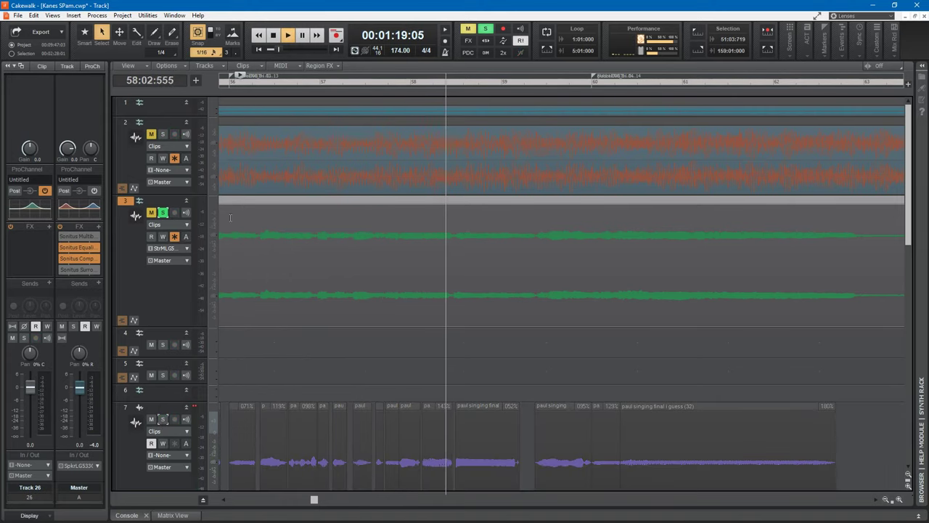
click(163, 212)
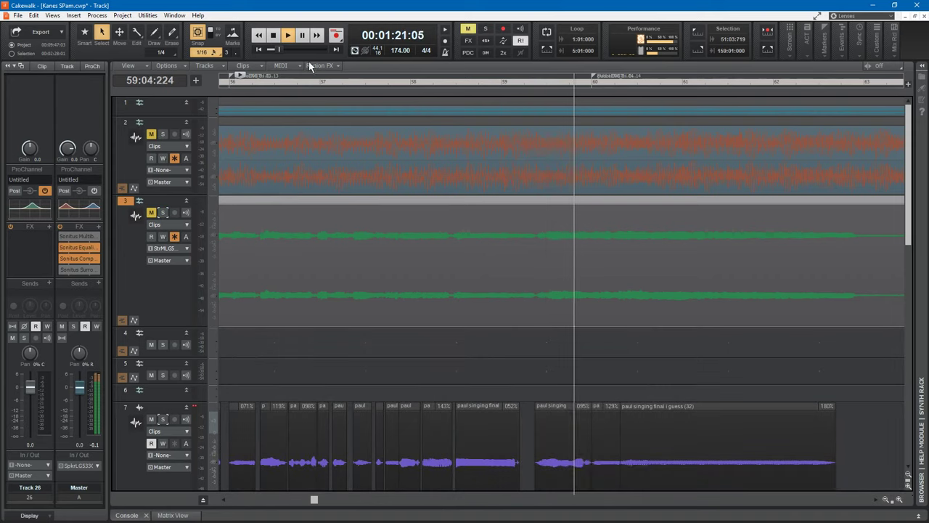
click(275, 36)
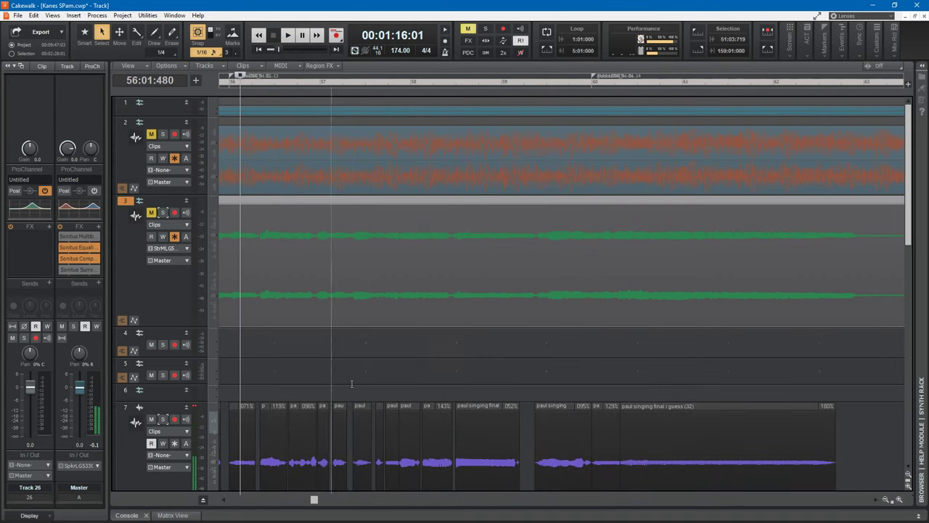
- Examine the exported granite instrument tracks 12 to 25 at the start of the timeline
scroll(907, 363, down, 5)
drag(313, 501, 222, 514)
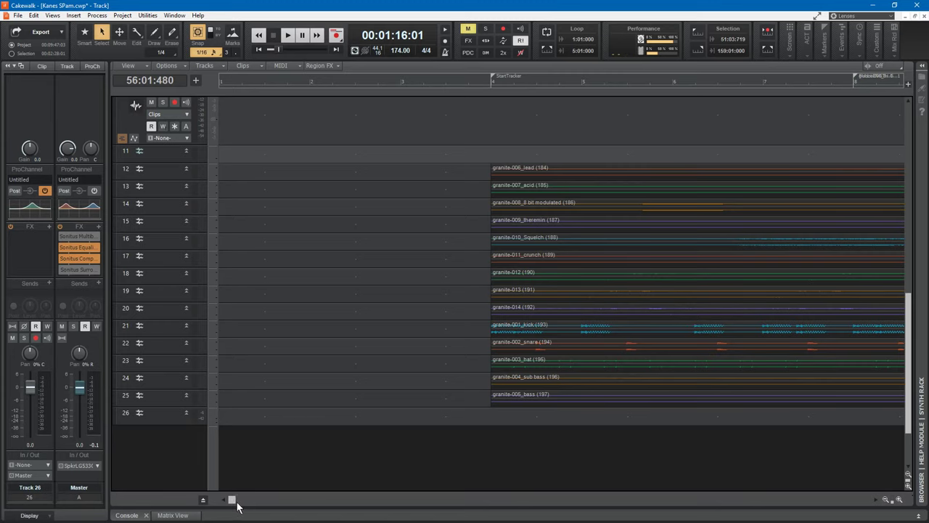
scroll(235, 498, right, 3)
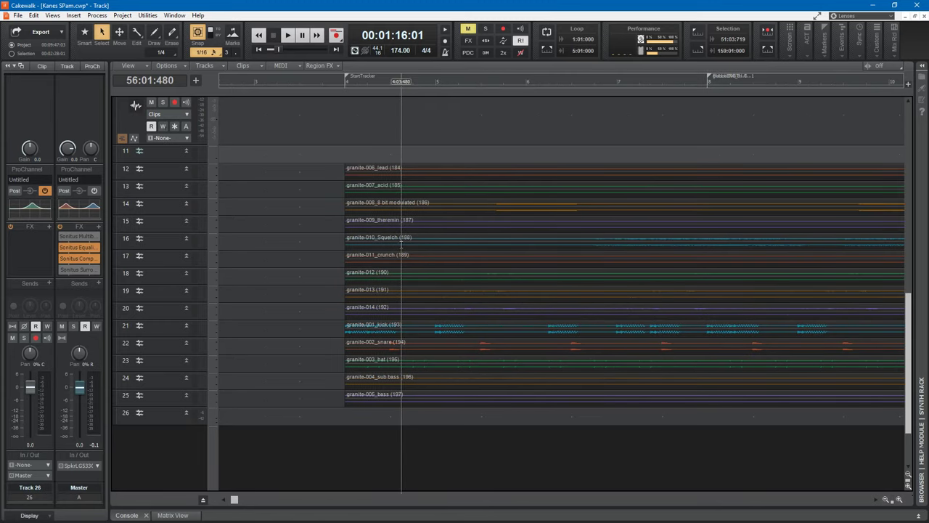
click(72, 16)
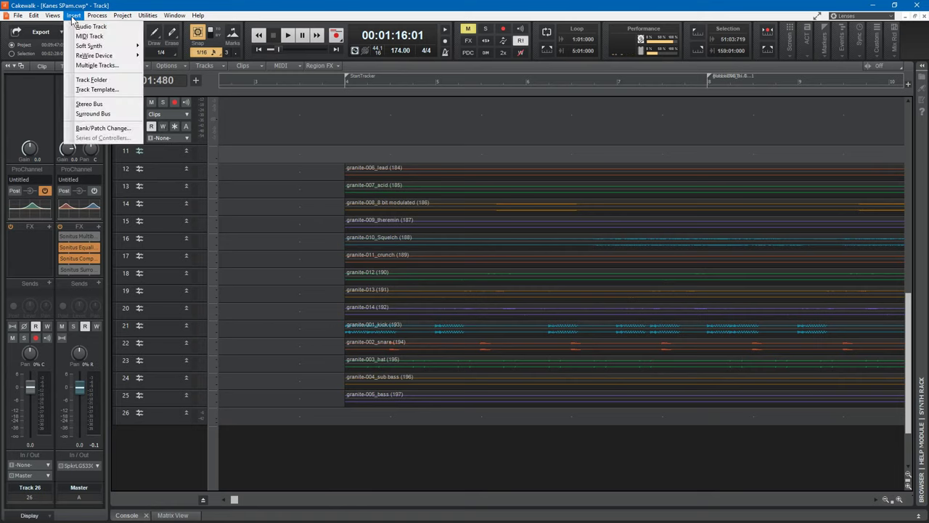
click(338, 4)
scroll(730, 275, up, 2)
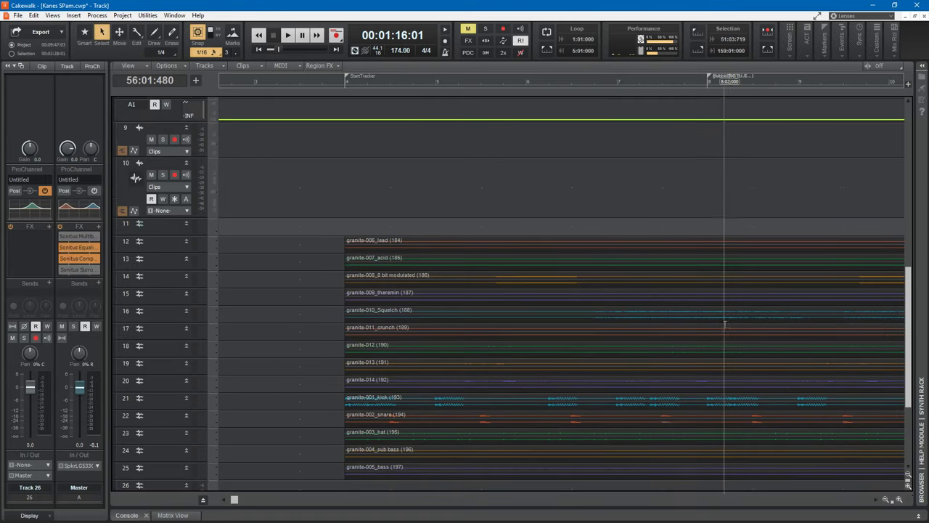
scroll(725, 325, down, 3)
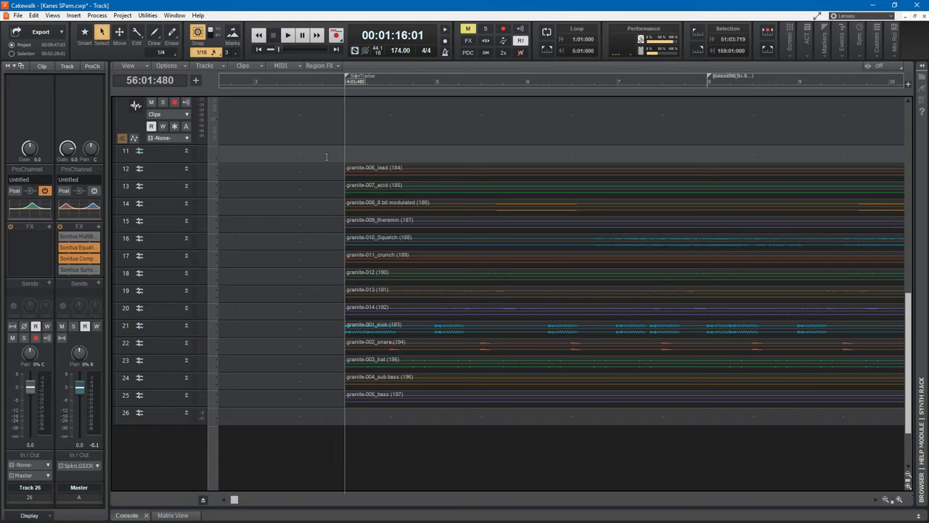
- Open the Console View and look through the channel strips from the vocal tracks to the granite instrument tracks
click(58, 16)
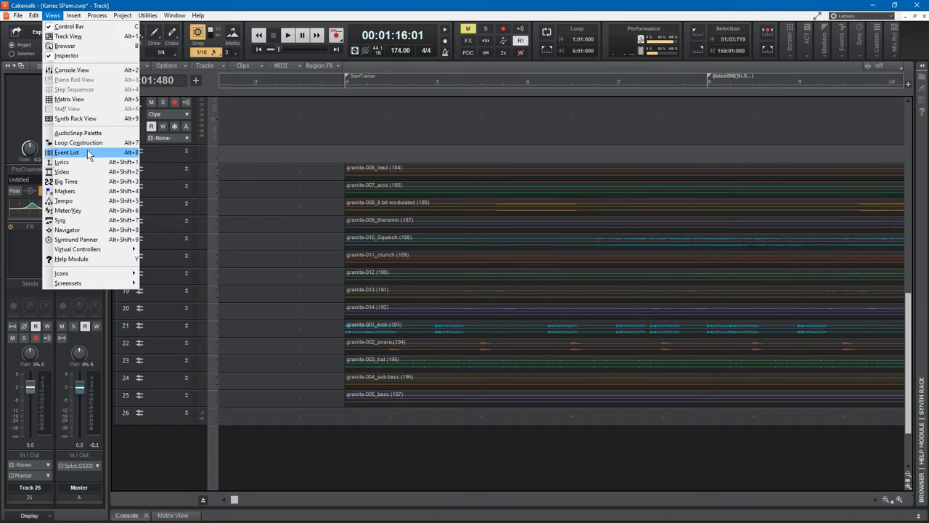
click(92, 69)
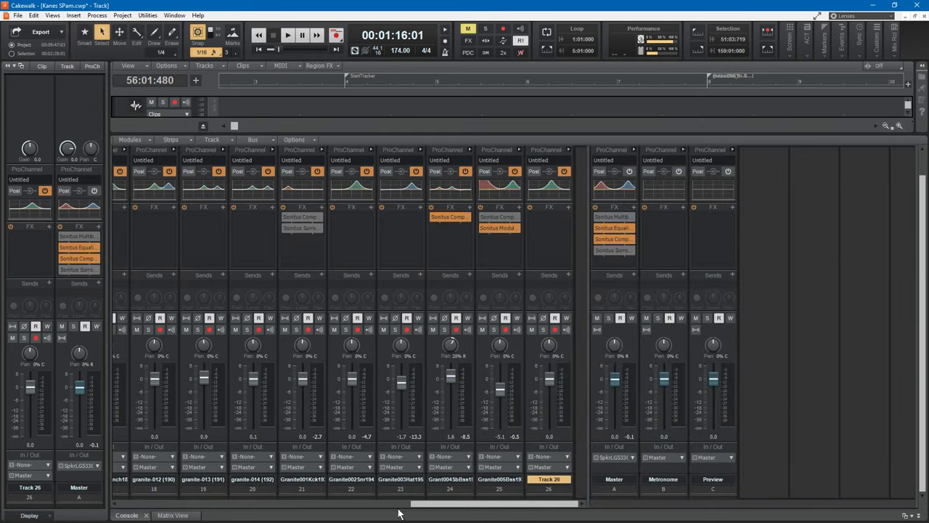
drag(414, 504, 141, 515)
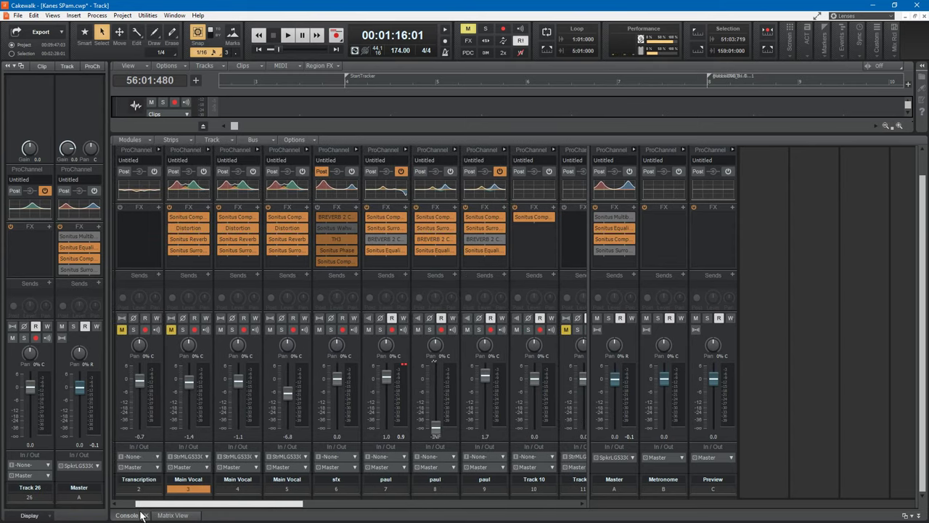
drag(142, 515, 426, 511)
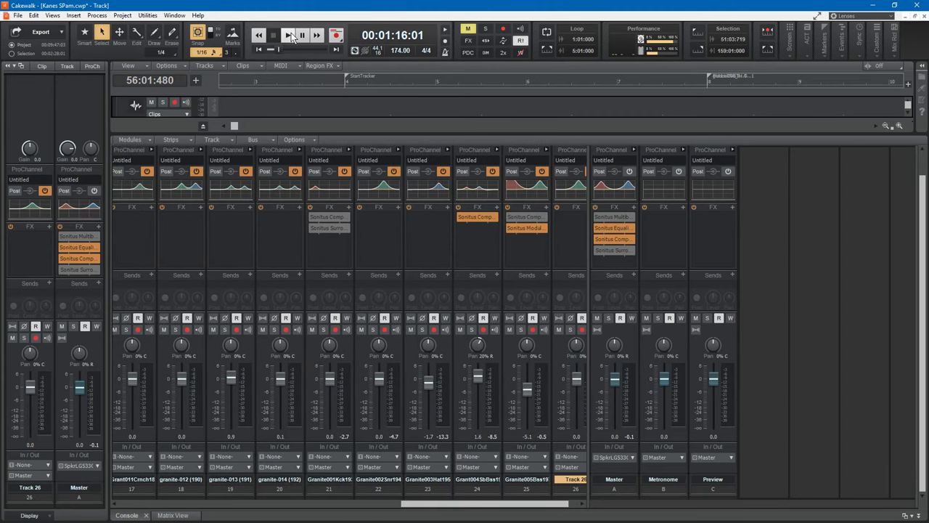
- Play the mix while watching the level meters of the granite instrument channels, and stop playback
click(291, 35)
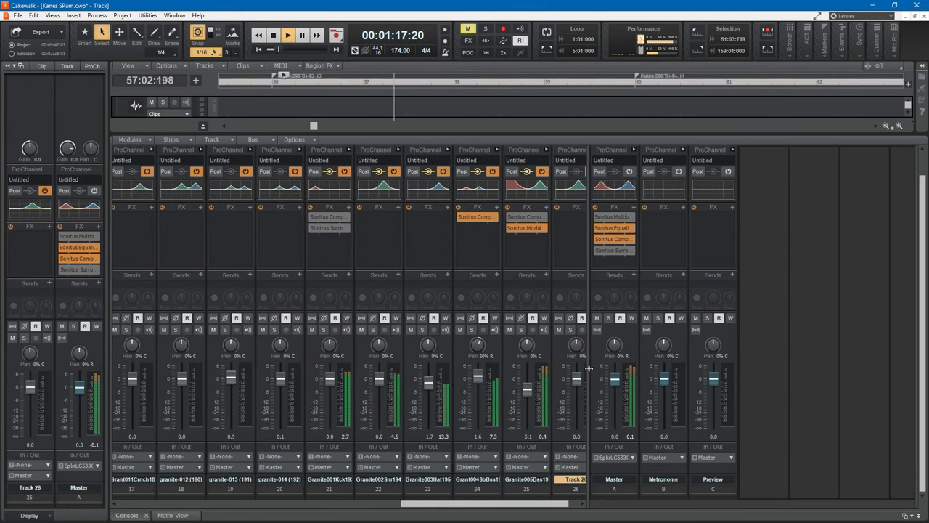
drag(510, 510, 481, 492)
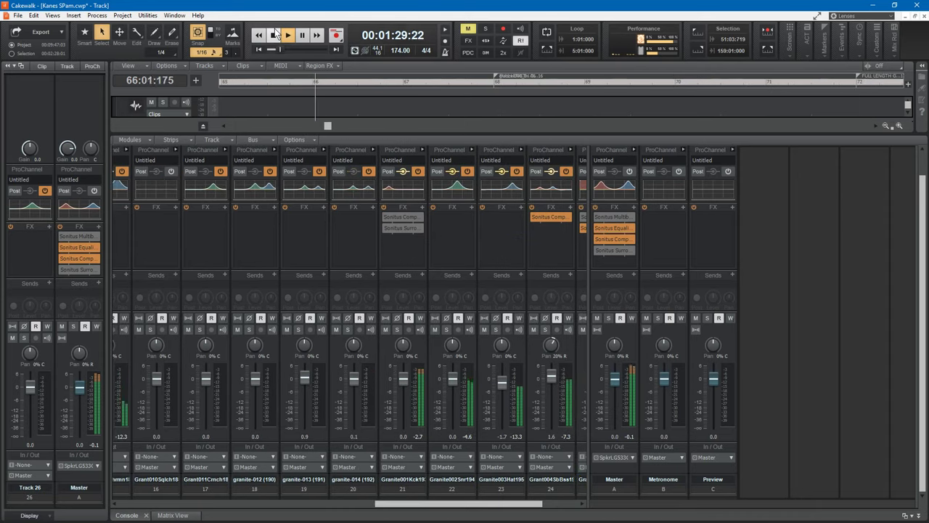
click(281, 37)
- Open the Sonitus Equalizer on the Master bus to examine its curve, and close it
click(922, 145)
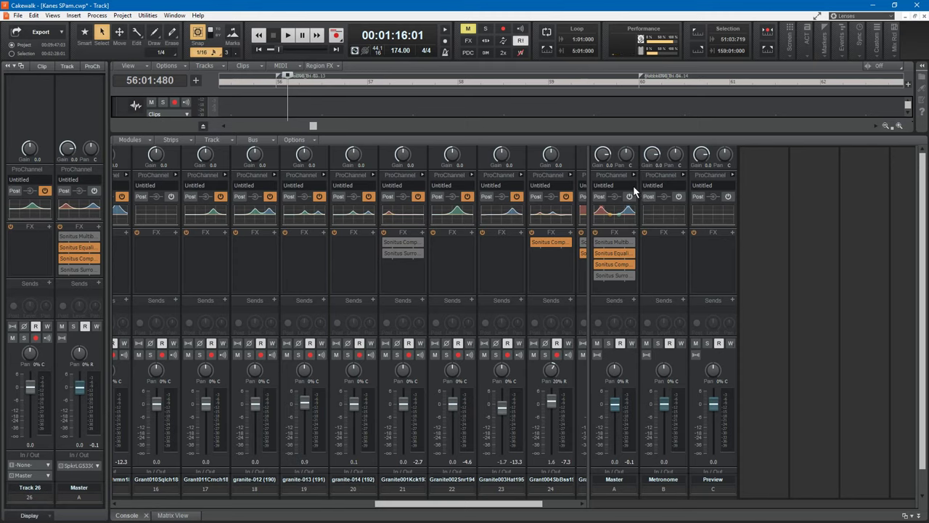
double_click(612, 257)
drag(158, 9, 451, 189)
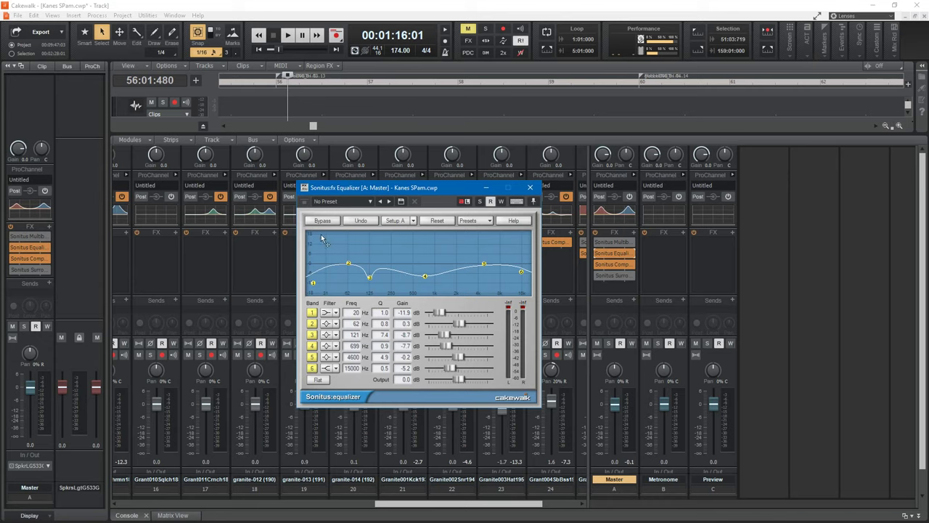
click(530, 188)
- Compare the effects and EQ on the vocal channel strips with those on the granite instrument channels in the console
drag(544, 505, 261, 495)
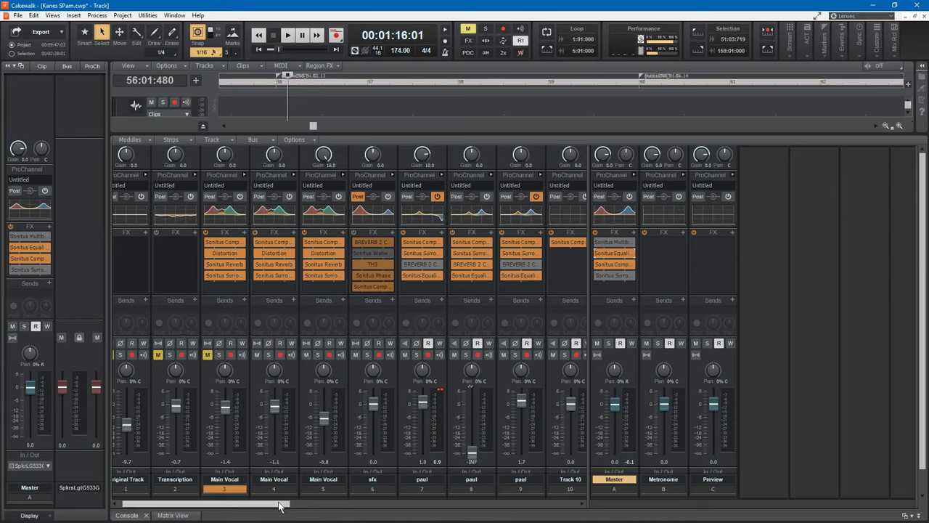
drag(280, 506, 570, 517)
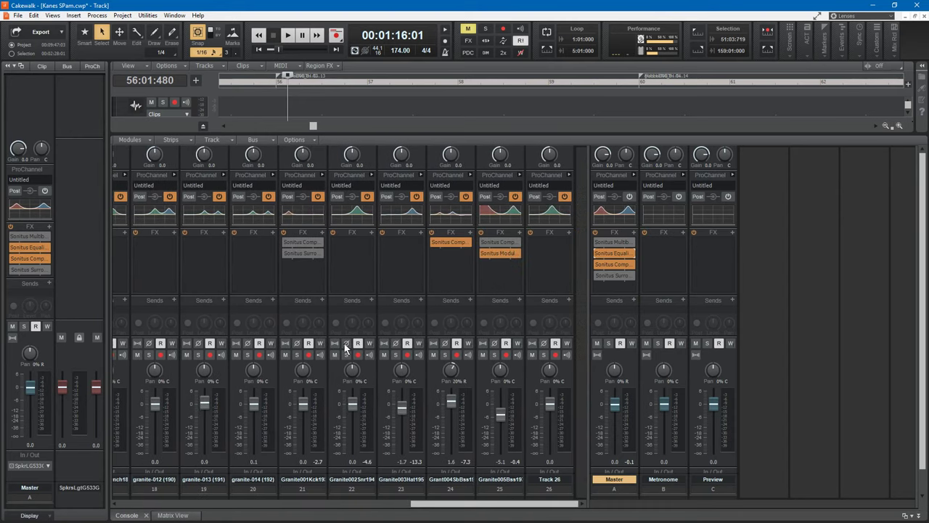
mouse_move(407, 426)
drag(452, 496, 124, 514)
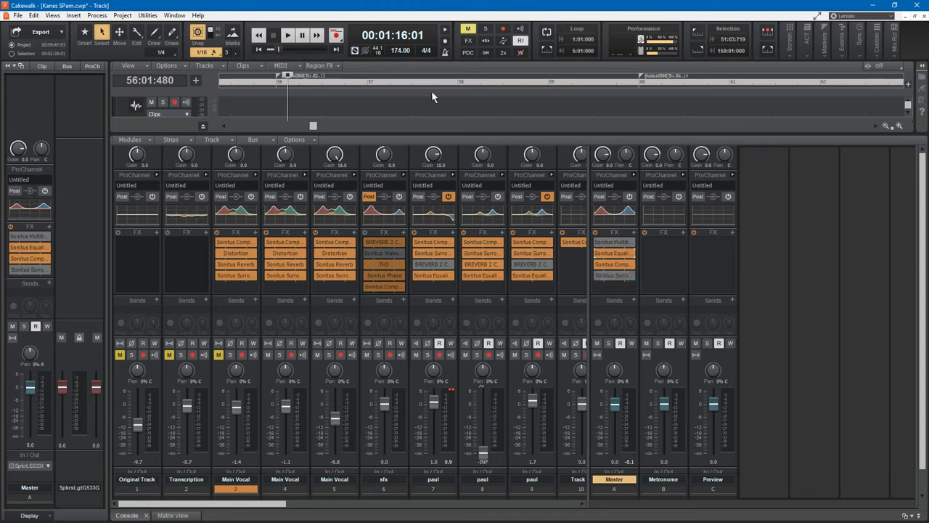
- Return to the Track View and select the long vocal clip between measures 54 and 56 on track 7
click(53, 15)
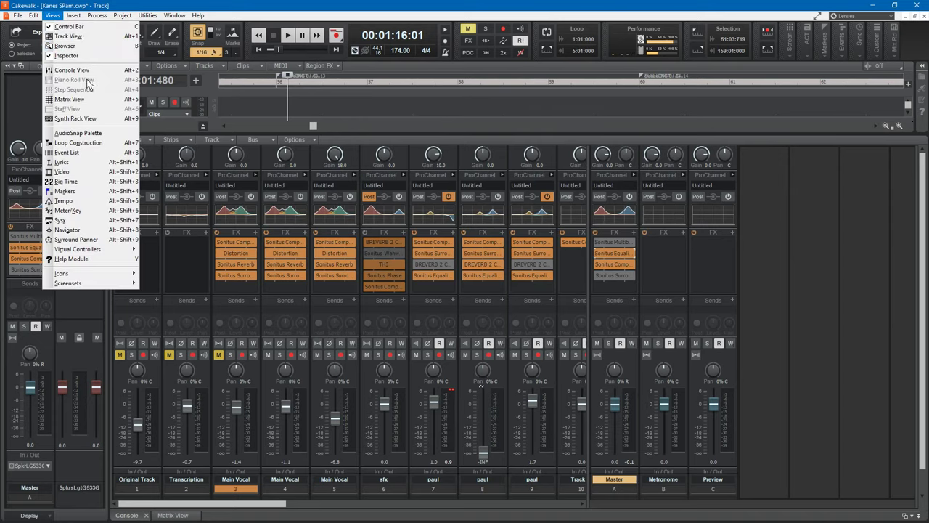
click(106, 38)
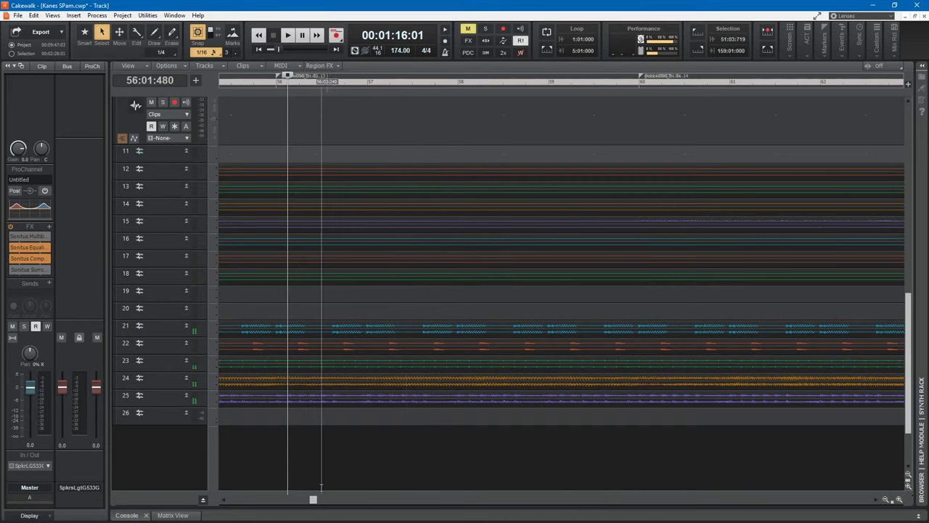
drag(314, 503, 234, 499)
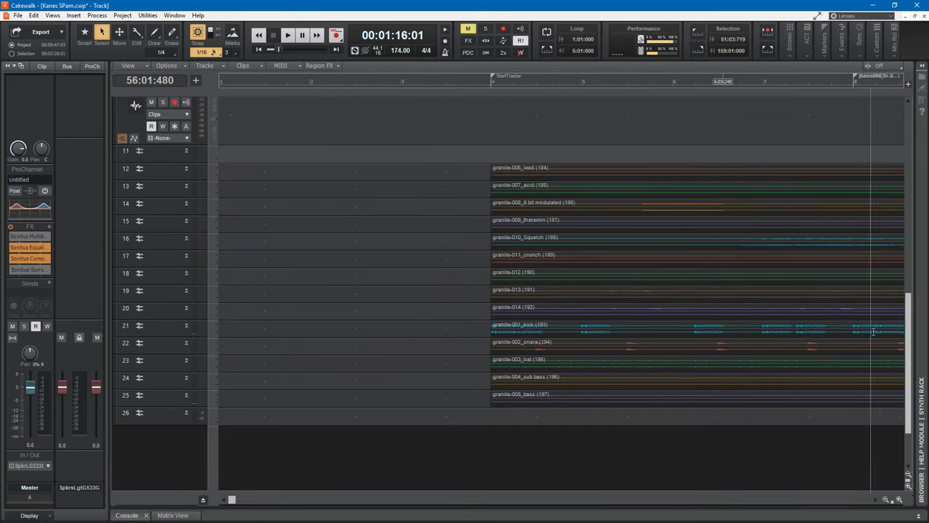
drag(908, 319, 894, 124)
drag(232, 499, 308, 495)
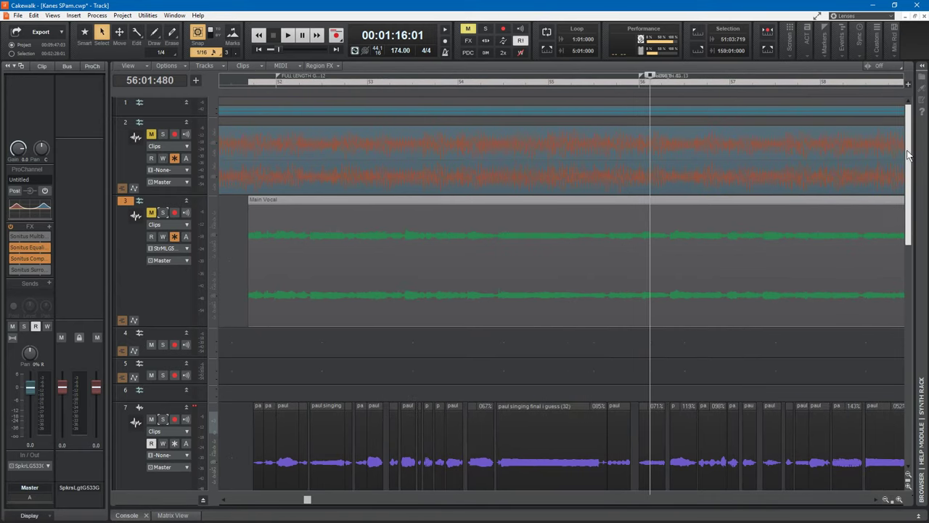
drag(907, 151, 907, 179)
click(508, 392)
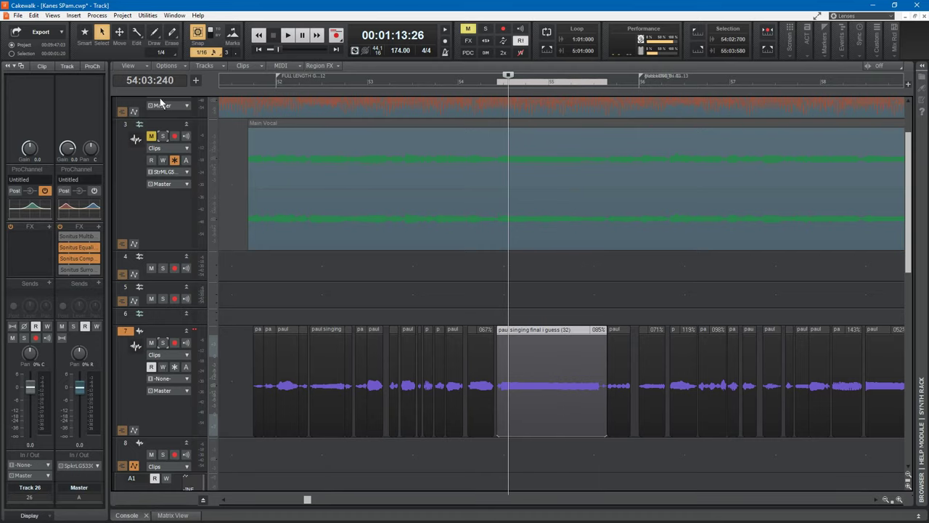
- Open the audio playback and recording preferences and examine the online and offline stretch method options for Default and VocalSync
key(p)
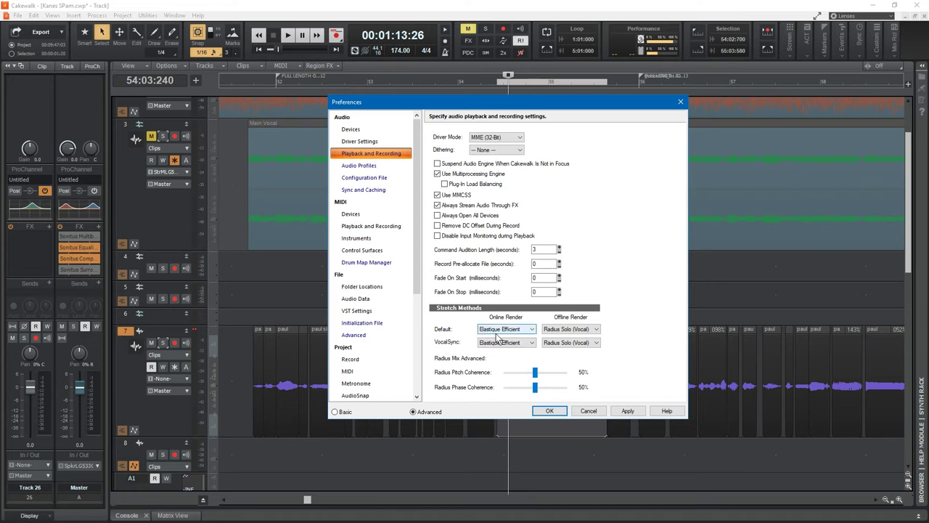
click(529, 330)
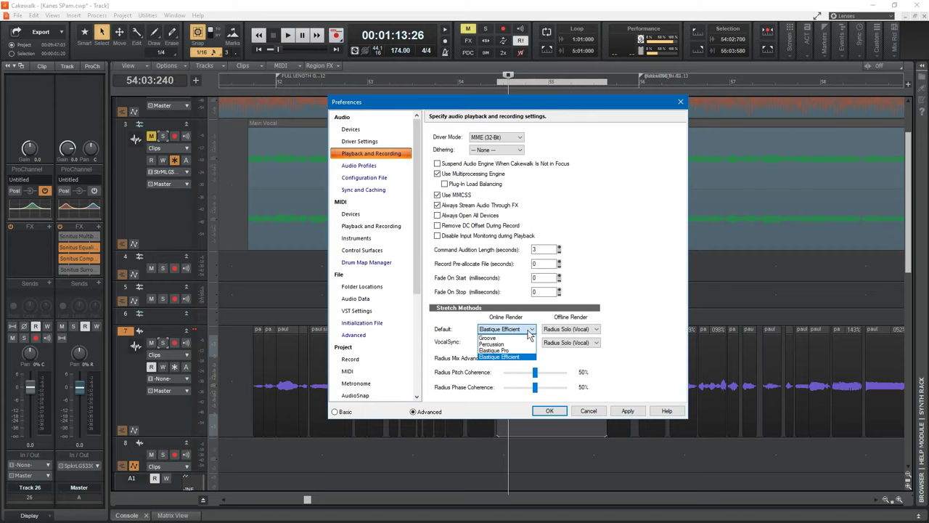
click(534, 331)
click(534, 331)
click(526, 355)
click(524, 344)
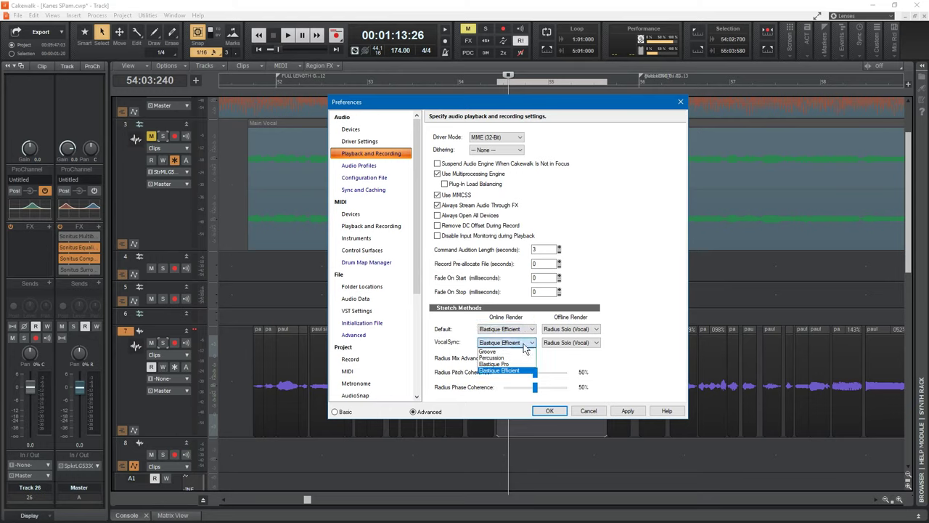
click(441, 354)
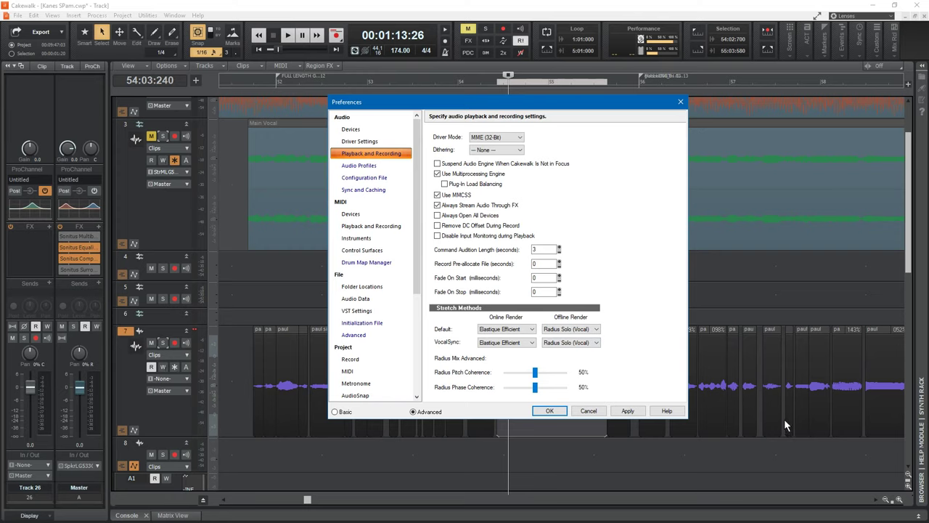
click(591, 330)
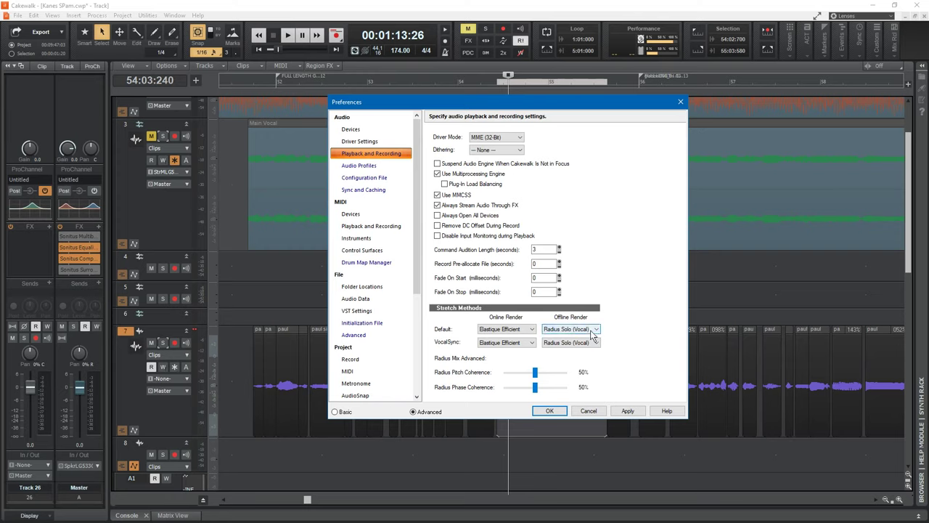
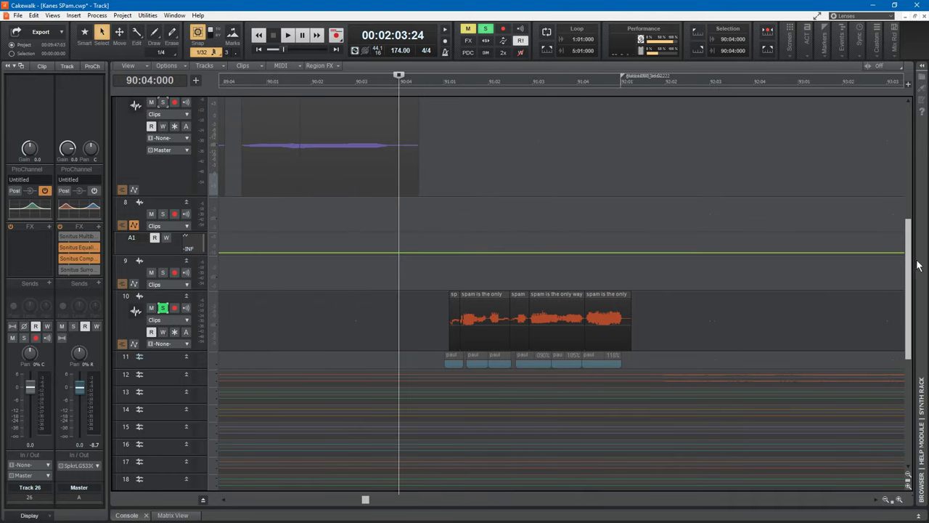
- Place the playhead at 91:01:120, expand and solo track 1, and play the section
scroll(910, 269, up, 3)
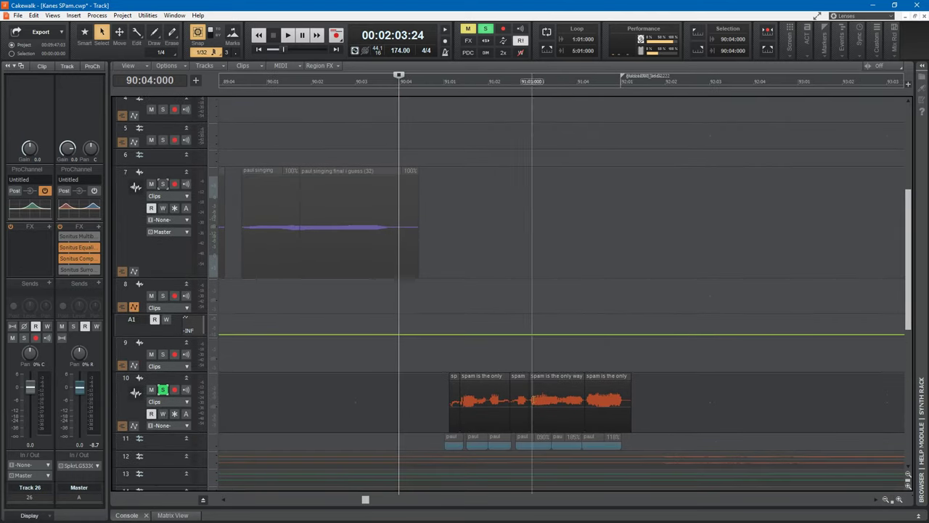
click(448, 384)
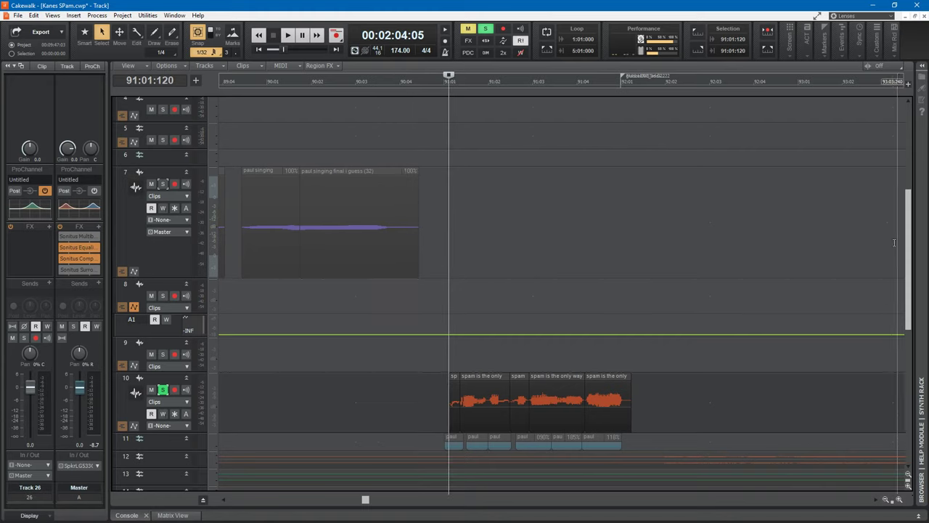
drag(912, 246, 906, 66)
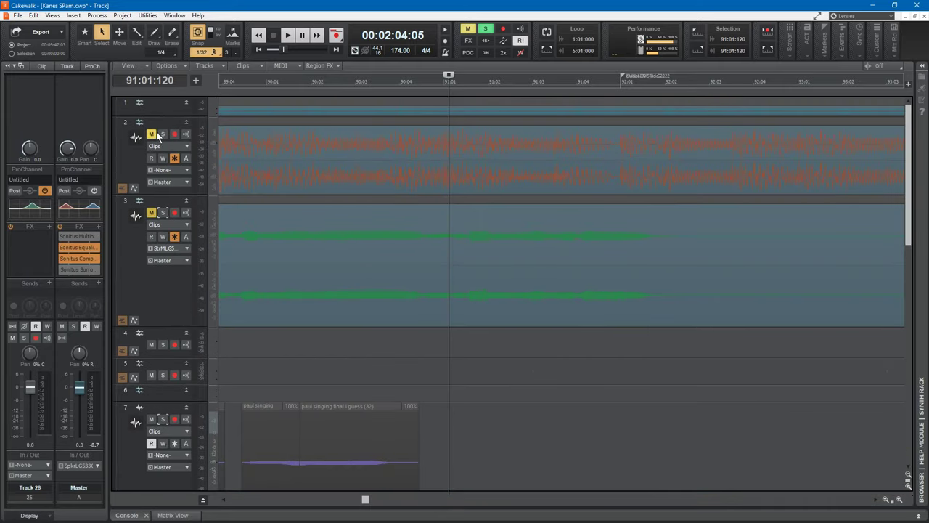
drag(158, 119, 151, 150)
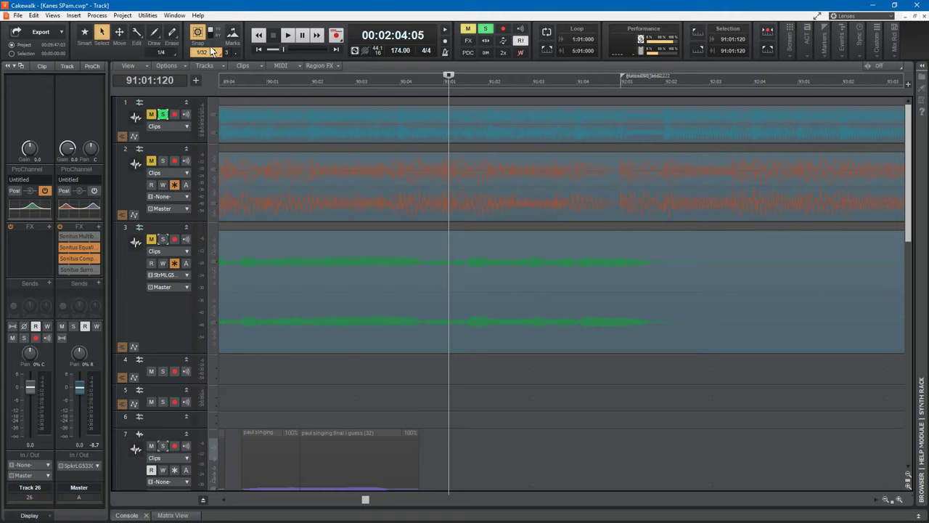
click(299, 36)
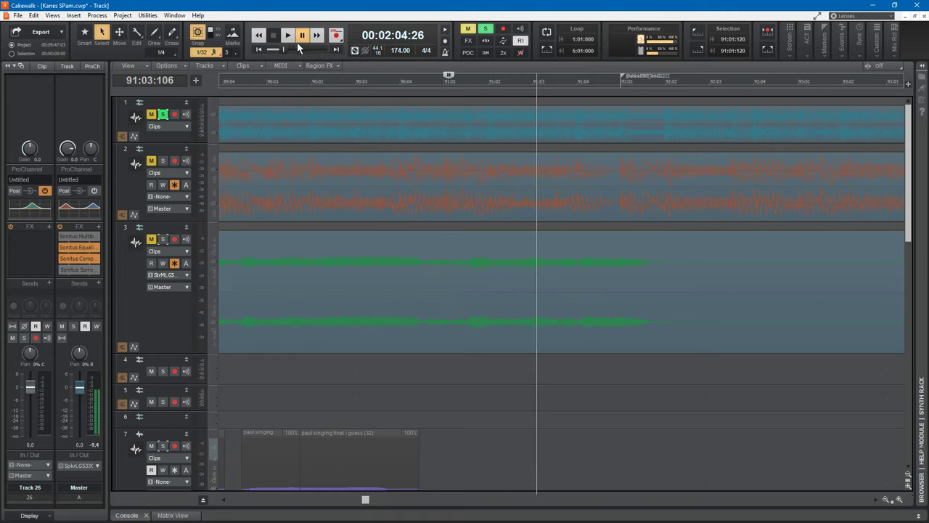
- Unmute track 1, move the playhead to just before measure 91, and play through to the end of that measure
click(151, 114)
key(space)
click(437, 84)
click(303, 36)
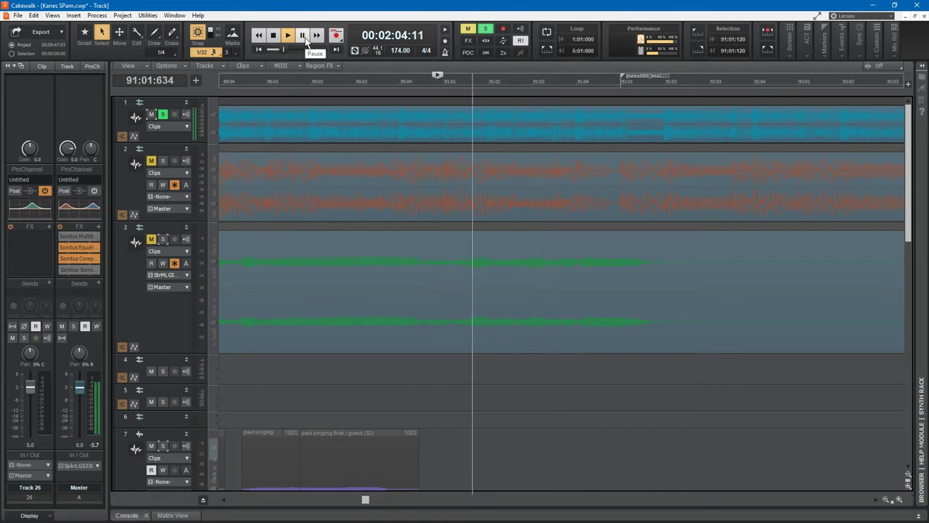
key(space)
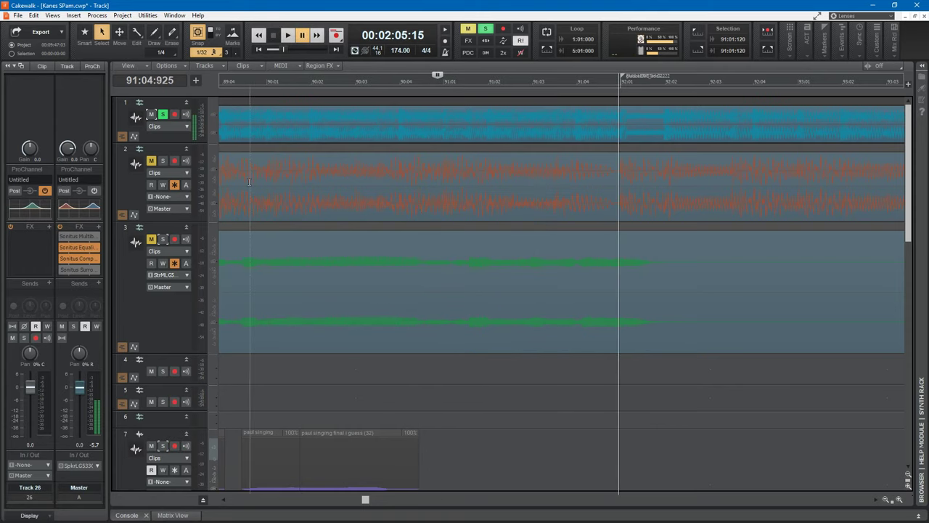
- Mute and unsolo track 10, and play track 1 alone from 90:04:600 into measure 92
scroll(477, 418, down, 9)
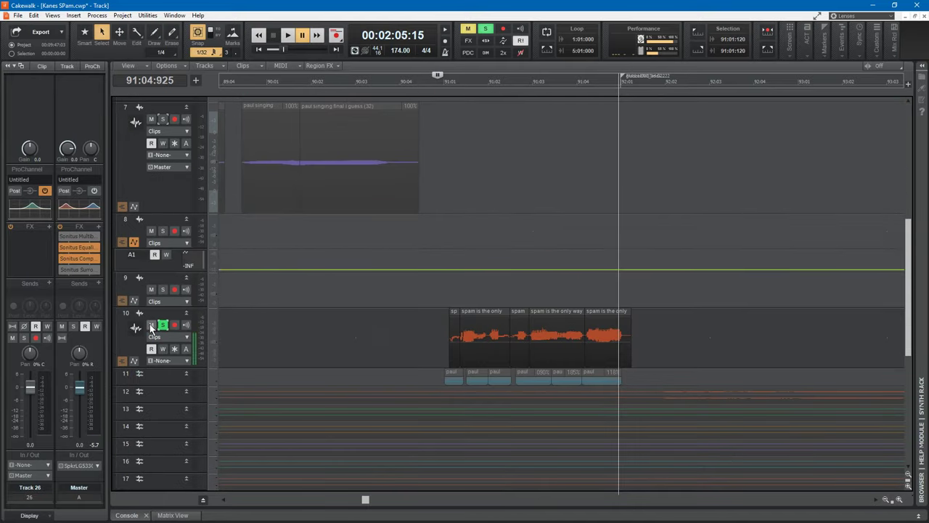
click(151, 324)
click(163, 324)
scroll(363, 218, up, 9)
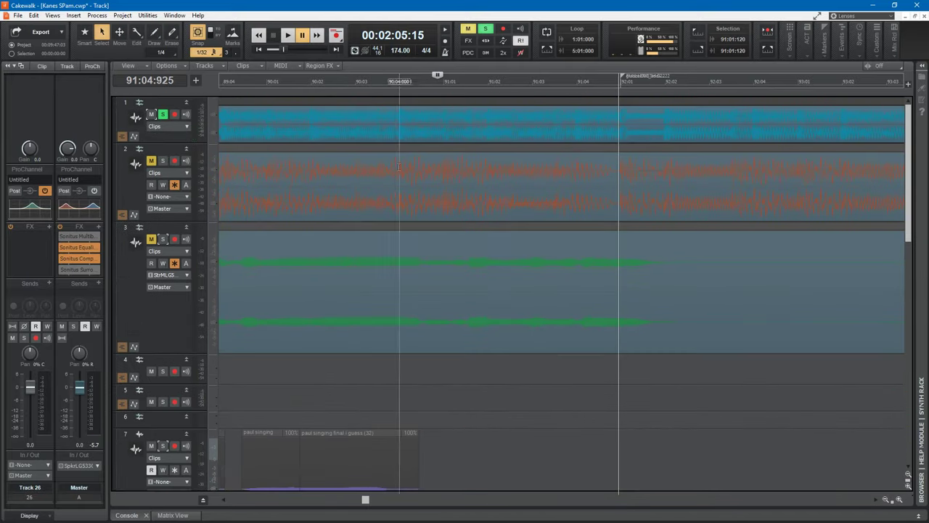
click(433, 78)
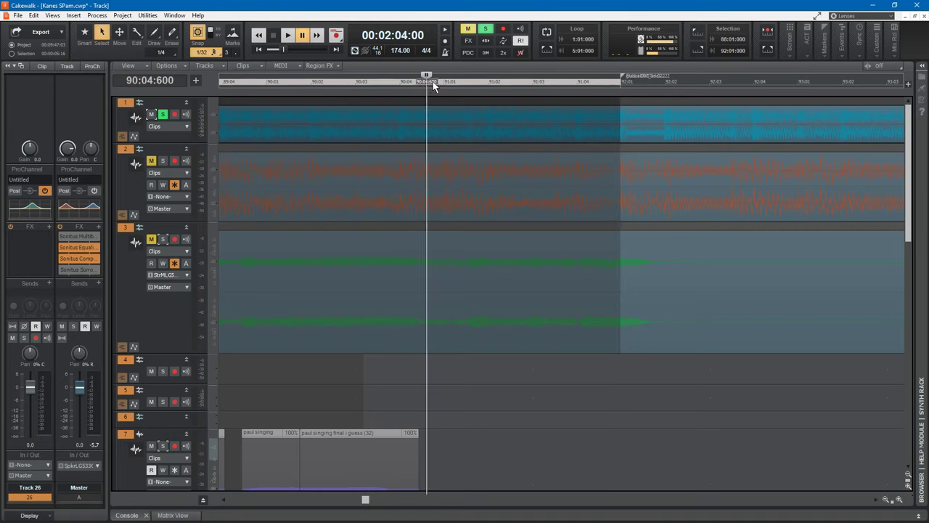
click(286, 35)
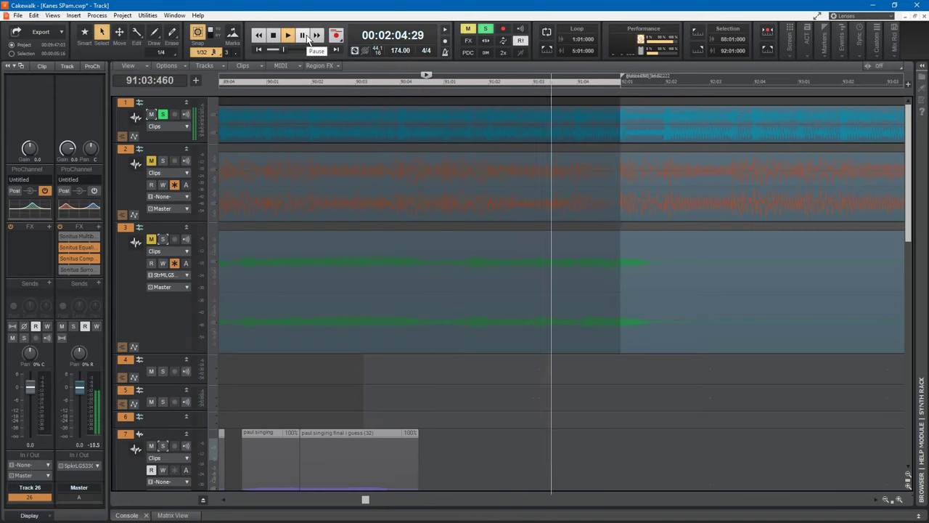
click(304, 35)
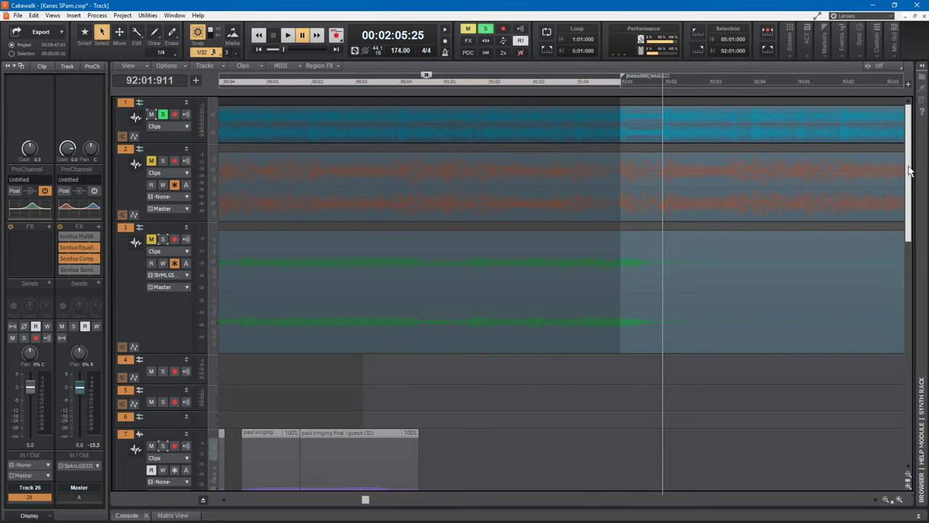
- With the Edit tool, extend the ends of the selected vocal clips on tracks 7, 10 and 11 to 92:02:720
scroll(911, 170, down, 8)
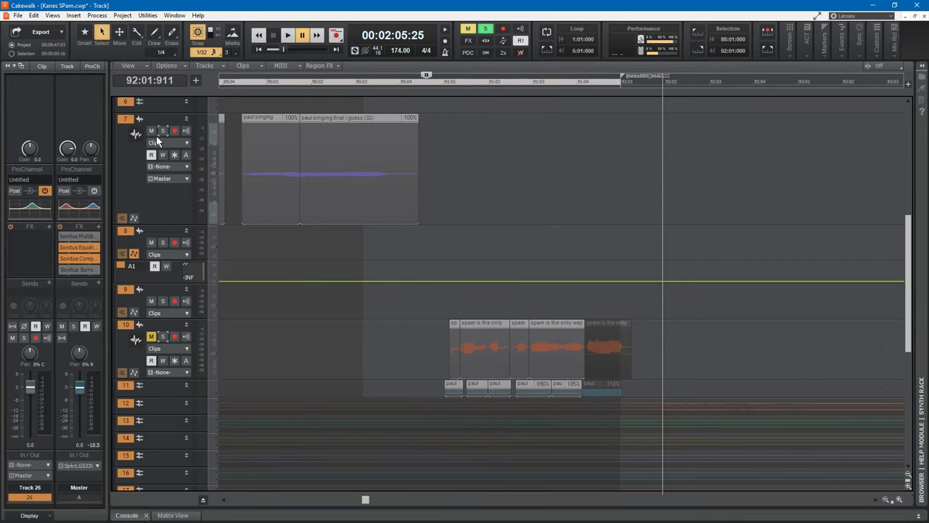
click(136, 32)
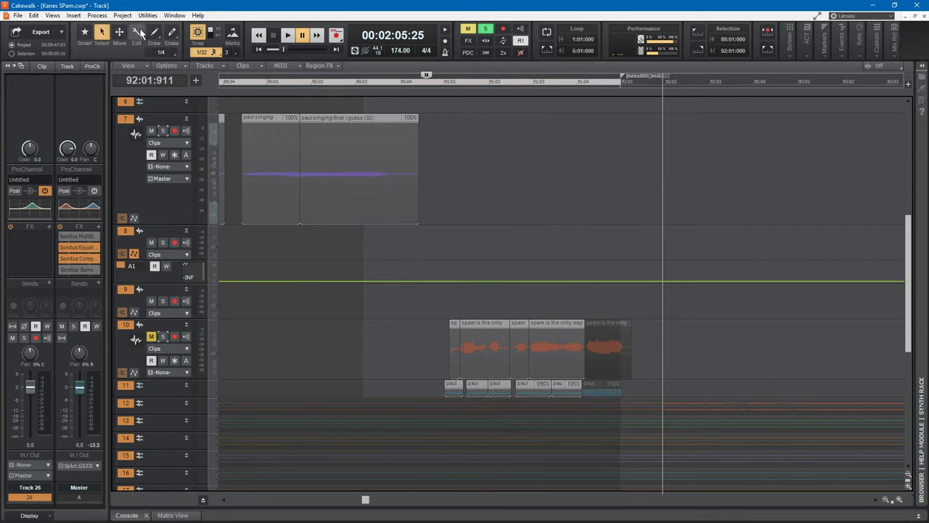
drag(414, 196, 697, 203)
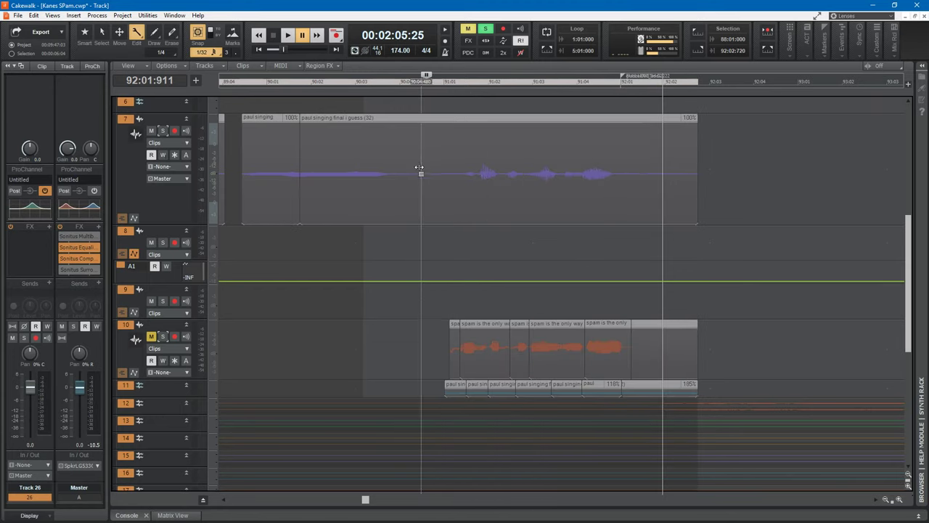
- Solo track 7, trim the start of its last vocal clip to 90:03:720, and play it from 90:03:120
click(163, 130)
click(361, 257)
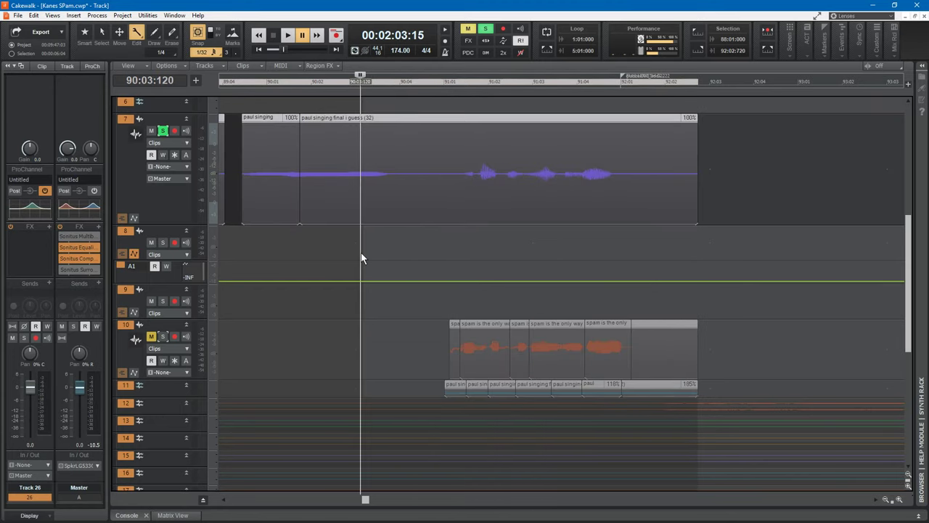
drag(301, 191, 390, 191)
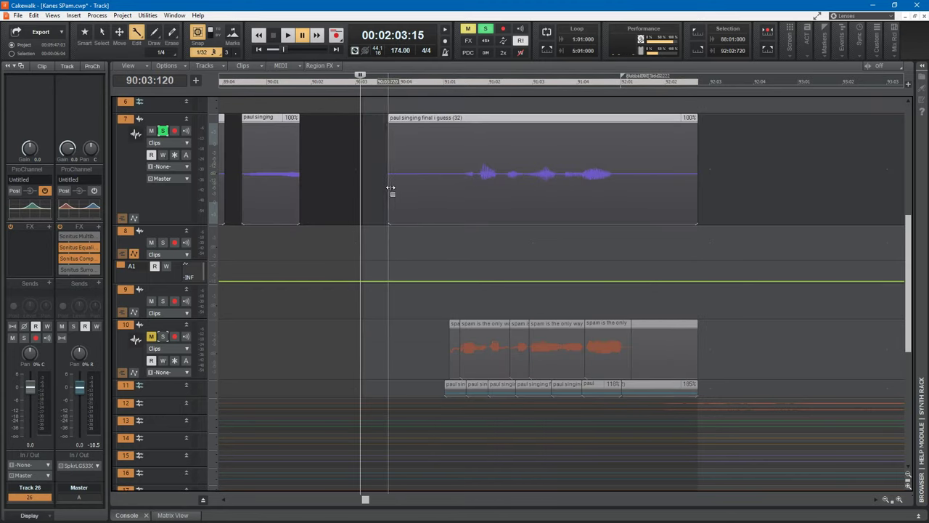
click(285, 43)
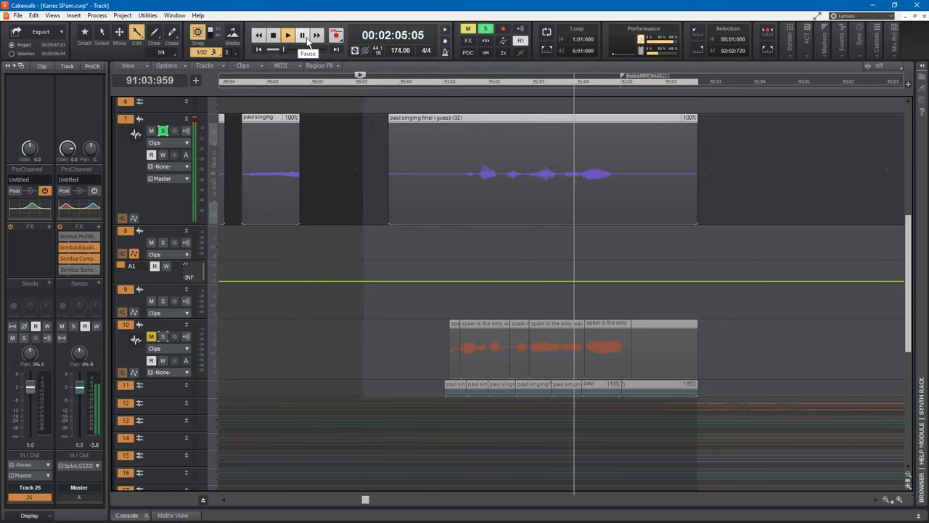
- Unsolo track 1 and play the original vocal on track 7 alone from 91:01:240
drag(908, 243, 904, 148)
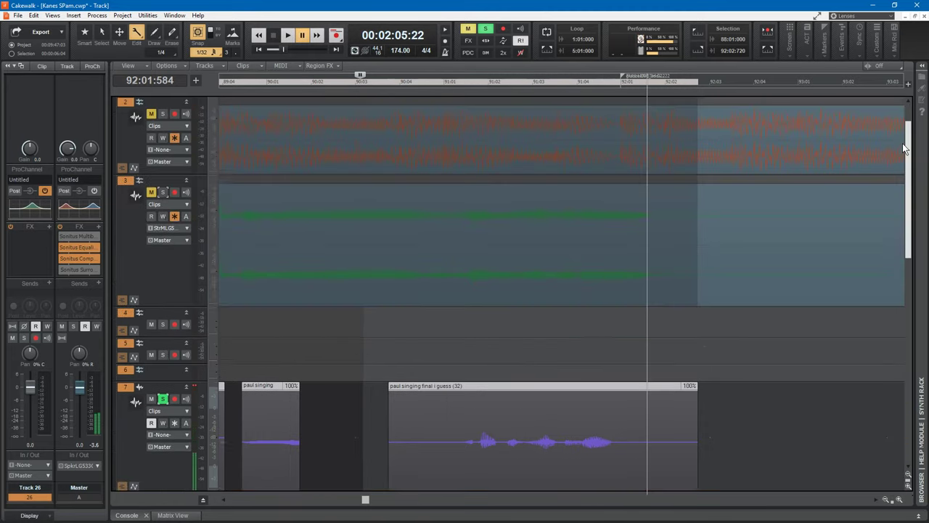
scroll(825, 120, up, 1)
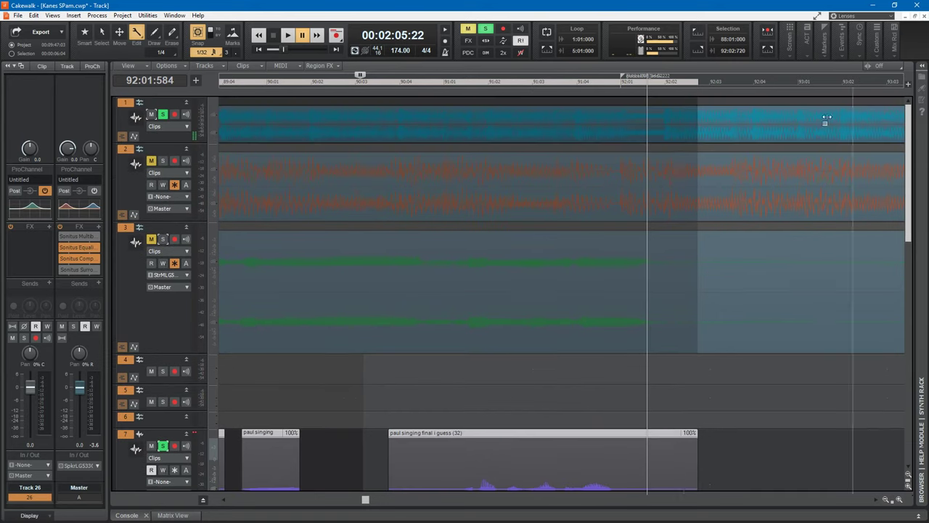
click(162, 117)
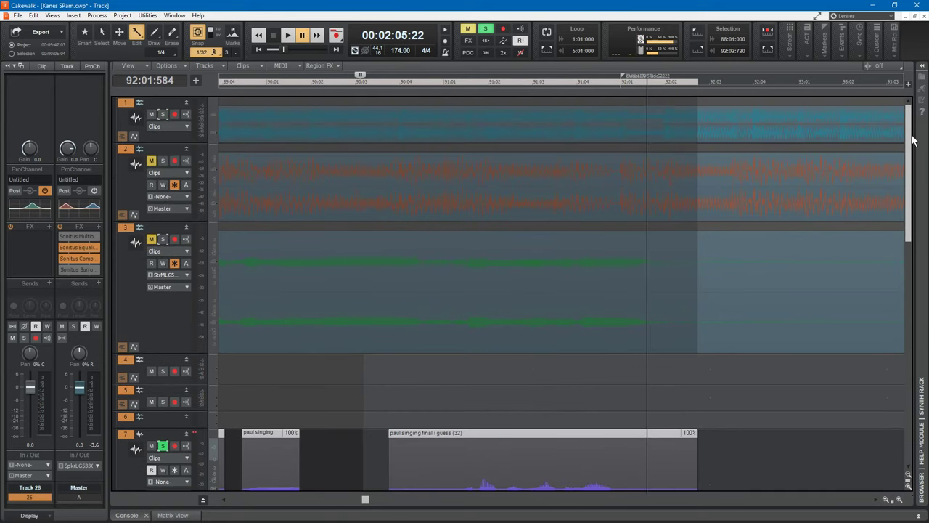
drag(906, 161, 907, 250)
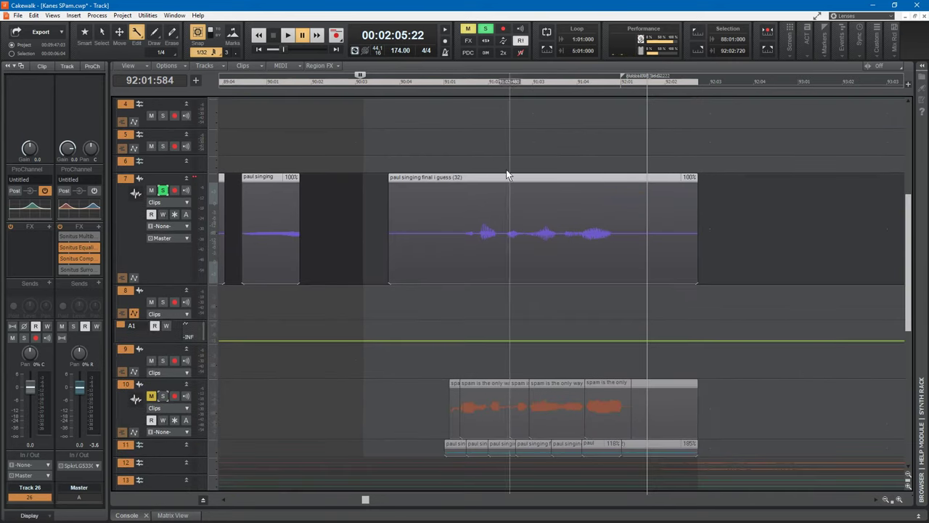
click(456, 149)
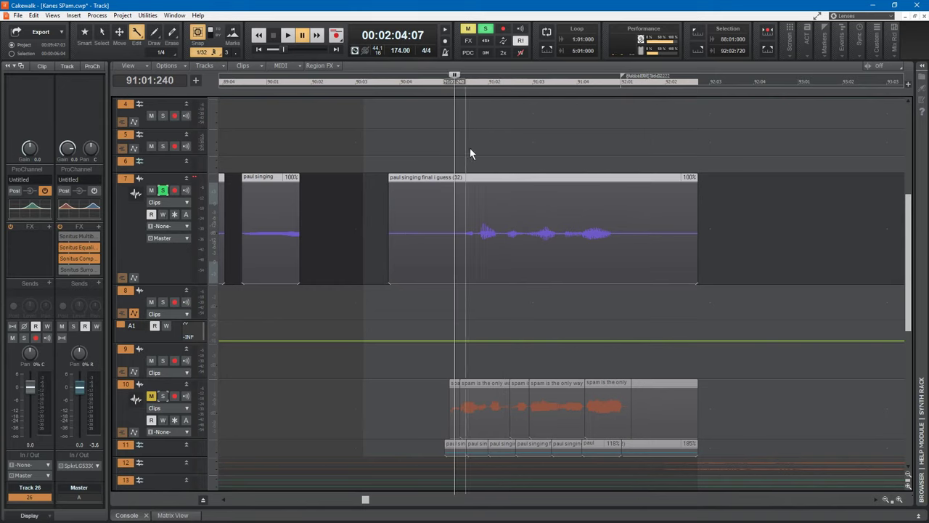
click(285, 37)
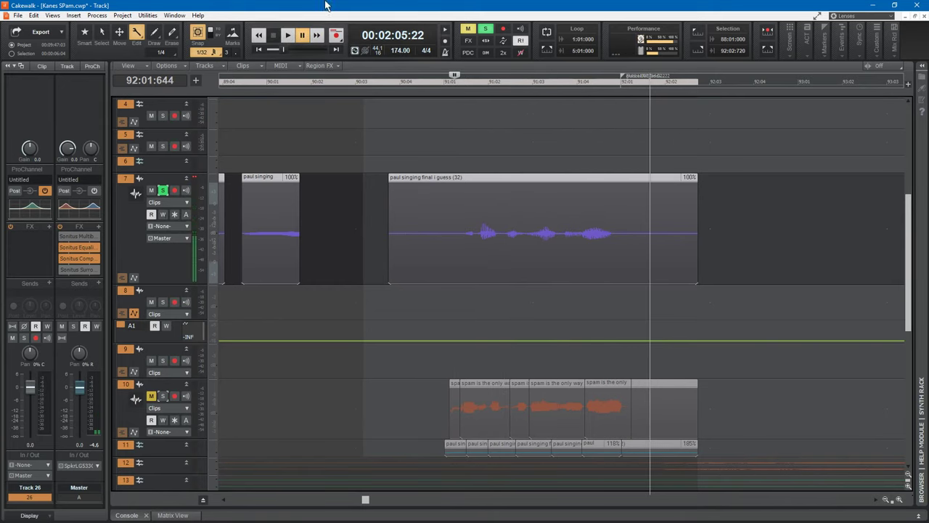
- Unsolo track 7, unmute and solo track 10, and play its edited "spam is the only way" clips around measure 91
click(445, 363)
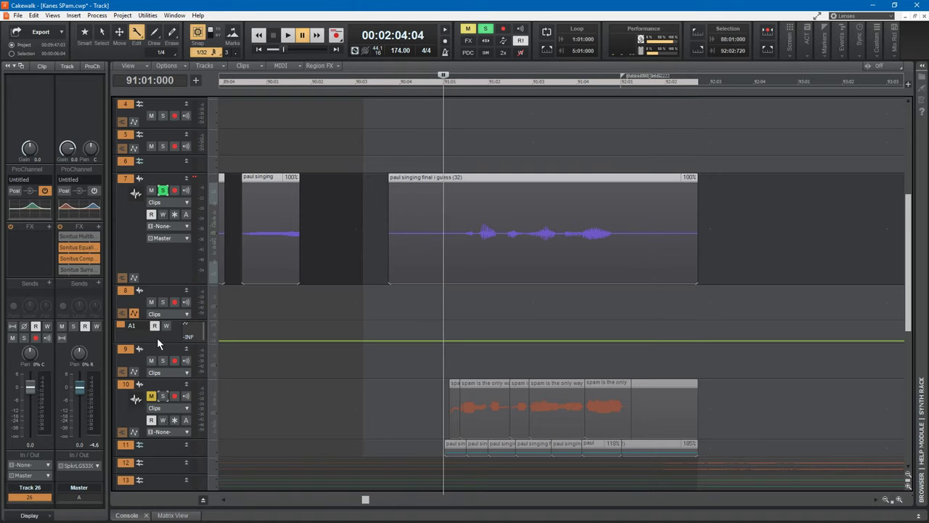
click(287, 36)
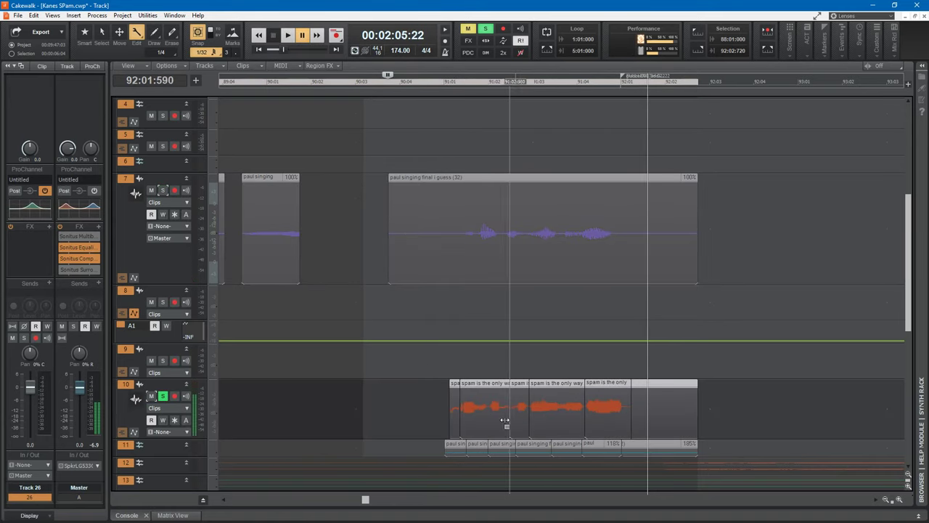
click(304, 42)
click(303, 42)
click(304, 42)
drag(908, 257, 875, 113)
scroll(877, 182, down, 5)
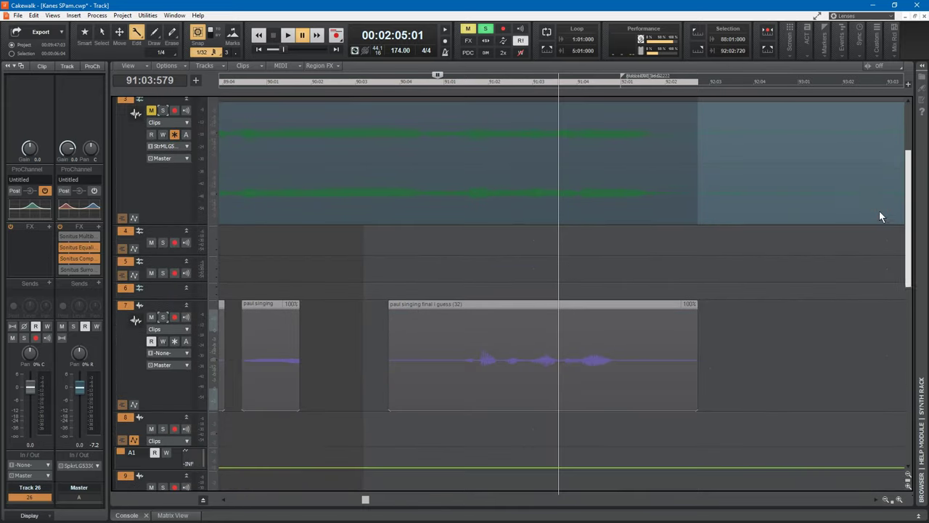
scroll(873, 275, down, 10)
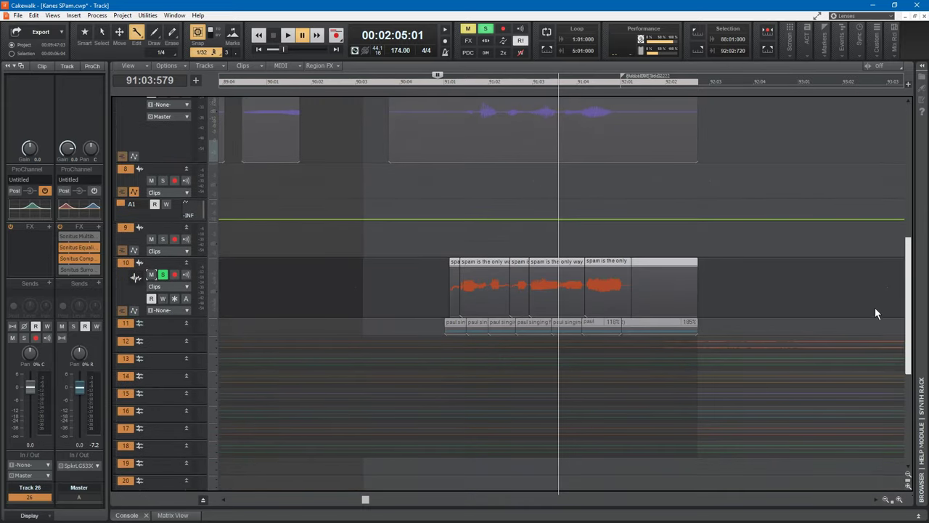
scroll(879, 357, up, 10)
scroll(896, 228, up, 6)
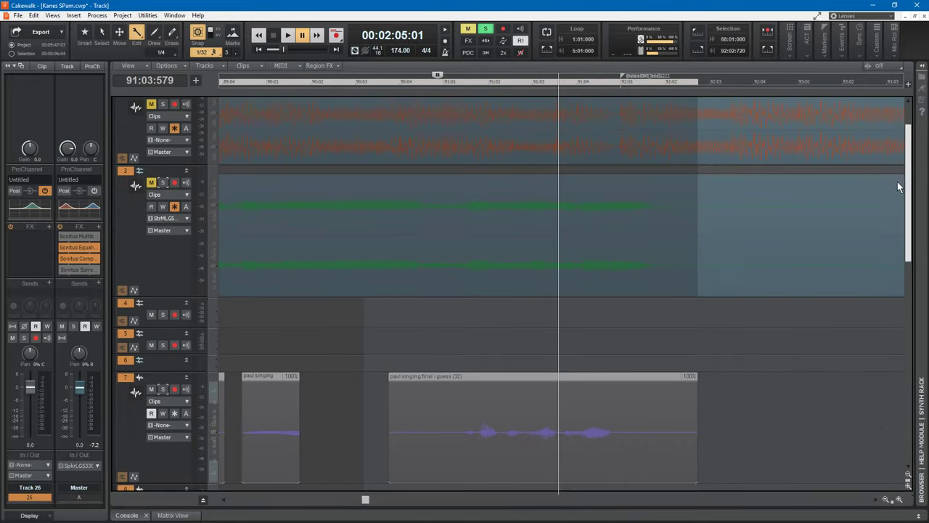
- Examine the whole arrangement on all tracks, from measure 93 to the end and back to the pendulum intro at the start
mouse_move(365, 500)
mouse_down()
mouse_move(389, 501)
mouse_move(370, 501)
mouse_up()
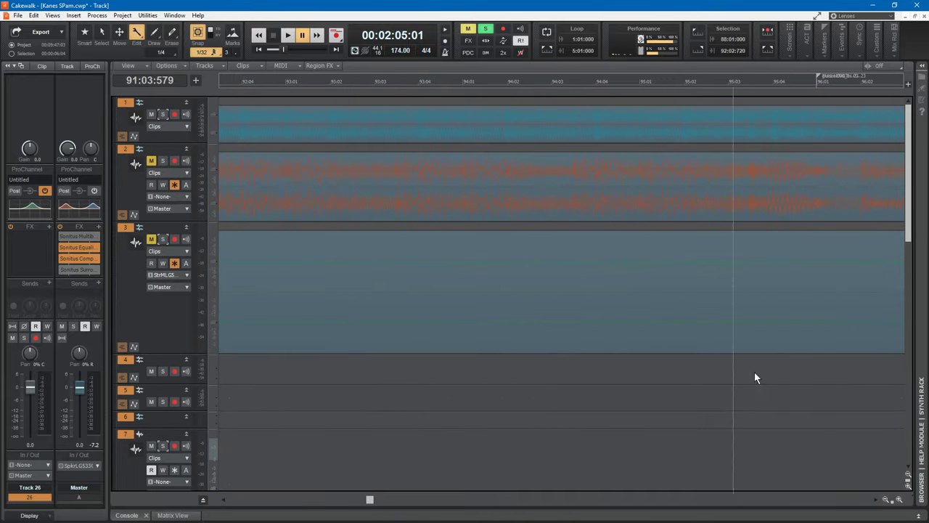
click(886, 500)
click(886, 500)
click(886, 500)
click(887, 500)
click(886, 500)
click(886, 500)
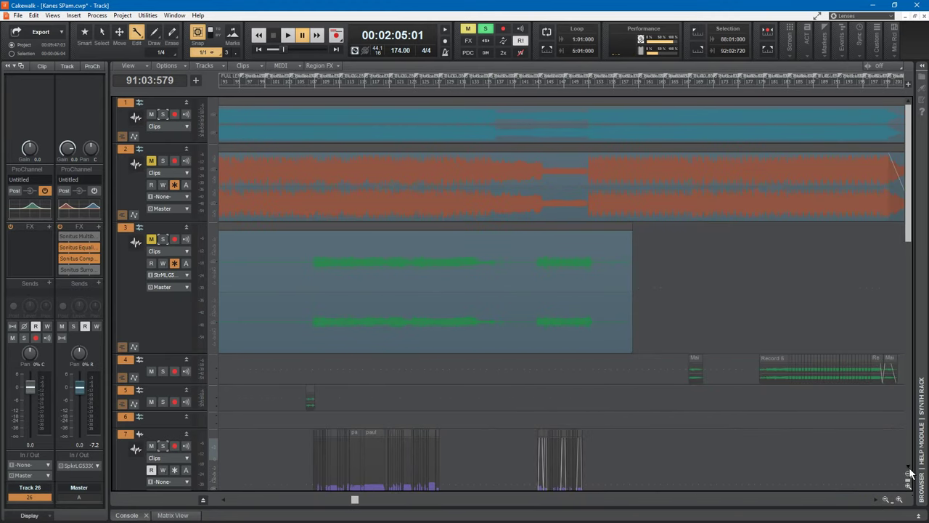
click(907, 479)
click(907, 479)
click(907, 479)
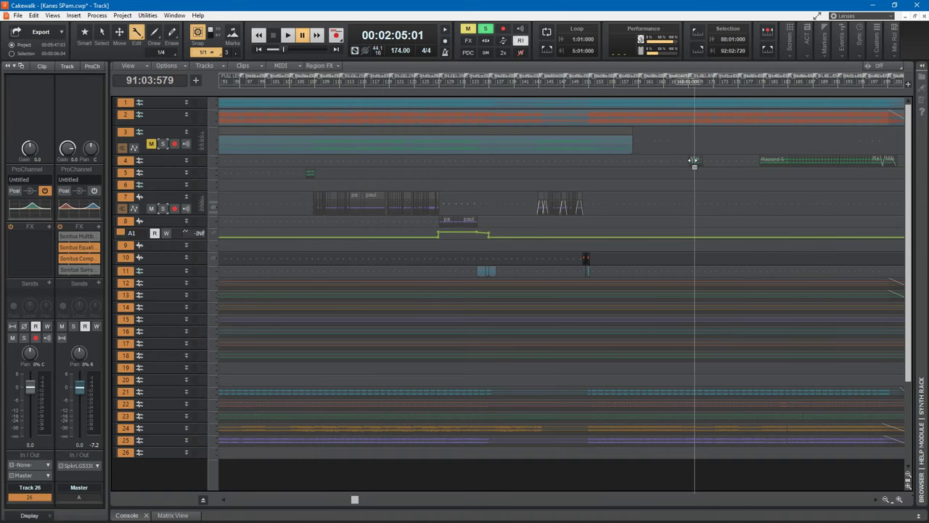
drag(354, 499, 375, 501)
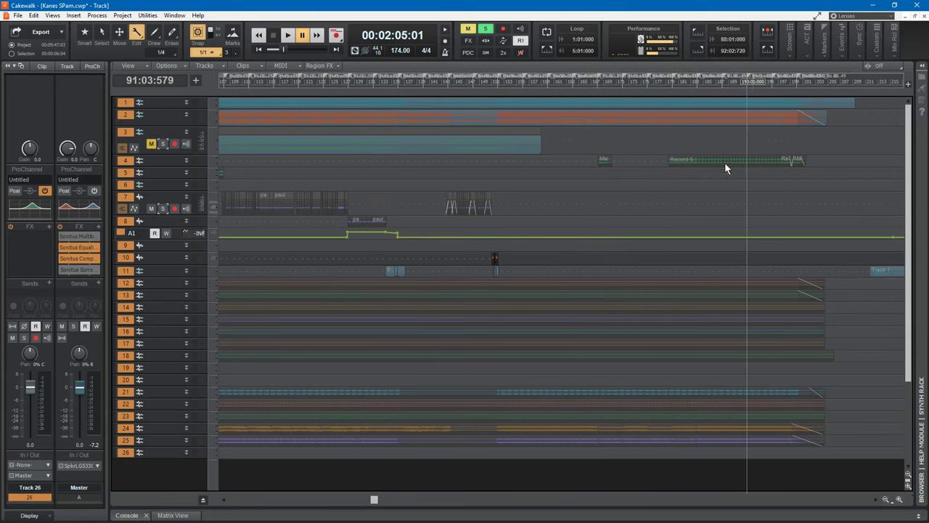
drag(377, 500, 211, 503)
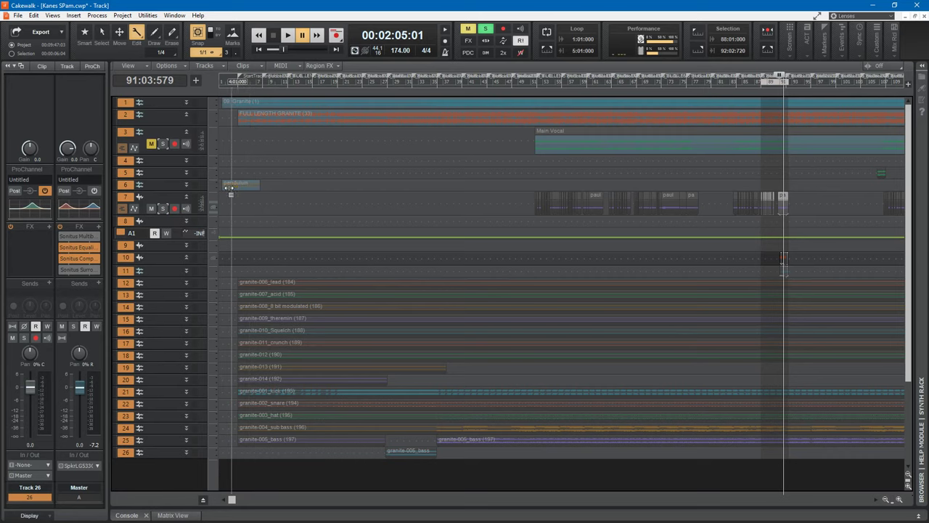
- Return to the start of the project, move the playhead to 1:02:480, and solo and enlarge track 1
key(w)
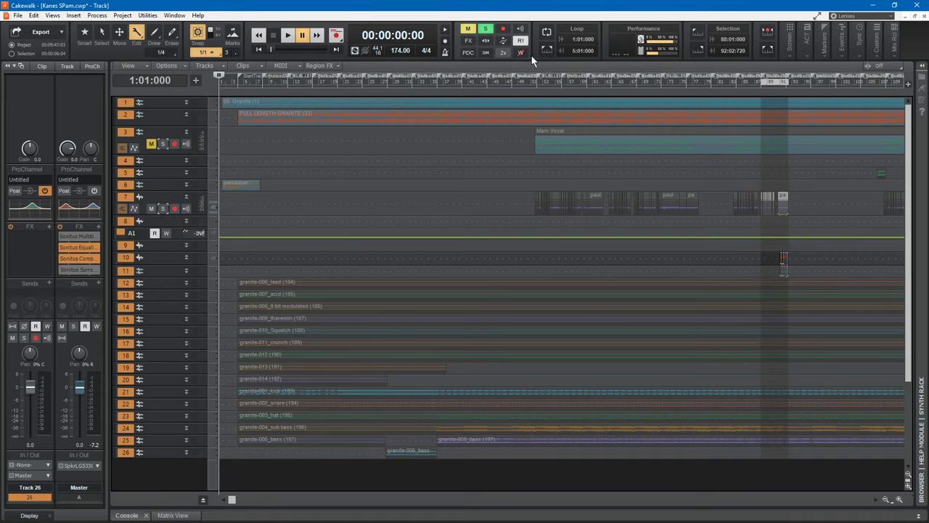
click(899, 500)
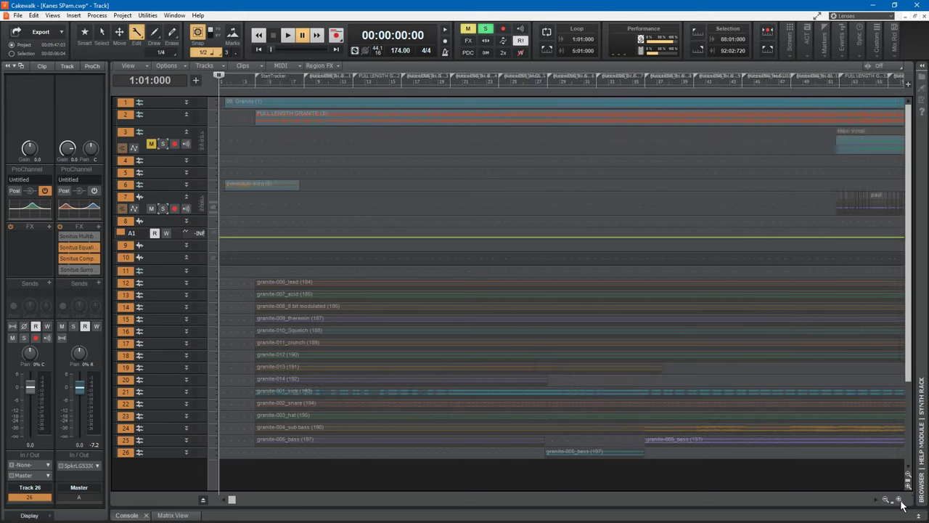
click(241, 115)
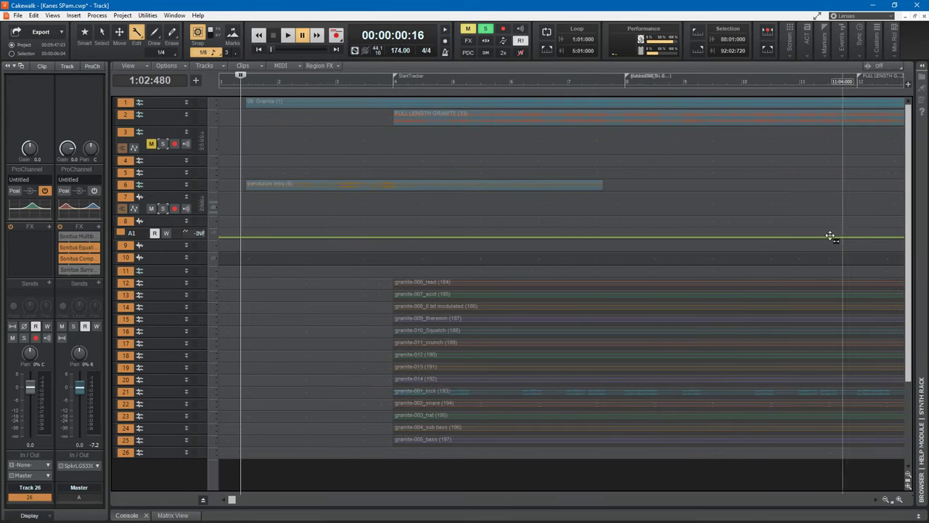
drag(171, 109, 168, 142)
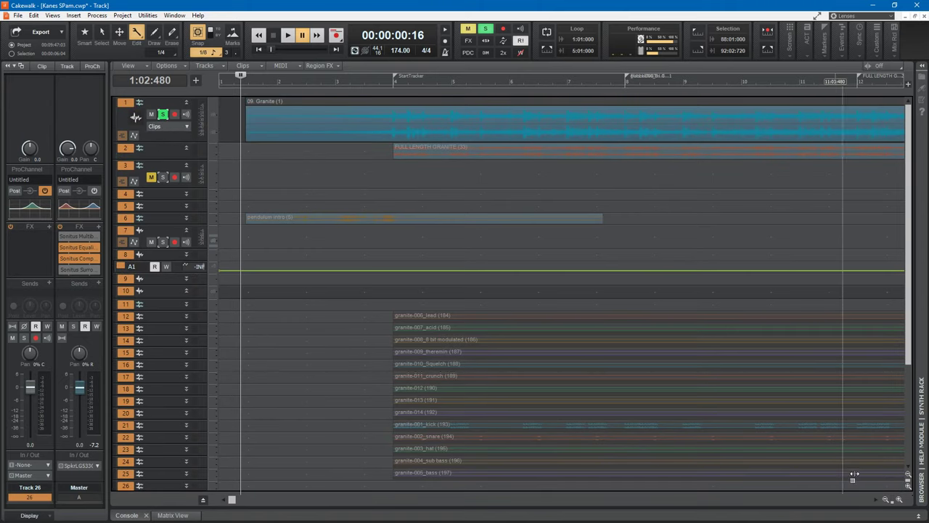
click(899, 501)
click(899, 501)
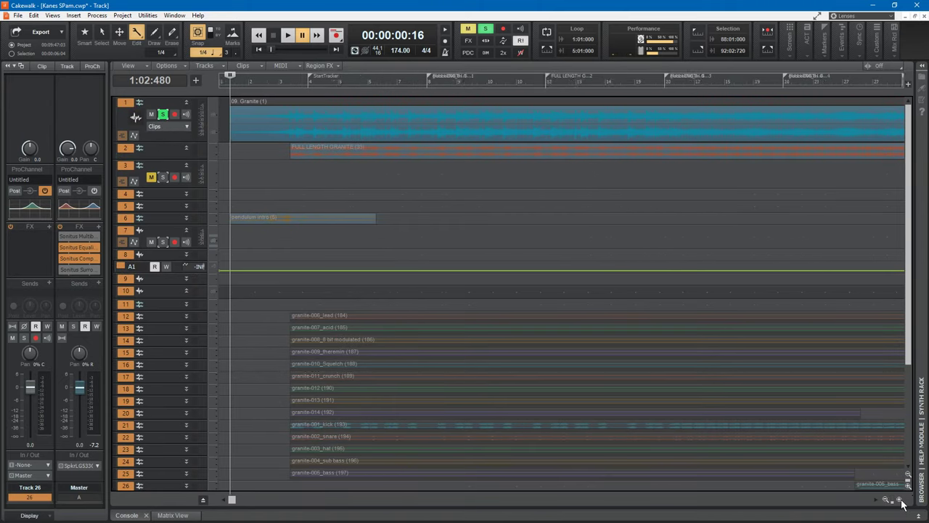
click(908, 483)
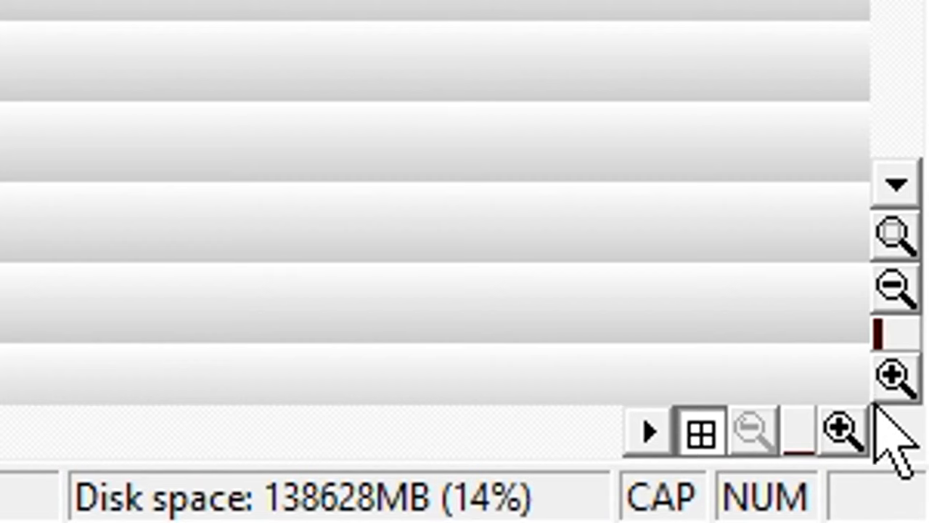
- Demonstrate how the vertical and horizontal zoom controls enlarge and shrink the track rows and timeline
click(923, 500)
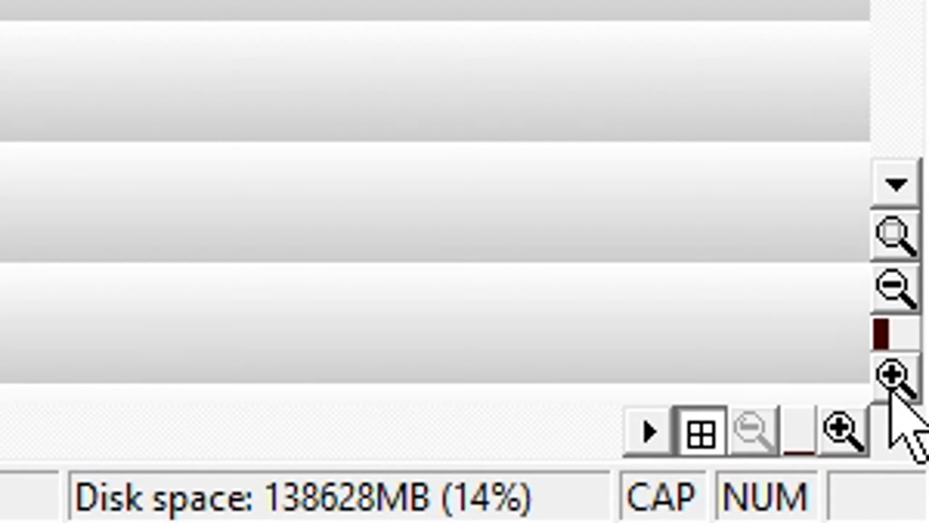
click(922, 501)
click(922, 500)
click(922, 500)
click(924, 487)
click(906, 291)
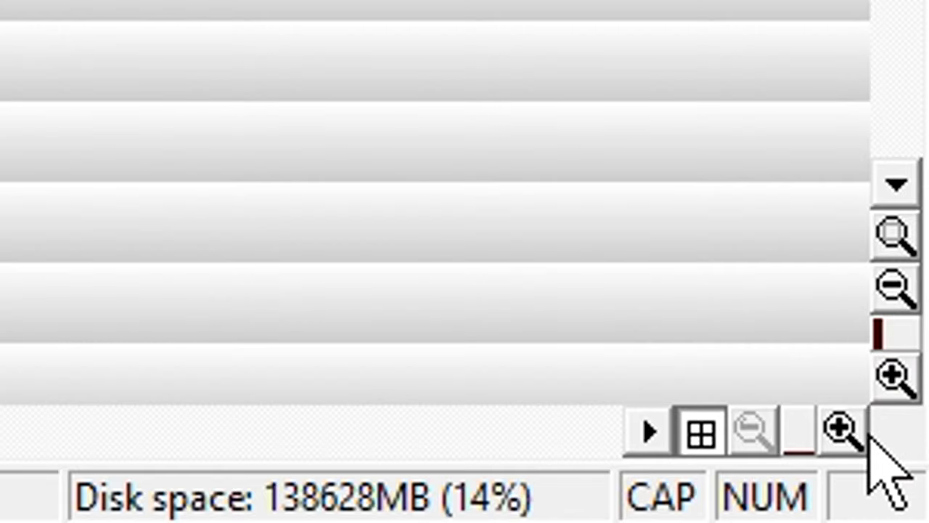
click(844, 432)
click(755, 435)
click(755, 436)
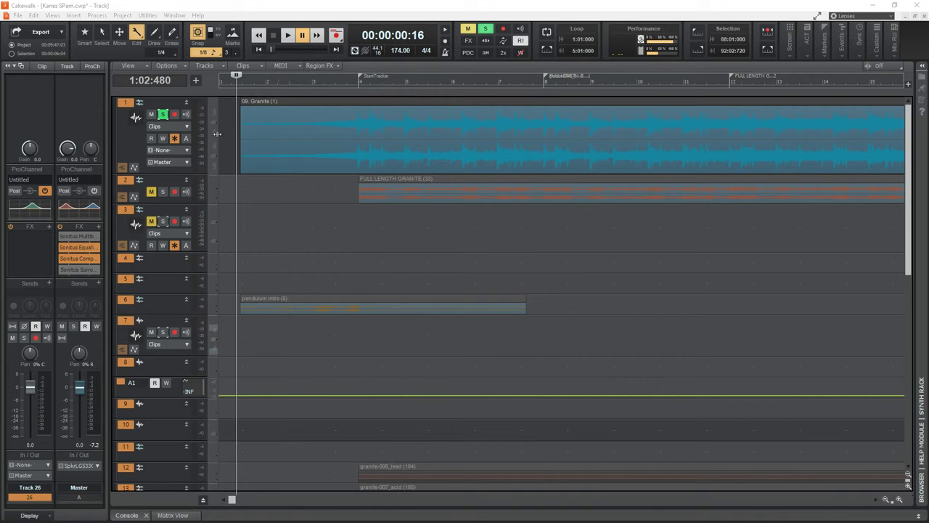
- Set the Original Track's volume to -1.1 dB and play its intro alone from 1:03:000
click(288, 36)
click(239, 86)
click(125, 161)
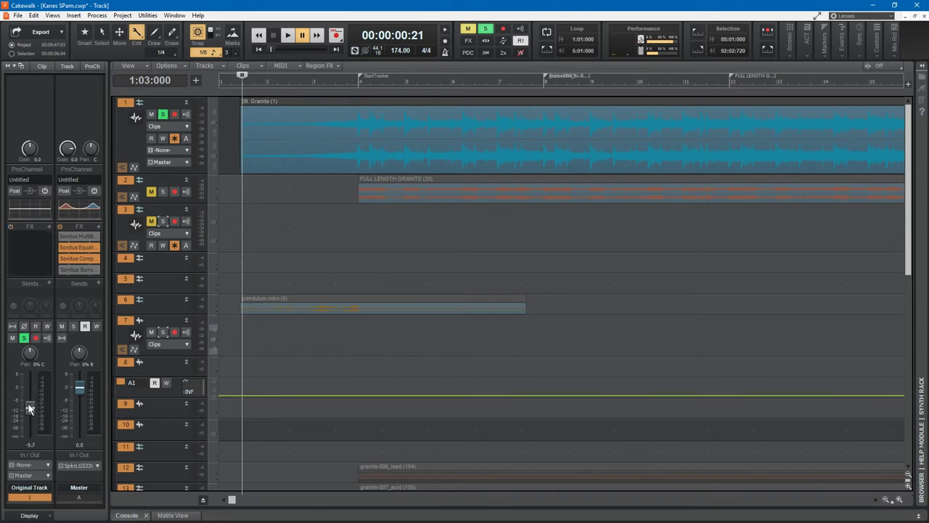
click(302, 36)
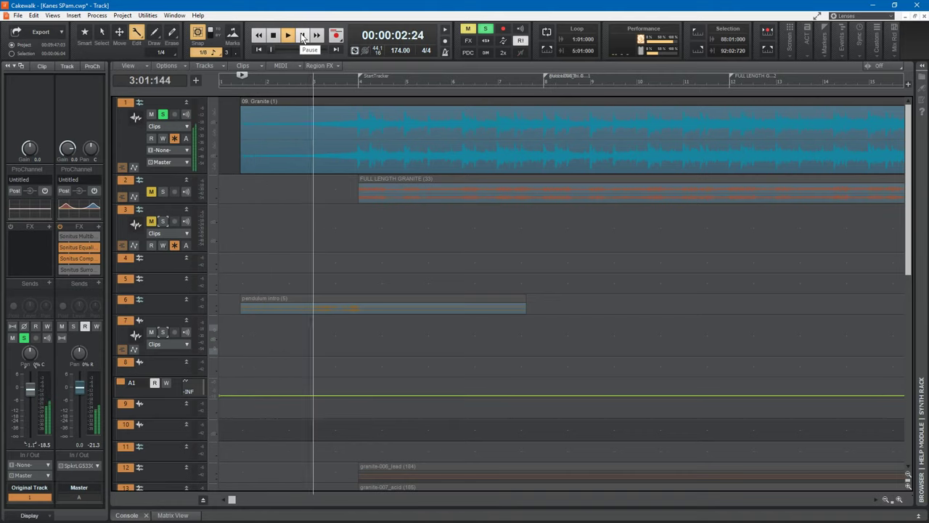
click(302, 35)
click(236, 276)
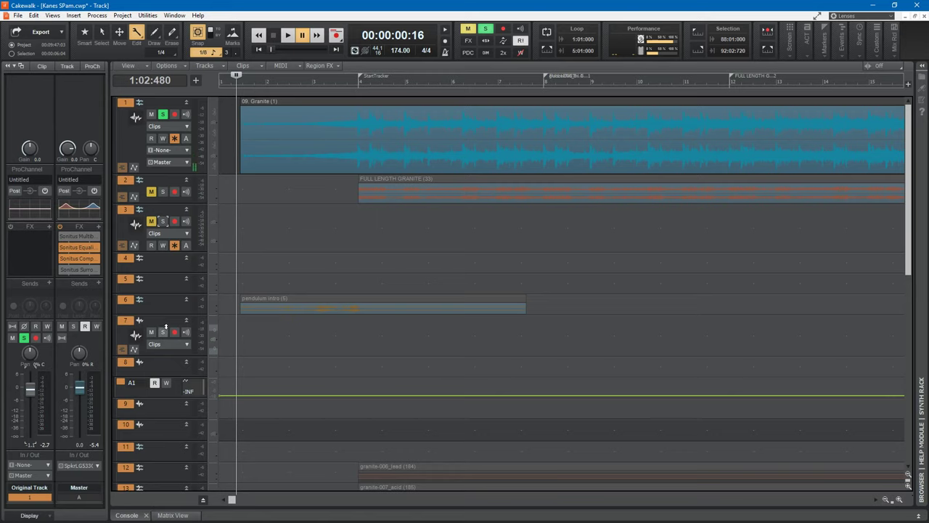
- Switch the solo from track 1 to track 6, trim the Granite clip's start to 4:02:480, and play the pendulum intro
drag(170, 316, 169, 341)
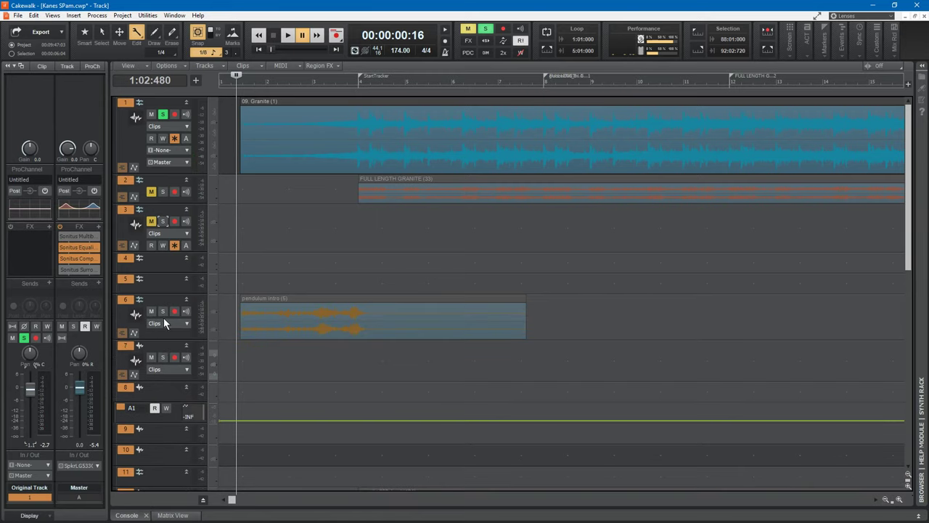
click(162, 115)
drag(347, 123, 377, 128)
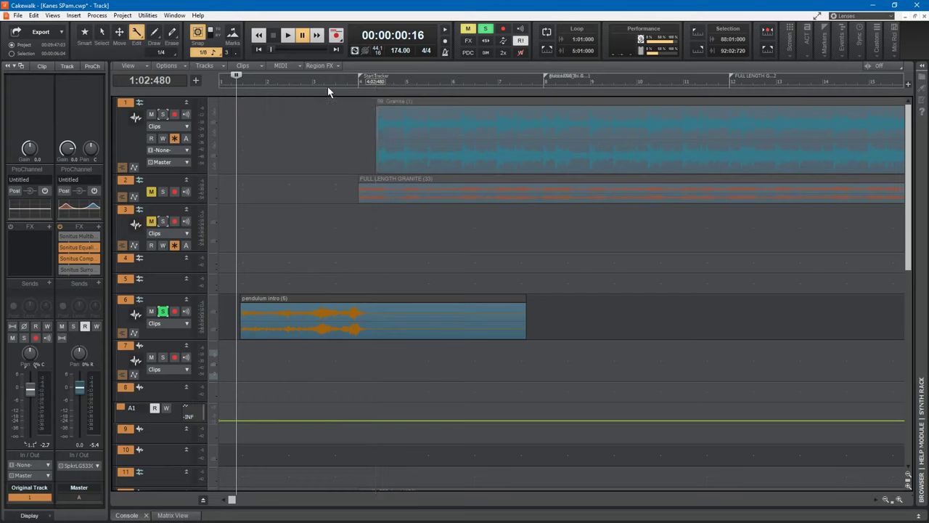
click(299, 39)
click(301, 36)
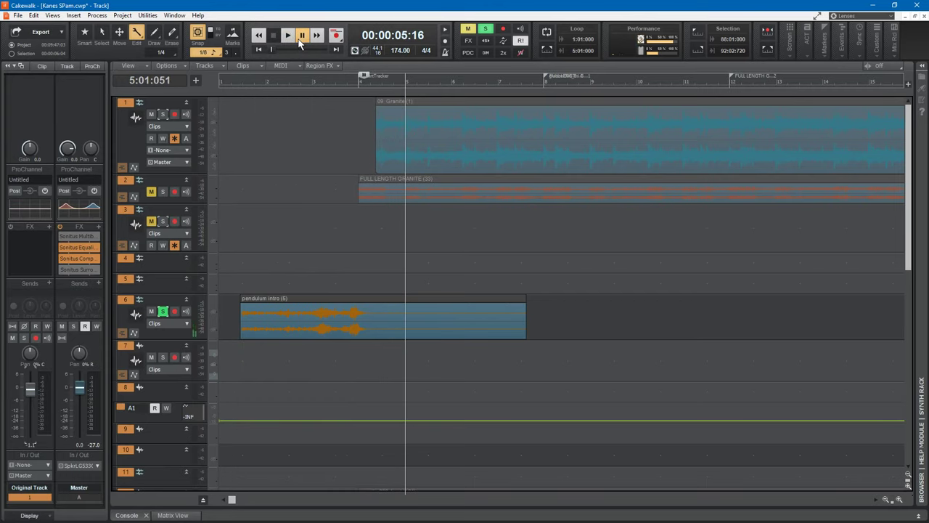
- Solo track 1 alongside track 6 and play the pendulum intro with the trimmed Granite clip, restarting from 1:02:480
click(162, 114)
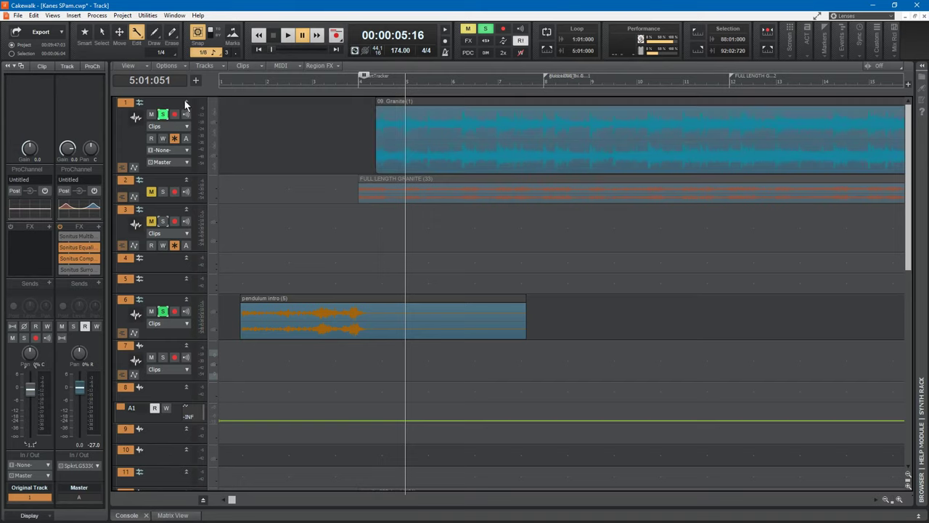
click(302, 36)
click(302, 36)
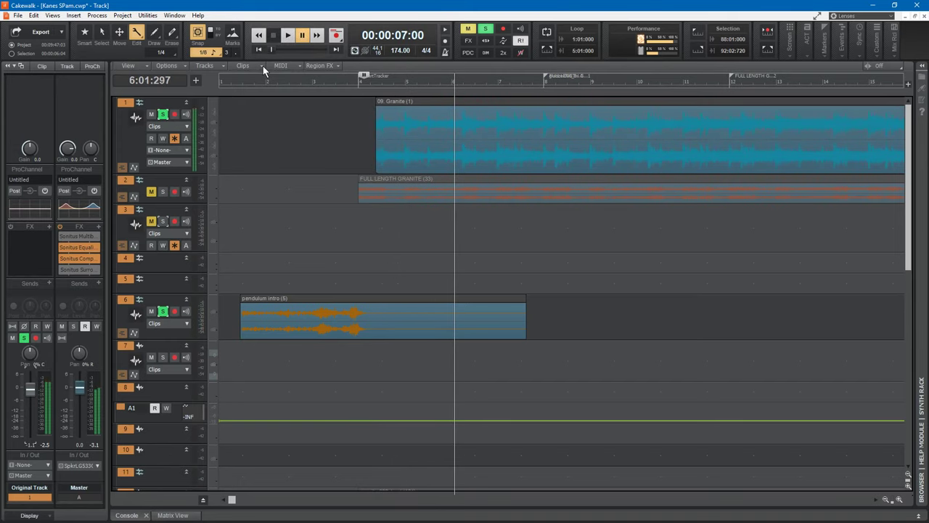
click(233, 202)
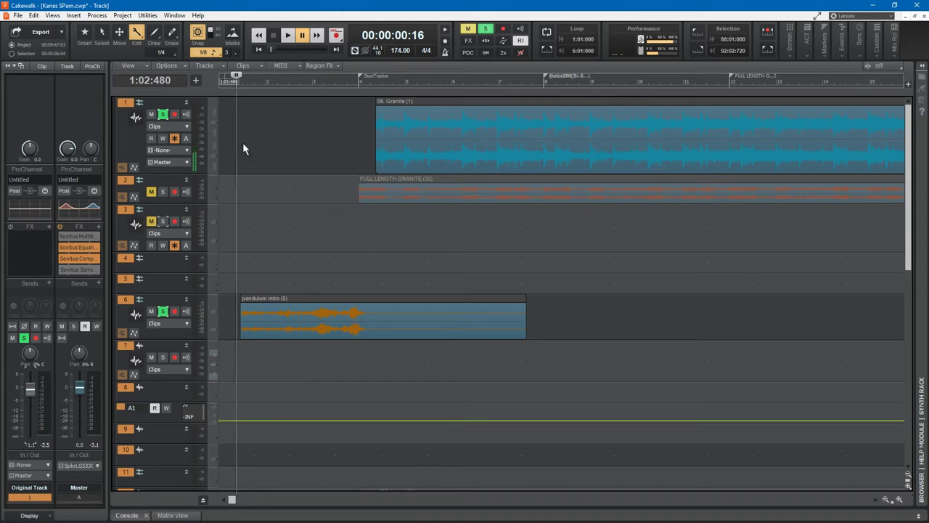
click(303, 37)
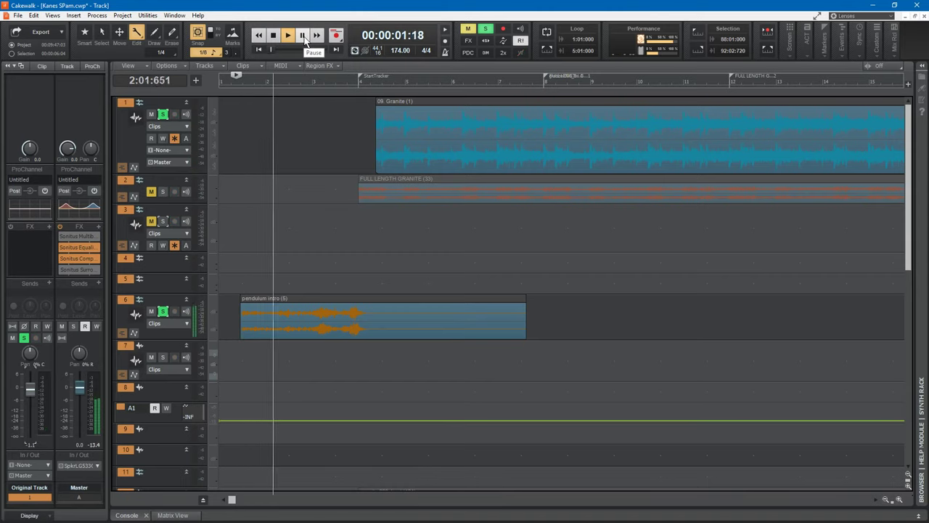
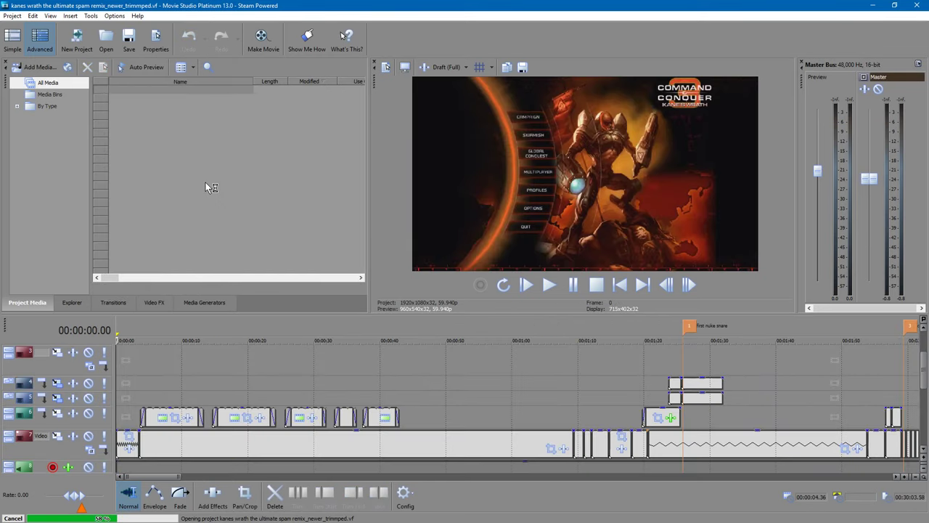
- Switch to the trimmed spam remix video project in Movie Studio Platinum and enlarge the timeline area to show more tracks
key(Down)
key(Down)
key(Down)
key(Down)
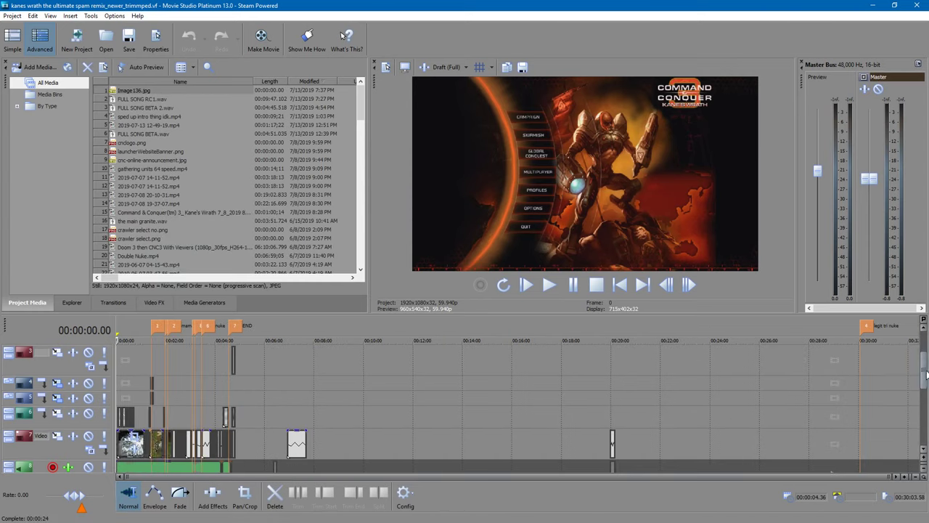
scroll(925, 374, down, 3)
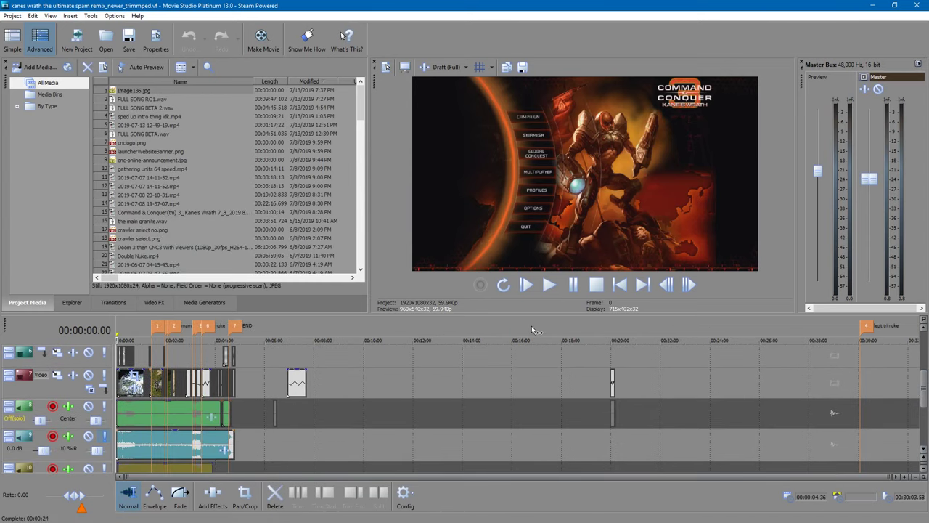
drag(539, 318, 572, 207)
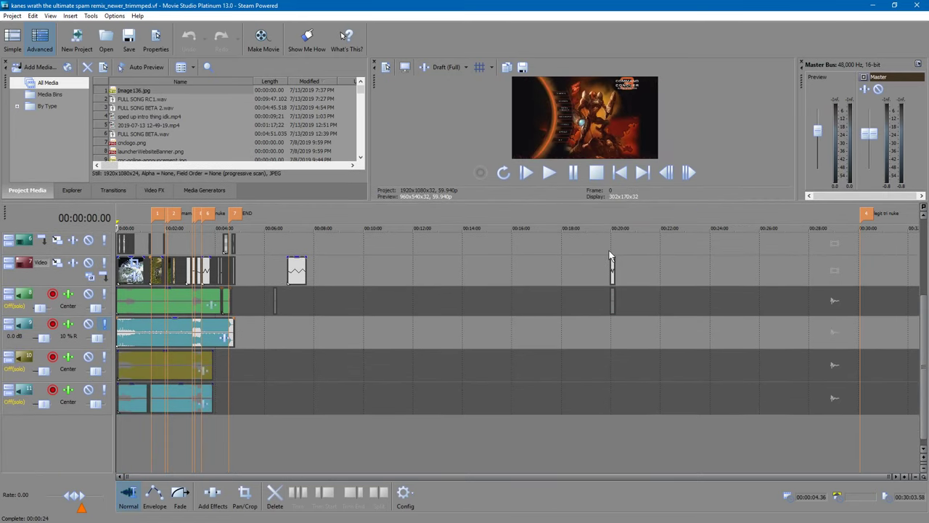
drag(926, 328, 925, 290)
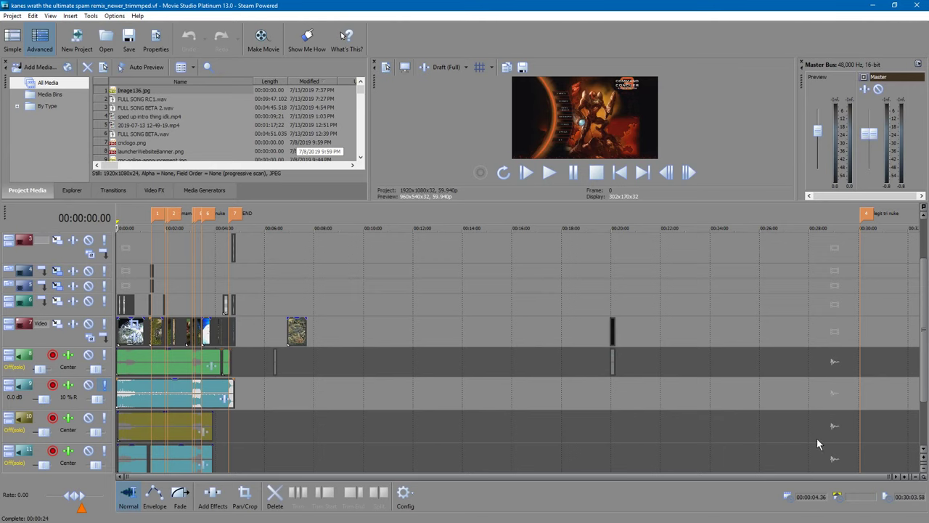
- Examine the video timeline up to the END marker and move the cursor to 00:01:28.14, just after the "first nuke snare" marker
scroll(317, 356, up, 8)
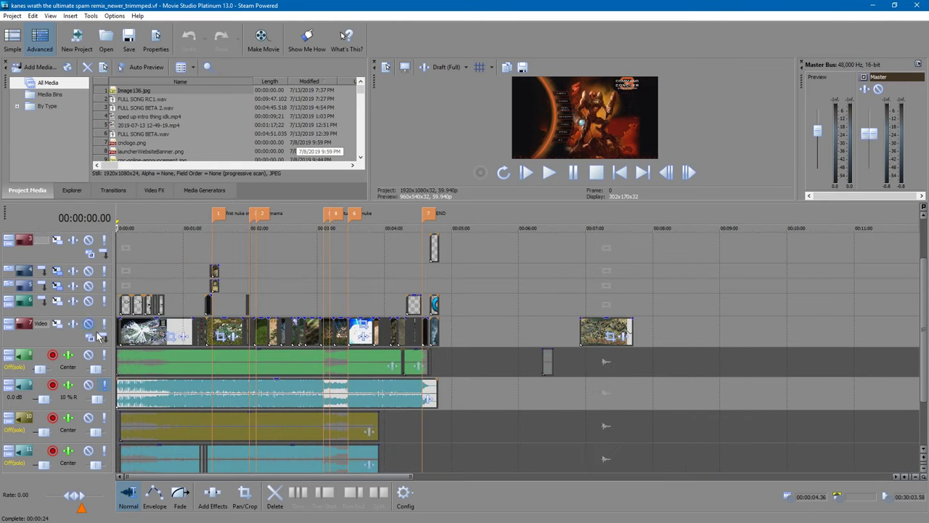
scroll(293, 337, down, 3)
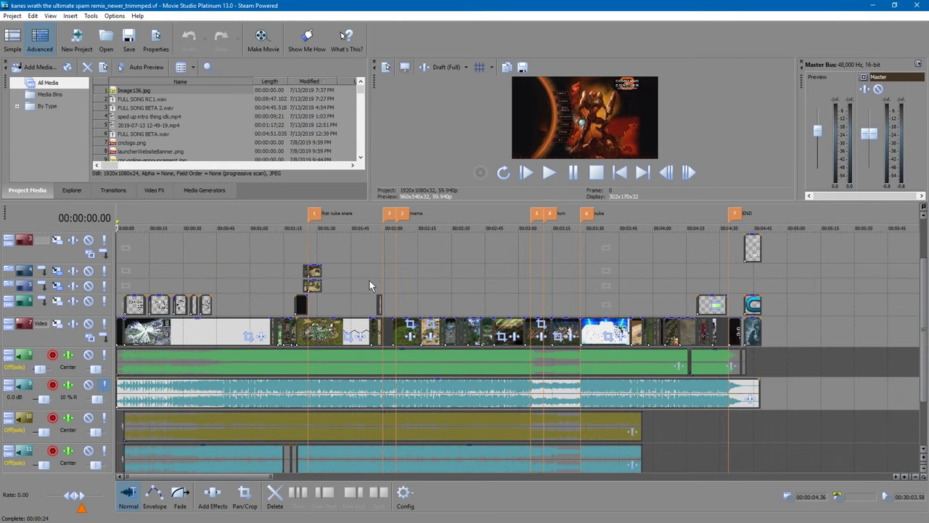
scroll(417, 299, up, 4)
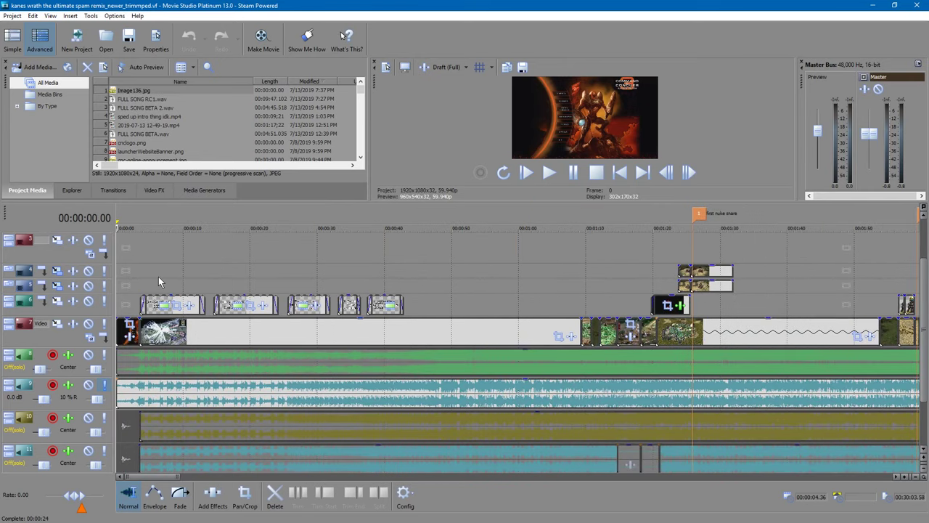
scroll(153, 298, down, 2)
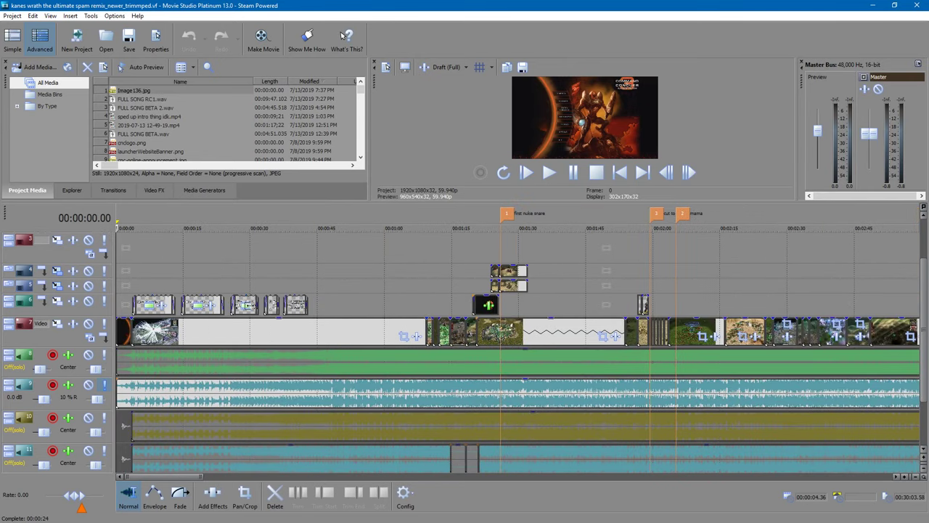
click(510, 229)
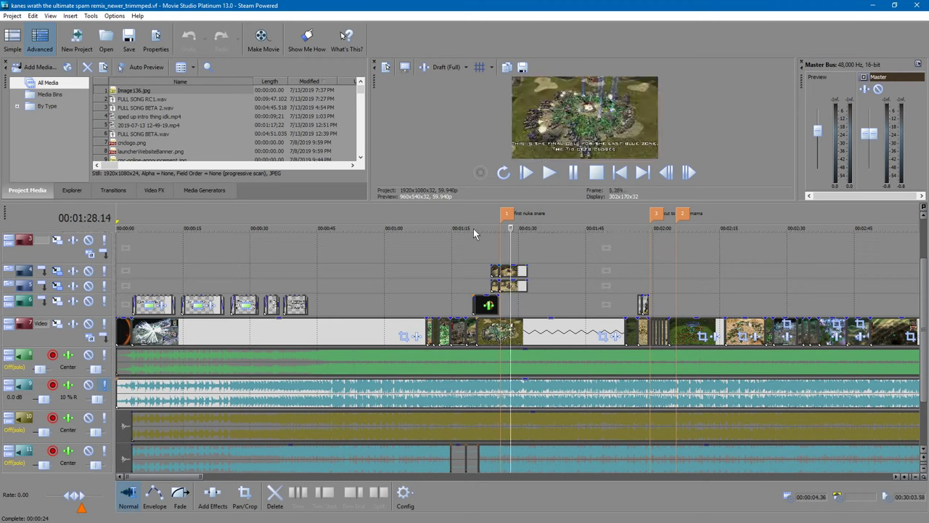
- Position the playhead at the first nuke snare marker, around 1:25
click(497, 232)
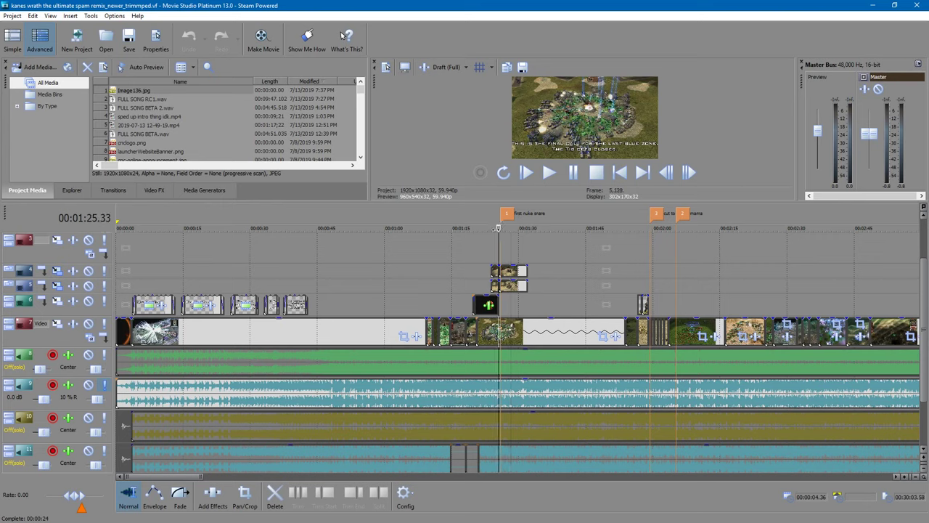
click(642, 232)
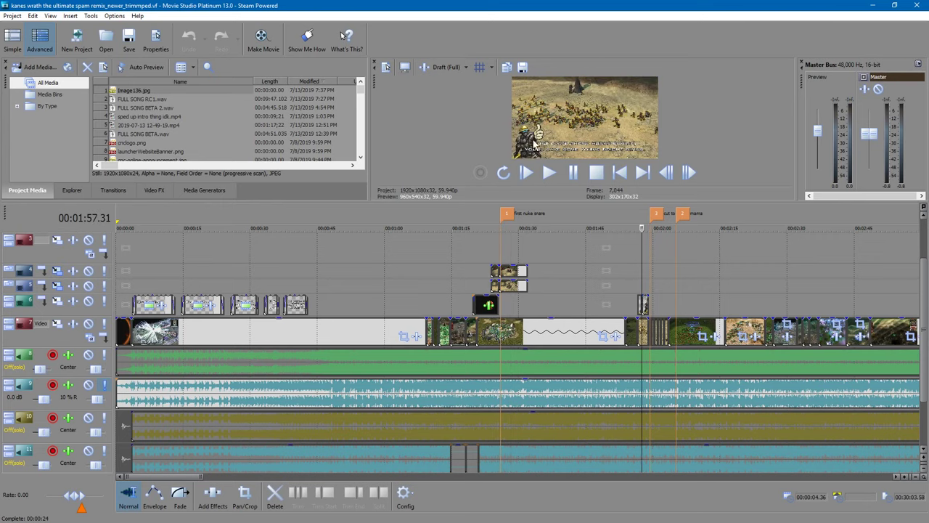
mouse_move(188, 476)
mouse_down()
mouse_move(229, 472)
mouse_move(199, 473)
mouse_up()
click(353, 240)
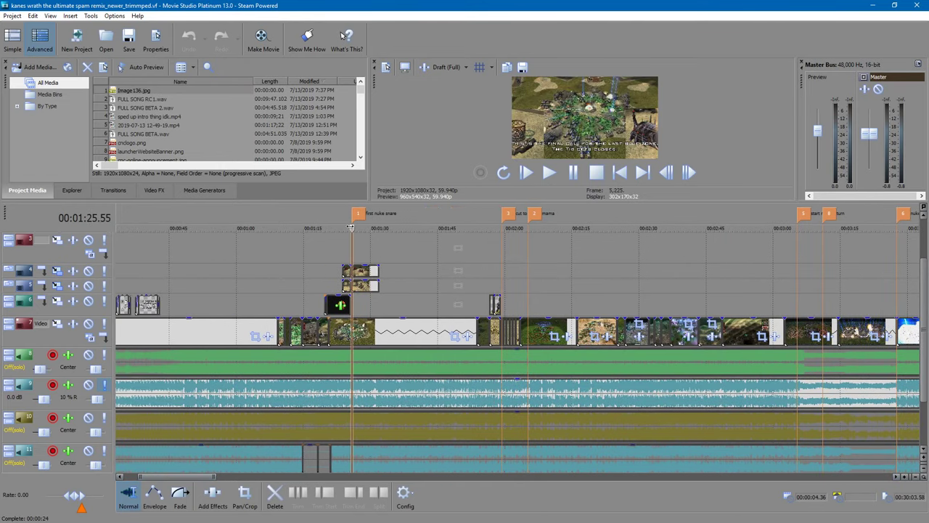
- Set the video preview quality to Draft (Half) and enlarge the preview area above the timeline
click(447, 66)
mouse_move(482, 90)
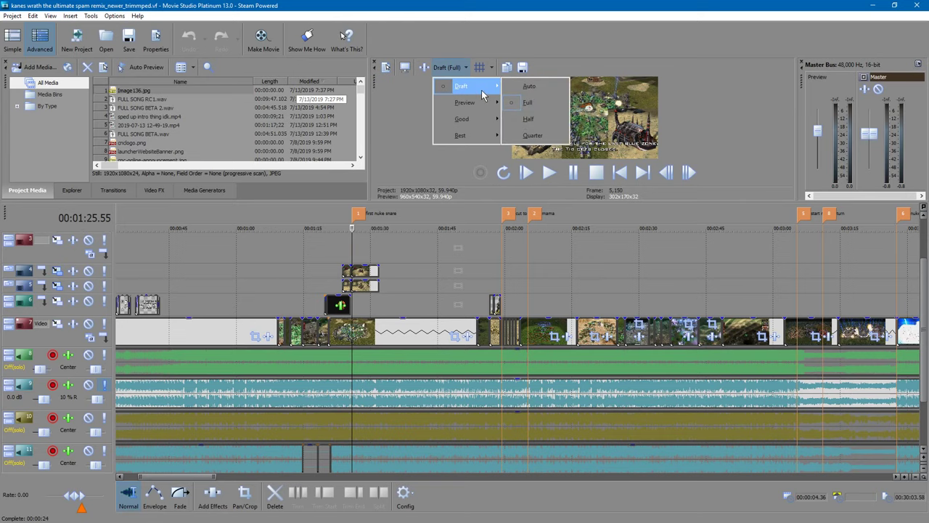
click(528, 119)
drag(462, 220, 454, 356)
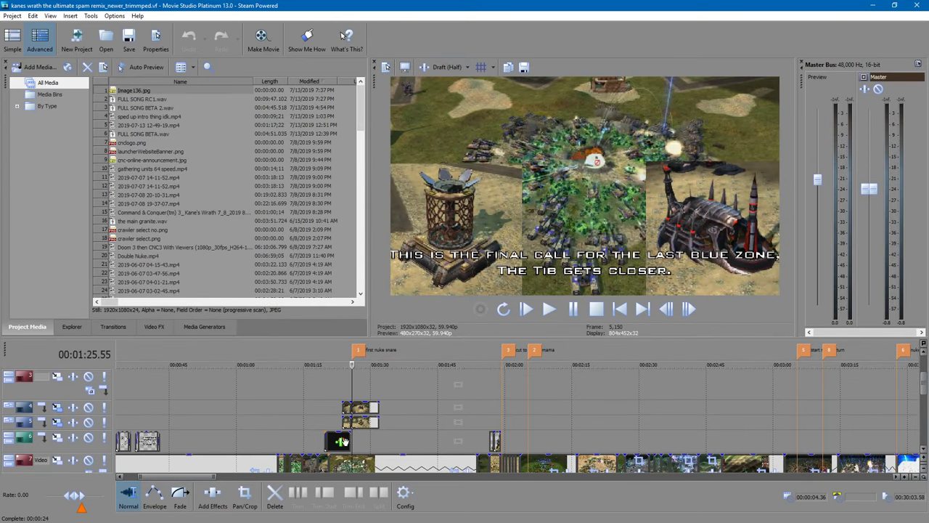
- Play back the edited nuke sequence from the first nuke snare marker, showing the main Video track, and pause it
click(550, 308)
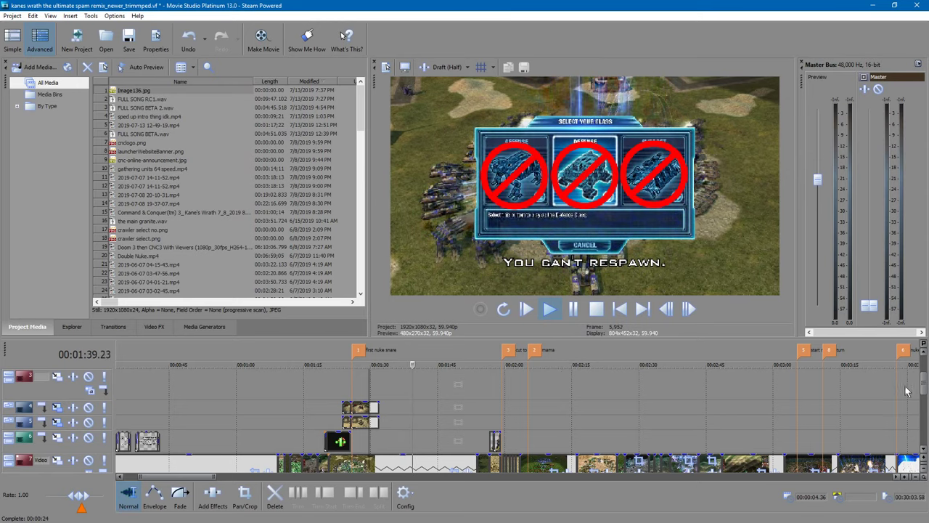
drag(925, 394, 925, 406)
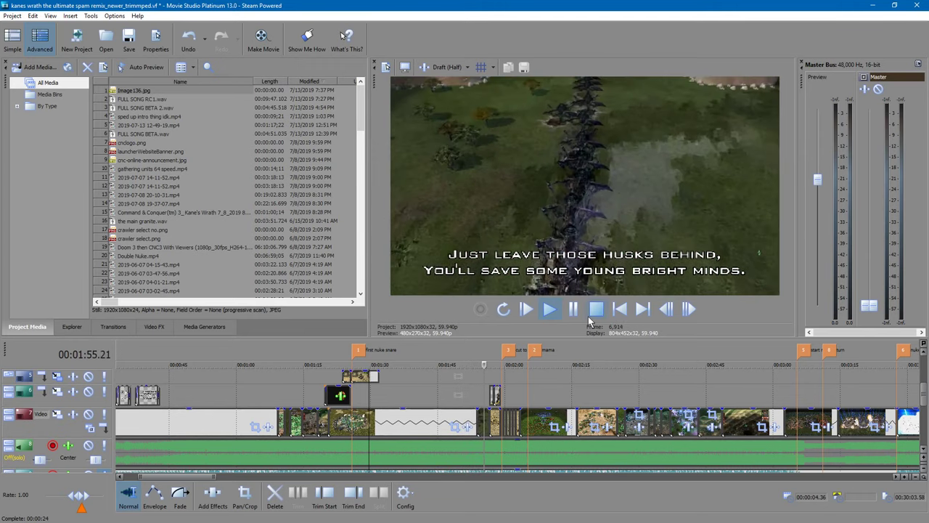
click(574, 310)
- Paste a copy of the slowed-down nuke clip into the empty part of the Video track at about 10:51
click(422, 420)
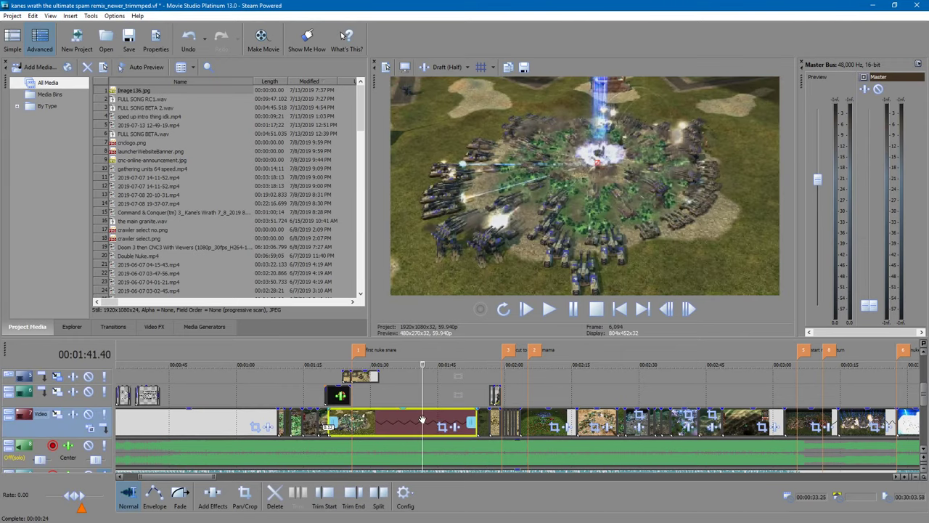
drag(209, 478, 429, 477)
click(432, 361)
key(ctrl+v)
- Set the pasted nuke clip's playback rate to 1 in its event properties
right_click(509, 415)
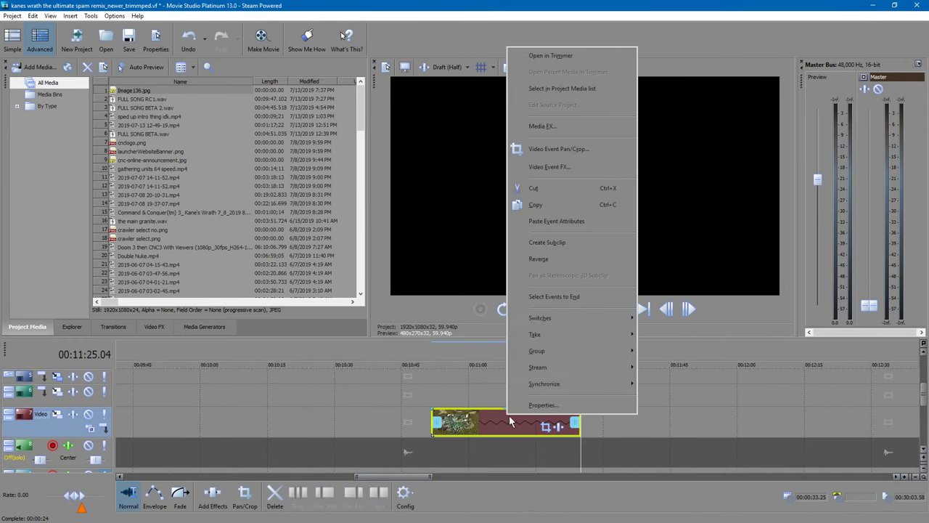
click(541, 400)
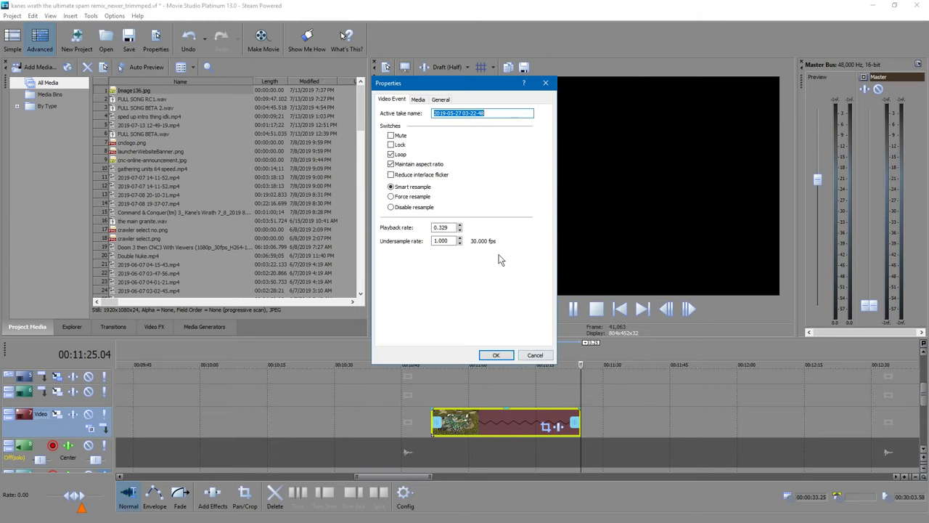
double_click(449, 229)
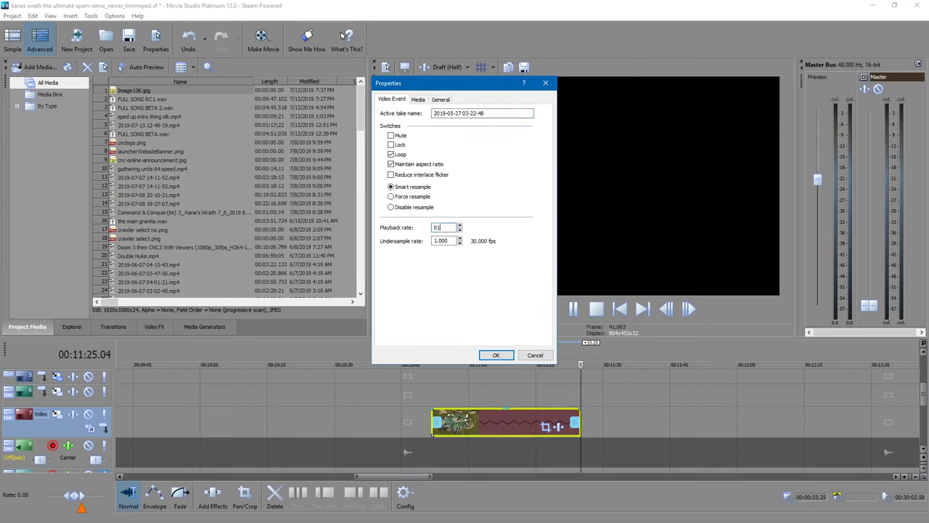
key(Return)
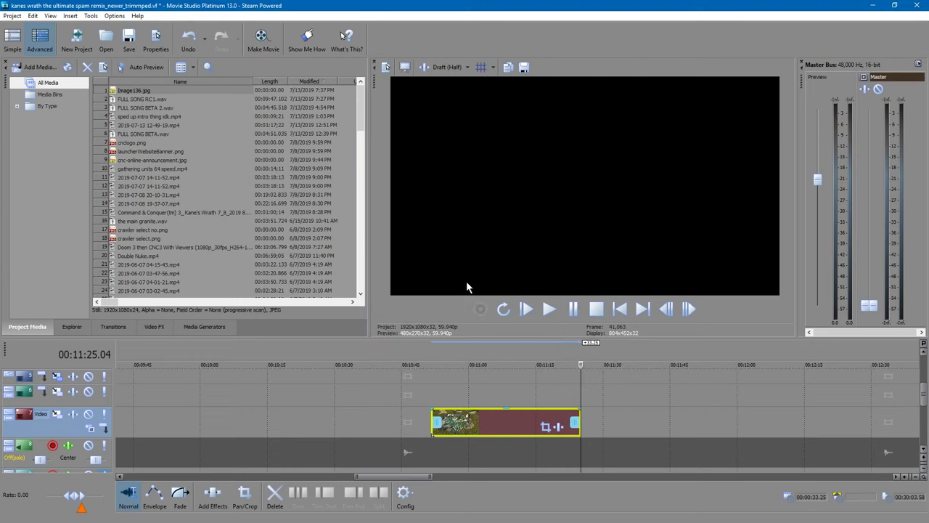
- Play the copied nuke clip from partway in, and again from its start, to review it at original speed
click(456, 362)
key(space)
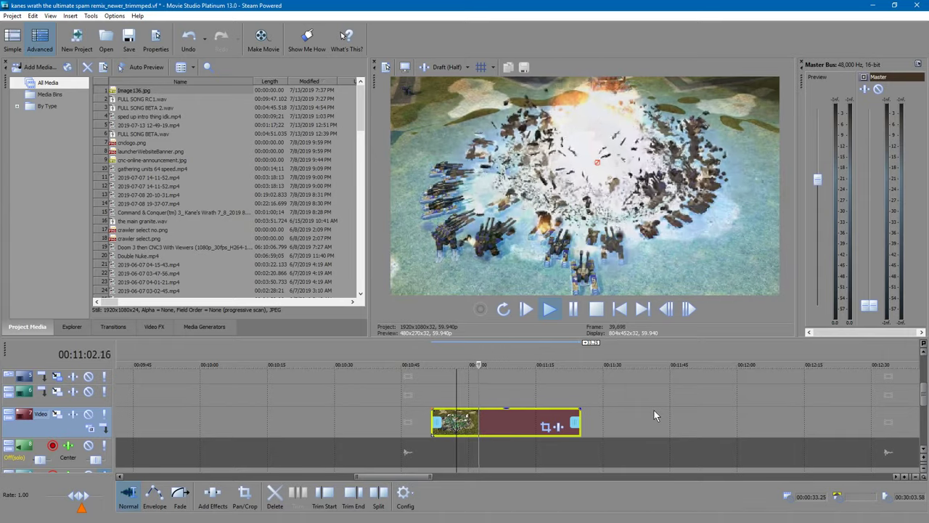
click(572, 309)
click(432, 363)
click(549, 307)
click(550, 308)
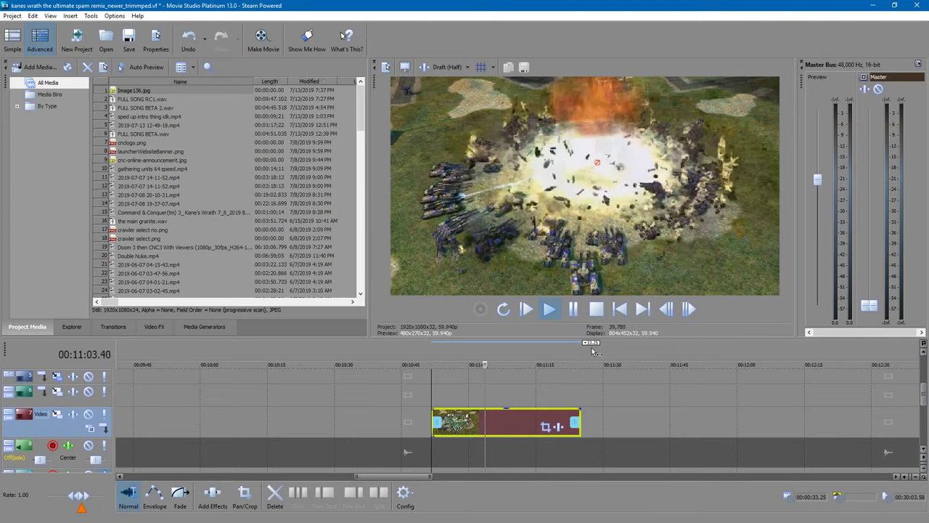
click(574, 312)
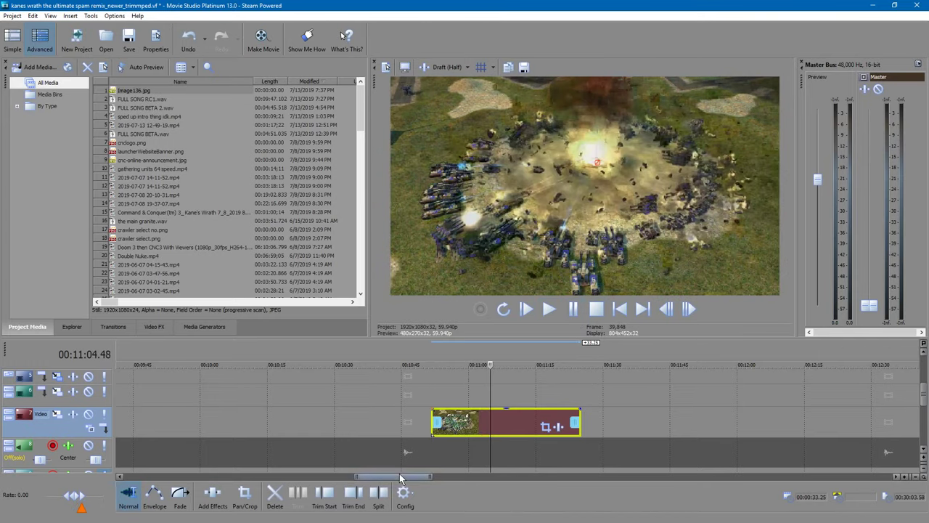
- Scrub through the slowed-down nuke clip in the main edit to examine the ion beams, the charge-up and the explosion
drag(407, 477, 200, 475)
drag(331, 364, 315, 364)
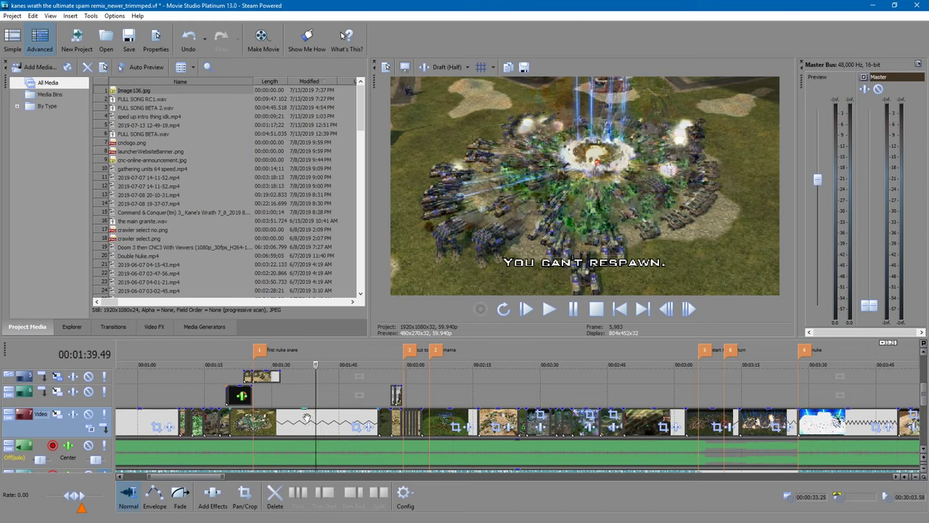
drag(315, 364, 331, 365)
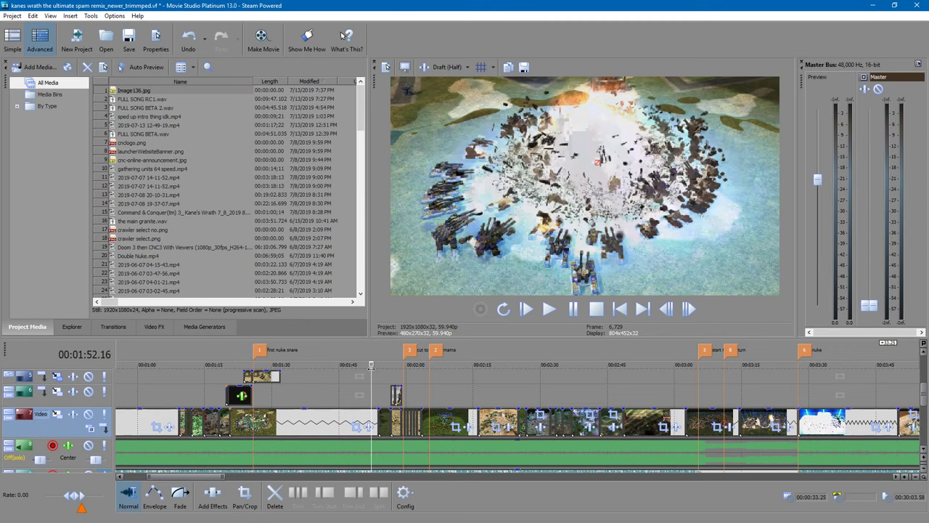
drag(371, 365, 348, 366)
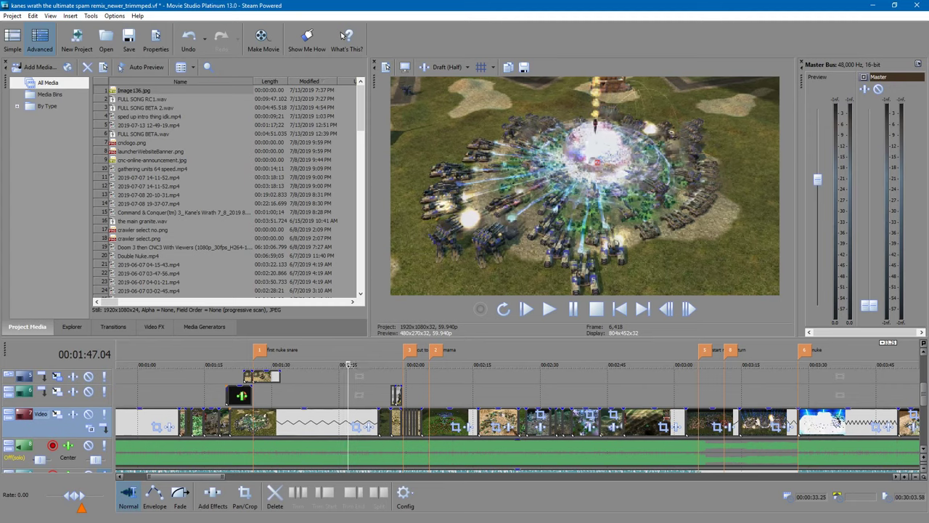
drag(348, 365, 346, 366)
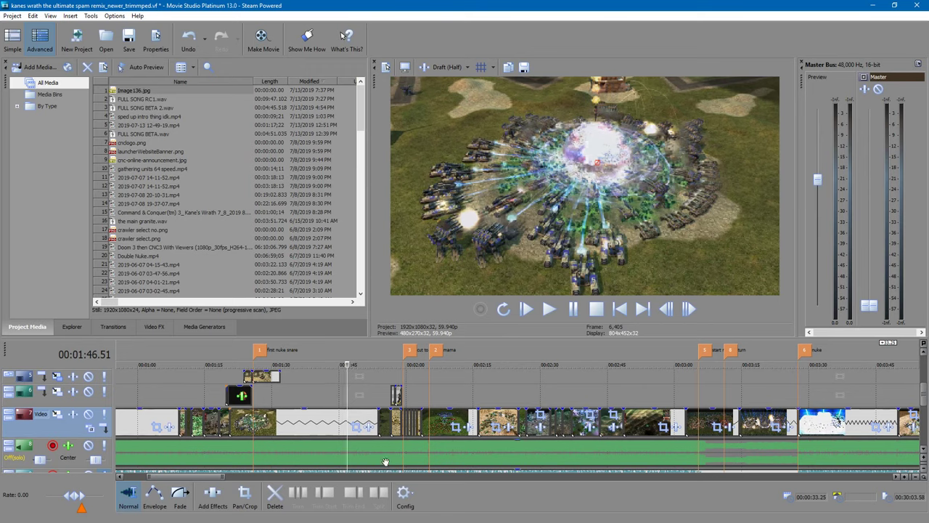
click(344, 365)
drag(341, 363, 229, 388)
- Scrub through the original-speed nuke copy near 11:00 to compare its charge-up and explosion with the slowed version
scroll(228, 388, down, 10)
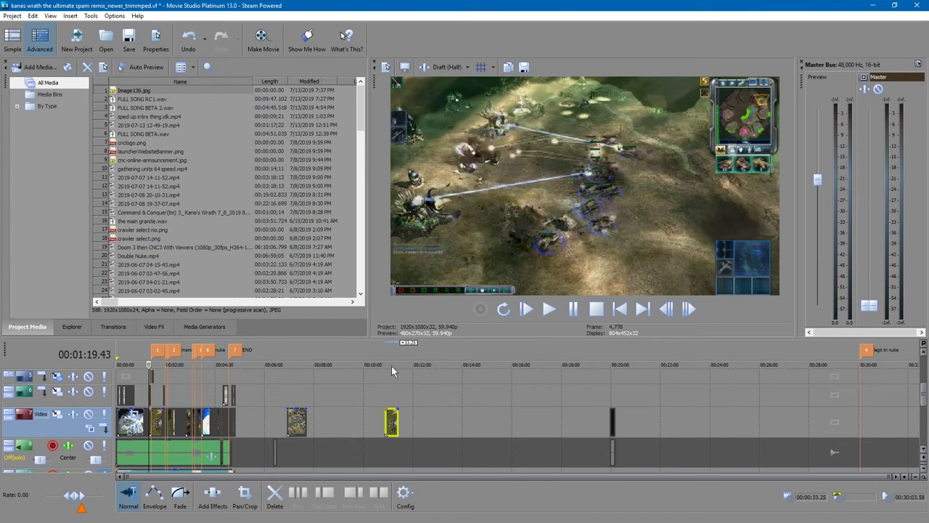
click(391, 365)
scroll(509, 371, up, 10)
drag(516, 364, 515, 364)
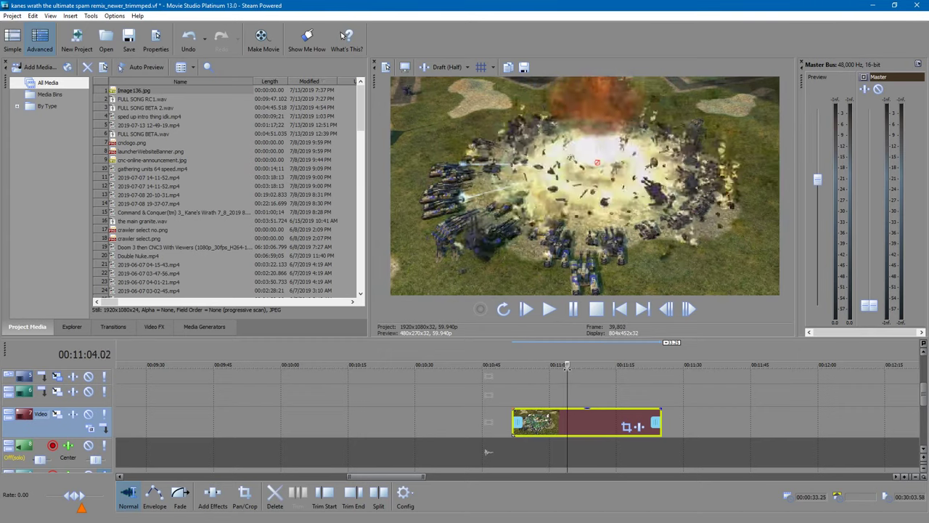
drag(551, 372, 551, 372)
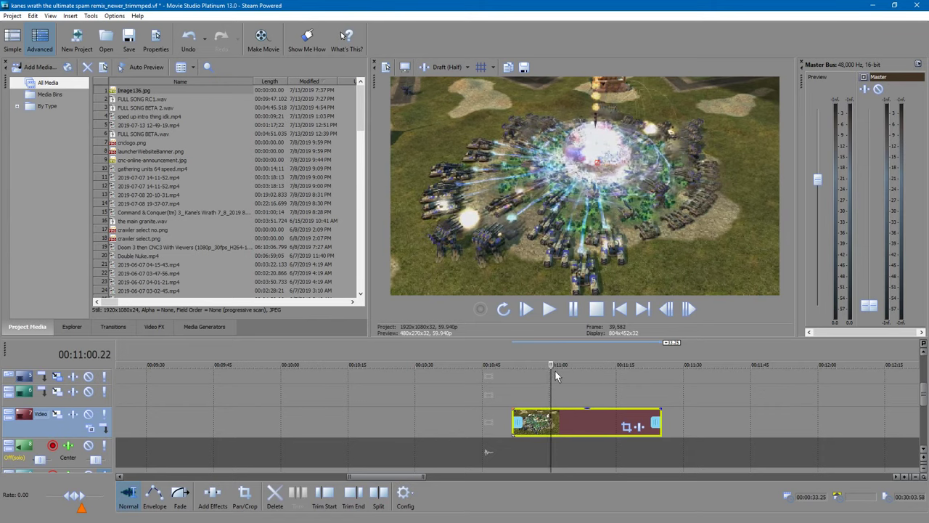
- Examine the ion beam scene between the turn and nuke markers in the main edit, around 3:16
scroll(555, 371, down, 10)
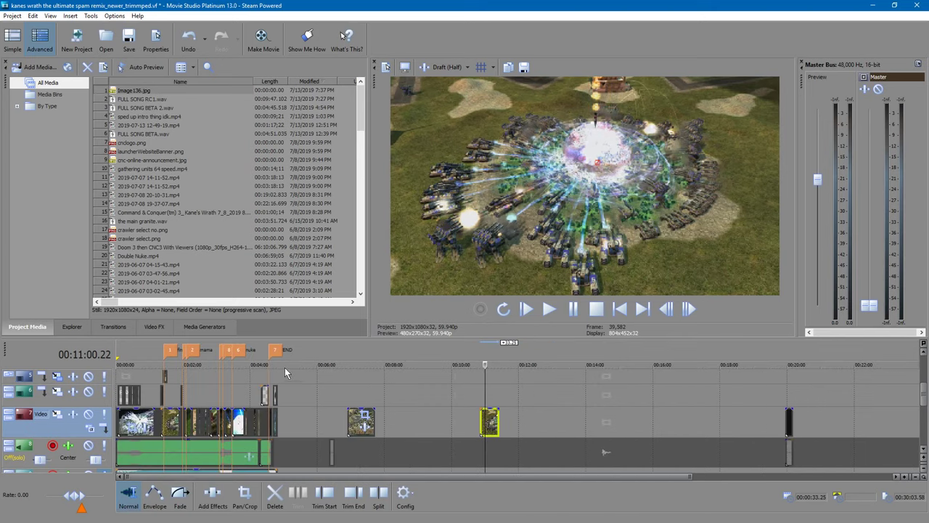
click(249, 368)
scroll(438, 376, up, 12)
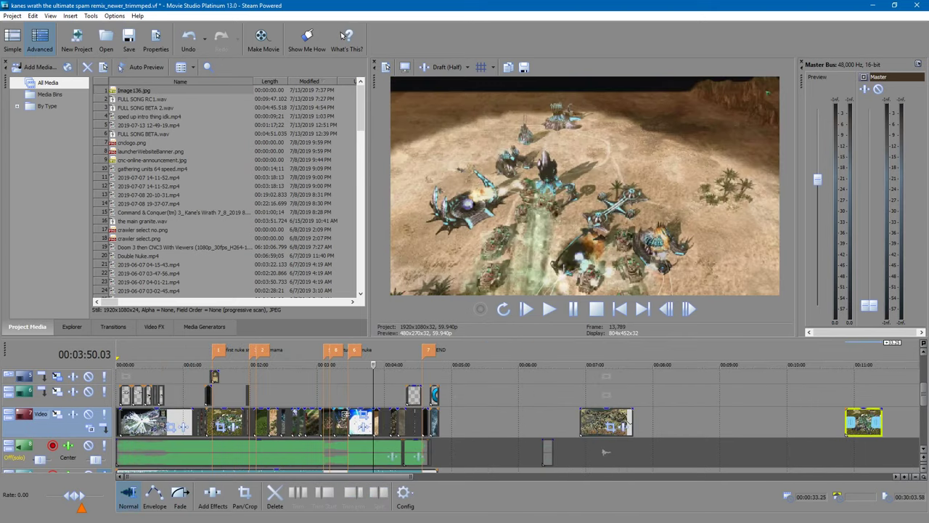
scroll(430, 363, up, 3)
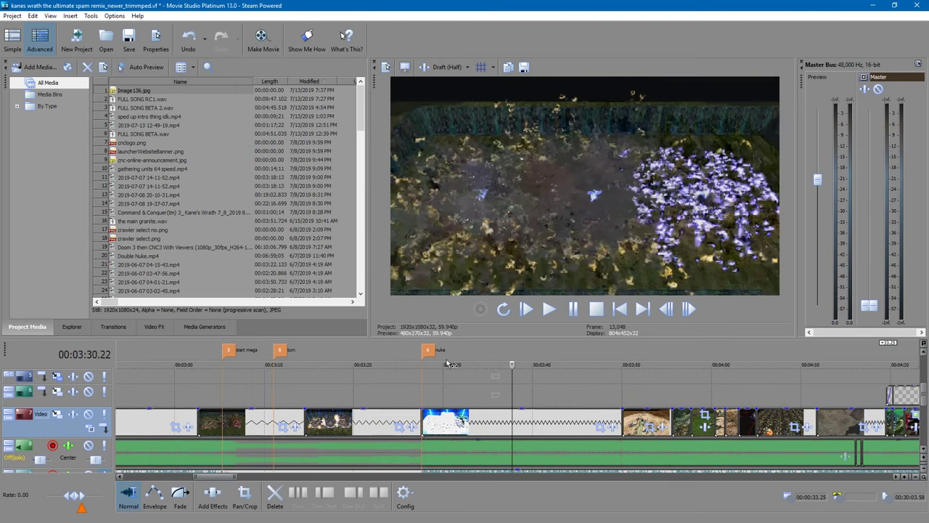
click(448, 363)
drag(445, 365, 318, 389)
key(space)
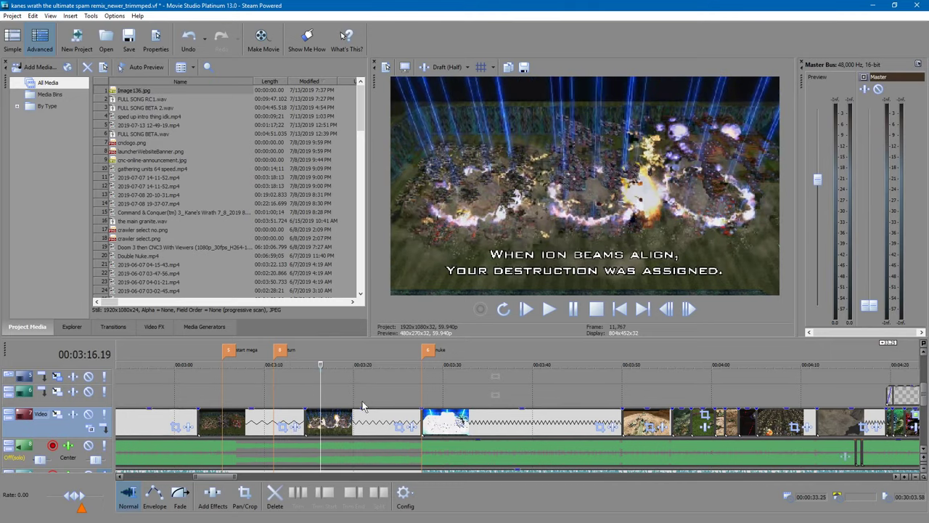
- Play and scrub through the separate ion cannon clip near 7:00 from its start to examine its beams and explosions
scroll(433, 403, down, 8)
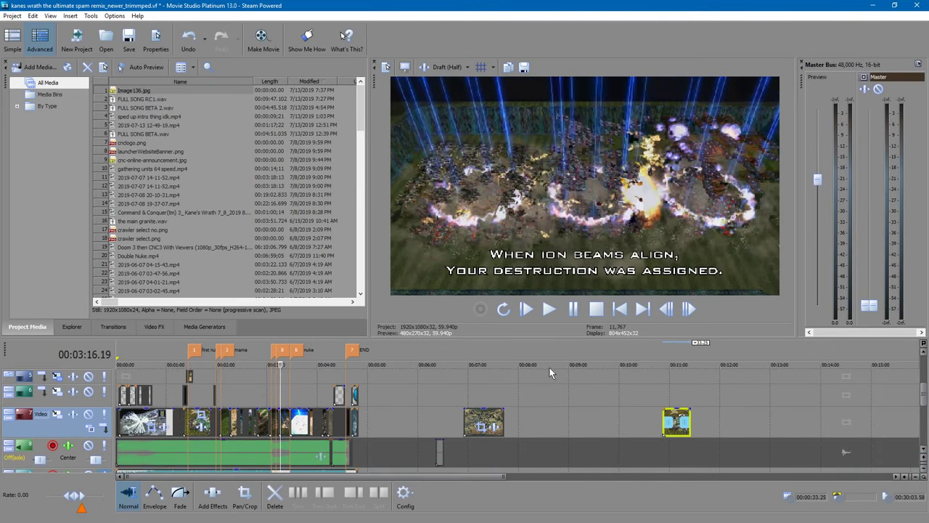
click(471, 366)
scroll(508, 378, up, 6)
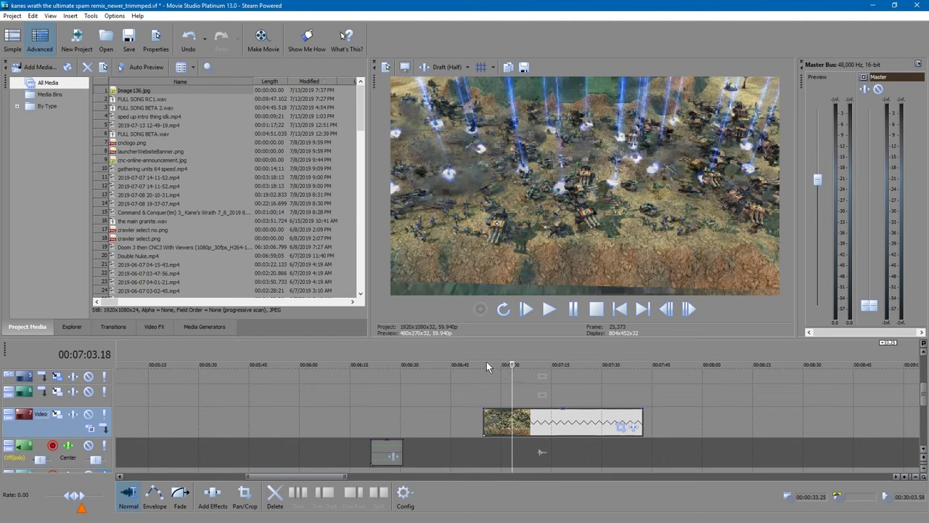
click(549, 309)
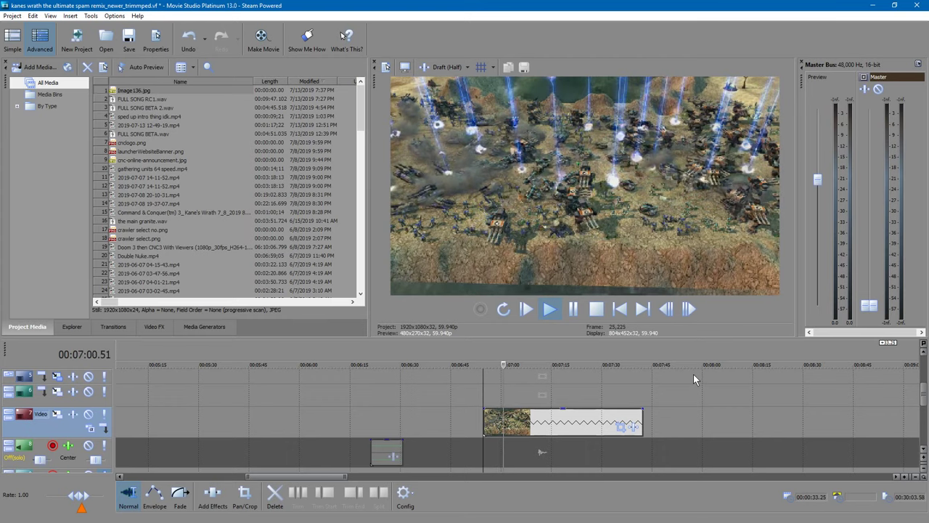
click(575, 309)
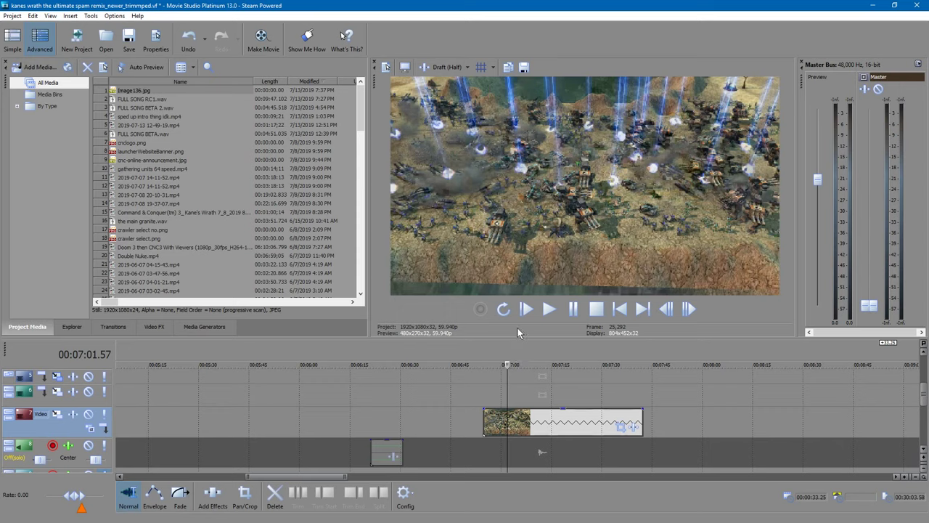
drag(508, 364, 483, 364)
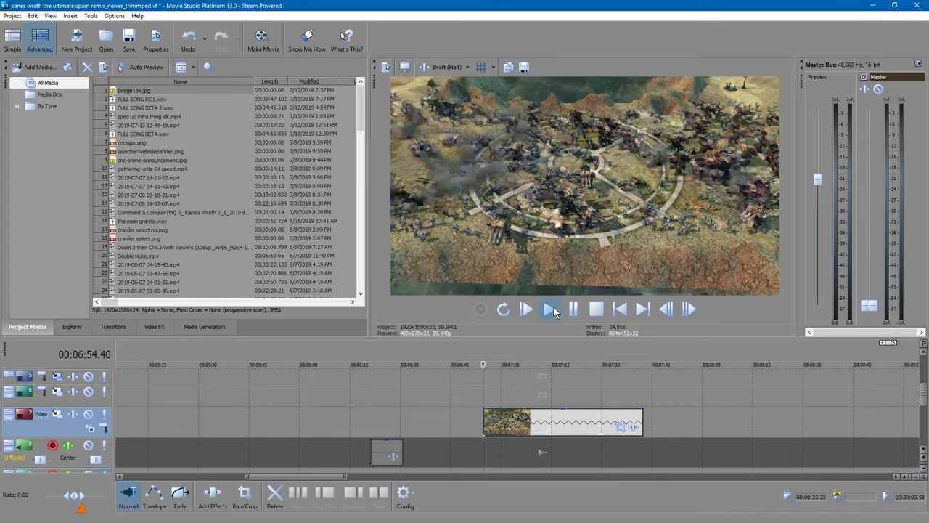
click(550, 309)
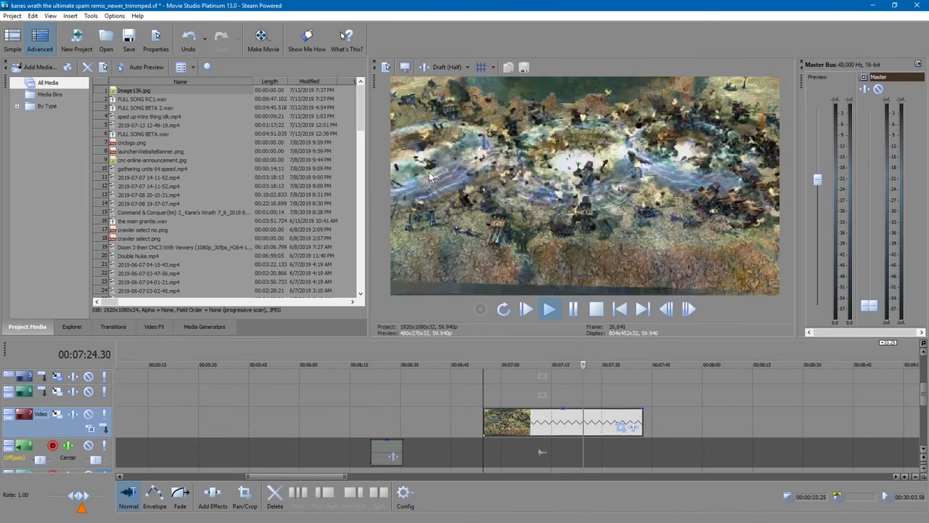
click(576, 312)
mouse_move(590, 365)
mouse_down()
mouse_move(561, 365)
mouse_move(602, 354)
mouse_move(590, 354)
mouse_up()
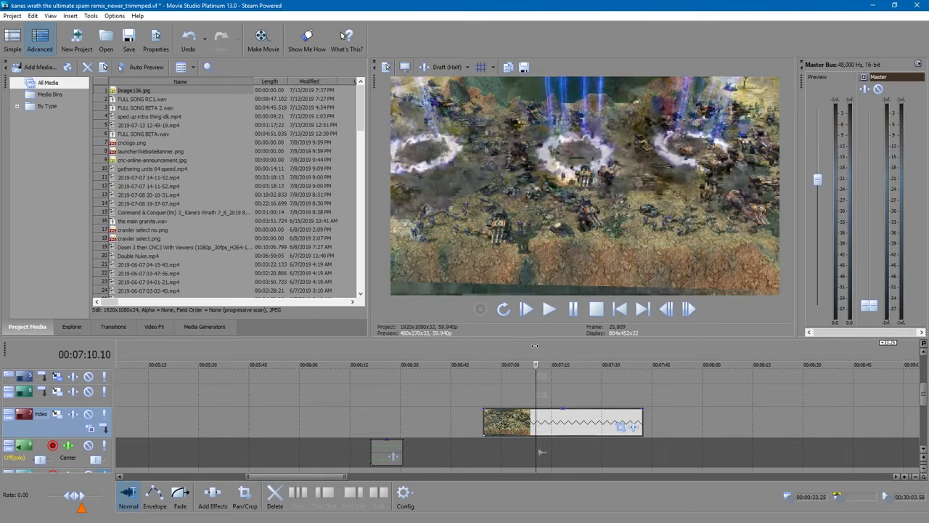
drag(492, 336, 606, 349)
- Examine the ion beam scene after the start mega marker in the main edit, scrubbing from about 3:06 to 3:11
scroll(387, 427, down, 5)
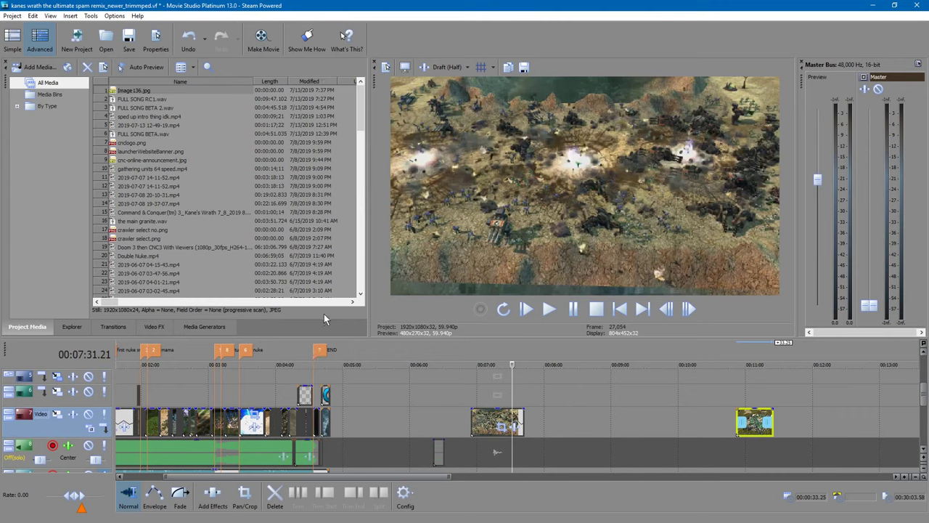
click(300, 367)
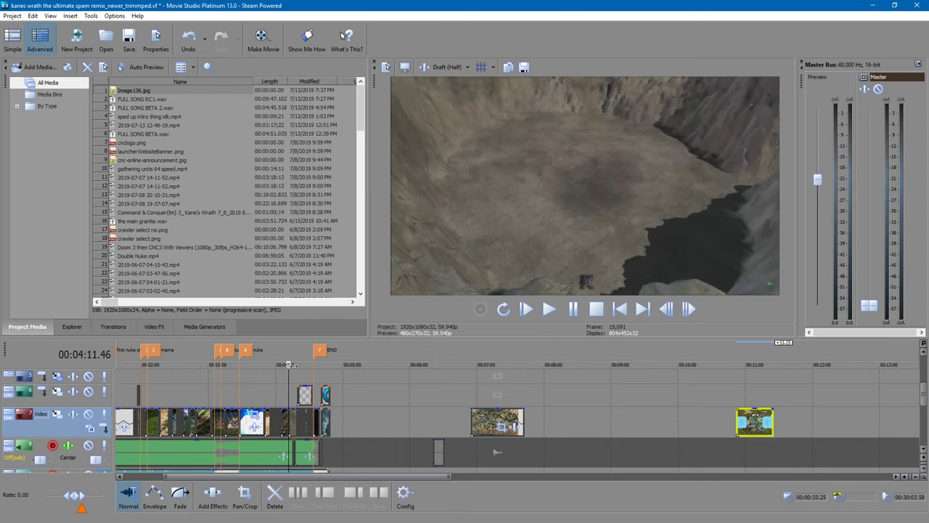
scroll(340, 450, up, 3)
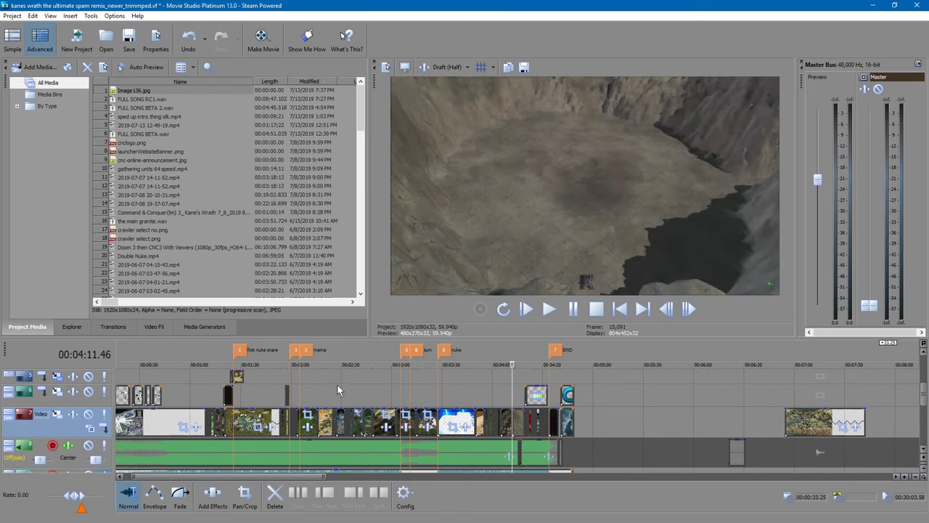
scroll(339, 389, up, 4)
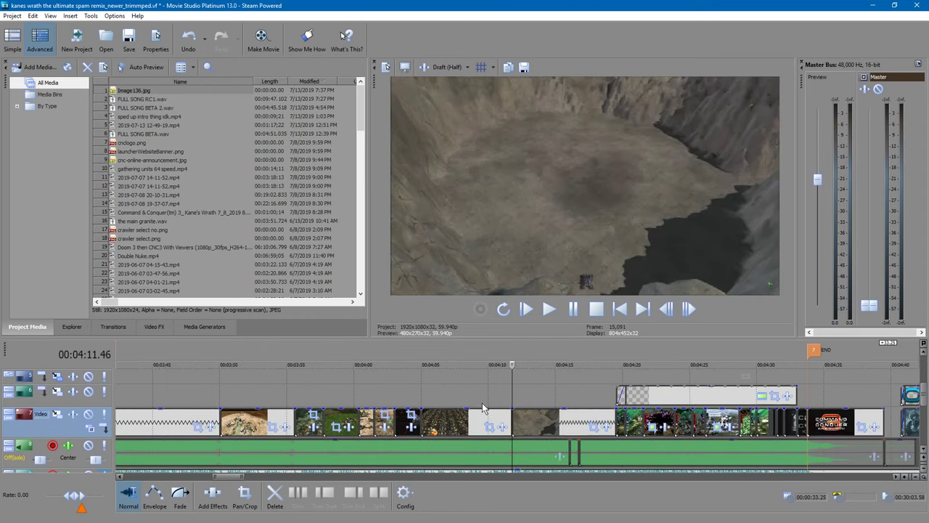
scroll(407, 392, down, 2)
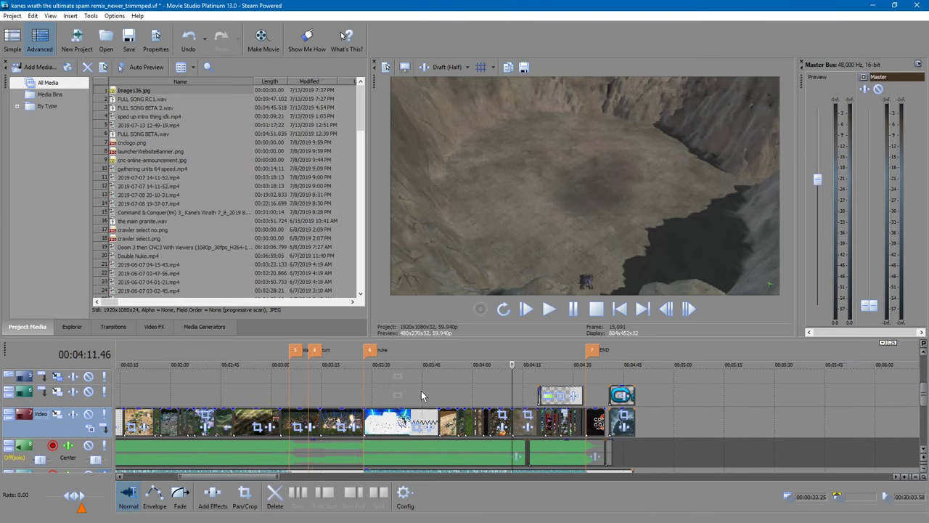
scroll(371, 397, up, 2)
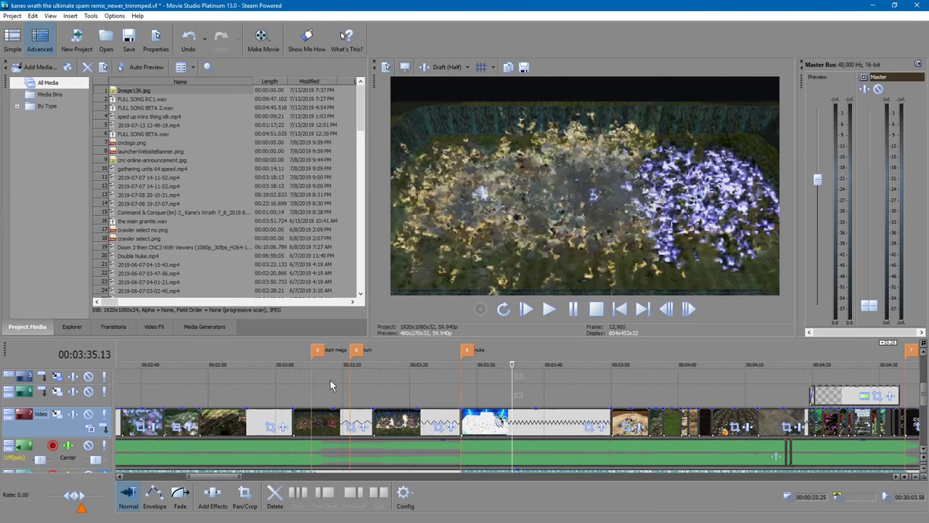
click(324, 368)
mouse_move(324, 365)
mouse_down()
mouse_move(356, 364)
mouse_move(273, 365)
mouse_move(320, 371)
mouse_up()
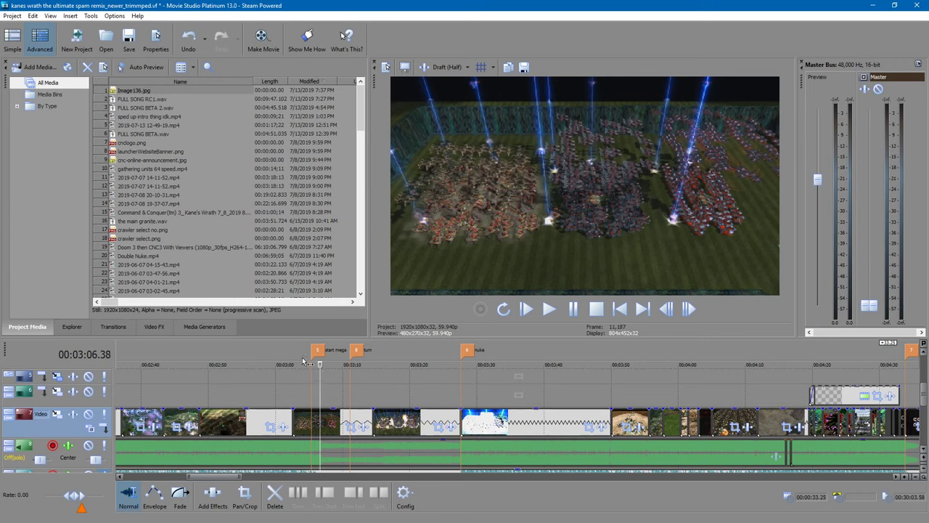
drag(320, 365, 349, 361)
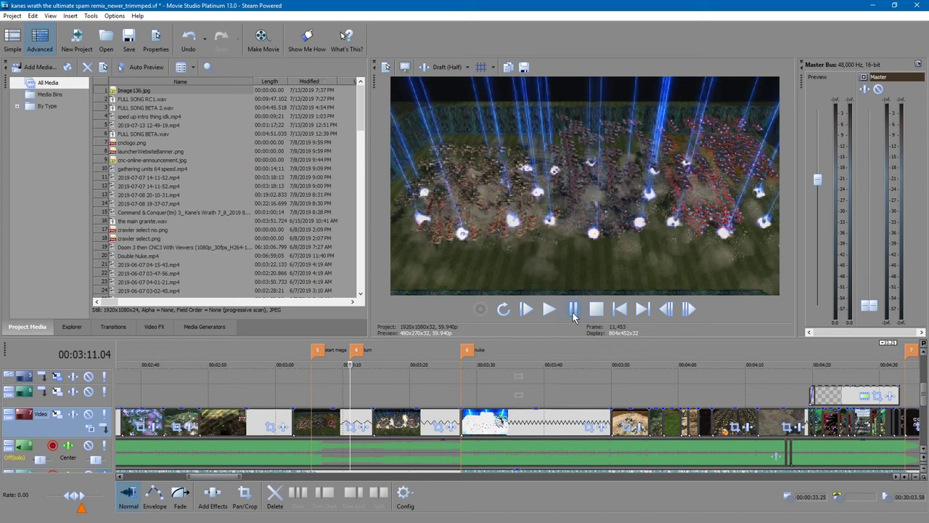
- Set the video preview quality to Draft (Full)
click(466, 68)
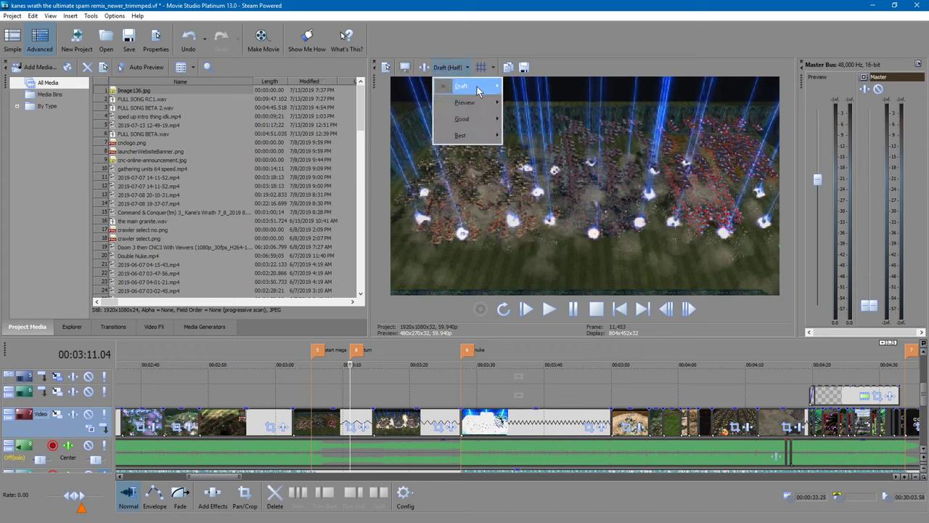
mouse_move(477, 86)
click(541, 87)
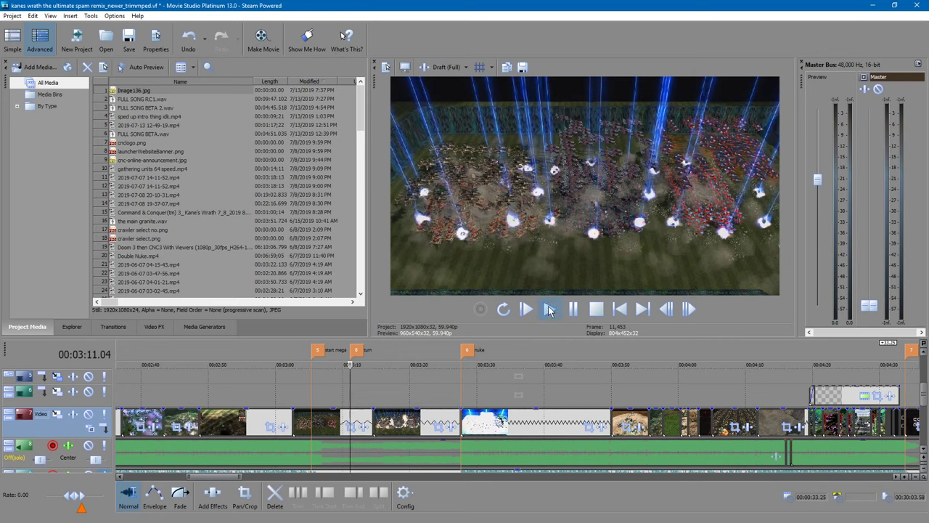
- Play the ion beam scene from about 3:11 in short passages to examine the beams converging before the nuke marker
click(550, 310)
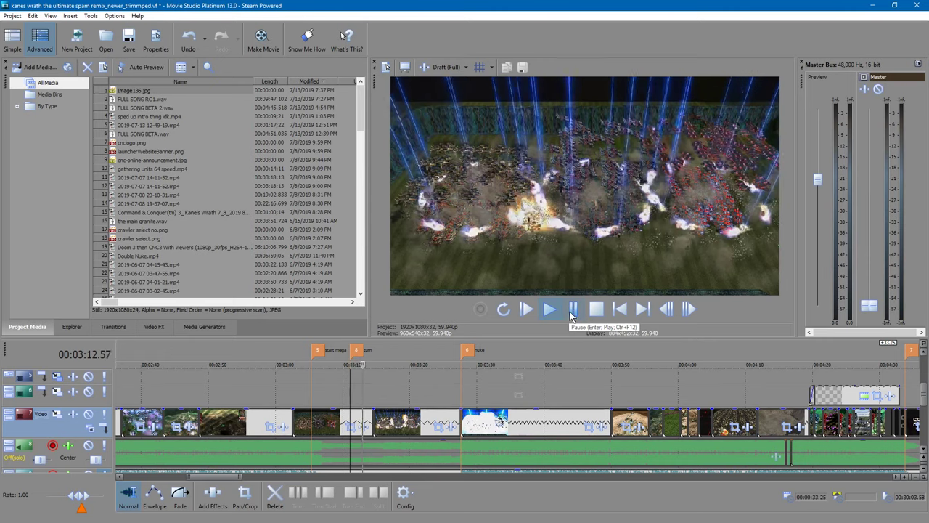
click(572, 310)
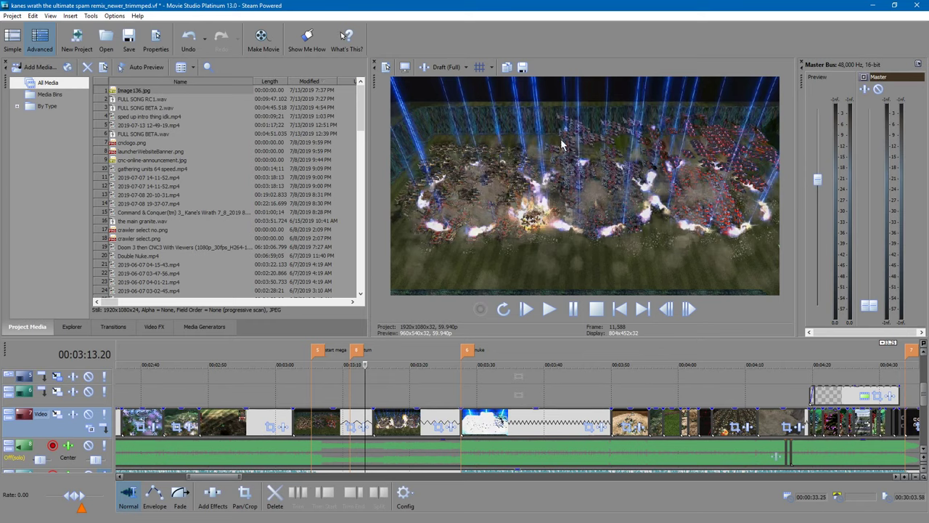
click(549, 310)
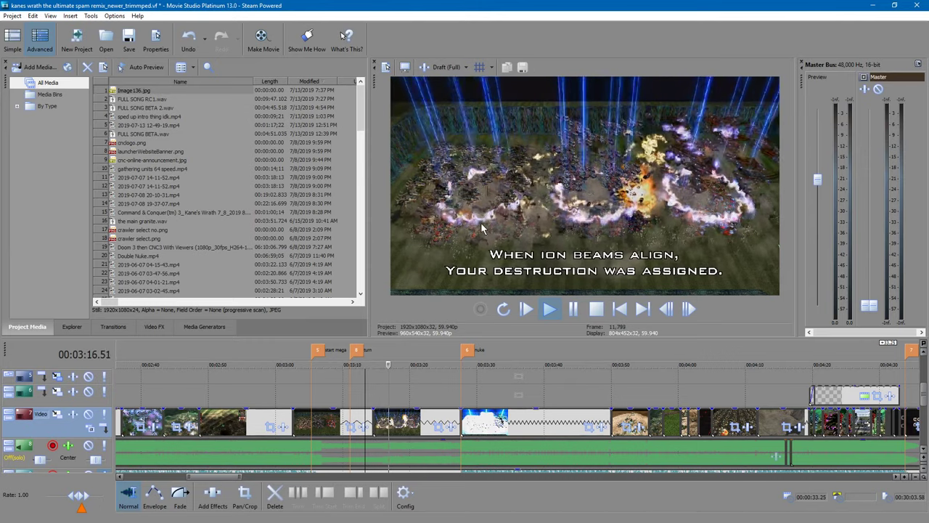
click(595, 310)
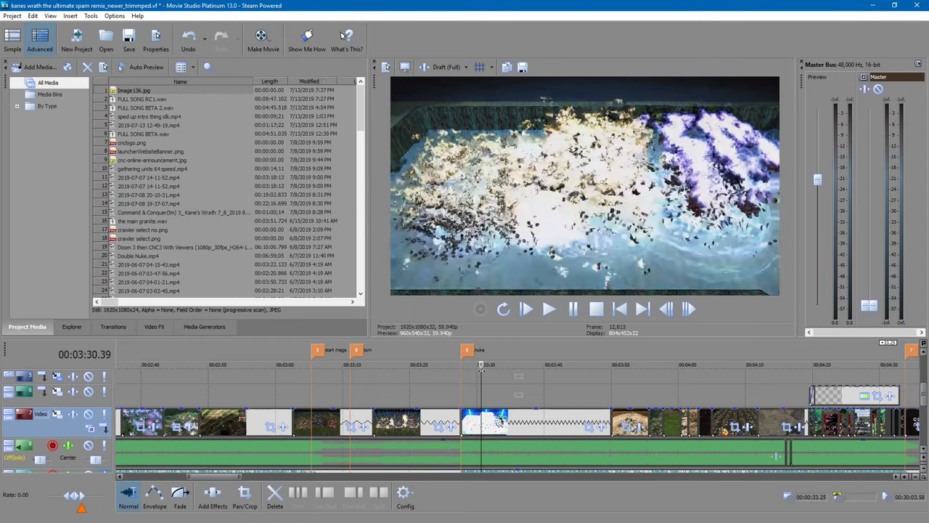
- Scrub past the nuke scene to the massed battle clip near 4:05 and play its opening explosions
scroll(485, 402, down, 6)
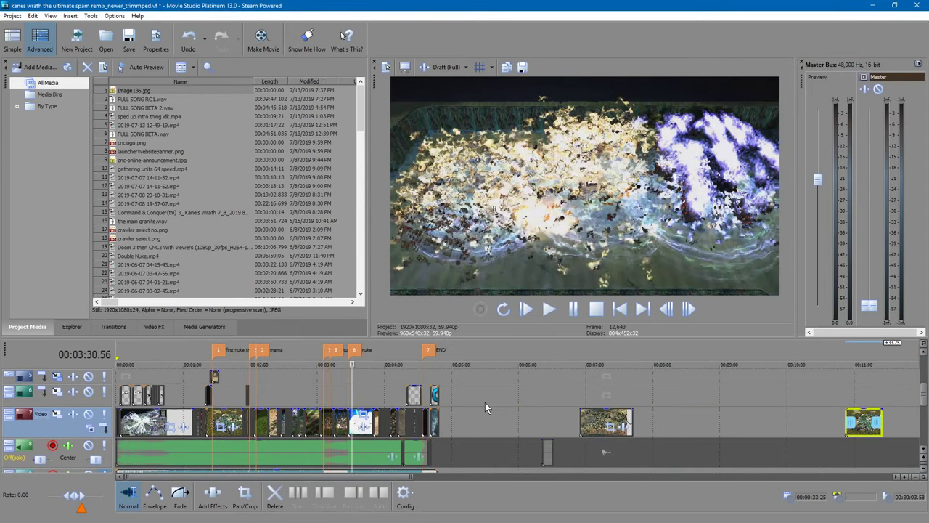
mouse_move(372, 366)
mouse_down()
mouse_move(402, 365)
mouse_move(383, 372)
mouse_up()
scroll(383, 372, up, 8)
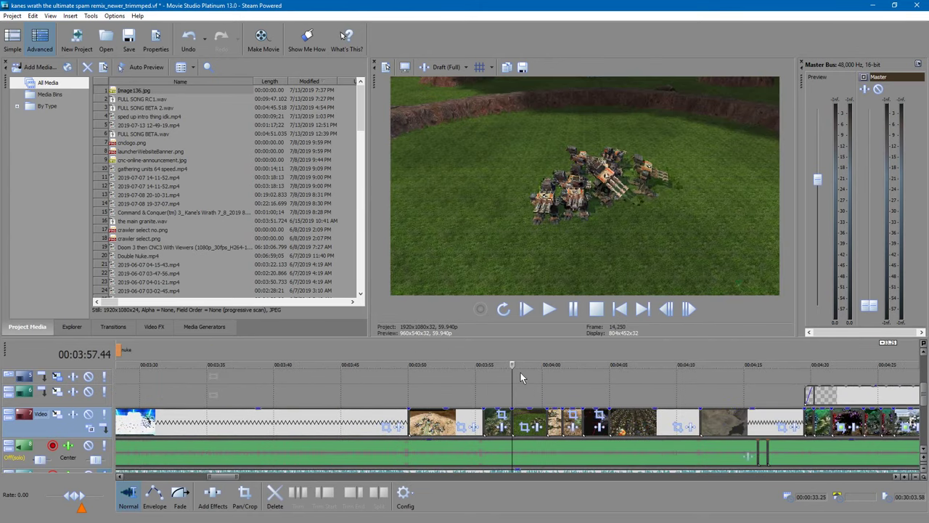
drag(512, 365, 609, 374)
click(573, 311)
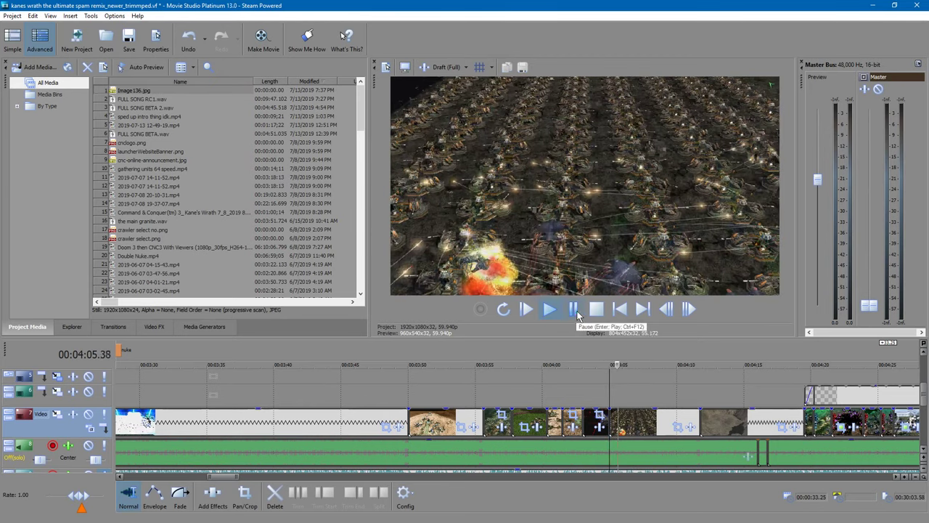
click(573, 310)
- Place a copy of the massed battle clip at about 8:21 on its track, extend it to about 42 seconds and play it
click(654, 415)
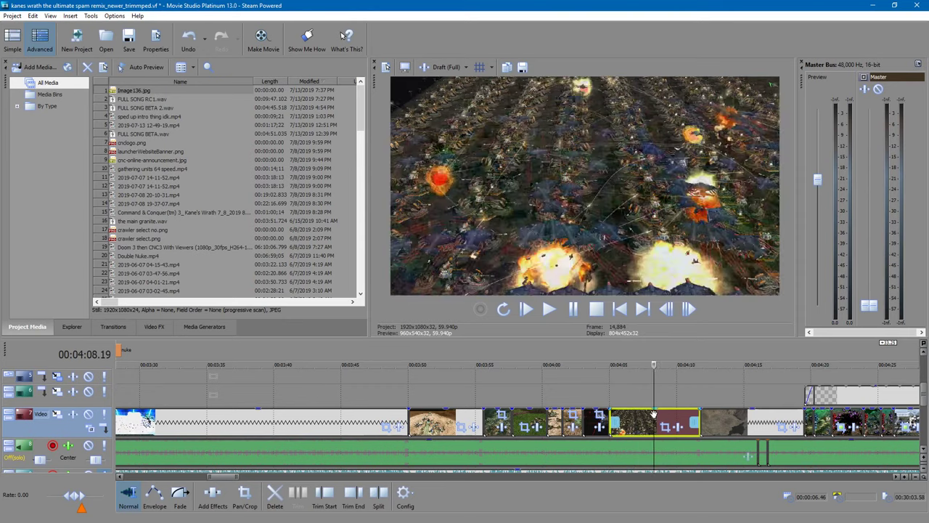
scroll(689, 372, down, 6)
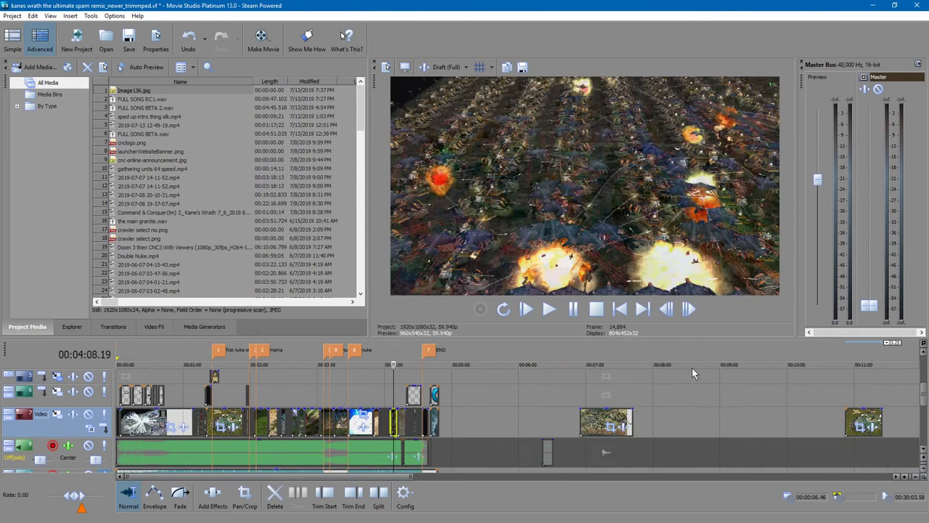
click(676, 366)
key(ctrl+v)
drag(685, 425, 724, 426)
click(676, 363)
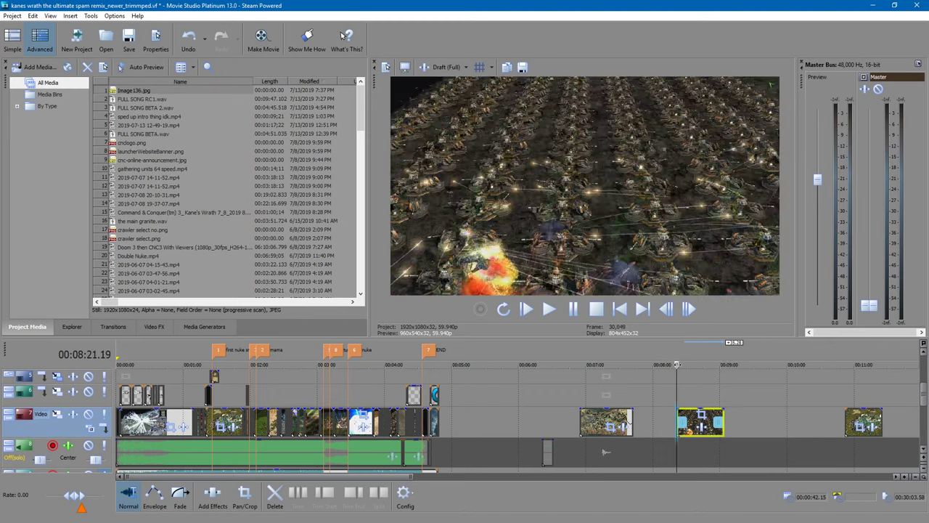
key(space)
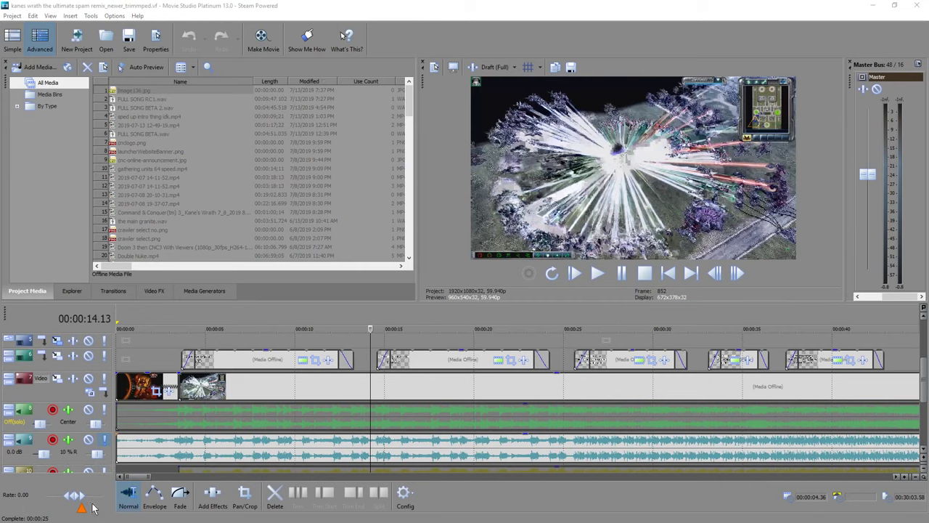
- Play the opening scene from about 0:14 to view the creator title, and return to just before that title
scroll(438, 345, down, 10)
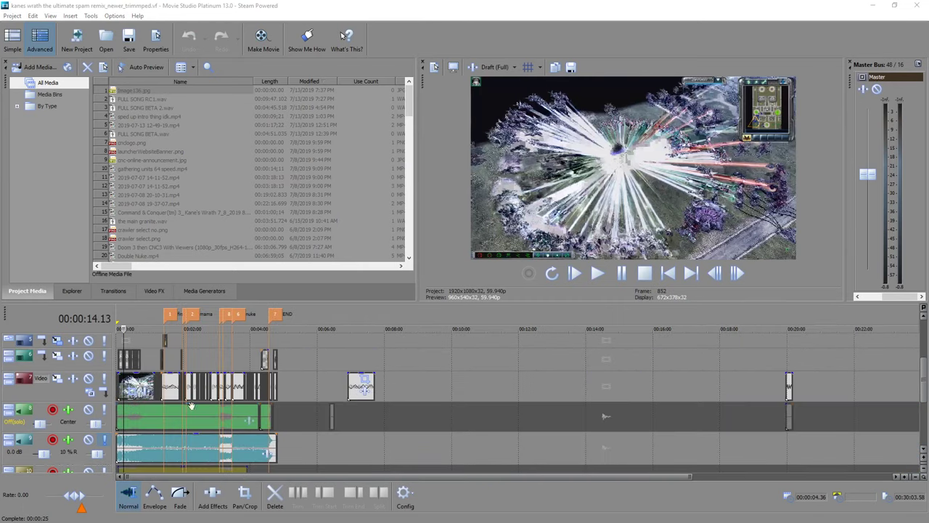
scroll(175, 401, up, 5)
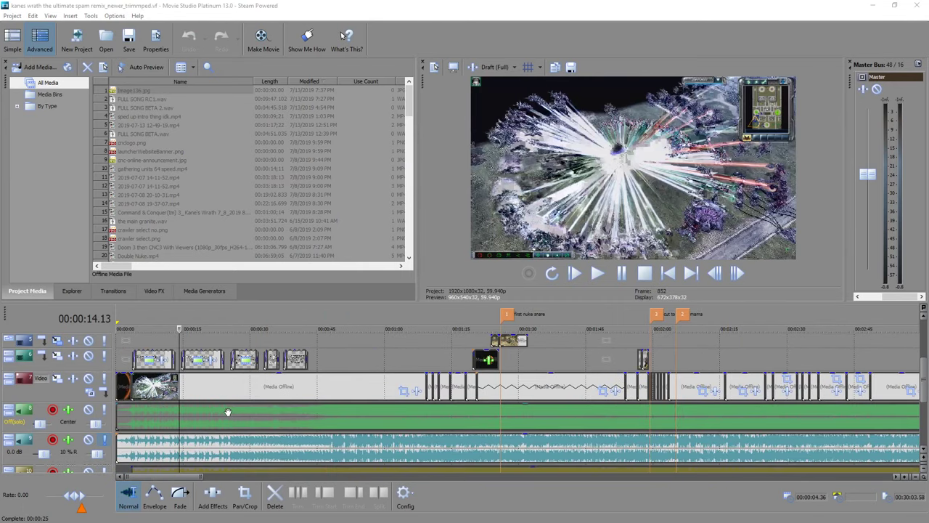
scroll(228, 411, up, 2)
scroll(226, 412, up, 2)
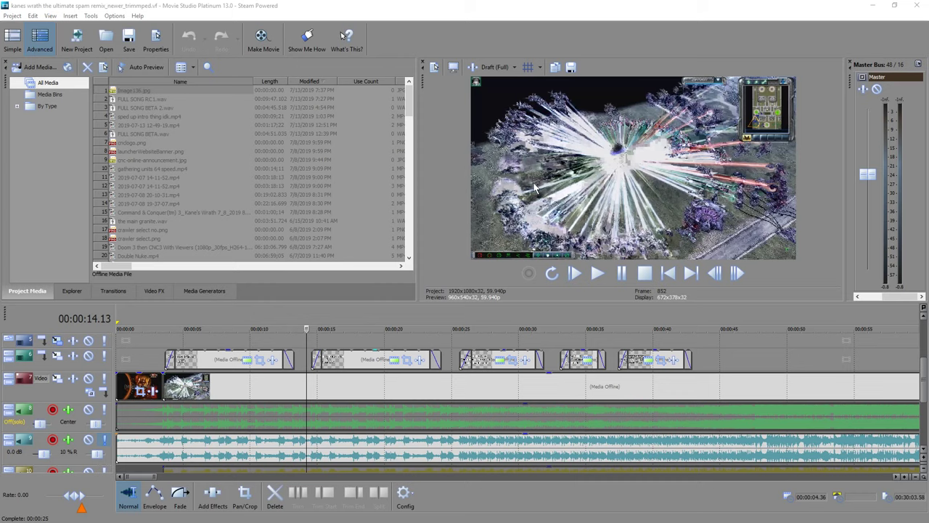
click(596, 274)
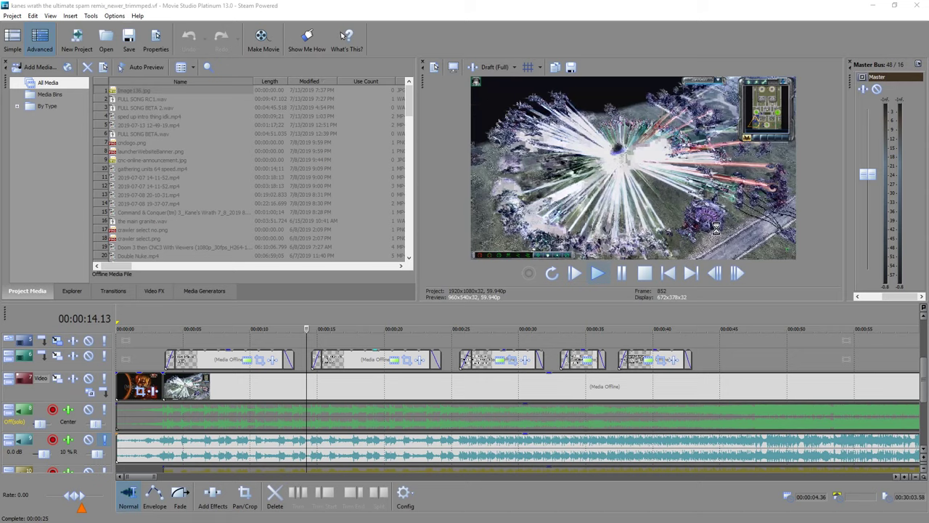
click(767, 251)
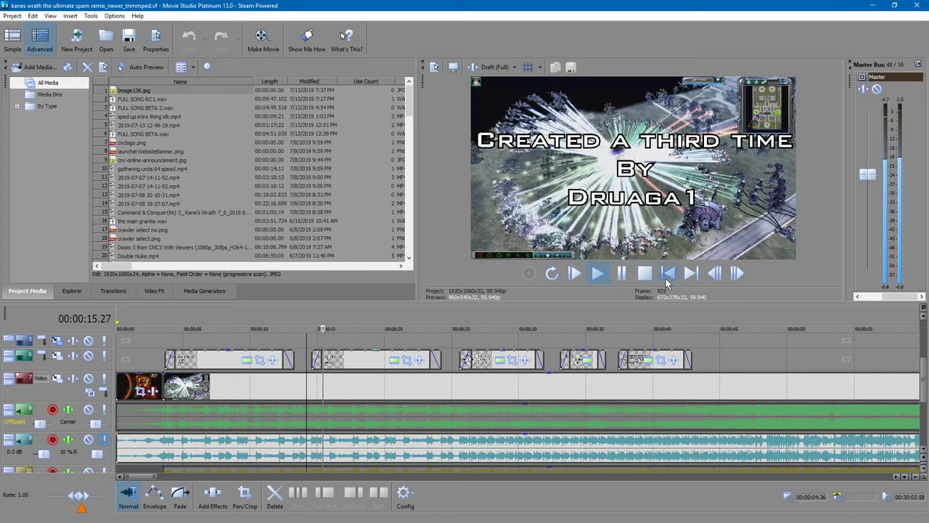
click(623, 278)
drag(321, 328, 301, 328)
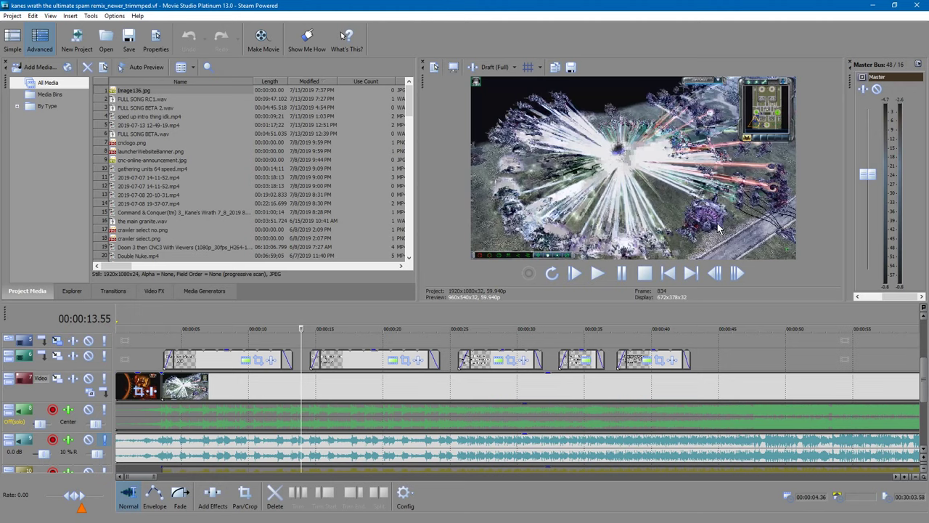
- Scrub through the long opening battle clip up to about 0:59 to examine its slowed explosion
scroll(549, 384, down, 5)
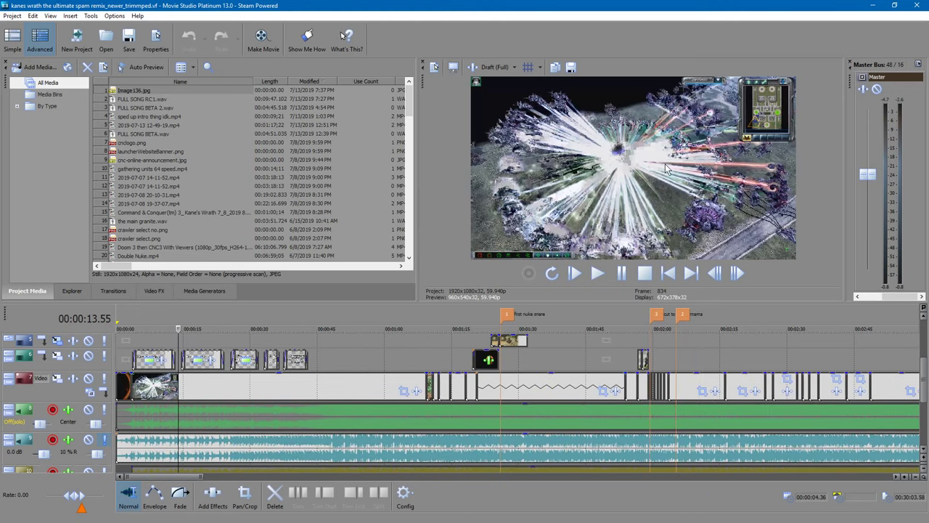
drag(408, 330, 307, 339)
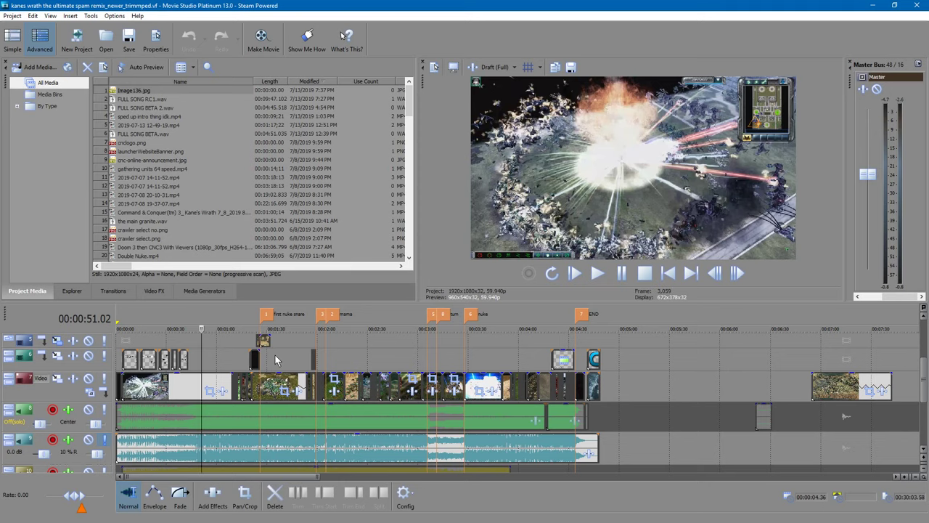
drag(309, 326, 215, 328)
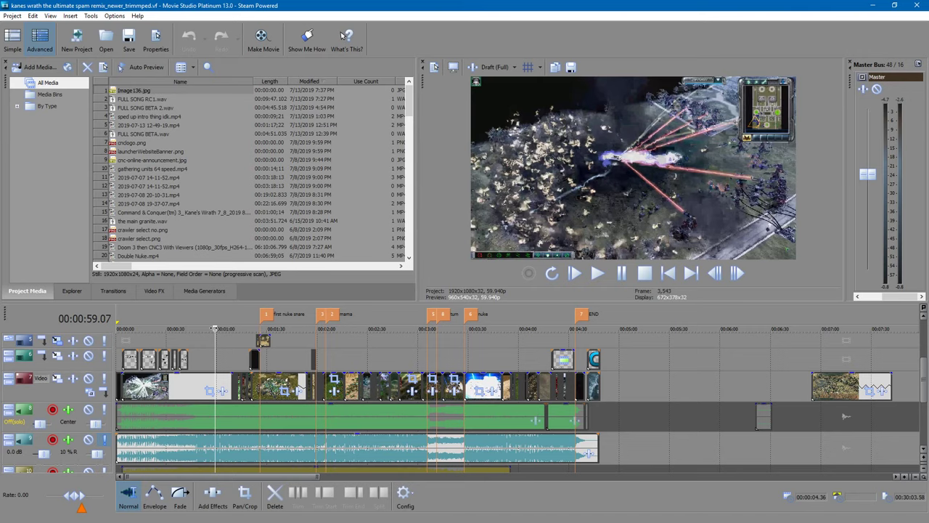
- Examine the short battle clips before the first nuke snare marker, scrubbing closely around 1:18
scroll(231, 321, up, 3)
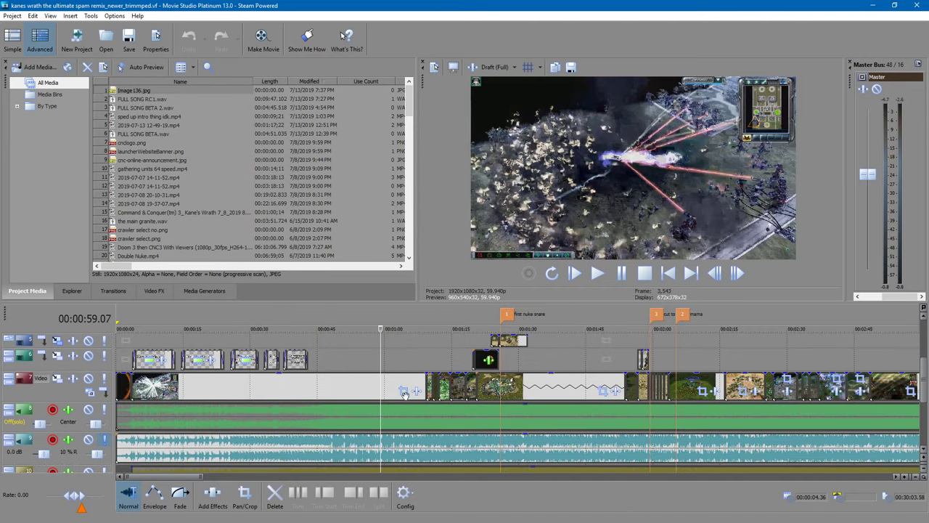
scroll(417, 363, up, 4)
click(775, 332)
scroll(666, 360, up, 2)
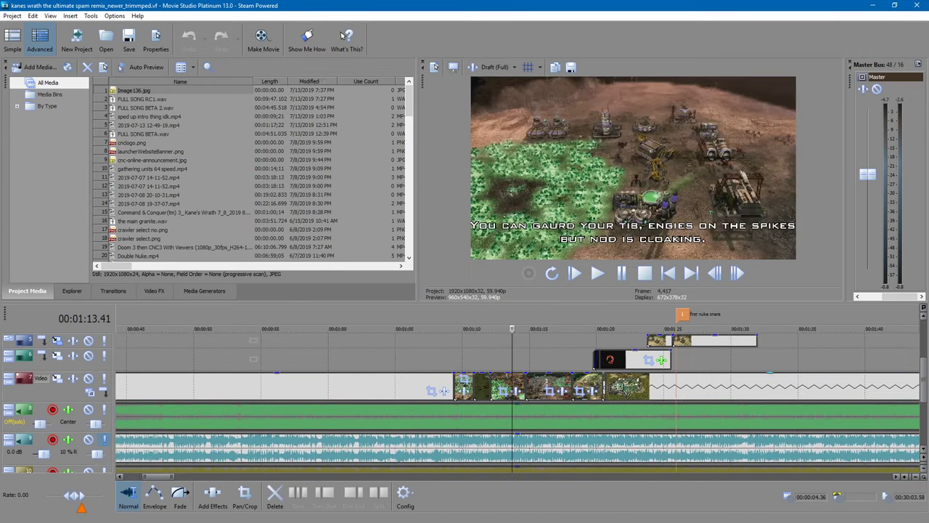
drag(641, 328, 654, 346)
mouse_move(630, 350)
mouse_down()
mouse_move(622, 350)
mouse_move(644, 352)
mouse_move(622, 355)
mouse_move(639, 357)
mouse_up()
click(649, 357)
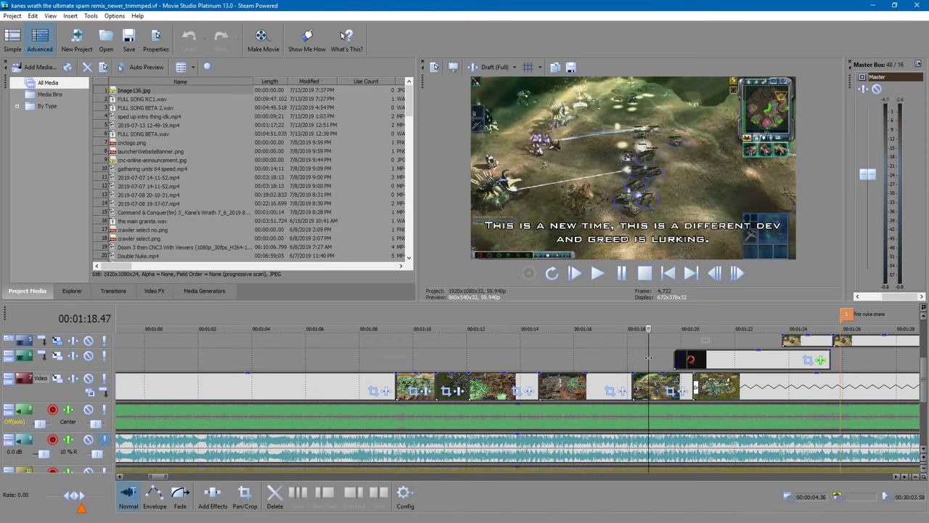
click(655, 357)
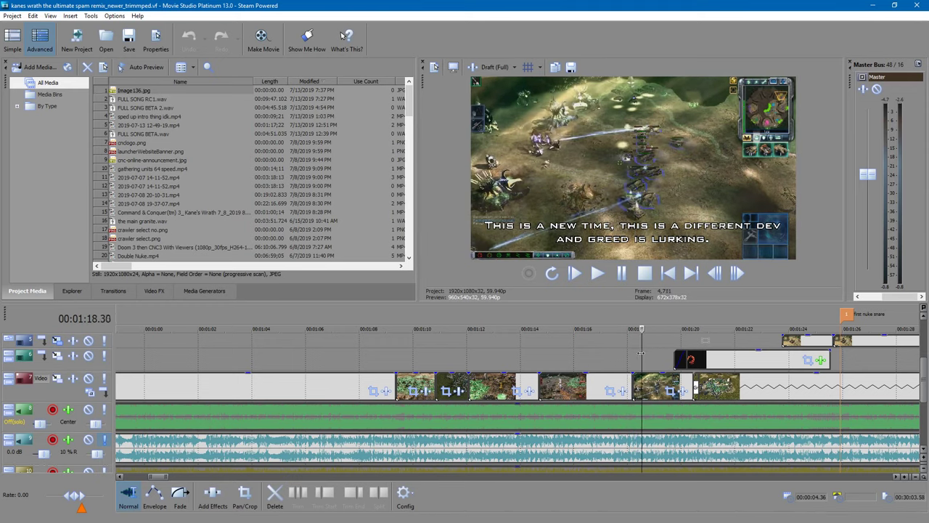
click(634, 347)
mouse_move(635, 345)
mouse_down()
mouse_move(626, 345)
mouse_move(647, 346)
mouse_move(636, 346)
mouse_up()
- Look at the 2009 footage section near 4:23, just before the END marker
scroll(686, 379, down, 10)
scroll(697, 374, up, 3)
click(705, 331)
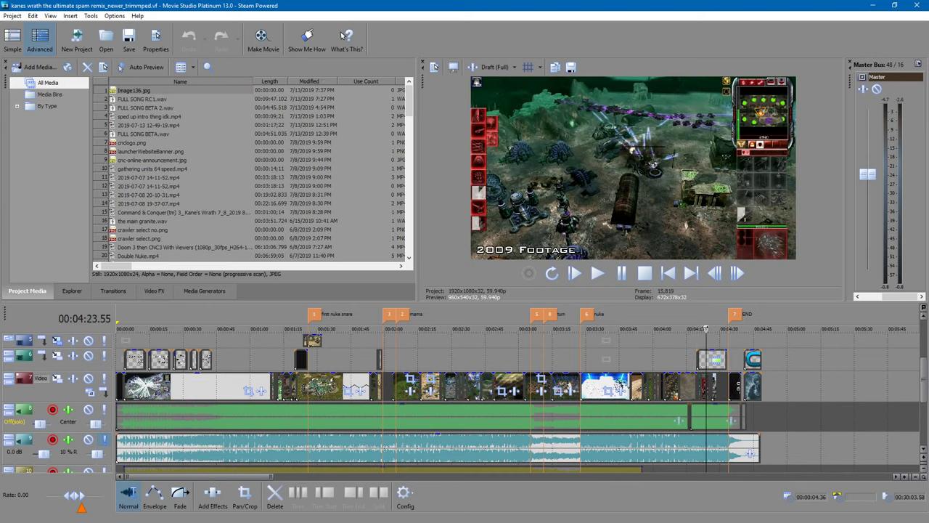
- Scrub through the 2009 footage section up to about 4:30, before the END marker
scroll(593, 353, up, 6)
drag(438, 332, 621, 335)
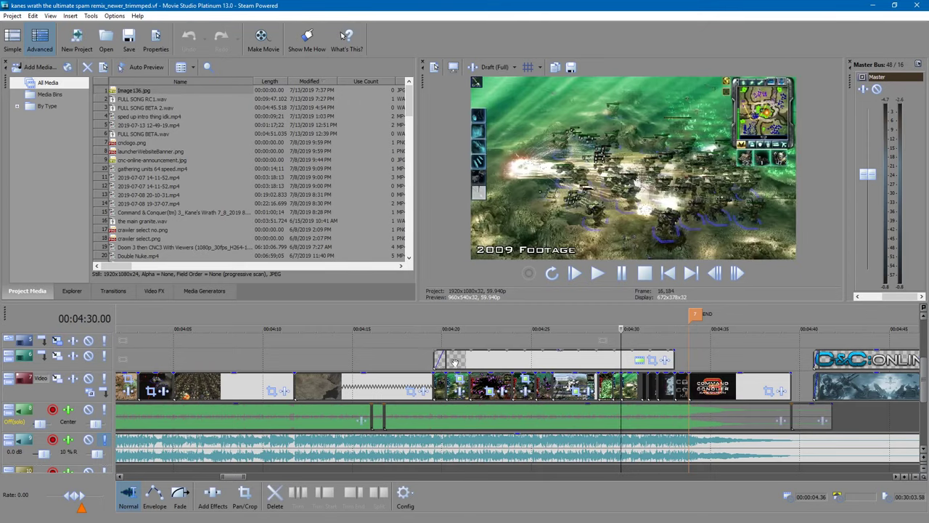
- Examine the short battle clips between about 1:13 and 1:20, before the first nuke snare marker
scroll(454, 361, down, 10)
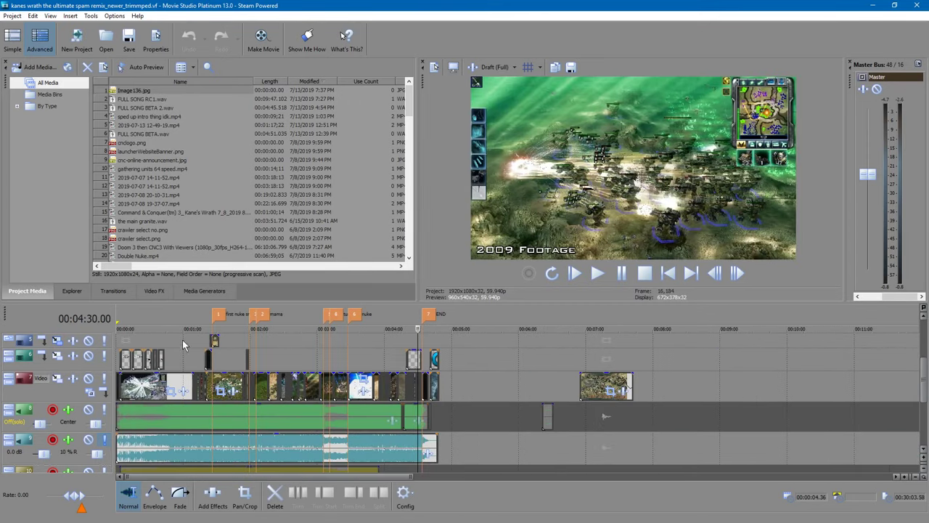
click(205, 332)
scroll(284, 382, up, 7)
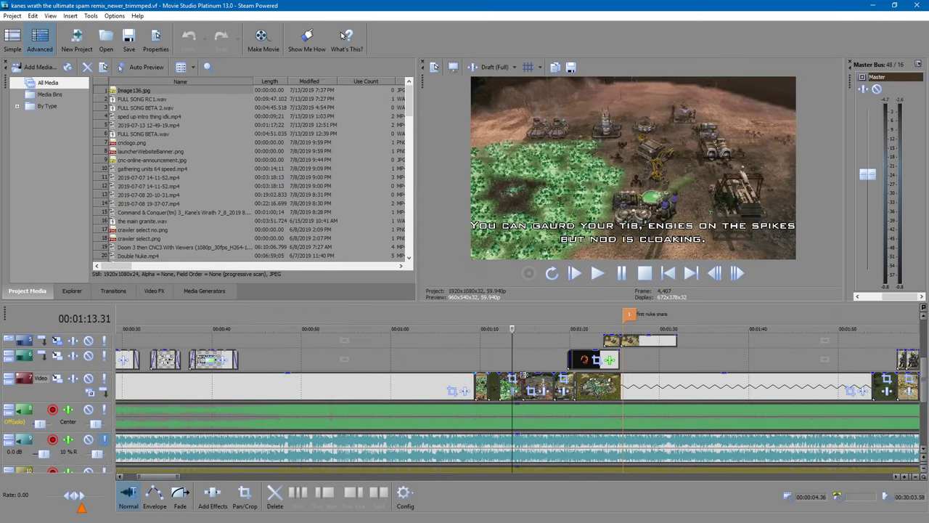
scroll(474, 342, up, 5)
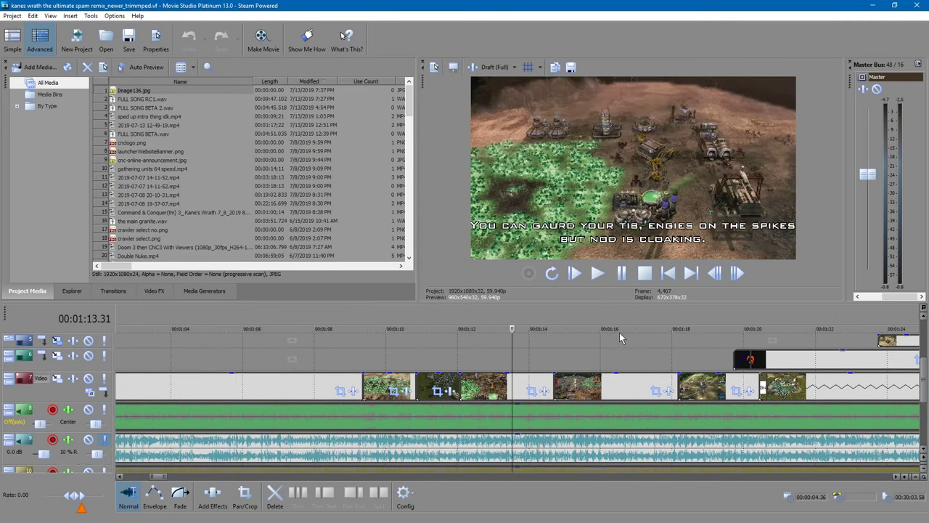
click(681, 331)
scroll(658, 352, up, 2)
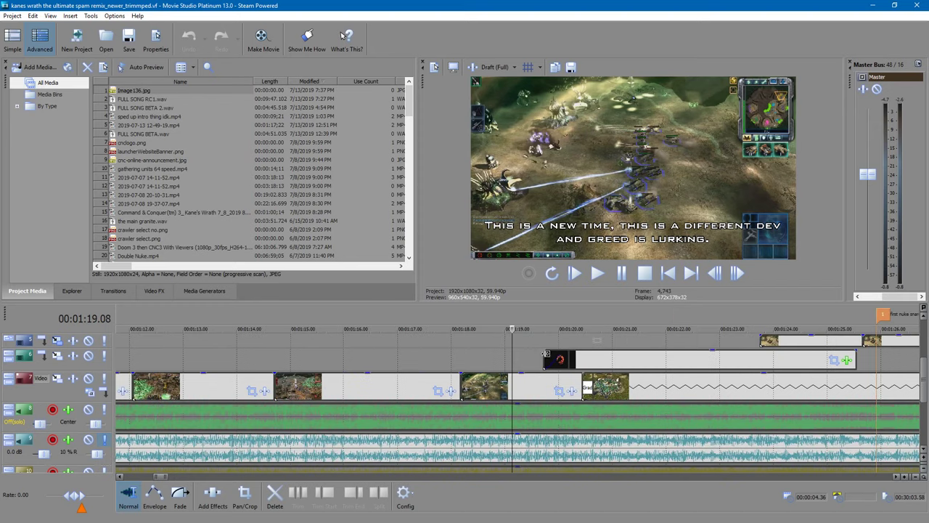
drag(512, 332, 262, 331)
drag(260, 371, 560, 328)
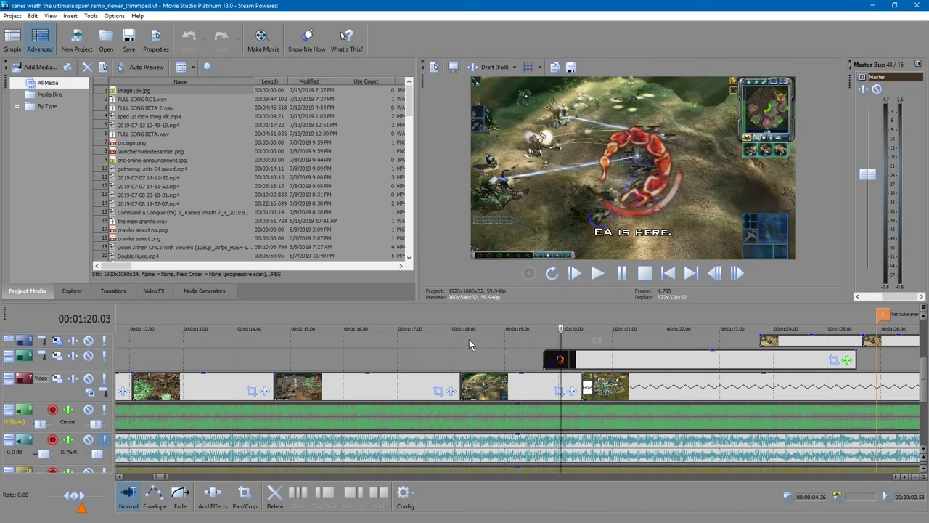
- Play the 2009 footage section from about 4:25 and scrub its final clips between 4:30 and 4:32
scroll(610, 321, down, 8)
click(714, 326)
scroll(570, 346, up, 8)
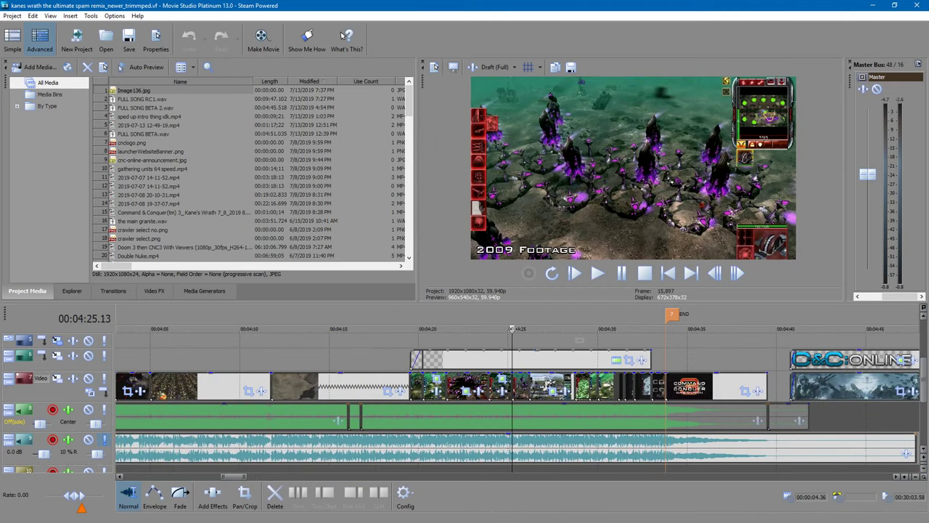
key(space)
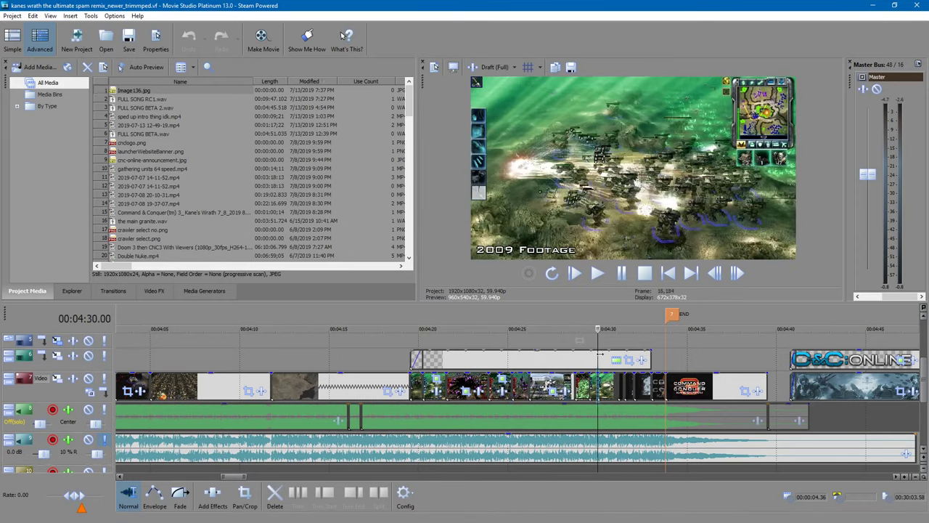
drag(596, 360, 497, 355)
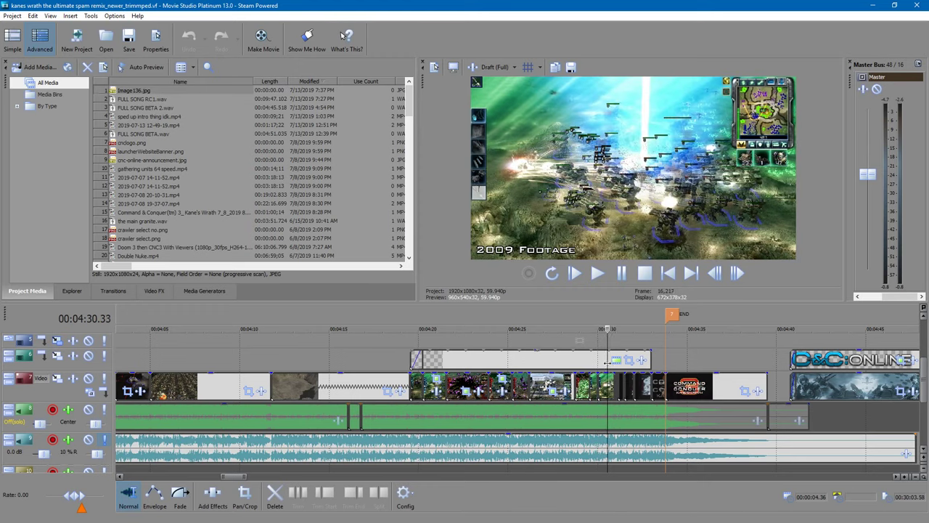
drag(611, 363, 639, 367)
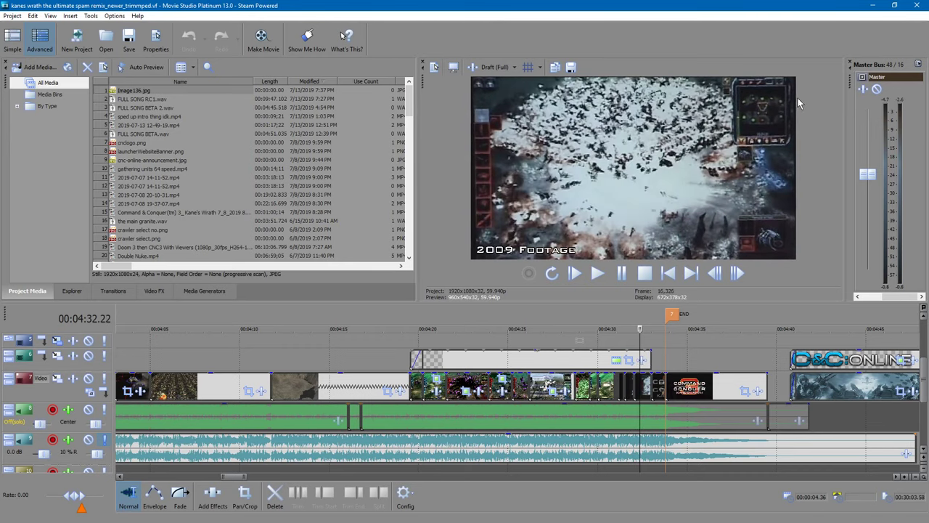
drag(640, 363, 598, 363)
drag(601, 322, 613, 319)
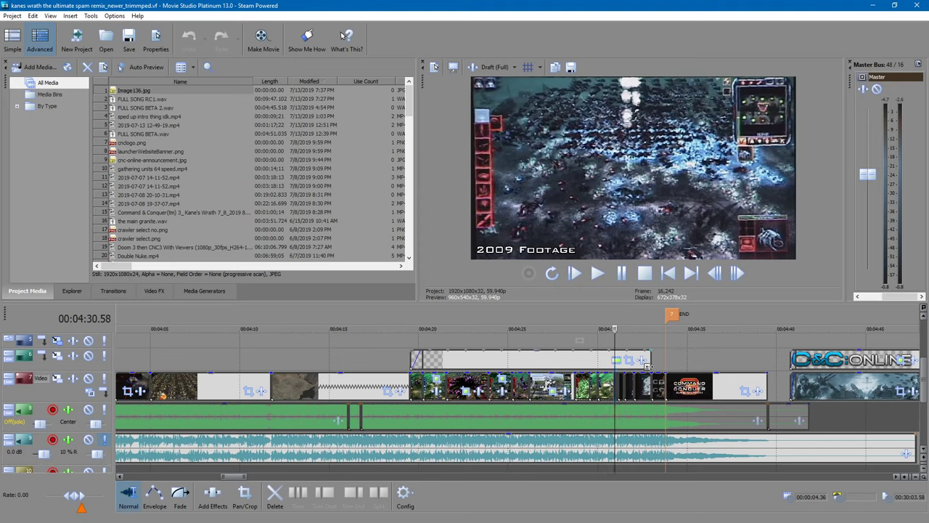
- Copy the short double nuke clip at 4:31 and paste it into the empty timeline area at about 5:07
scroll(647, 367, up, 10)
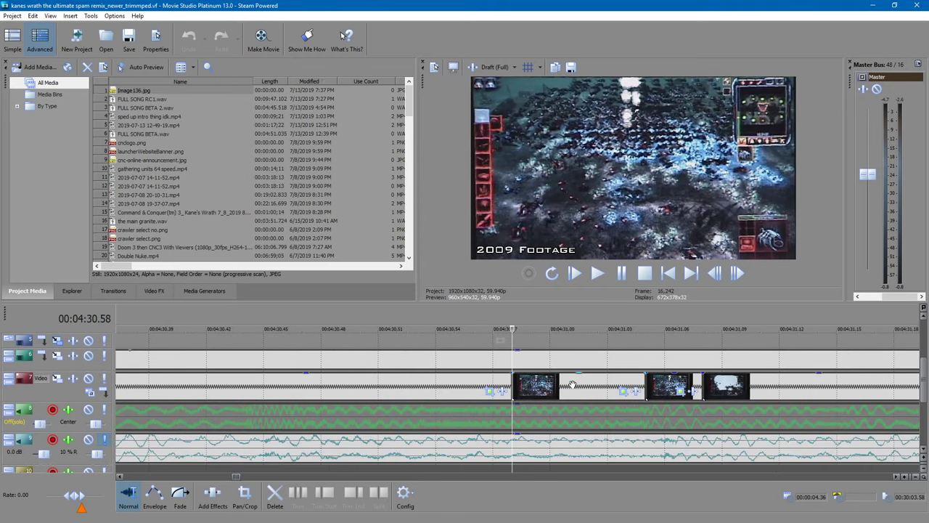
click(571, 385)
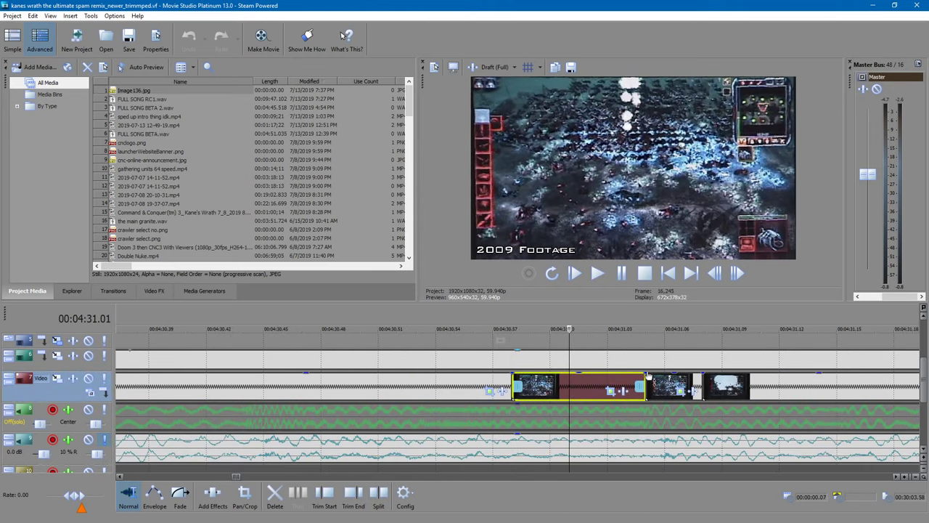
scroll(640, 366, down, 9)
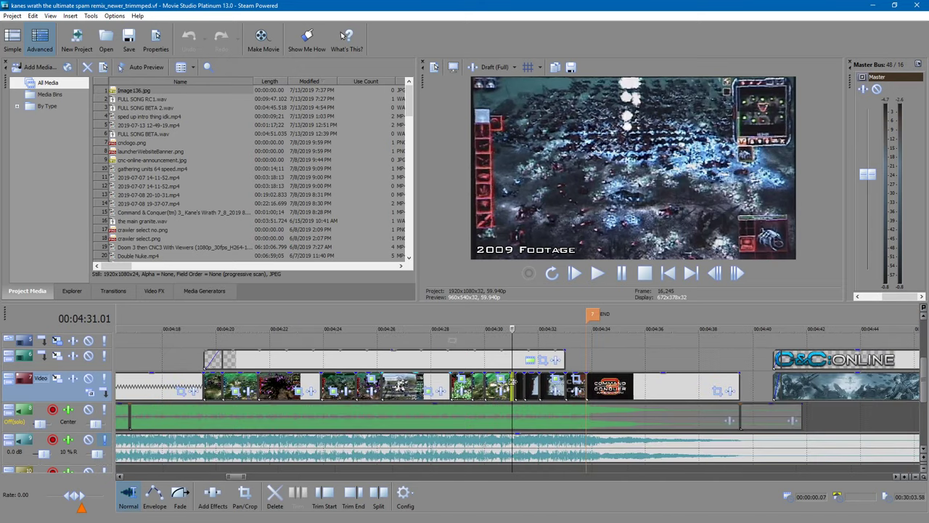
scroll(518, 399, down, 5)
click(676, 326)
scroll(663, 388, up, 4)
key(ctrl+v)
scroll(561, 384, up, 10)
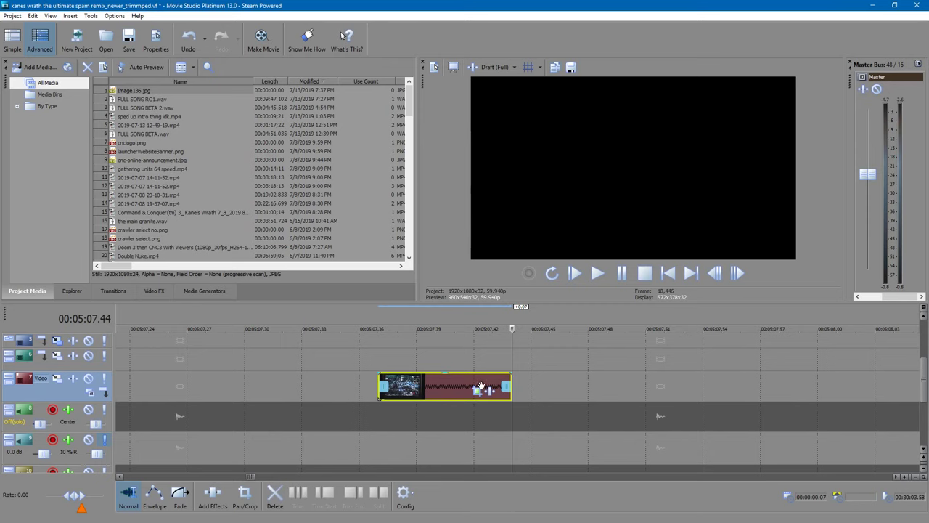
- Enlarge the pasted clip's Pan/Crop frame to about 2,272 by 1,278 to reveal the uncropped source footage
click(477, 391)
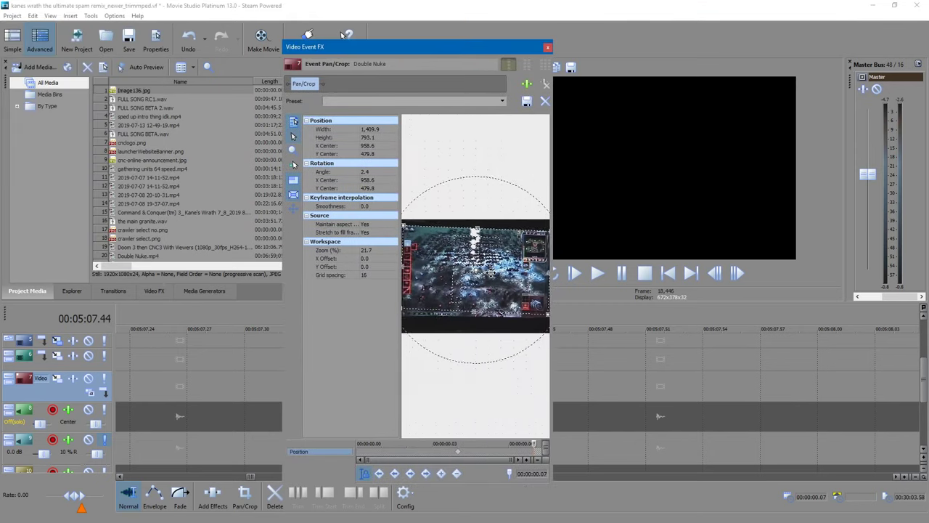
scroll(484, 322, up, 2)
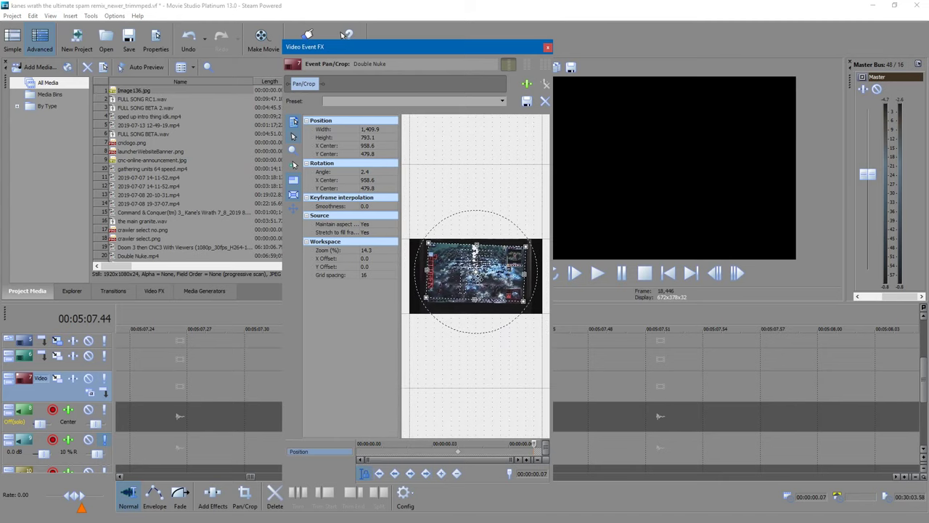
drag(442, 46, 173, 57)
click(418, 329)
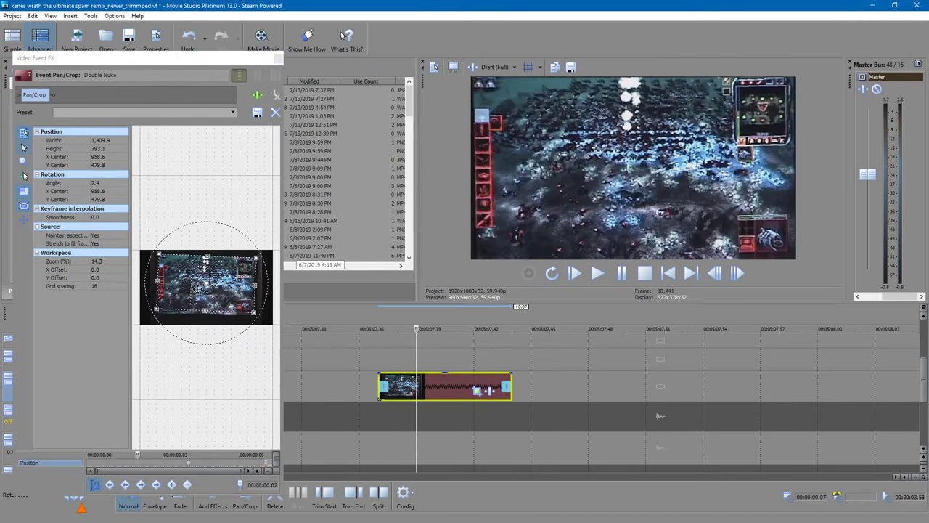
right_click(218, 285)
click(237, 249)
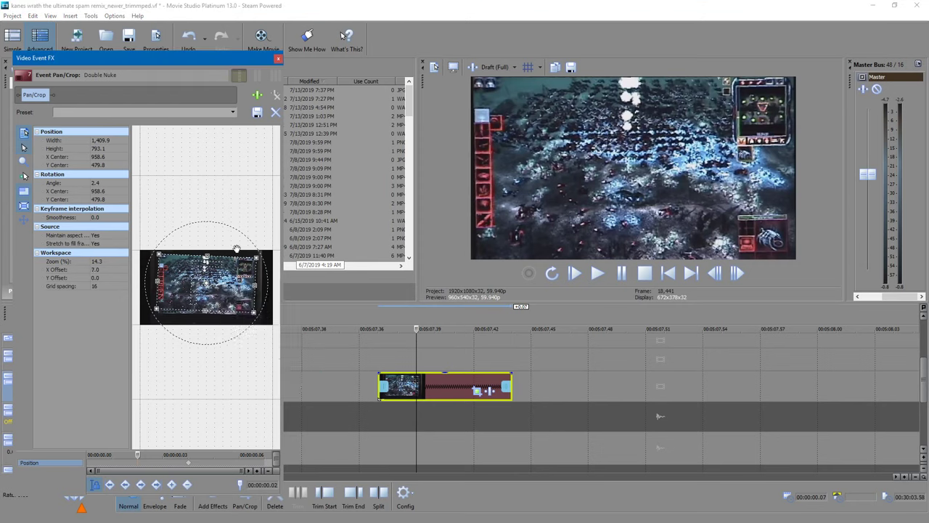
drag(261, 316, 283, 330)
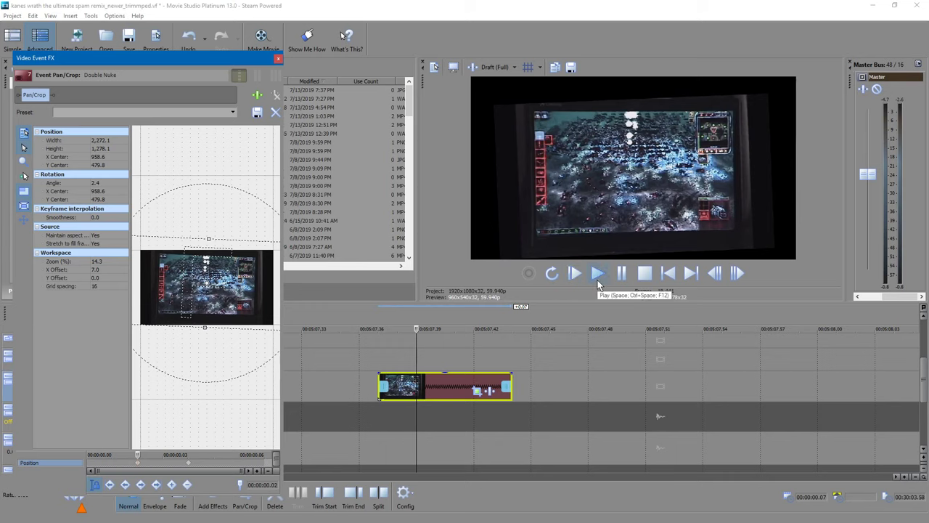
- Extend the end of the pasted clip to a length of 00:00:00.14 and scrub through it
drag(510, 379, 644, 379)
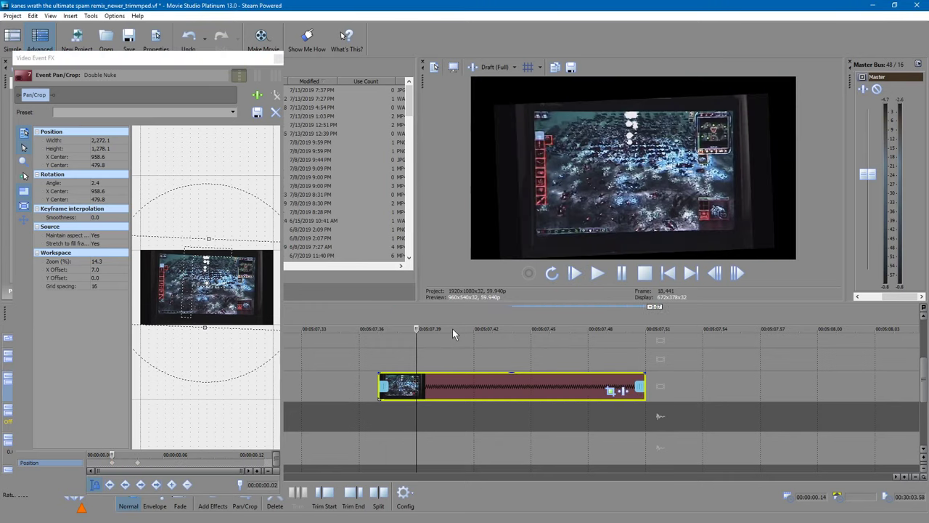
click(454, 328)
drag(460, 328, 578, 336)
drag(659, 331, 415, 331)
- Edit the playback rate in the pasted clip's properties and apply it
right_click(512, 387)
click(558, 374)
click(446, 226)
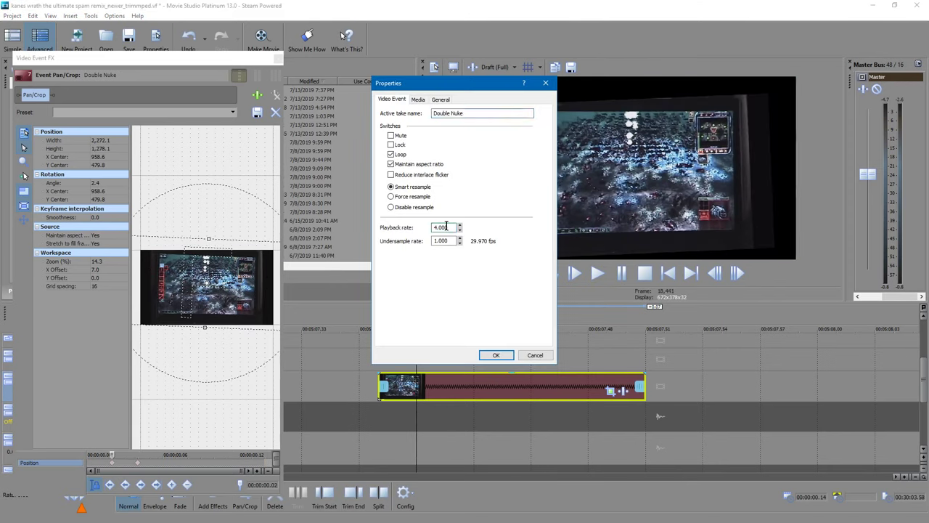
click(493, 356)
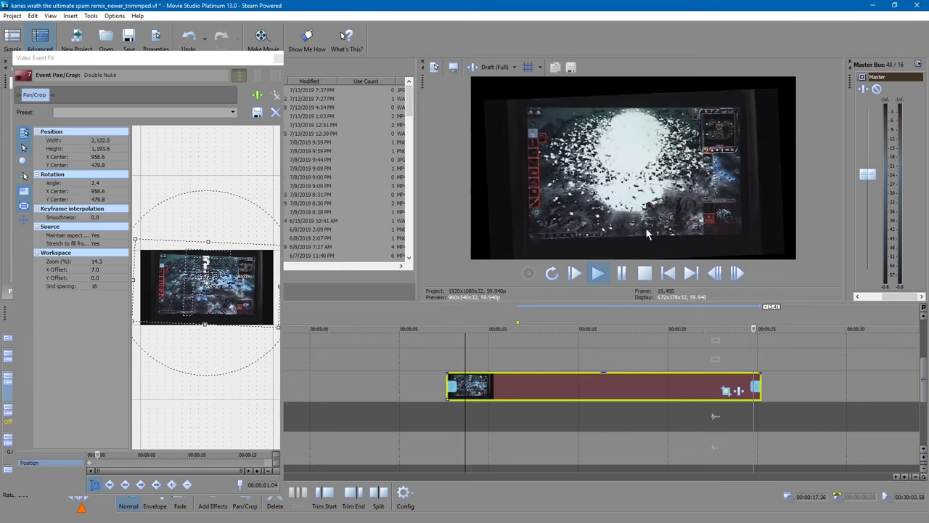
- Extend the pasted nuke clip to 00:00:33.47, play its explosion, and close the Pan/Crop window
key(Return)
drag(761, 385, 888, 385)
scroll(705, 415, down, 1)
drag(566, 389, 652, 387)
click(596, 274)
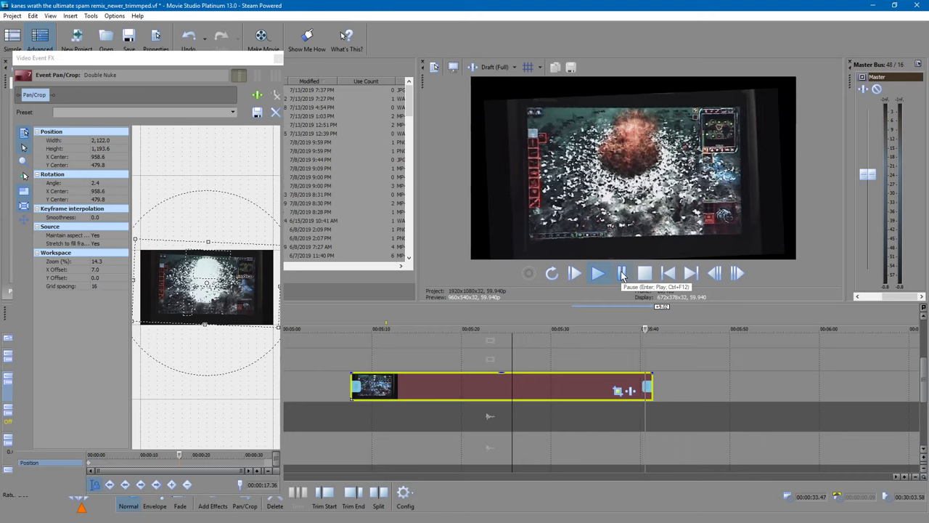
scroll(472, 374, down, 5)
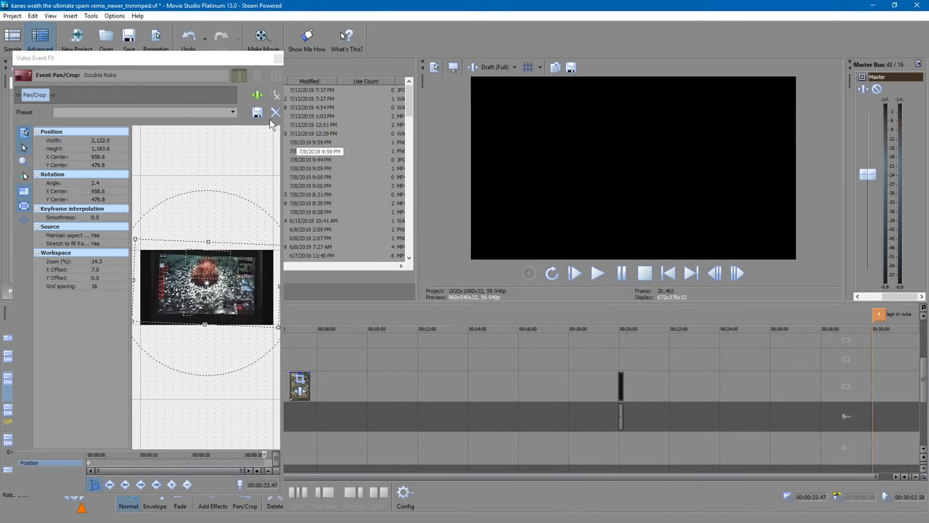
click(272, 63)
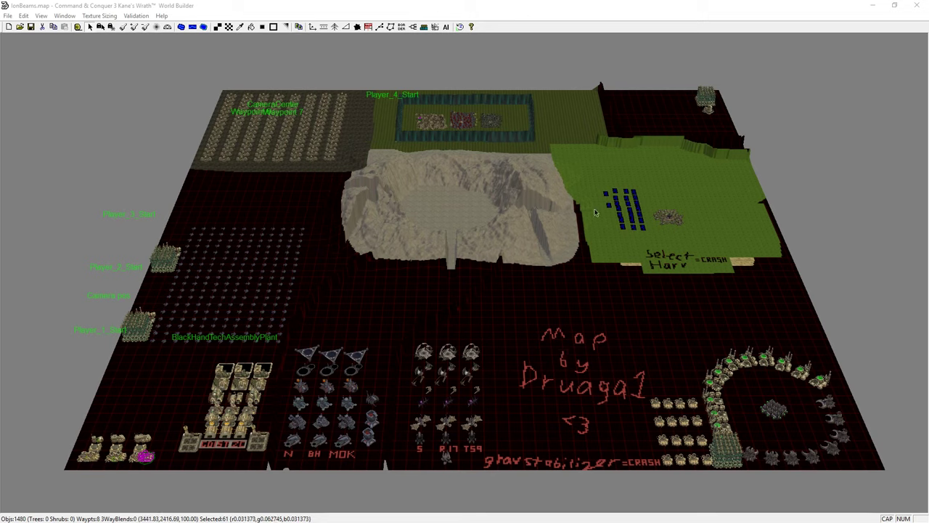
- Switch to World Builder and examine the rows of faction buildings along the near edge of the IonBeams map
click(562, 118)
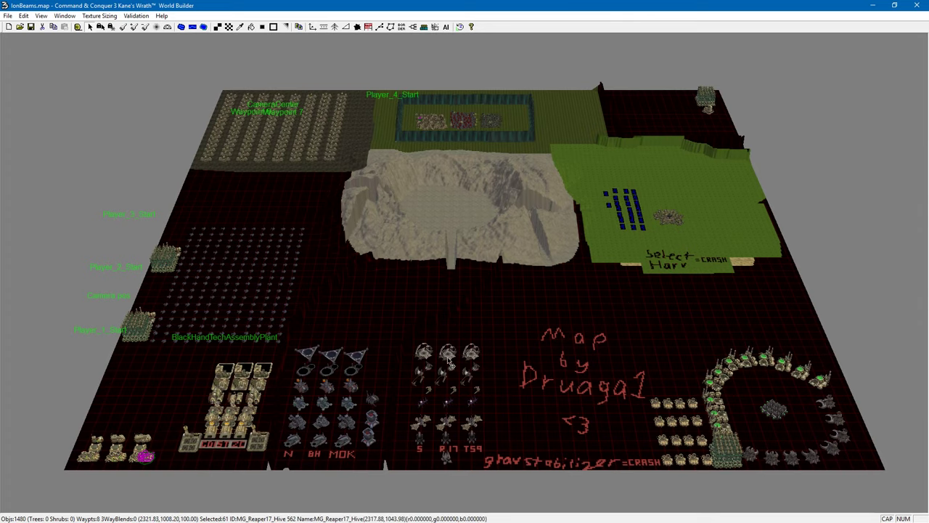
scroll(453, 360, up, 1)
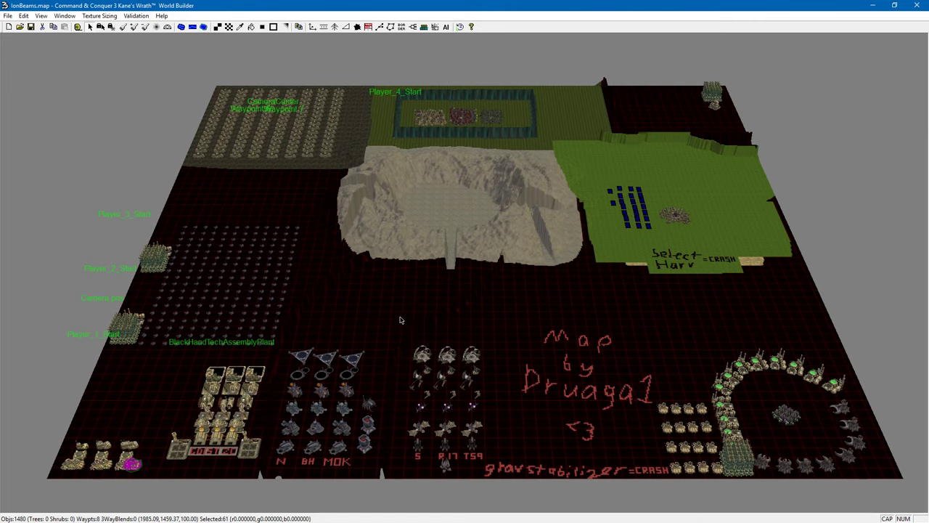
scroll(408, 310, up, 5)
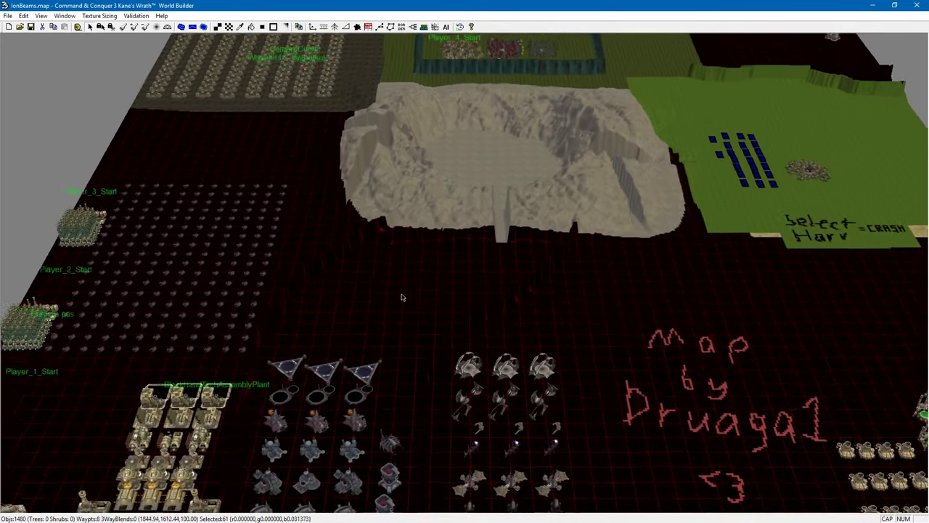
scroll(401, 300, up, 2)
drag(400, 303, 494, 140)
drag(395, 283, 443, 102)
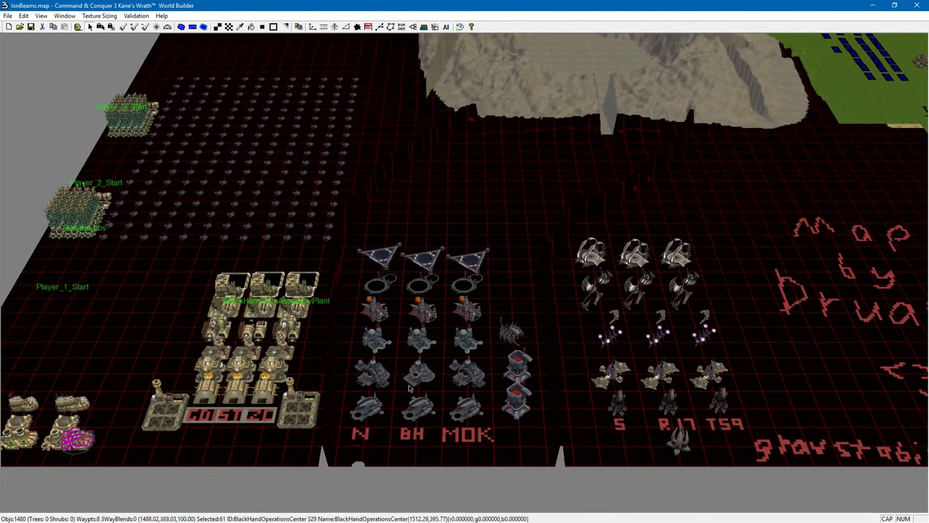
drag(563, 237, 467, 334)
- Look over the whole IonBeams map, from the crater and Player_4_Start area to the ring of Reaper17 growth stimulators
scroll(466, 334, down, 5)
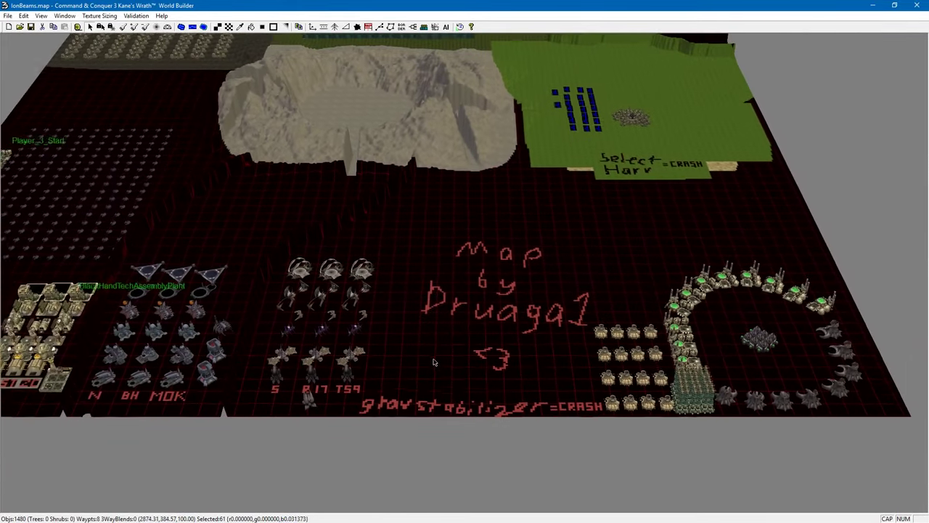
scroll(376, 238, down, 3)
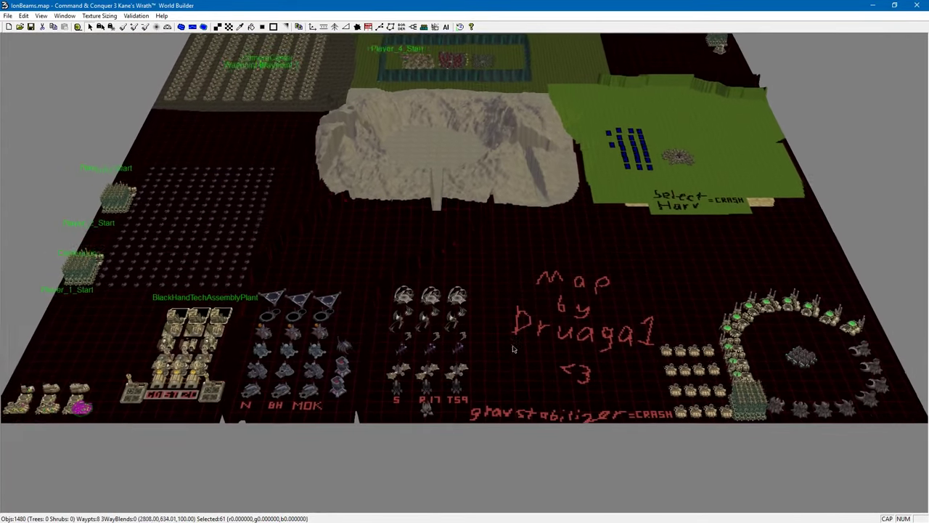
scroll(422, 255, up, 2)
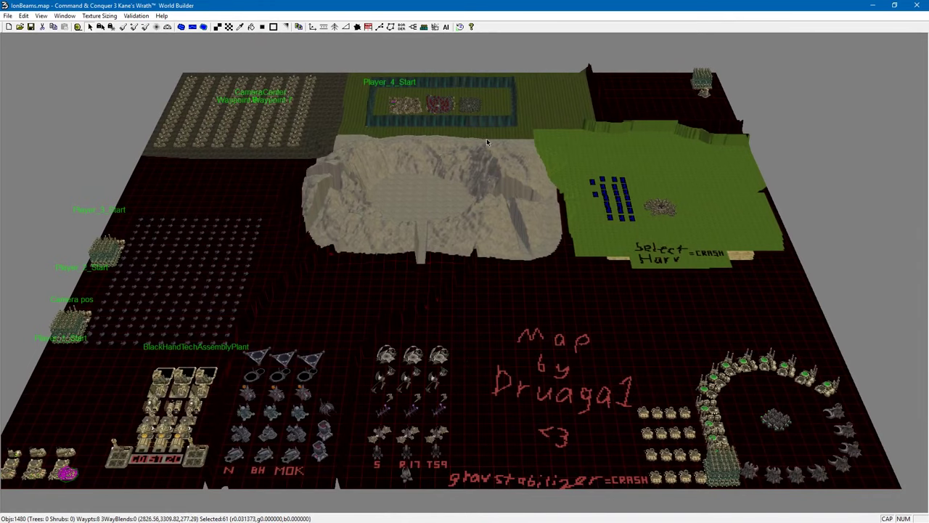
drag(481, 181, 520, 214)
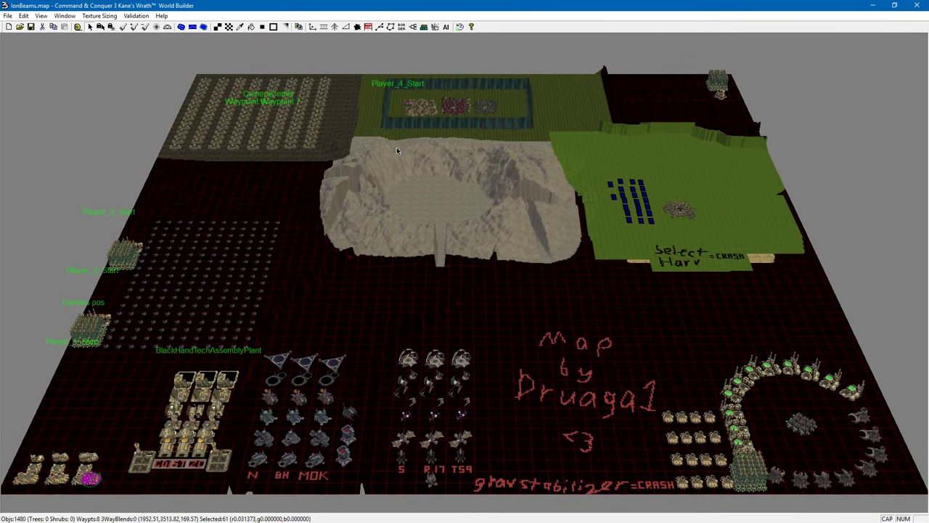
scroll(331, 355, up, 1)
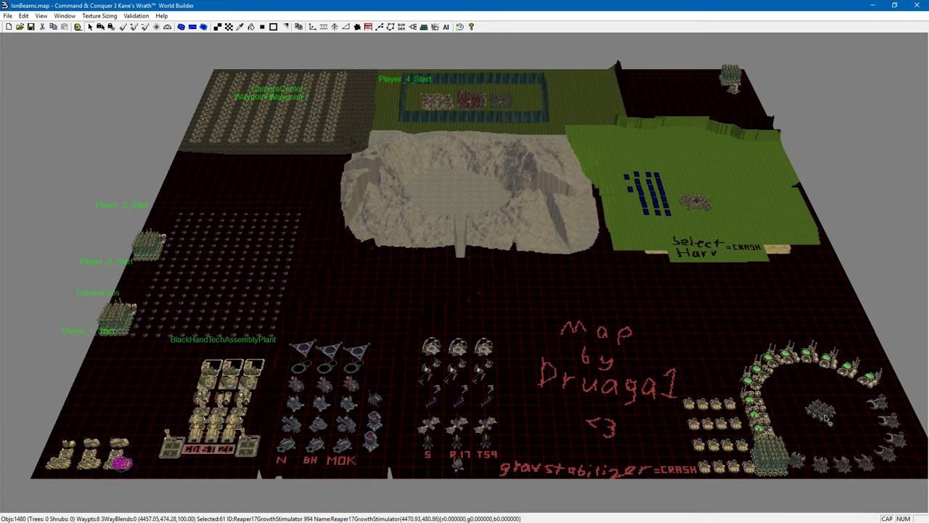
- Survey the full IonBeams map, from the faction buildings along the near edge to the terrain areas along the far edge
scroll(668, 356, up, 1)
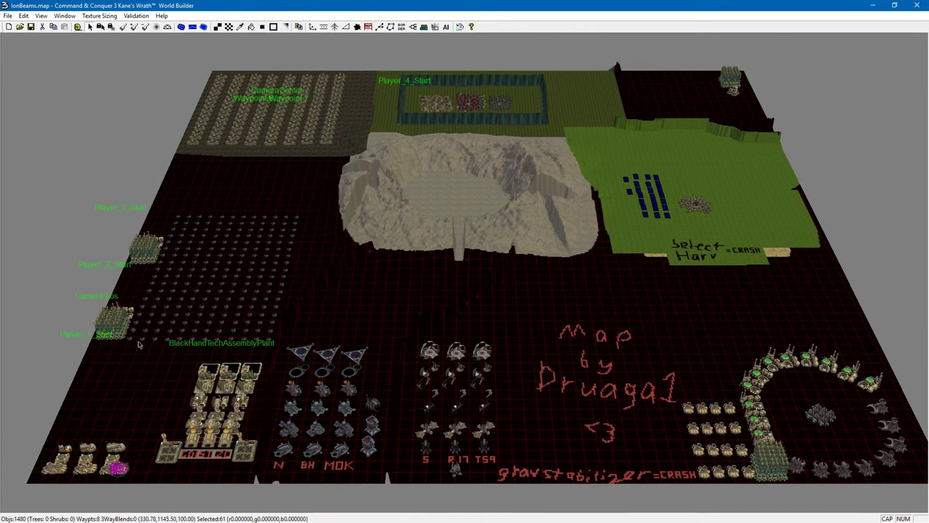
drag(143, 413, 699, 178)
drag(579, 305, 748, 127)
drag(384, 178, 285, 229)
drag(556, 278, 581, 279)
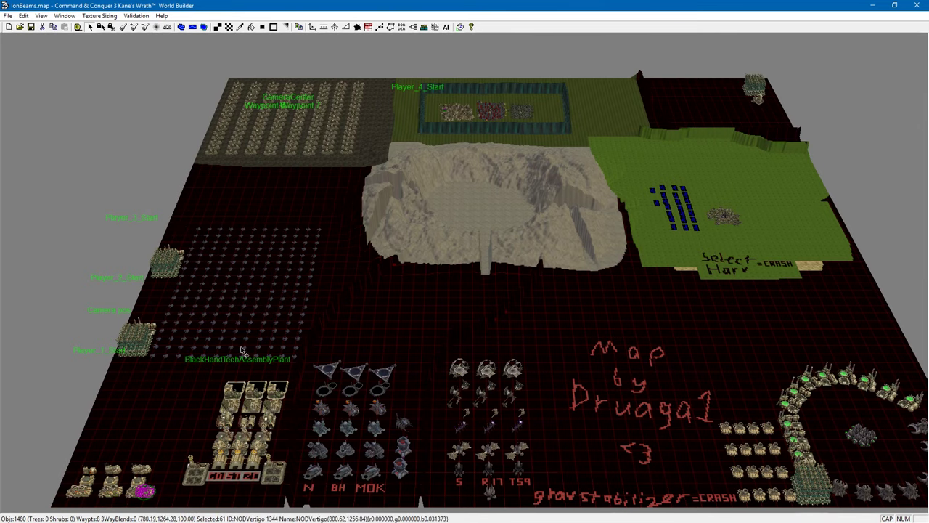
scroll(174, 346, down, 2)
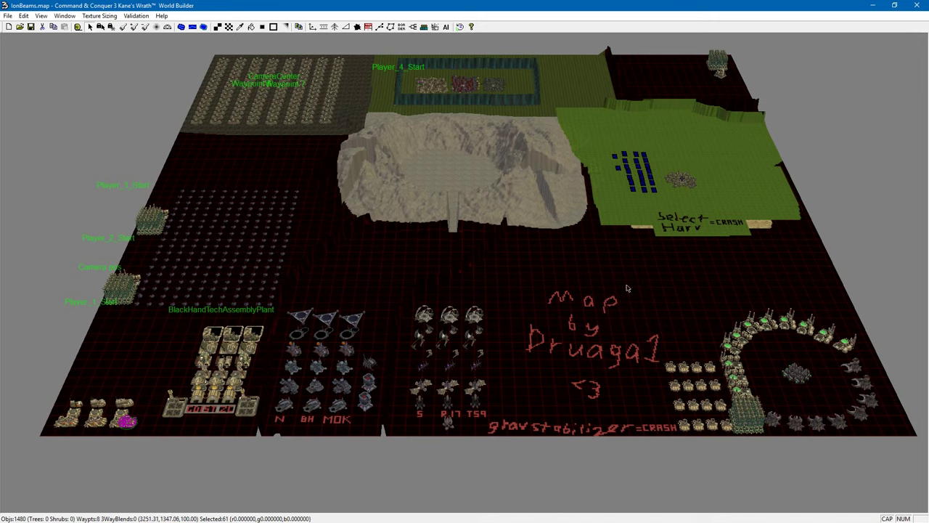
drag(104, 276, 176, 309)
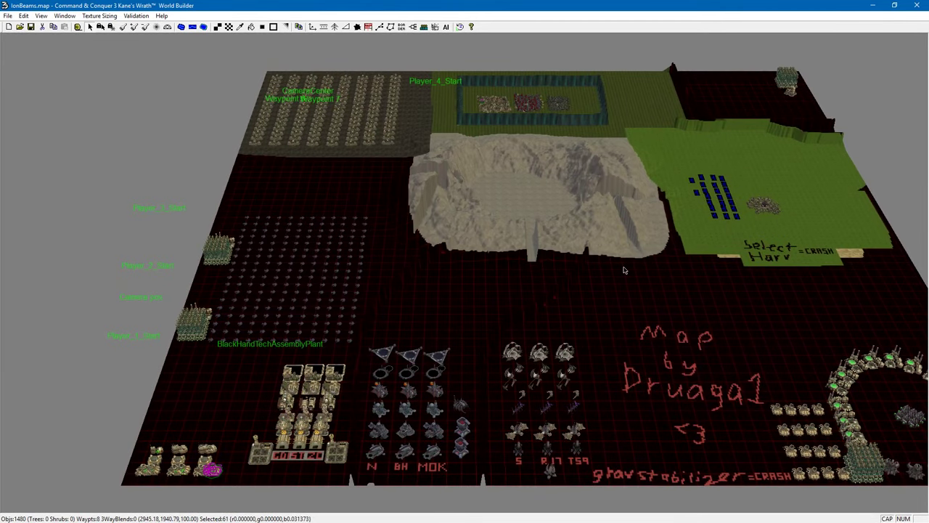
key(Right)
key(Right)
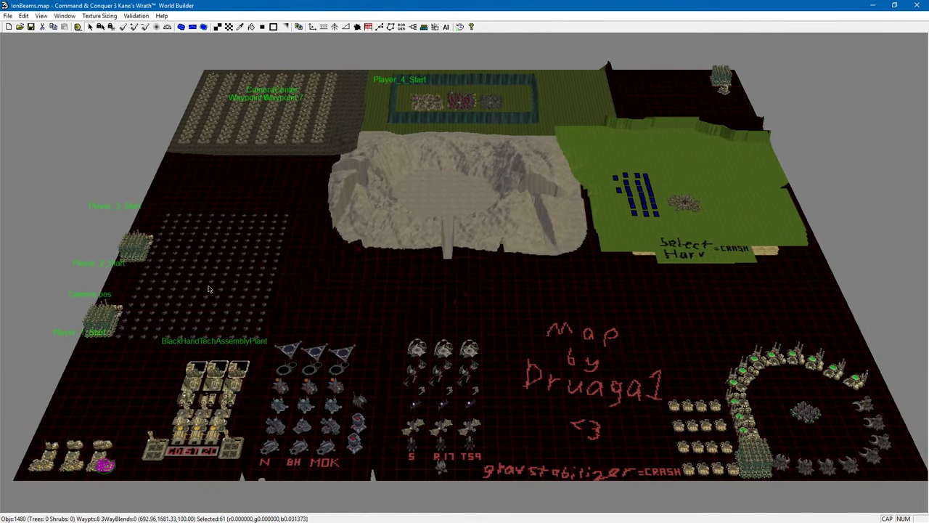
key(Down)
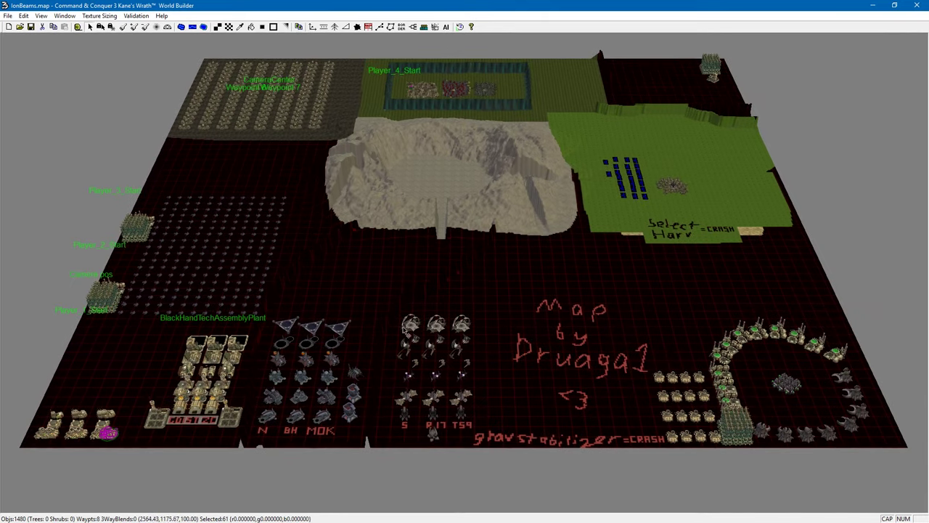
key(Down)
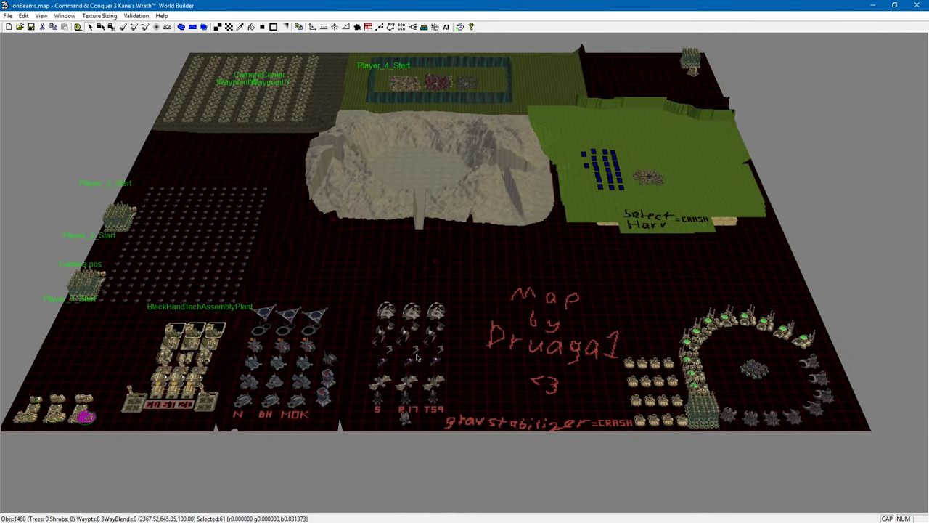
key(Up)
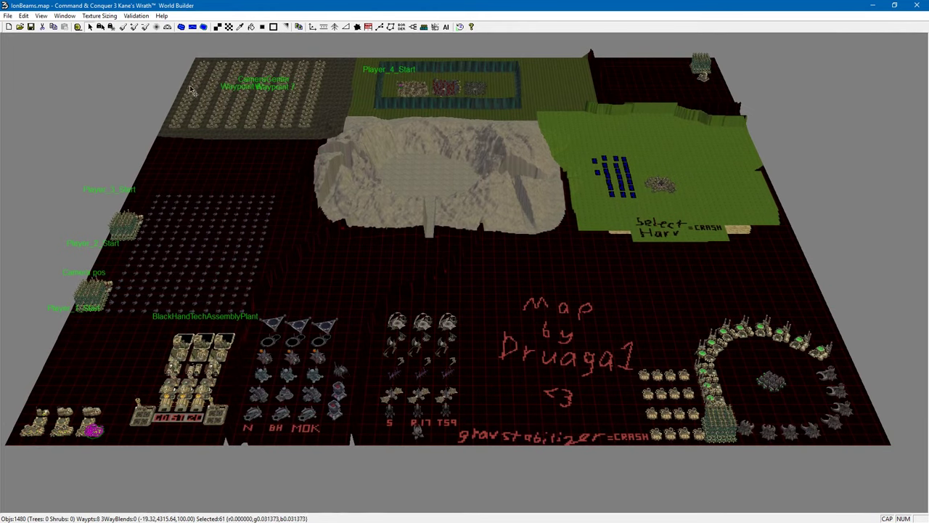
- Examine the grid of identical structures on the dark terrain in the map's far corner, around CameraCenter and Waypoint 6
scroll(676, 435, up, 5)
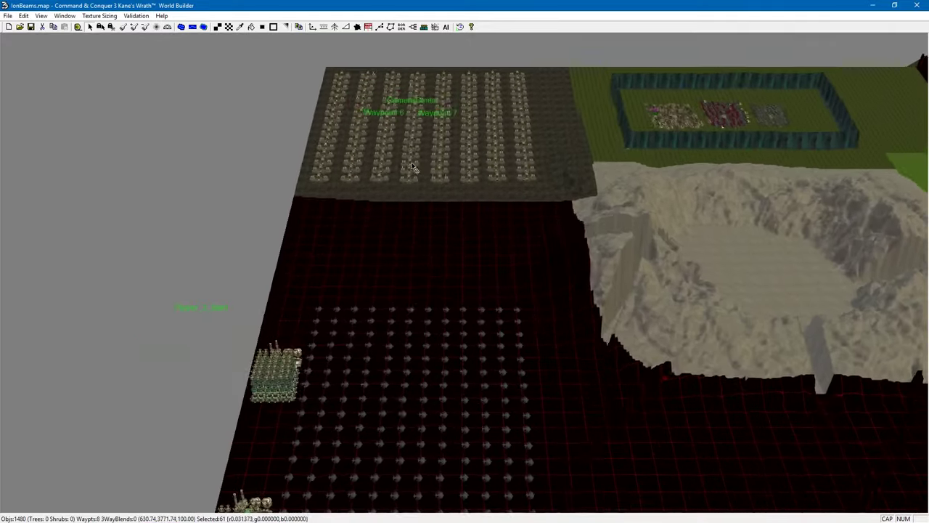
key(Up)
key(Up)
key(Up)
key(Up)
key(Up)
key(Up)
key(Up)
key(Up)
key(Up)
key(Up)
key(Up)
key(Up)
key(Up)
key(Up)
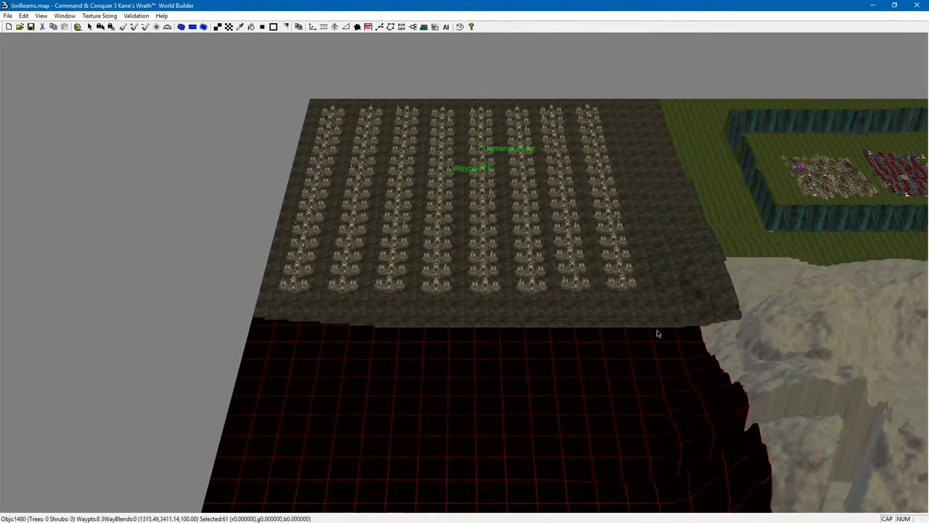
- Inspect the three dense blocks of units inside the walled enclosure on the striped grass area behind the crater
drag(657, 333, 564, 328)
scroll(564, 327, down, 3)
drag(651, 332, 415, 447)
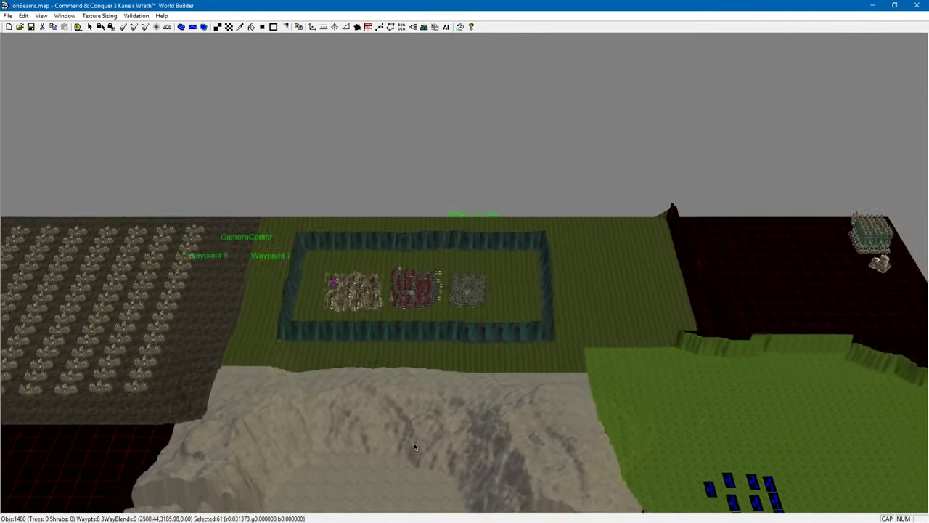
key(Up)
key(Up)
key(Up)
key(Up)
key(Up)
key(Up)
key(Up)
key(Up)
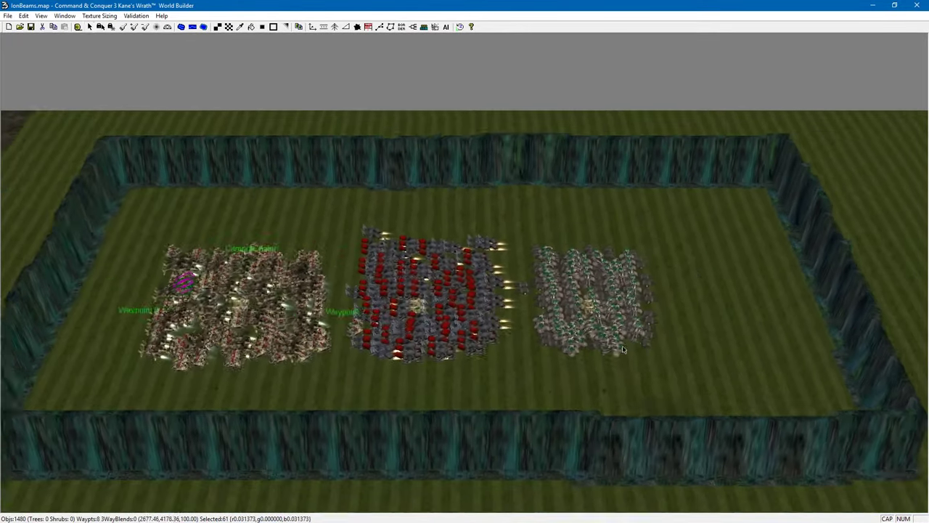
key(Down)
key(Down)
key(Down)
key(Down)
key(Down)
key(Down)
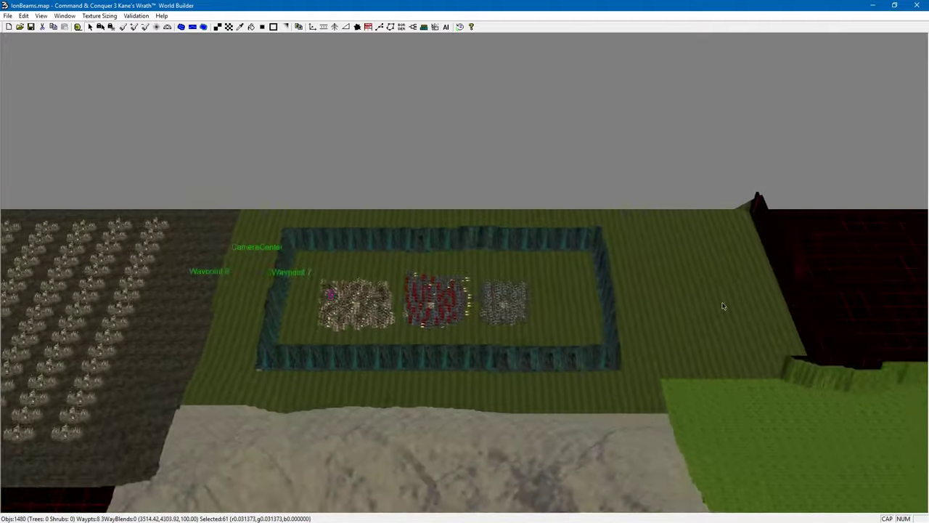
- Look at the far corner beyond Player_4_Start, with its stacked block of objects and single building
key(Right)
key(Right)
key(Right)
key(Right)
key(Right)
key(Right)
key(Right)
key(Right)
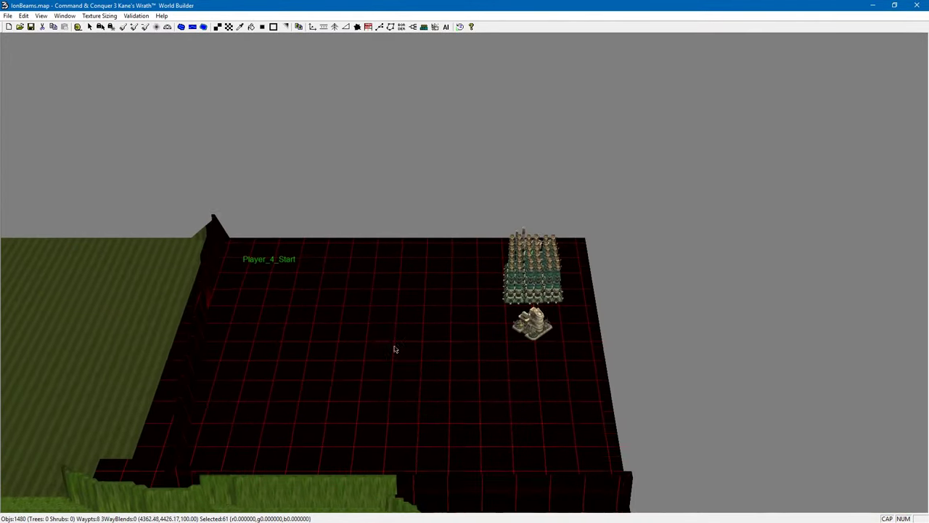
- Examine the ring of SteelTalonsHeavyHarvester units and the rows of GDI Zone Trooper tiles on the green field
drag(380, 357, 683, 178)
scroll(503, 415, down, 3)
drag(504, 415, 617, 123)
drag(388, 185, 41, 418)
scroll(427, 405, up, 3)
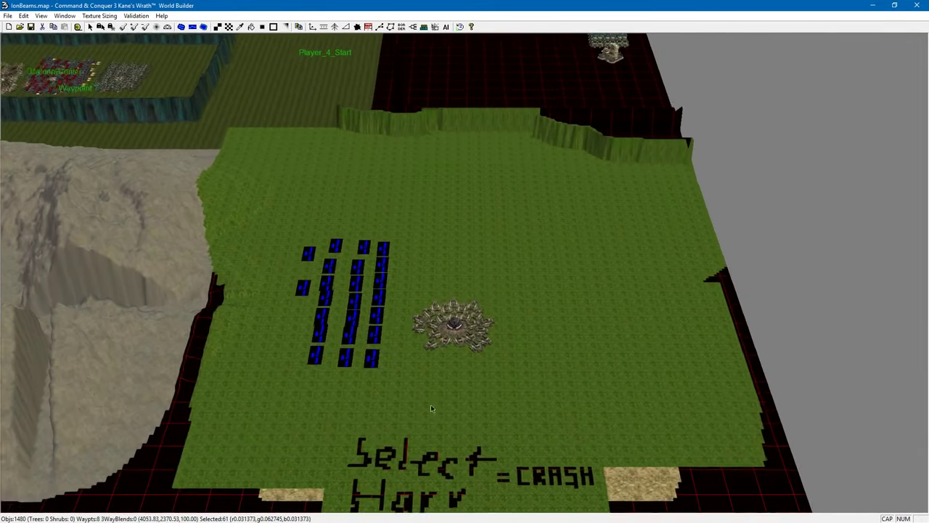
scroll(426, 408, up, 6)
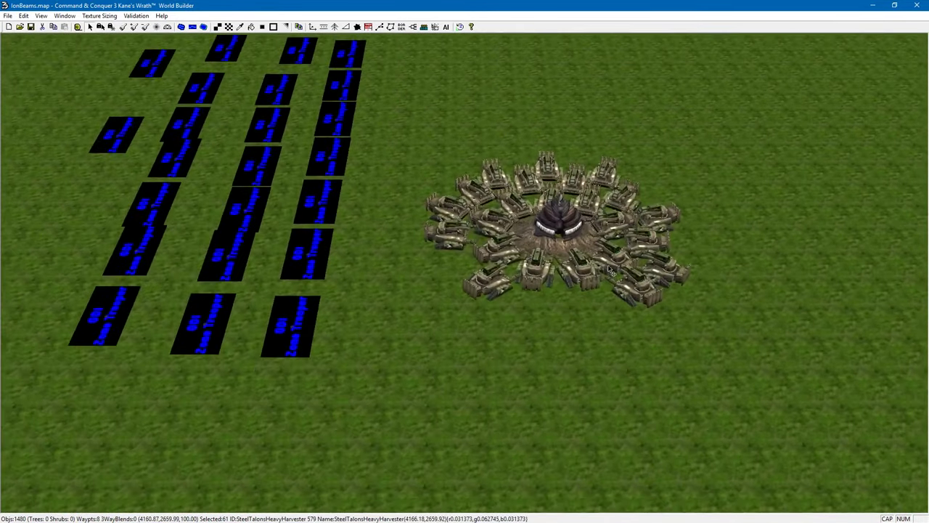
scroll(606, 276, up, 2)
drag(593, 337, 561, 365)
scroll(561, 365, down, 2)
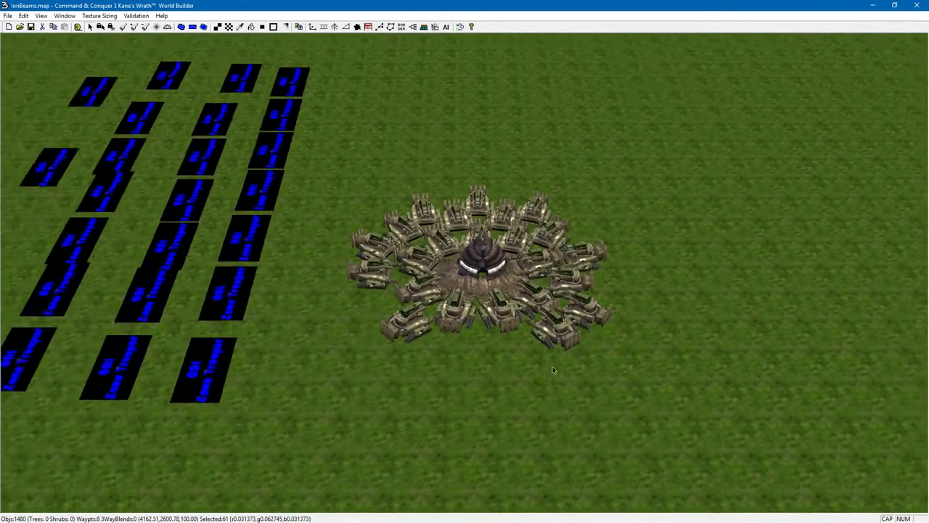
scroll(380, 293, down, 2)
scroll(501, 319, down, 2)
scroll(498, 327, up, 6)
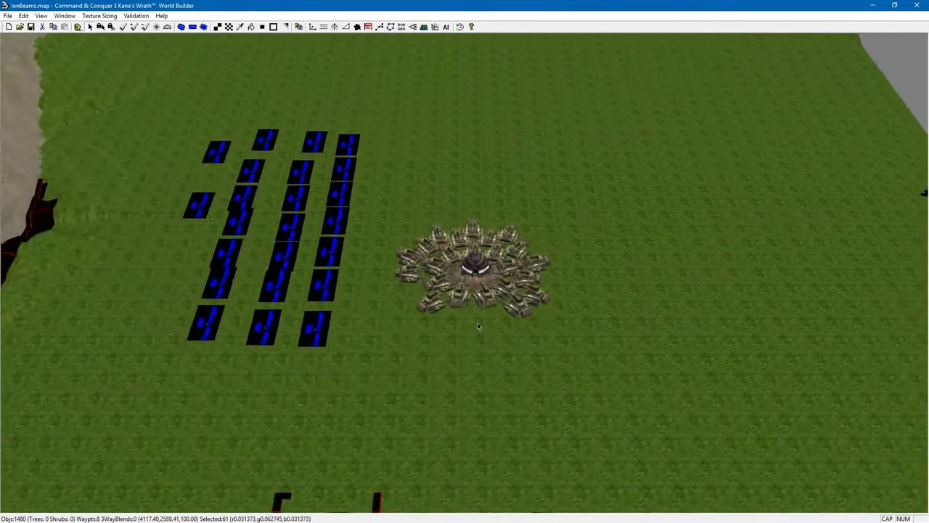
scroll(505, 359, down, 2)
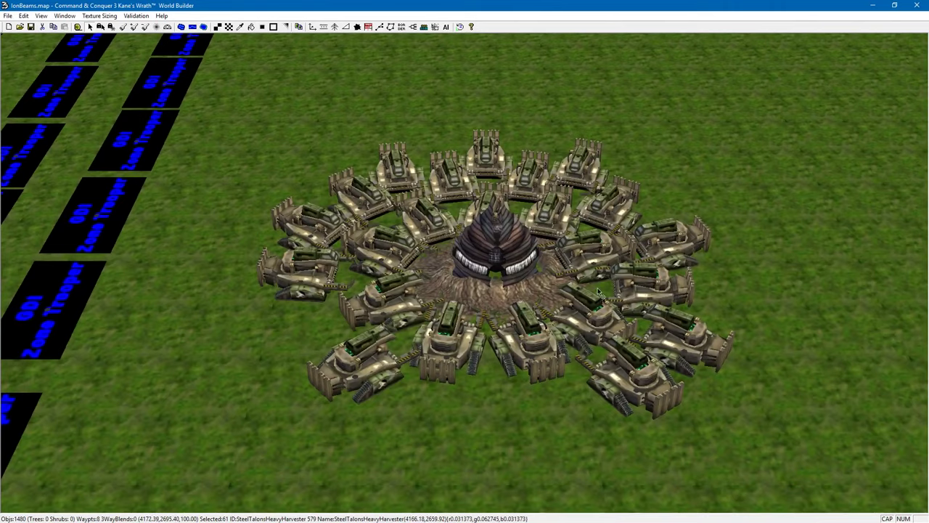
scroll(613, 349, up, 2)
scroll(615, 345, down, 1)
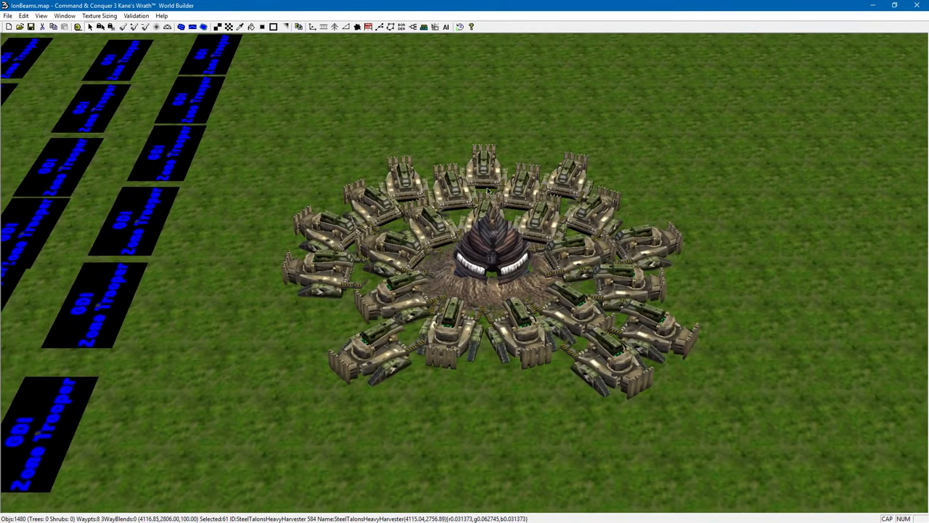
scroll(513, 352, down, 3)
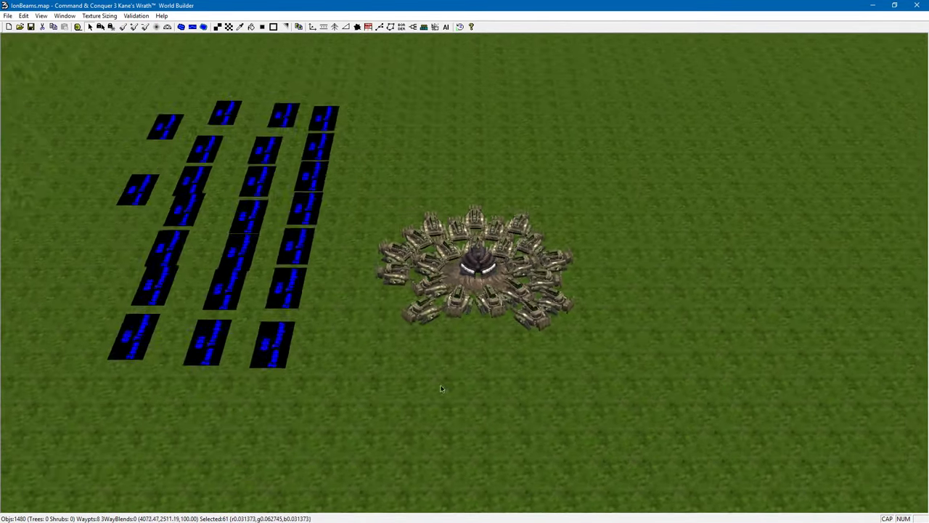
scroll(407, 289, up, 2)
scroll(407, 289, up, 3)
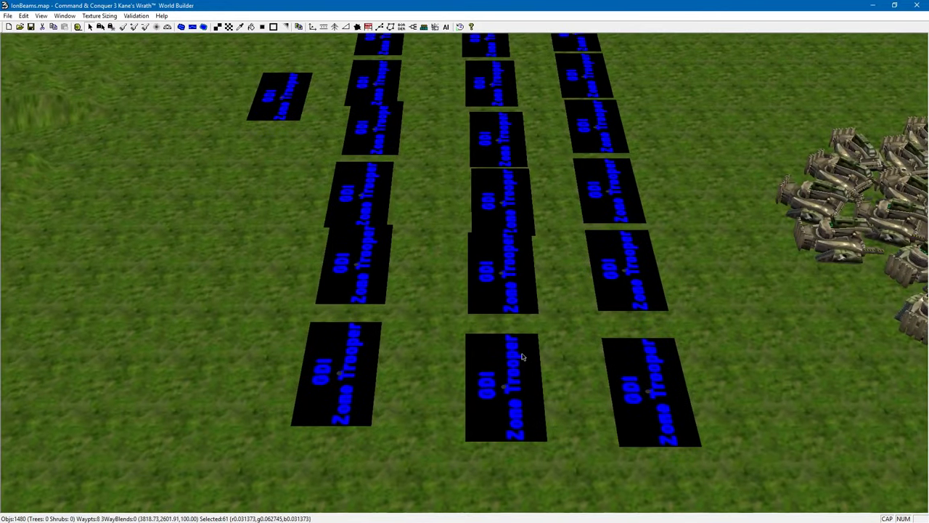
drag(524, 245, 310, 249)
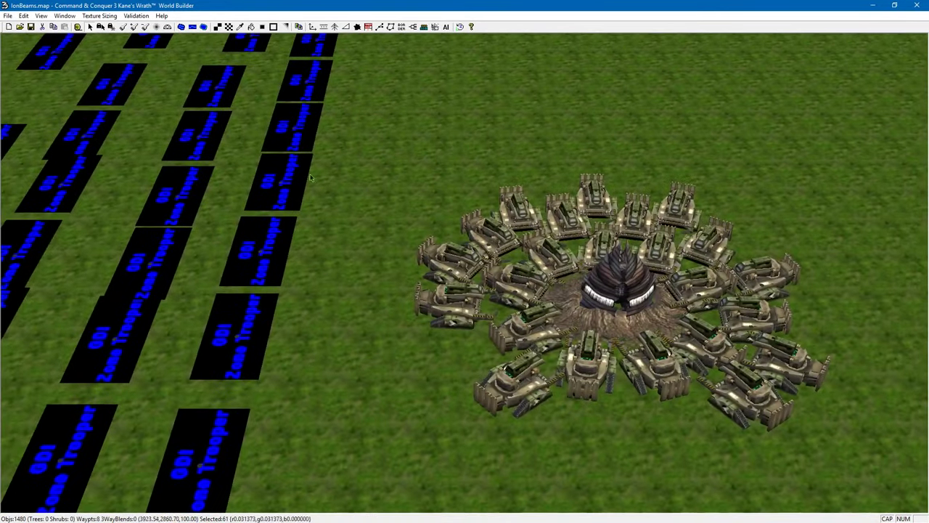
scroll(442, 319, down, 6)
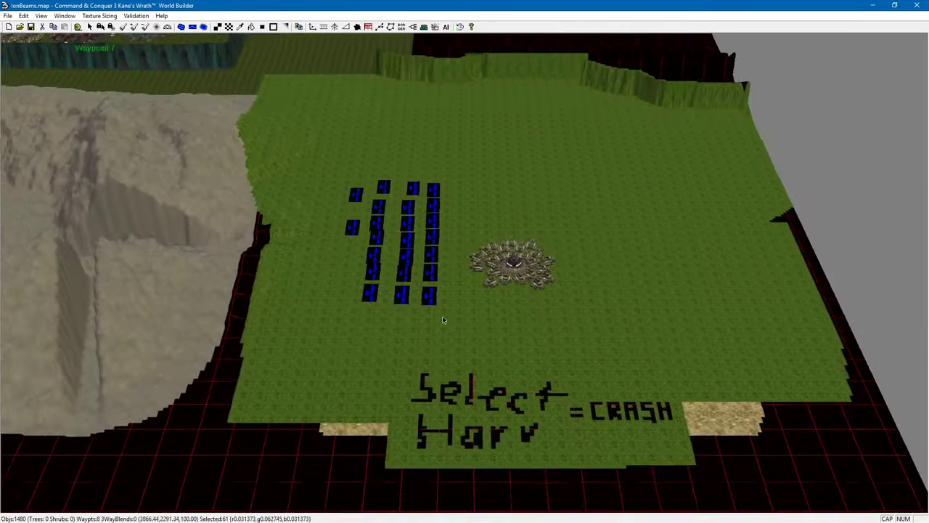
- Review the "Select Harv = CRASH" lettering, the map author's signature and the "gravstabilizer=CRASH" lettering near the front edge
scroll(443, 320, down, 2)
drag(455, 402, 715, 184)
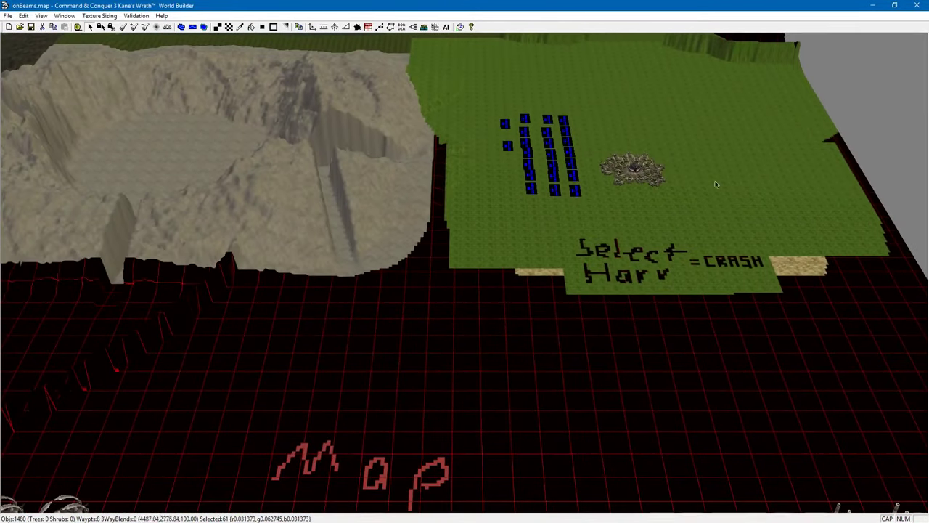
drag(523, 429, 610, 65)
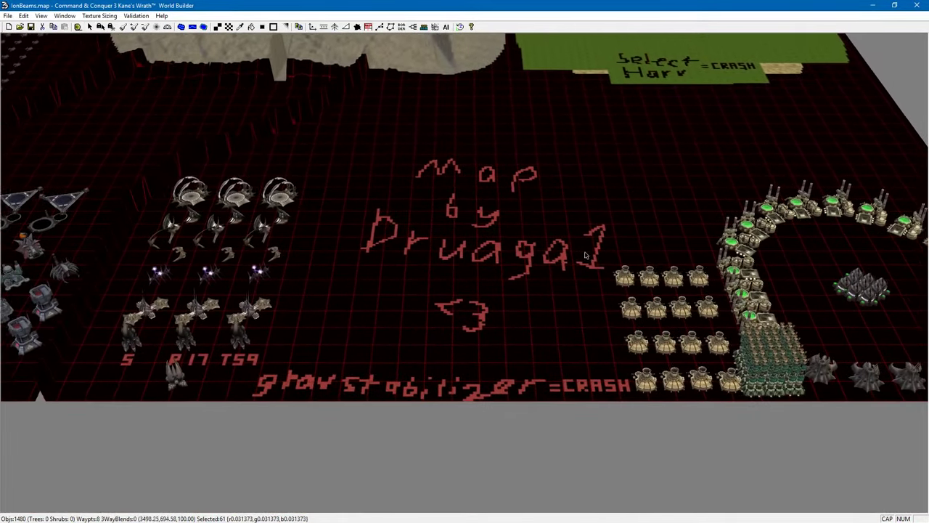
drag(684, 191, 398, 448)
drag(454, 291, 465, 388)
drag(485, 327, 568, 182)
drag(429, 363, 487, 287)
drag(616, 414, 576, 317)
scroll(575, 317, down, 2)
scroll(596, 319, up, 2)
drag(516, 340, 534, 339)
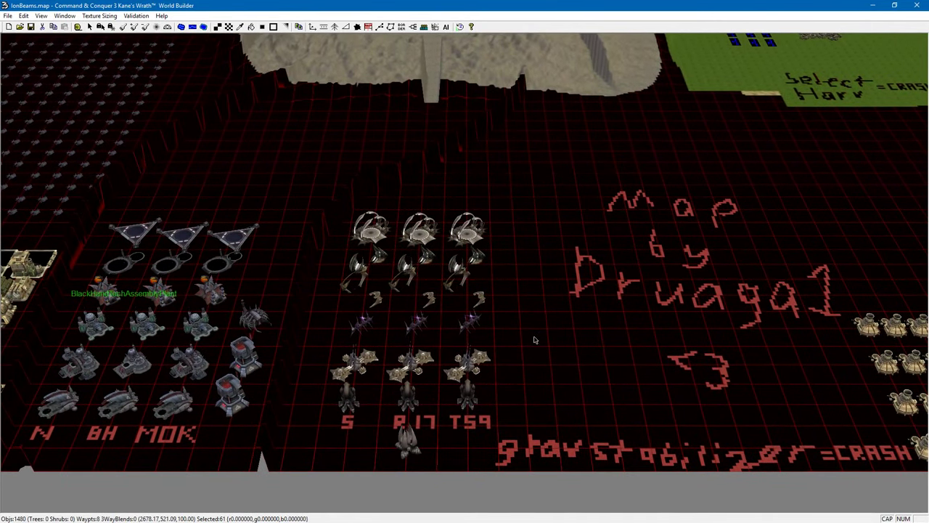
- Inspect the building columns labelled S, R17 and T59 beside the columns labelled N, BH and MOK
scroll(531, 359, up, 1)
drag(531, 359, 581, 348)
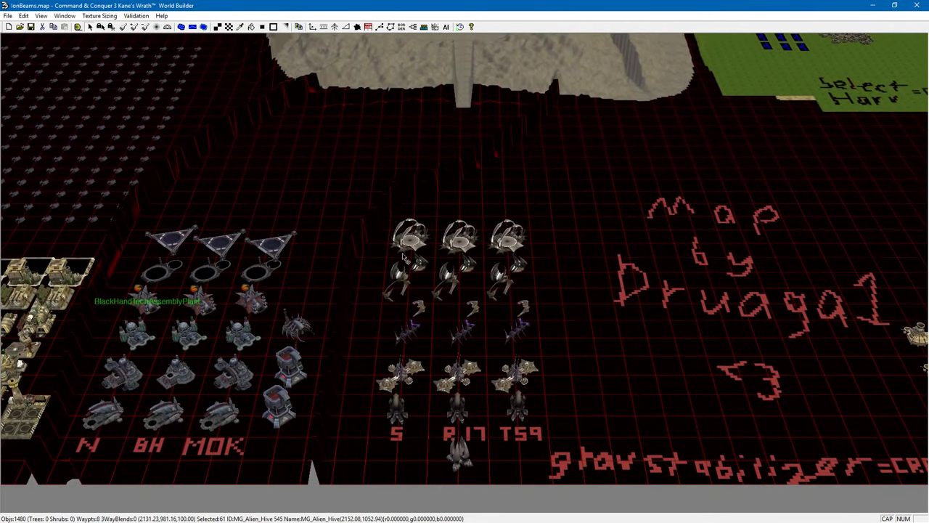
drag(511, 322, 553, 307)
drag(508, 163, 550, 141)
drag(406, 180, 353, 195)
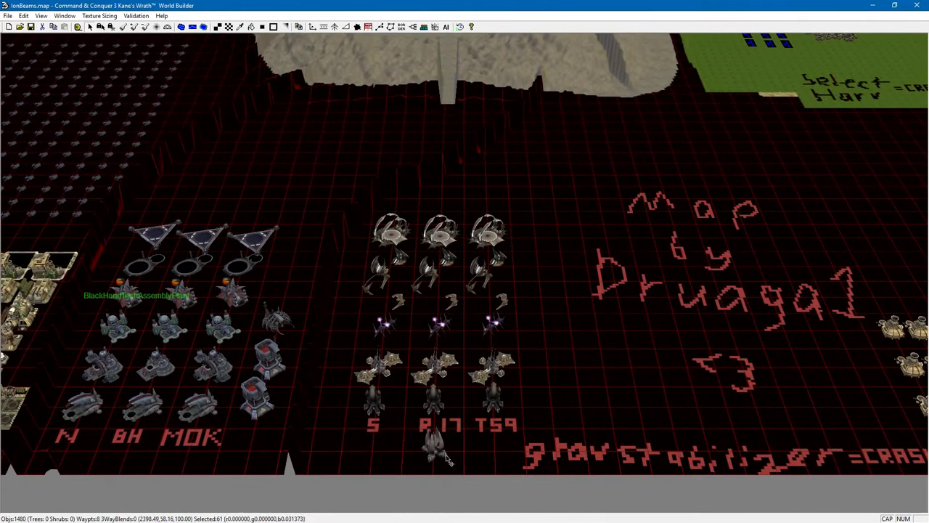
drag(579, 336, 265, 379)
drag(91, 290, 227, 279)
scroll(227, 279, down, 3)
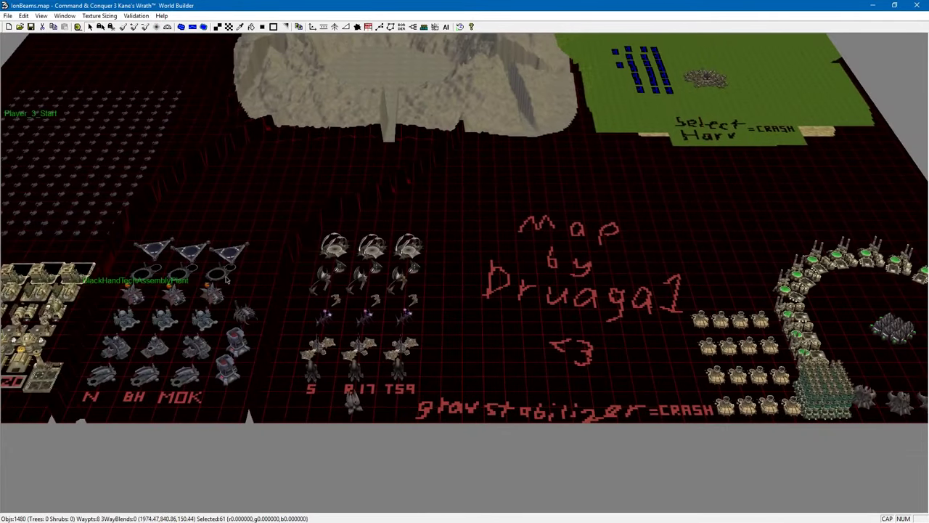
scroll(542, 358, up, 3)
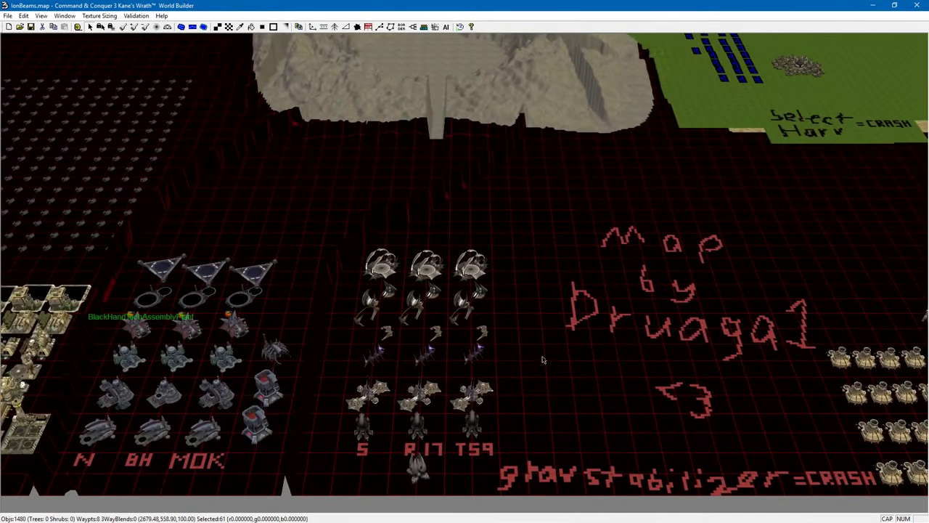
scroll(541, 359, up, 4)
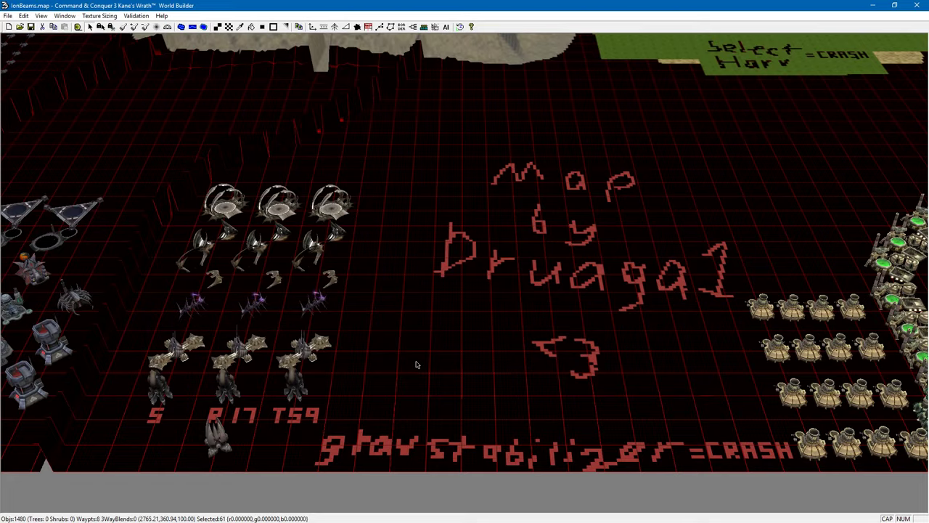
scroll(416, 365, down, 2)
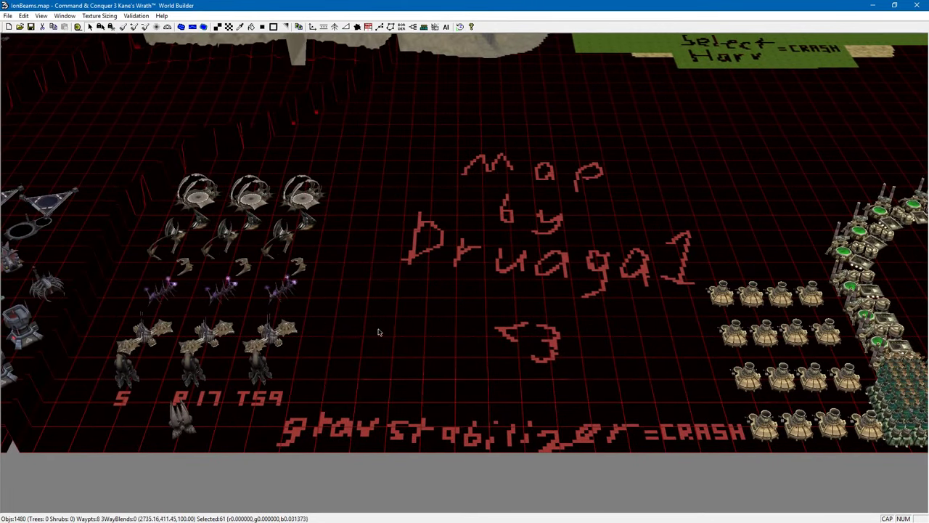
- Compare the faction building columns with the building rows and growth stimulator ring at the opposite end of the near edge
drag(378, 331, 834, 342)
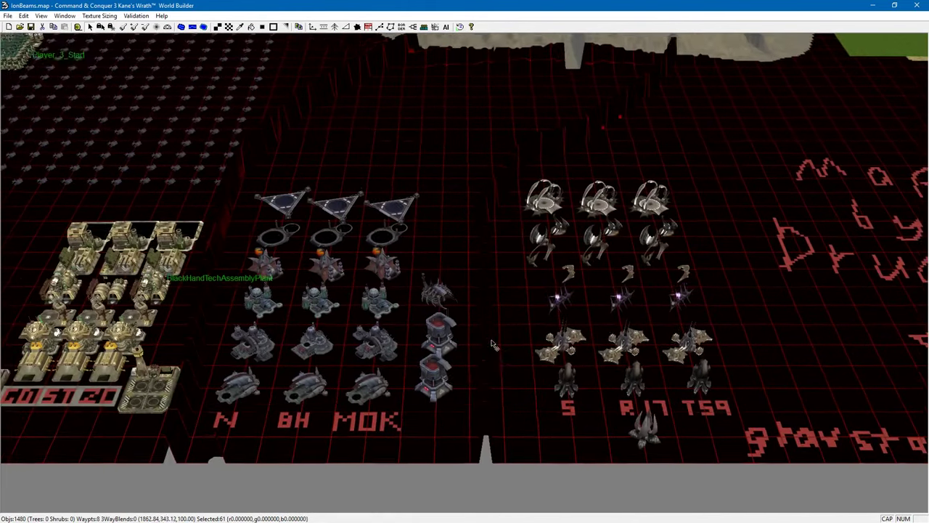
drag(450, 361, 540, 346)
drag(798, 344, 570, 361)
drag(502, 326, 488, 391)
drag(462, 357, 71, 253)
key(Left)
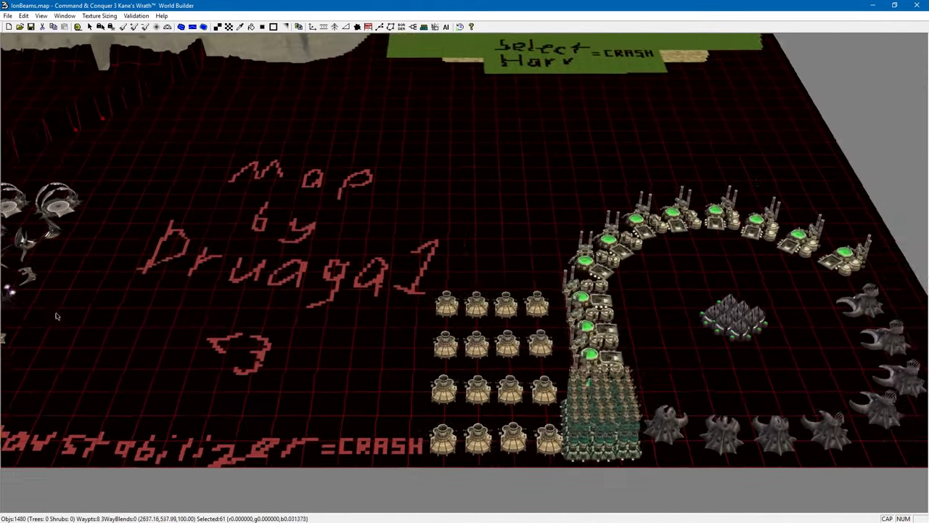
- Place extra hive buildings on the open ground between the T59 column and the map author's signature
key(Up)
key(Left)
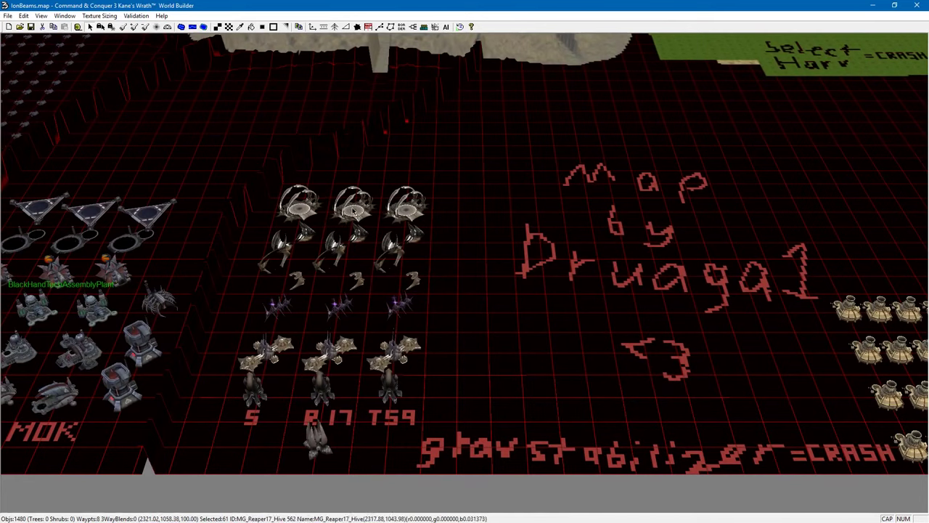
click(304, 211)
click(312, 27)
click(471, 190)
click(489, 324)
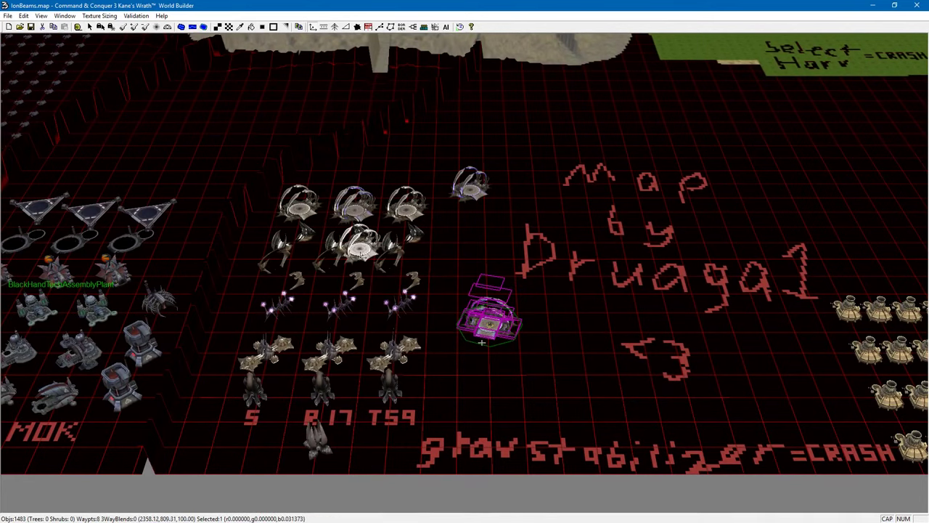
- Reset the editor's window positions and reactivate the object placement tool
key(alt+Tab)
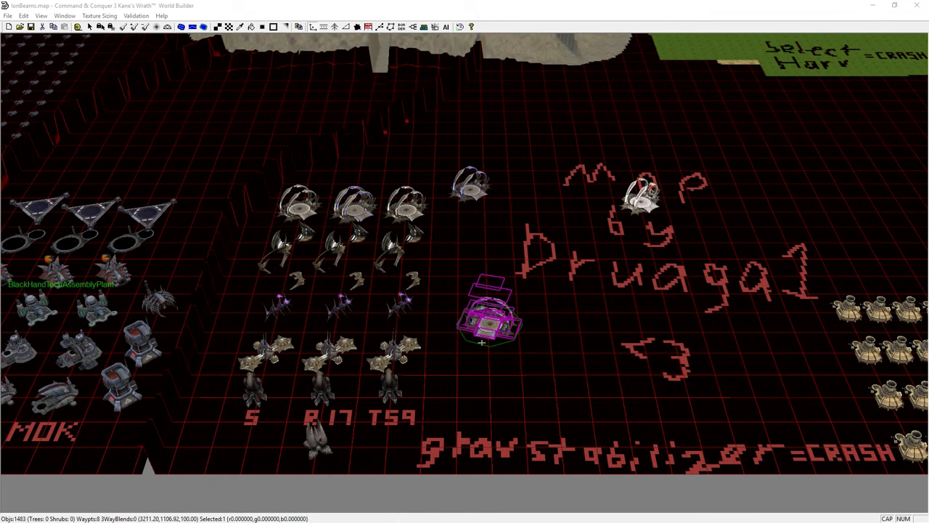
scroll(629, 114, down, 5)
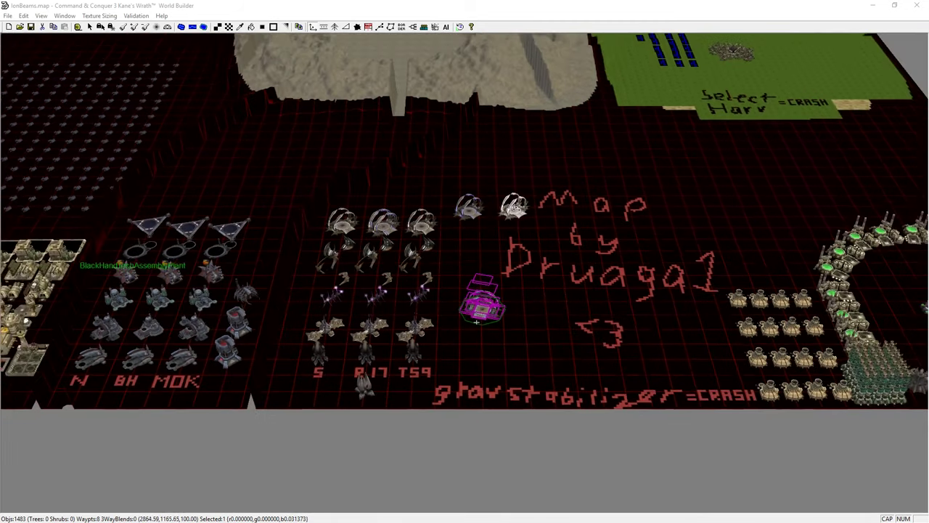
scroll(518, 195, up, 4)
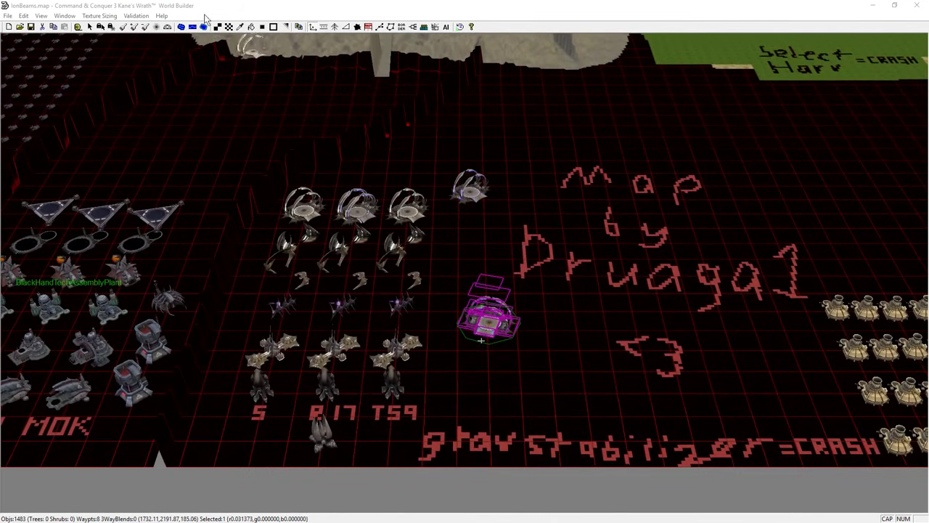
click(102, 16)
mouse_move(76, 16)
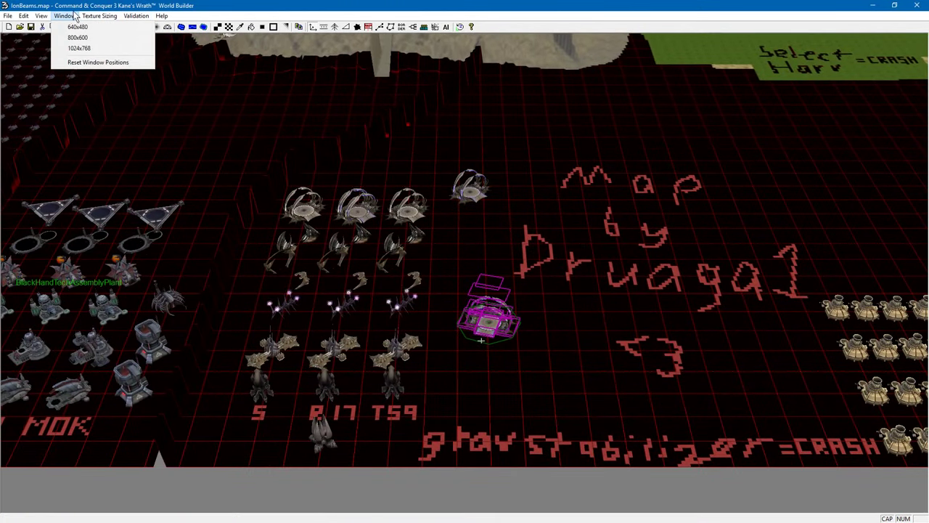
click(89, 62)
drag(0, 0, 447, 0)
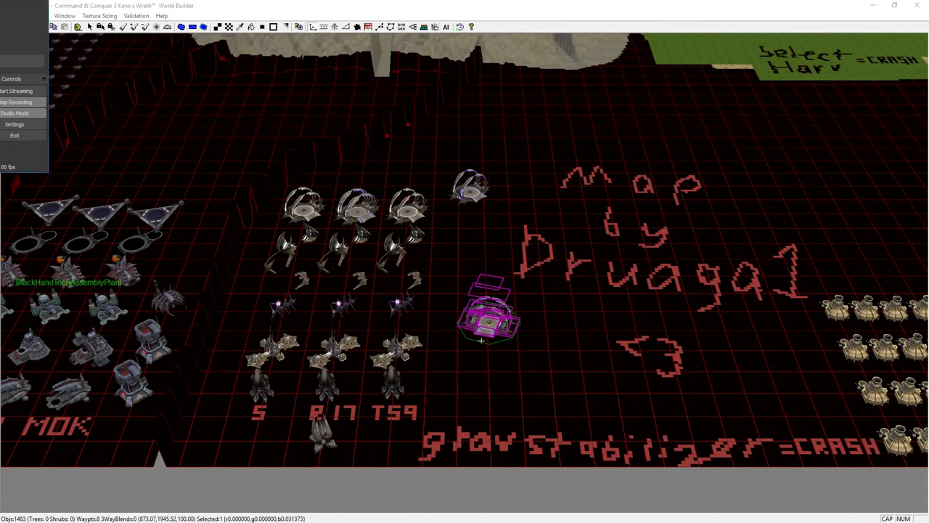
click(322, 28)
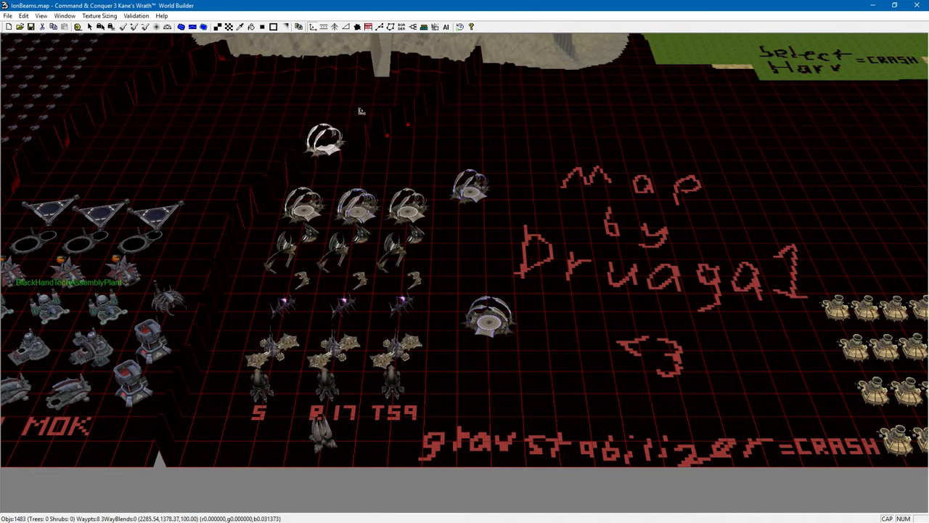
mouse_move(356, 7)
mouse_down()
mouse_move(595, 348)
mouse_move(404, 142)
mouse_move(363, 6)
mouse_up()
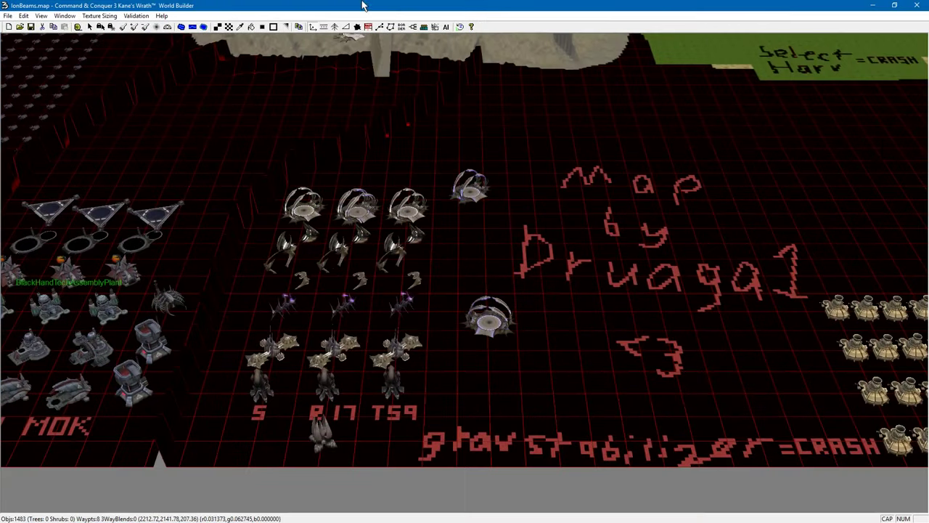
key(alt+Tab)
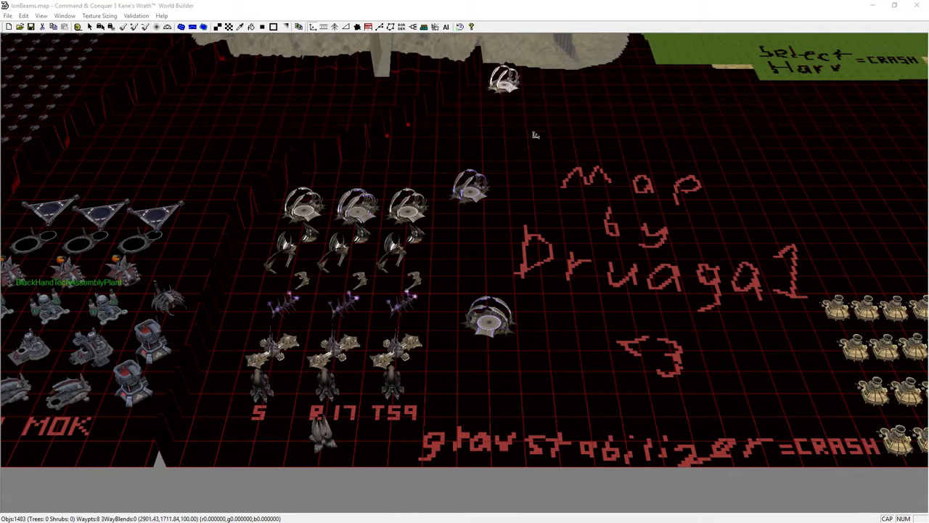
- Examine the added hives against the existing hives at the far end of the S, R17 and T59 columns
scroll(481, 302, down, 4)
click(656, 357)
drag(524, 294, 695, 353)
scroll(694, 354, up, 2)
drag(619, 285, 433, 208)
scroll(433, 207, up, 1)
key(alt+Tab)
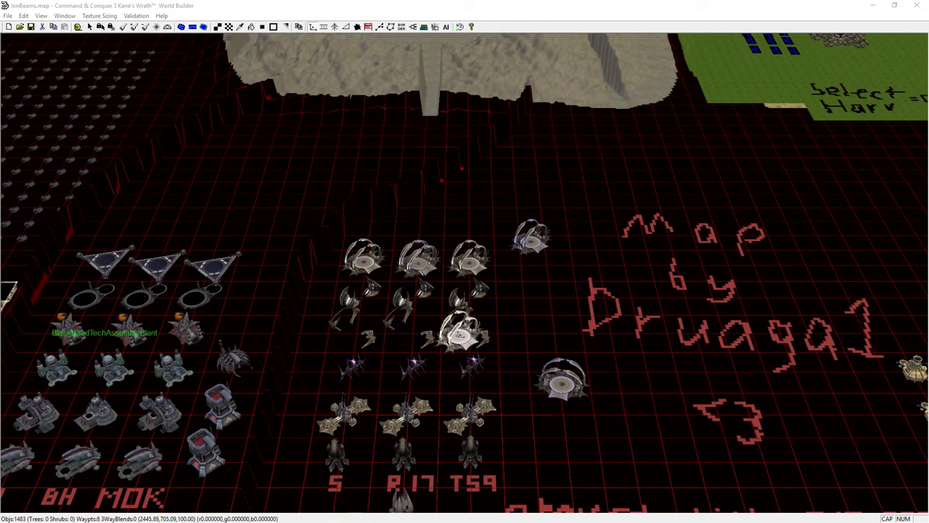
drag(558, 307, 496, 226)
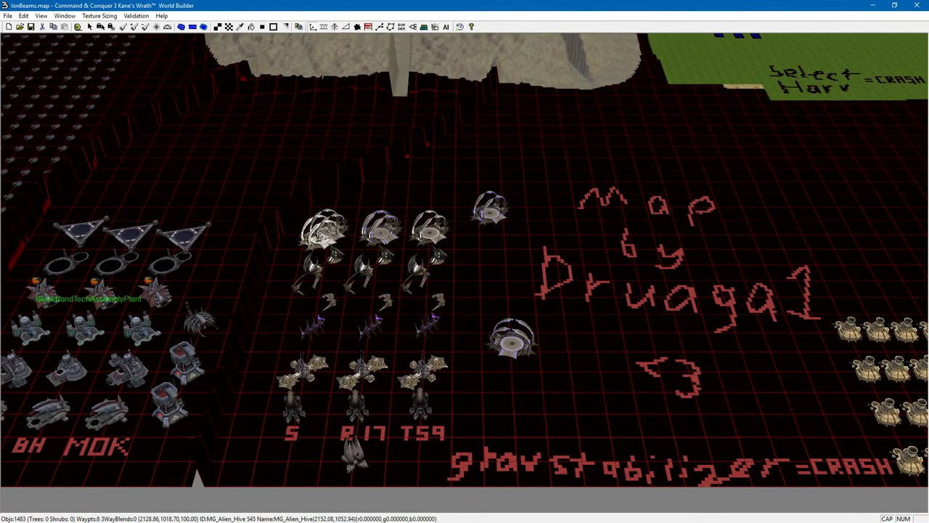
drag(521, 224, 485, 243)
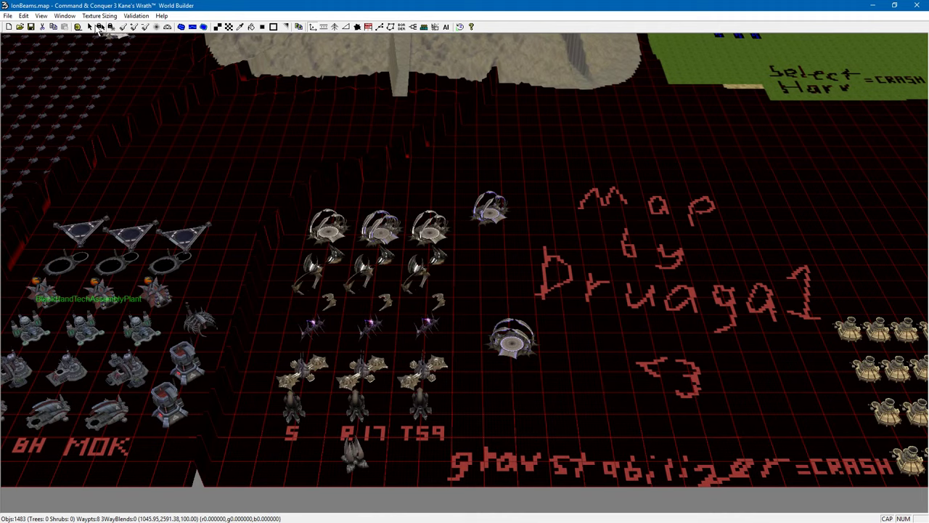
- Select building groups in the S, R17 and T59 columns, and move the two loose hives together behind the T59 column
drag(484, 401, 482, 398)
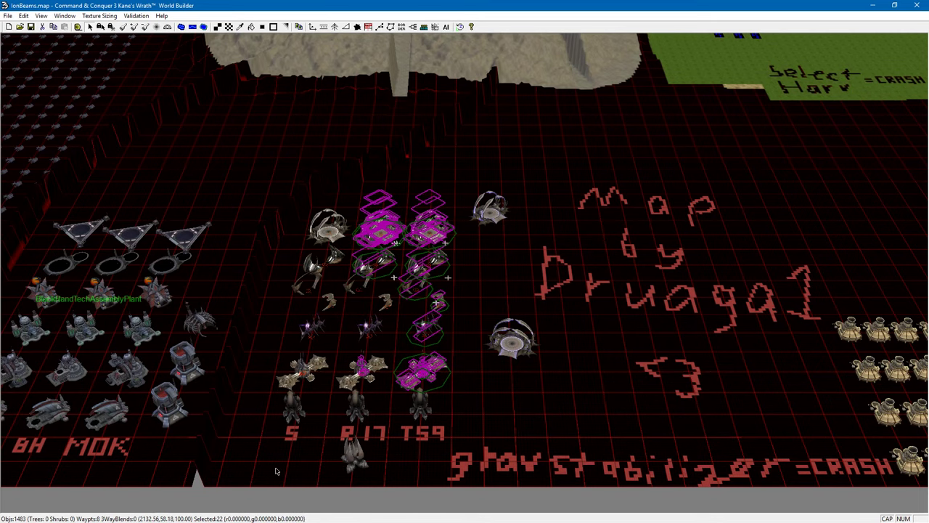
click(497, 408)
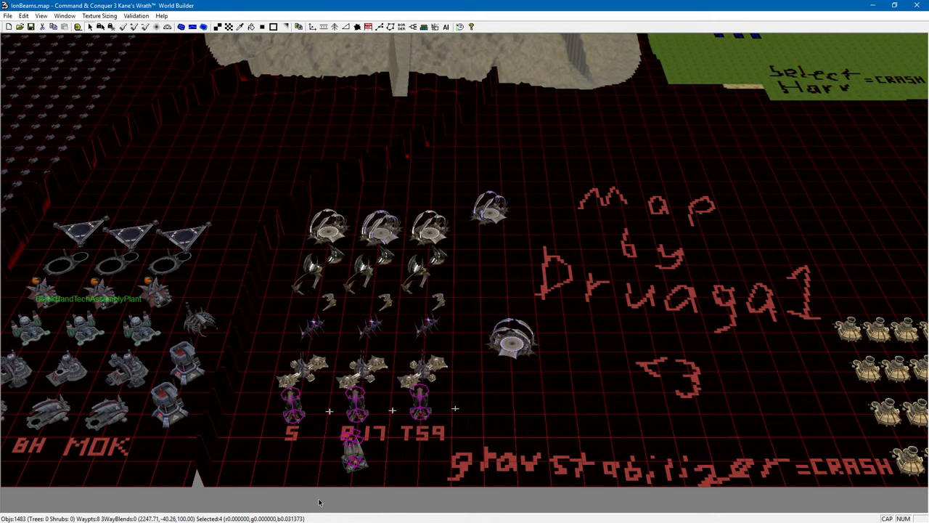
drag(475, 394, 475, 394)
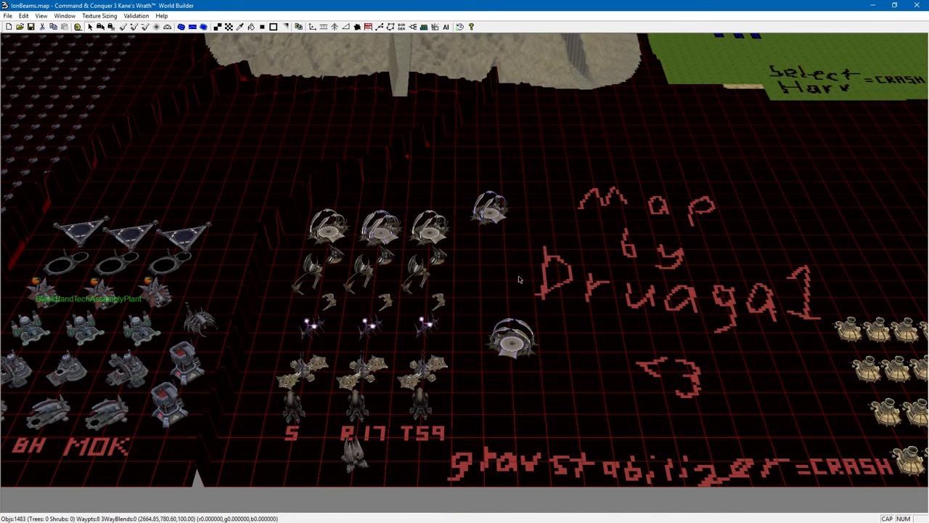
drag(557, 312, 556, 312)
drag(512, 341, 506, 227)
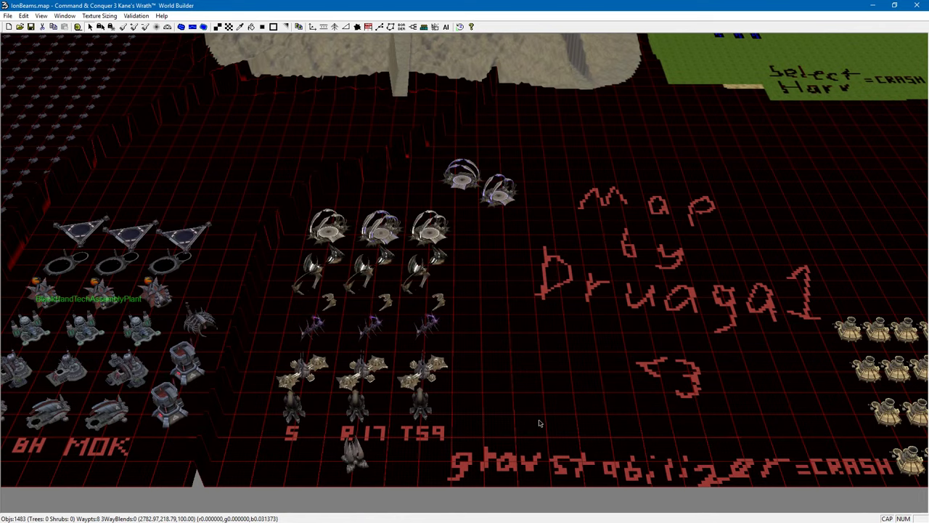
- Select a single SteelTalonsHeavyHarvester on the outer edge of the ring on the green field
drag(548, 356, 633, 290)
drag(562, 279, 562, 322)
scroll(539, 276, up, 3)
scroll(574, 384, down, 1)
drag(656, 339, 696, 228)
scroll(617, 387, up, 4)
key(Down)
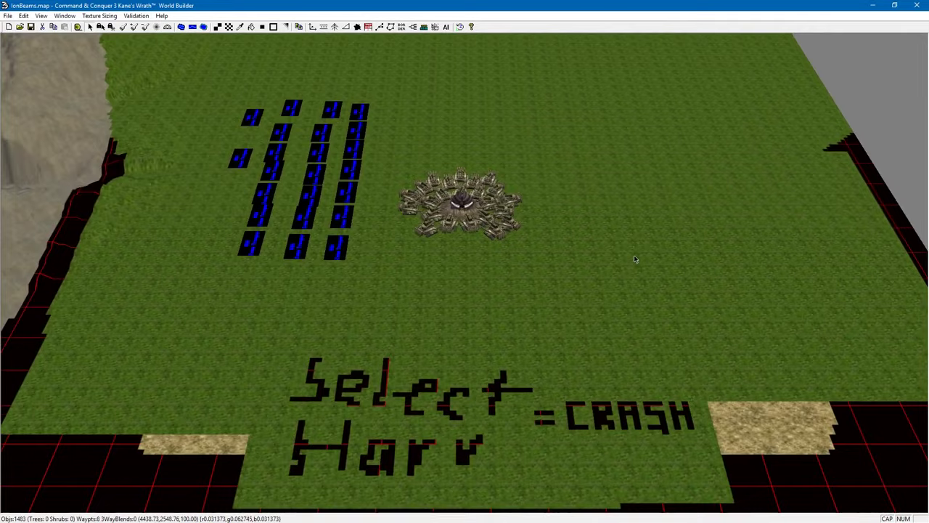
key(Up)
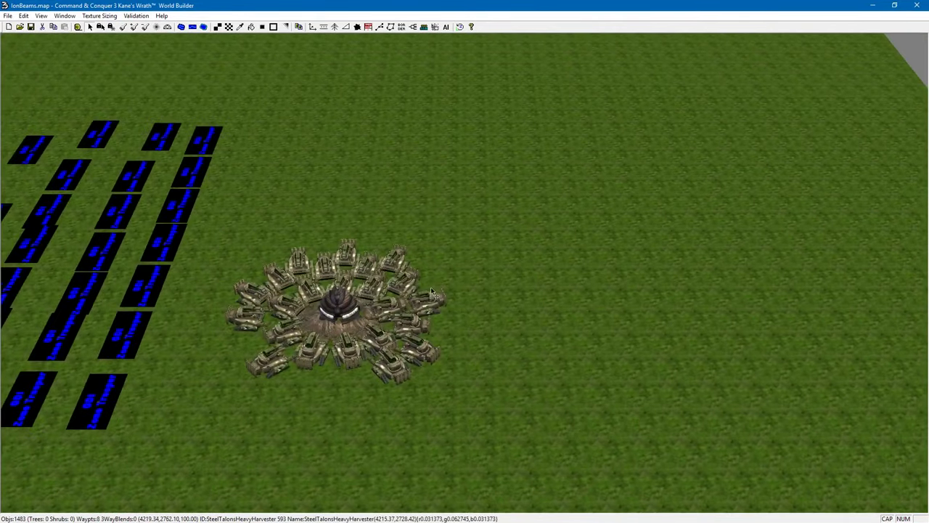
click(417, 276)
drag(374, 298, 424, 288)
click(424, 282)
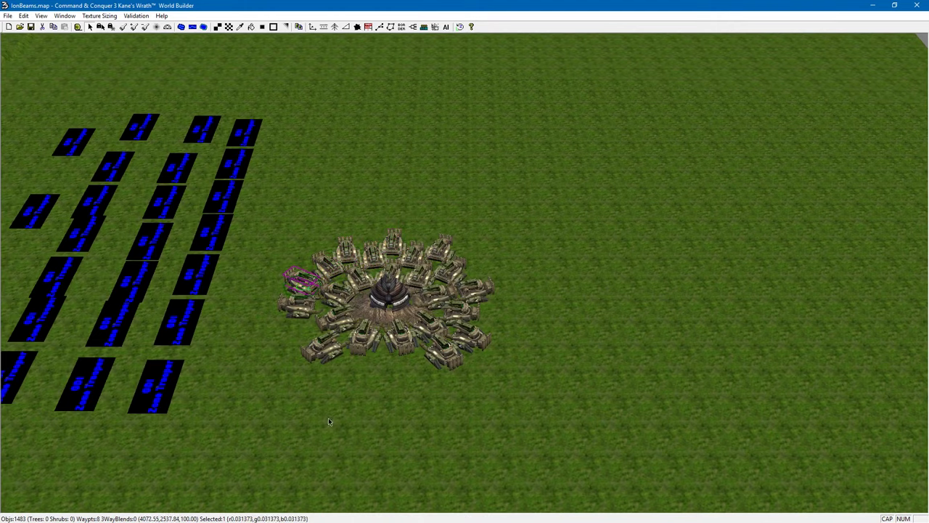
- Select the entire ring of harvesters together with the structure at its centre
drag(534, 212, 534, 212)
drag(516, 388, 551, 385)
scroll(582, 365, up, 3)
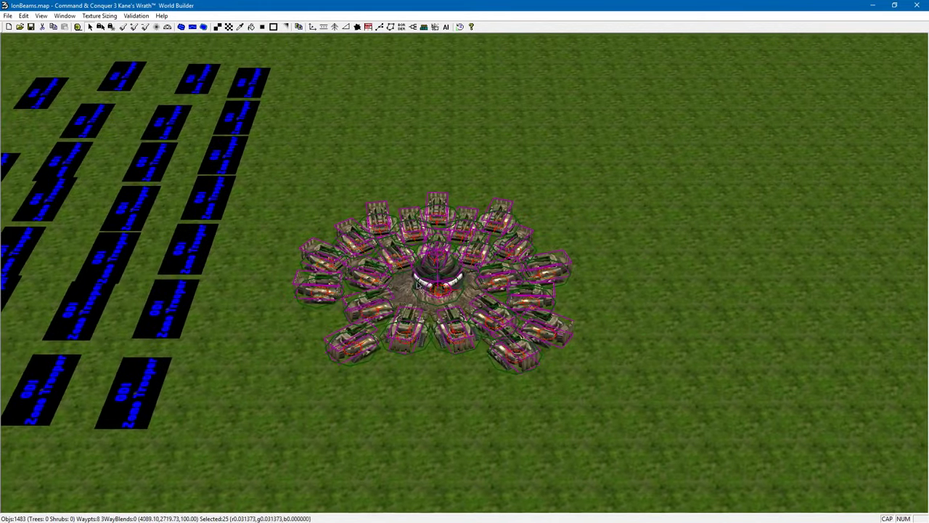
- Survey the green field around the harvester ring, its raised far edge and the TiberiumSpike corner beyond it
scroll(600, 383, down, 8)
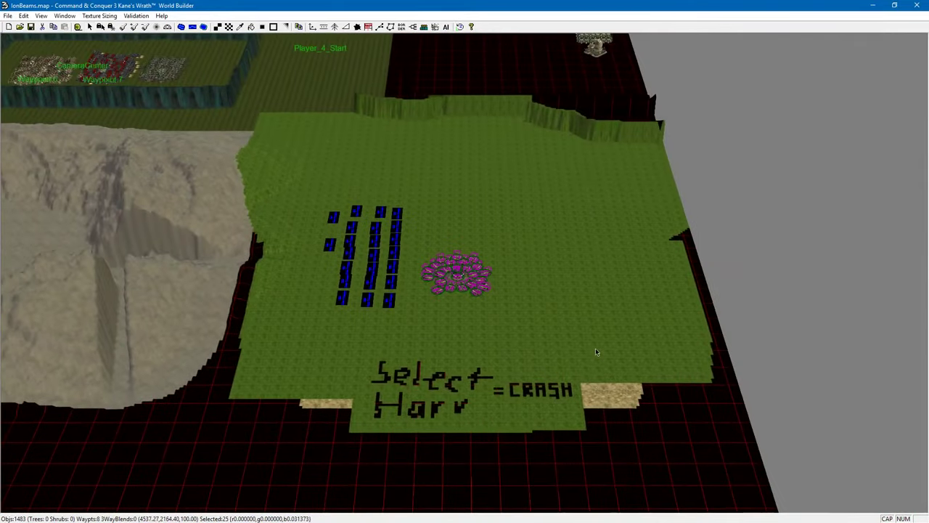
drag(595, 347, 562, 454)
drag(508, 167, 443, 367)
drag(639, 87, 222, 459)
drag(338, 307, 552, 200)
drag(254, 201, 334, 68)
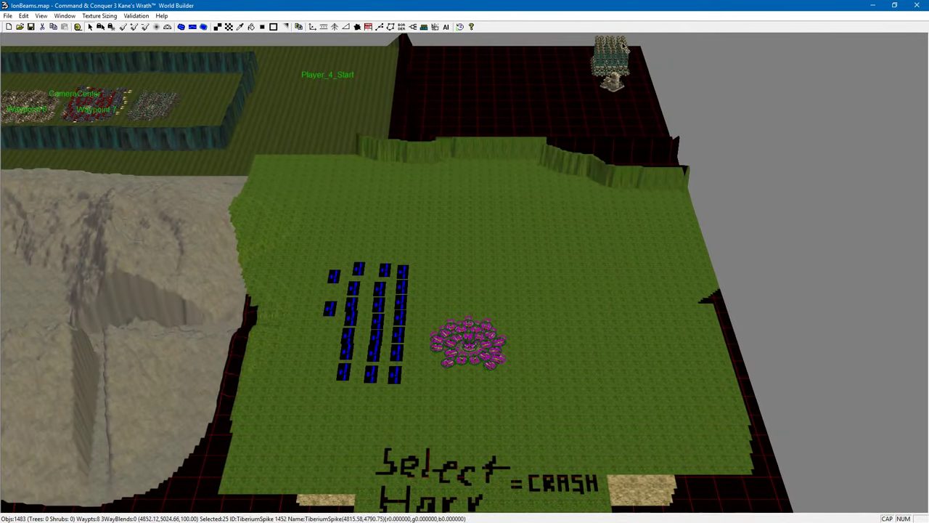
scroll(554, 342, up, 5)
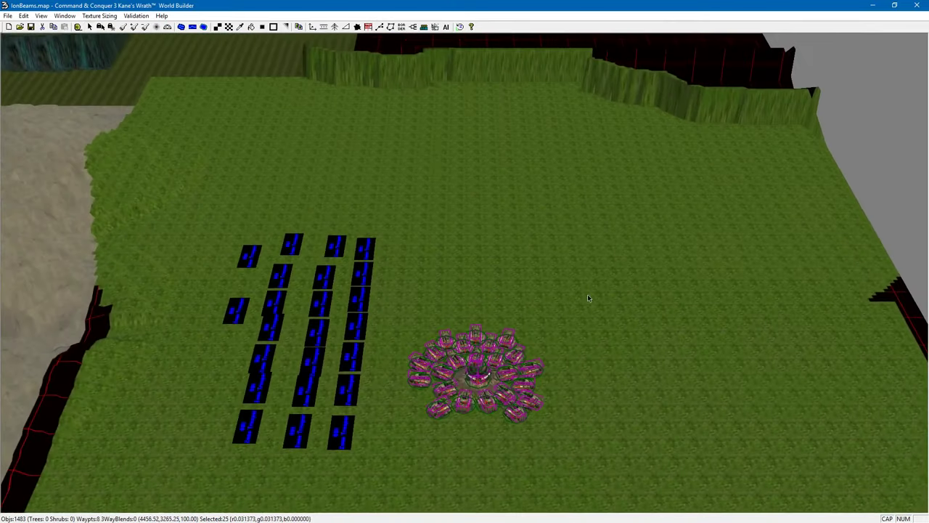
drag(618, 221, 548, 360)
scroll(548, 360, down, 5)
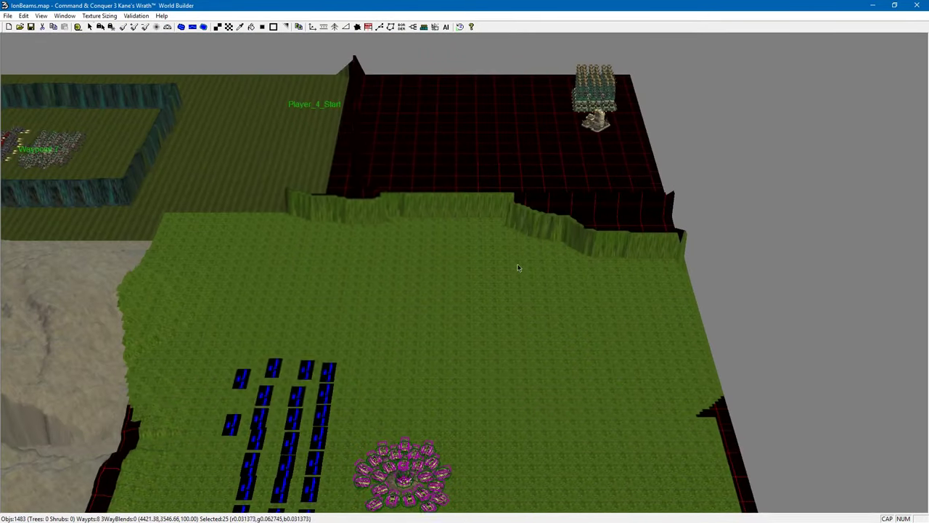
scroll(494, 217, up, 2)
scroll(428, 295, down, 3)
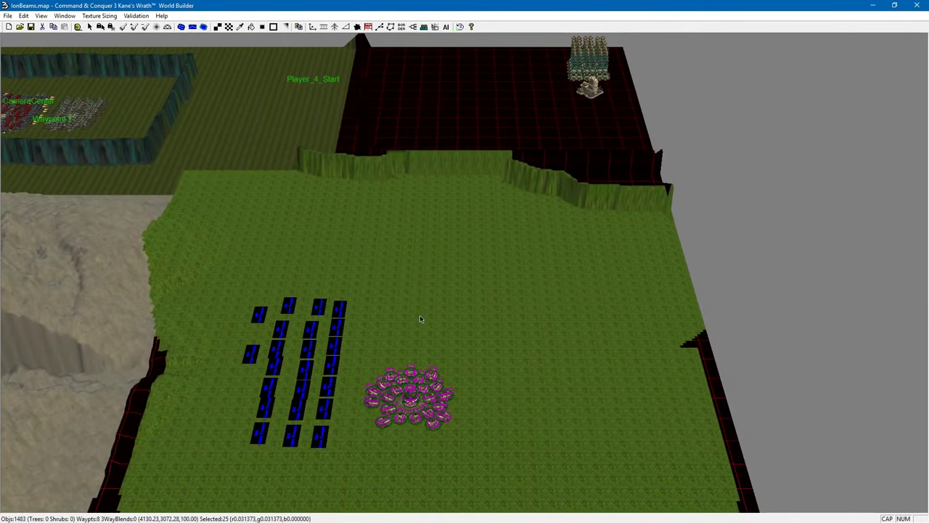
scroll(501, 227, up, 4)
drag(517, 392, 531, 348)
scroll(532, 348, up, 4)
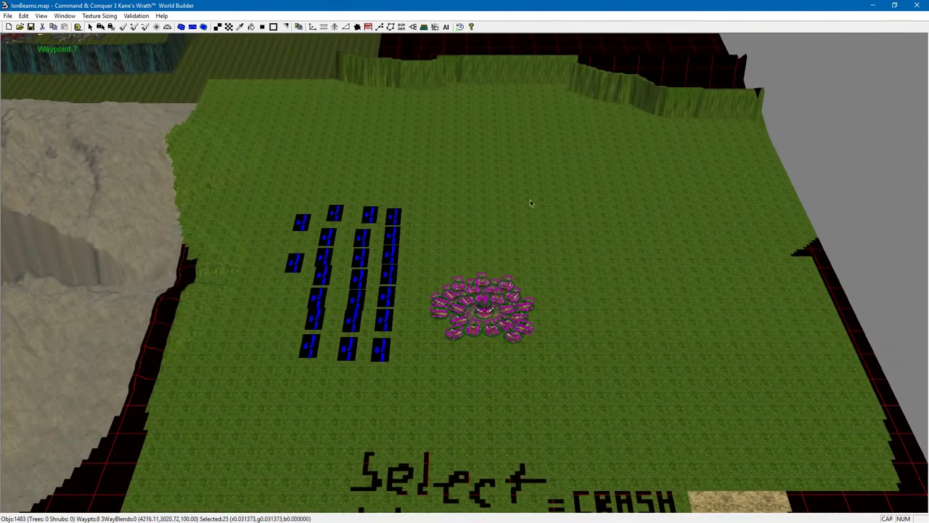
- Select only the structure in the middle of the harvester ring
scroll(515, 286, up, 5)
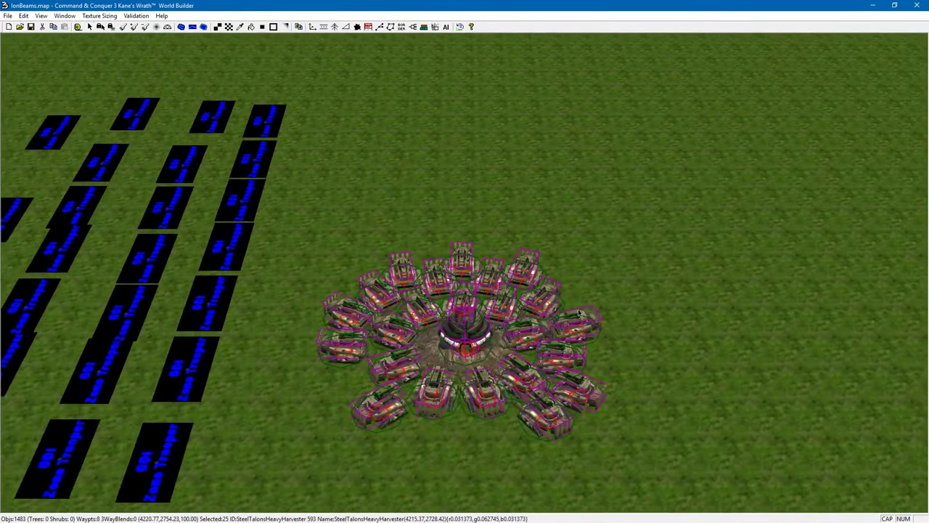
scroll(578, 313, up, 3)
drag(483, 327, 462, 257)
click(652, 204)
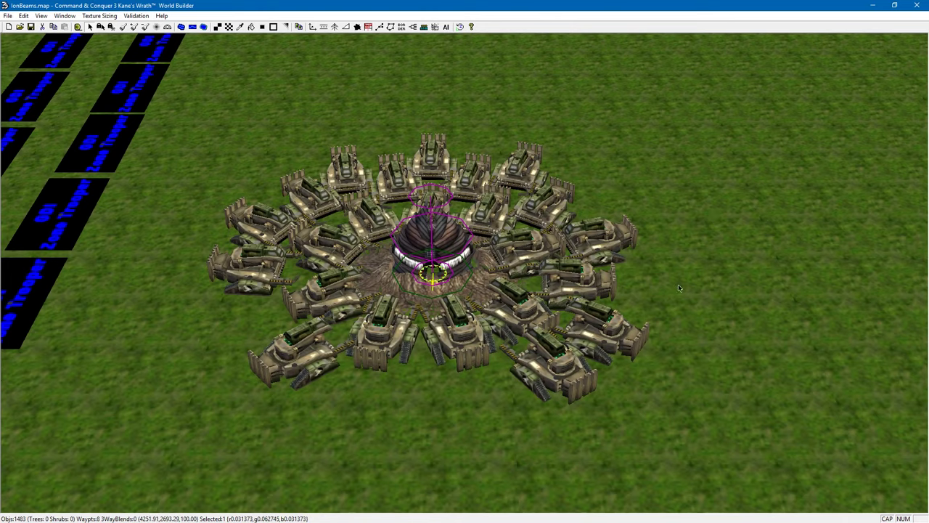
- Inspect the harvesters surrounding the central structure, and compare the green field with the neighbouring rocky crater
scroll(668, 286, down, 5)
scroll(659, 287, down, 8)
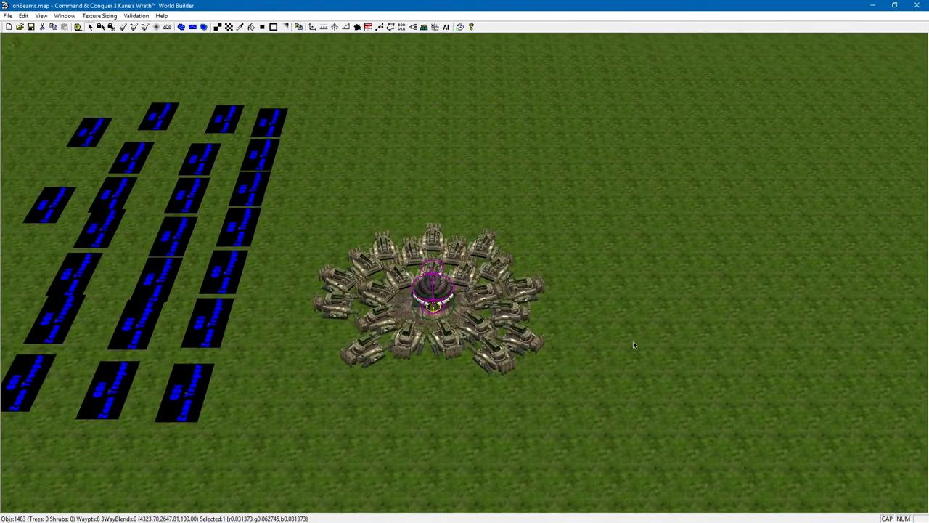
scroll(662, 310, up, 10)
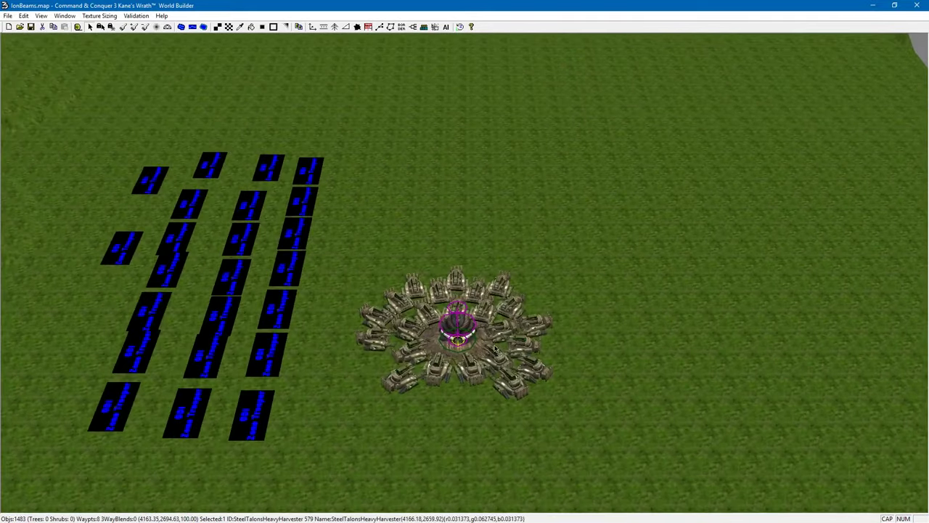
scroll(659, 287, up, 6)
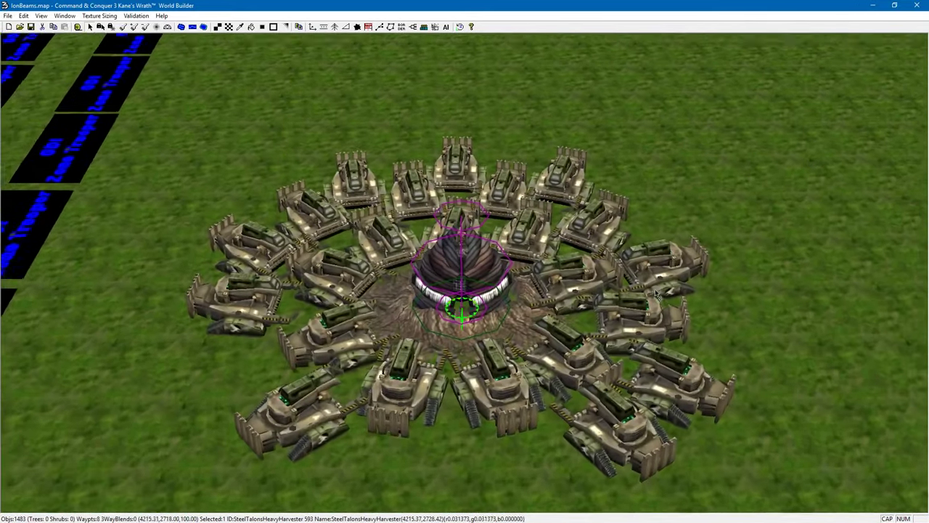
scroll(683, 263, down, 8)
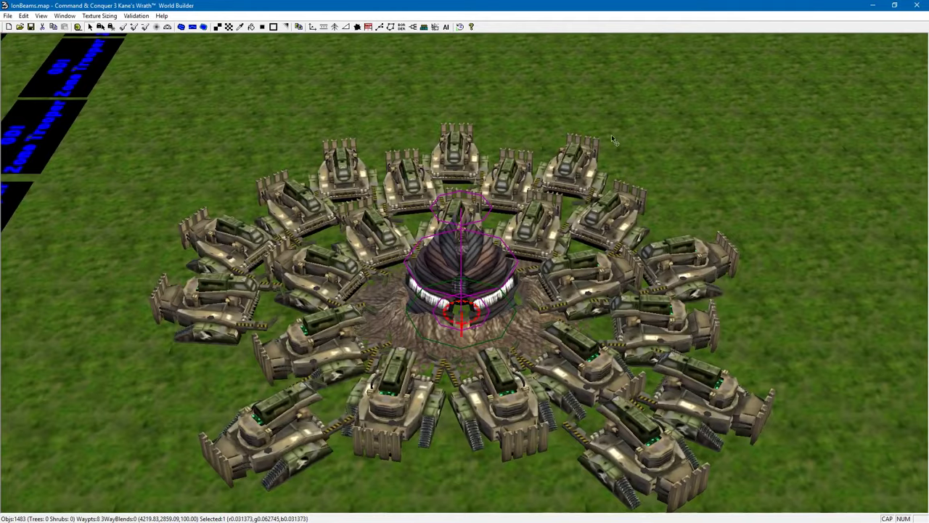
scroll(443, 413, down, 10)
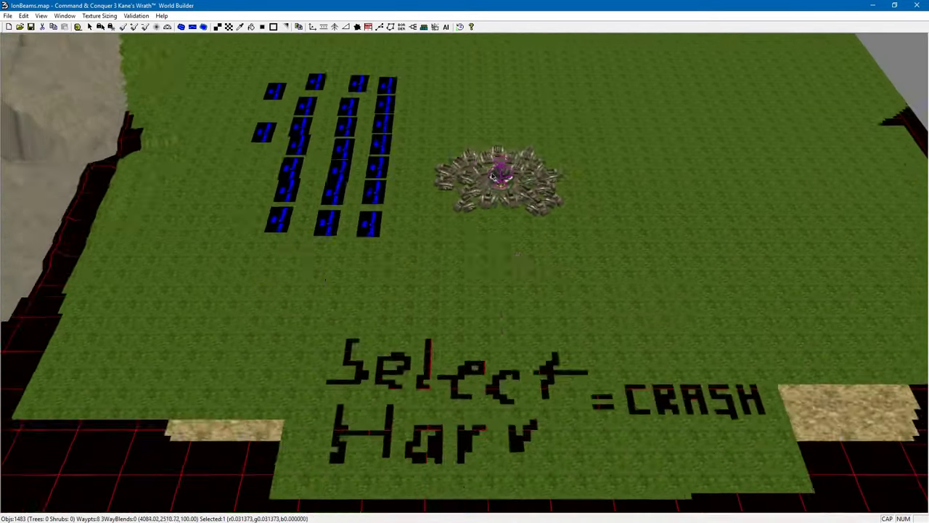
scroll(430, 294, up, 8)
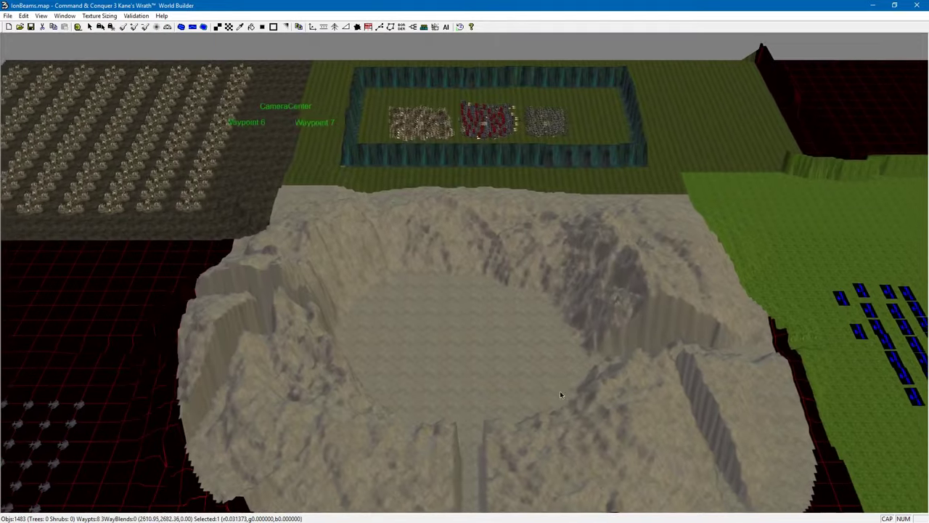
- Inspect the rocky crater and the narrow channel cut through its near rim
drag(561, 391, 480, 243)
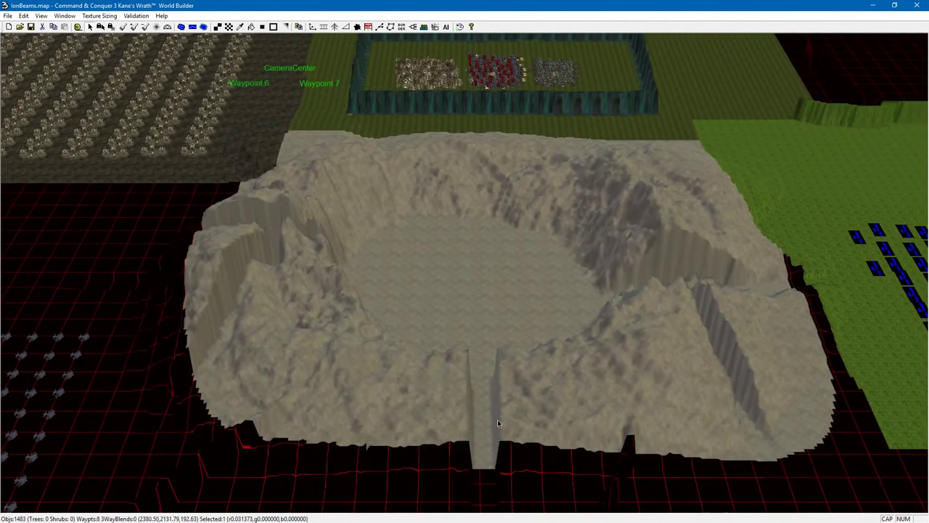
drag(474, 456, 460, 353)
scroll(460, 352, down, 1)
scroll(485, 358, up, 6)
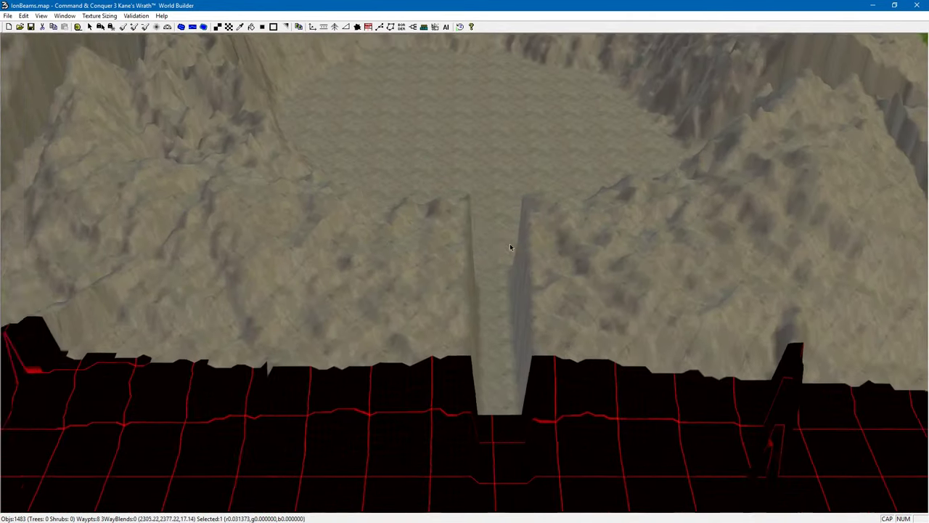
- Try raising a cluster of tall terrain spikes across the crater floor with the height brush, and undo them
drag(511, 247, 176, 50)
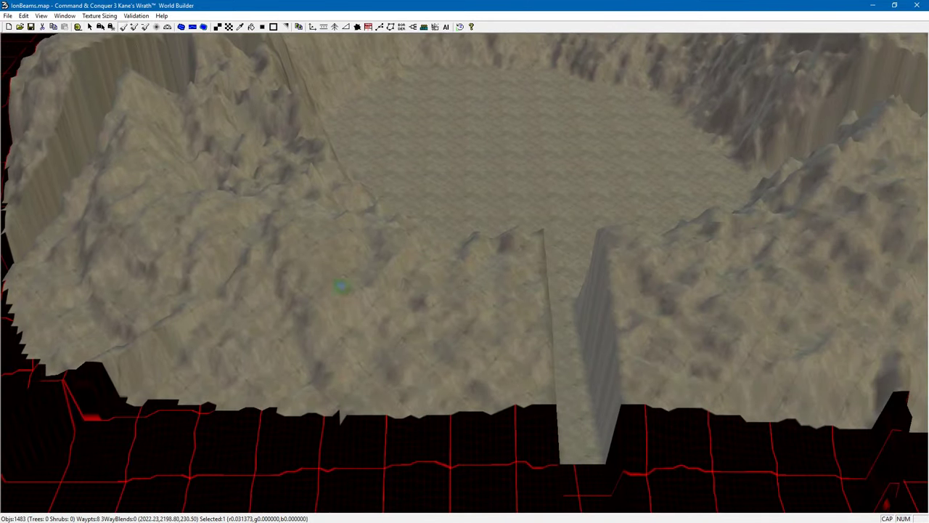
drag(433, 259, 400, 228)
mouse_move(317, 236)
mouse_down()
mouse_move(278, 365)
mouse_move(313, 400)
mouse_up()
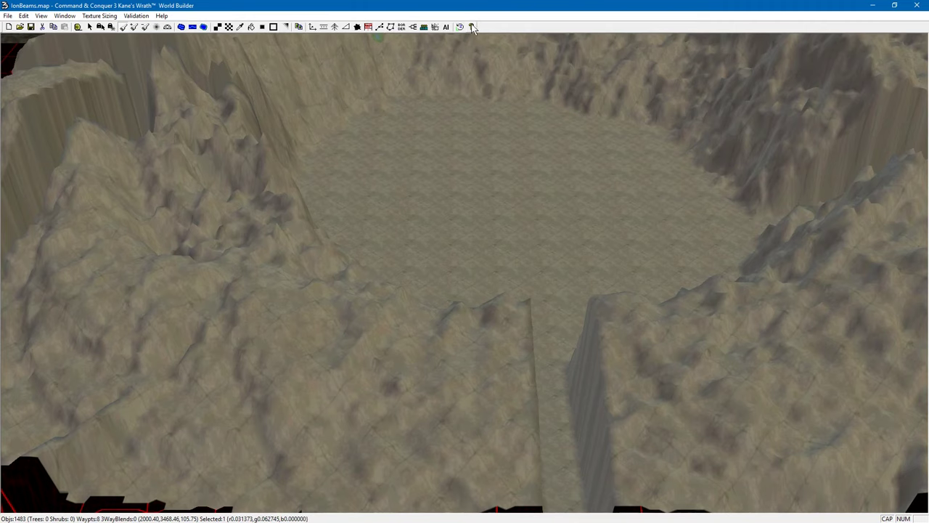
click(166, 18)
mouse_move(149, 19)
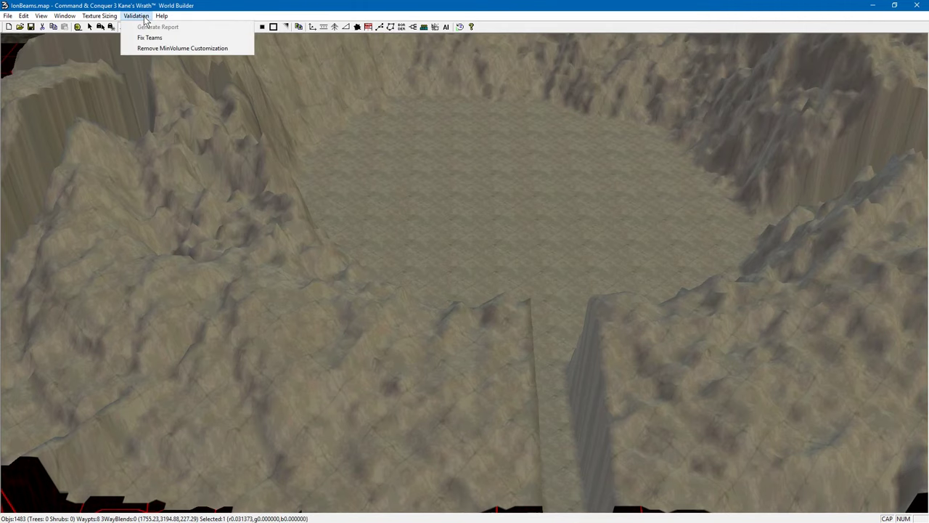
mouse_move(41, 16)
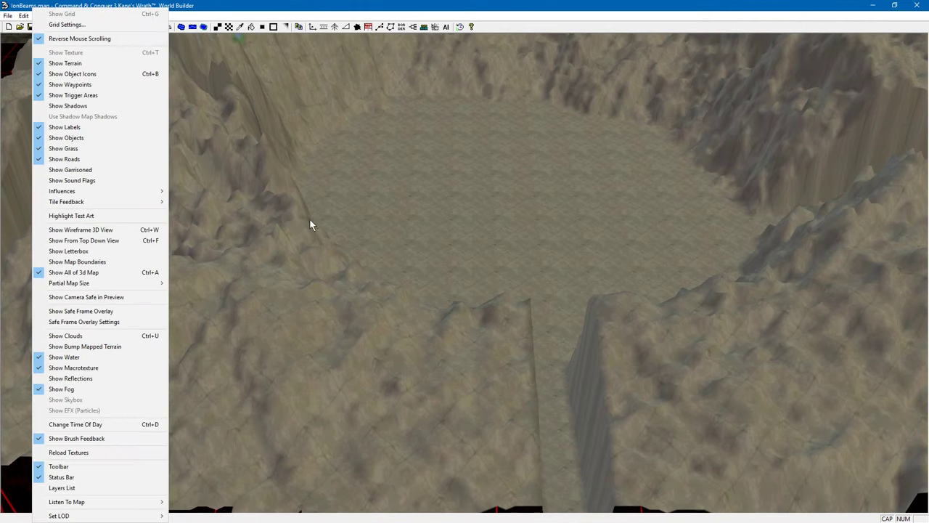
click(429, 5)
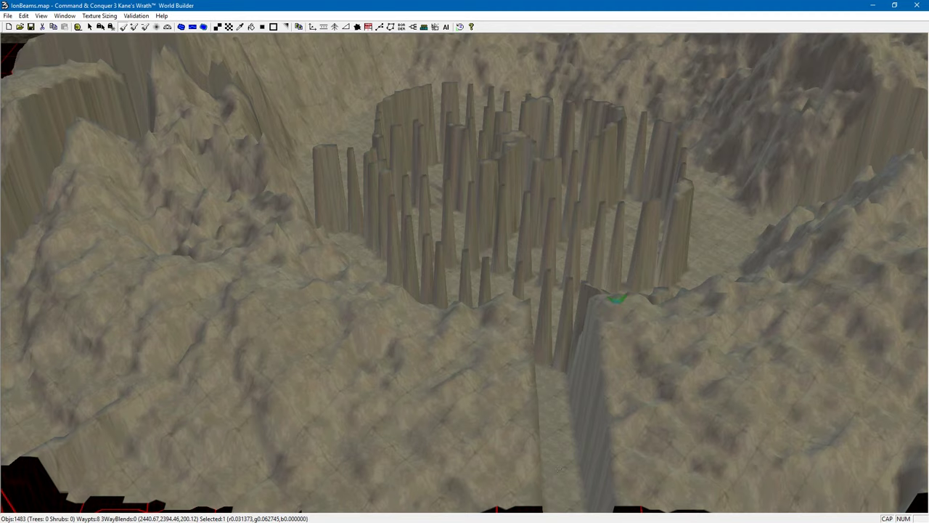
drag(519, 326, 489, 350)
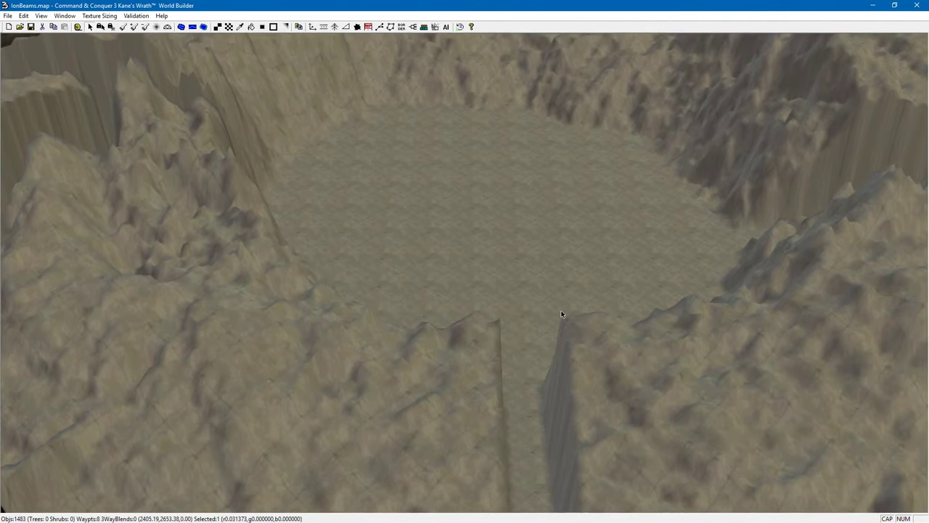
- Examine the crater basin and its outer slopes, both up close and from farther away
drag(562, 314, 506, 312)
scroll(465, 273, down, 5)
scroll(465, 272, up, 4)
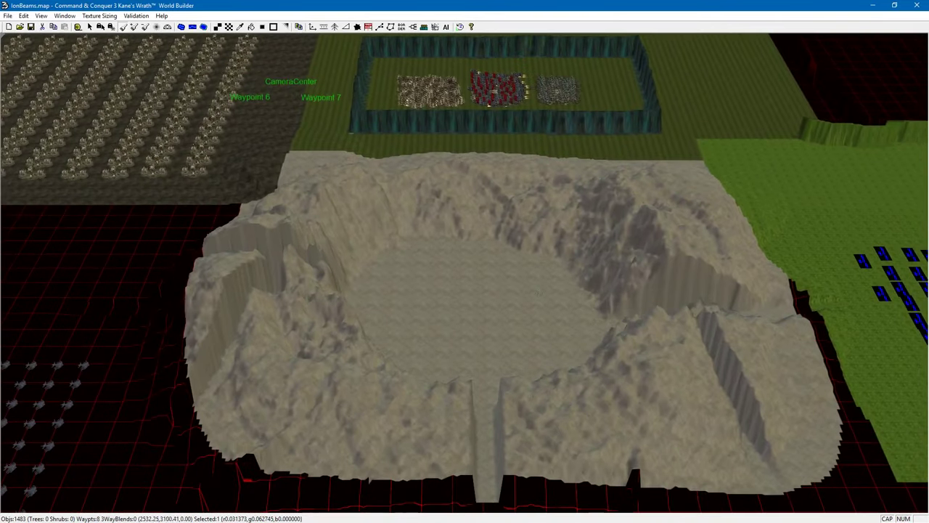
mouse_move(563, 337)
mouse_down()
mouse_move(664, 308)
mouse_move(551, 301)
mouse_move(424, 254)
mouse_move(460, 354)
mouse_move(469, 317)
mouse_move(503, 301)
mouse_move(416, 280)
mouse_up()
scroll(459, 354, up, 5)
drag(386, 313, 301, 311)
scroll(472, 287, down, 5)
- Survey the rows of faction structures marked N, BH, MOK, S, R17 and T59 and the red lettering along the map's near edge
drag(457, 341, 578, 167)
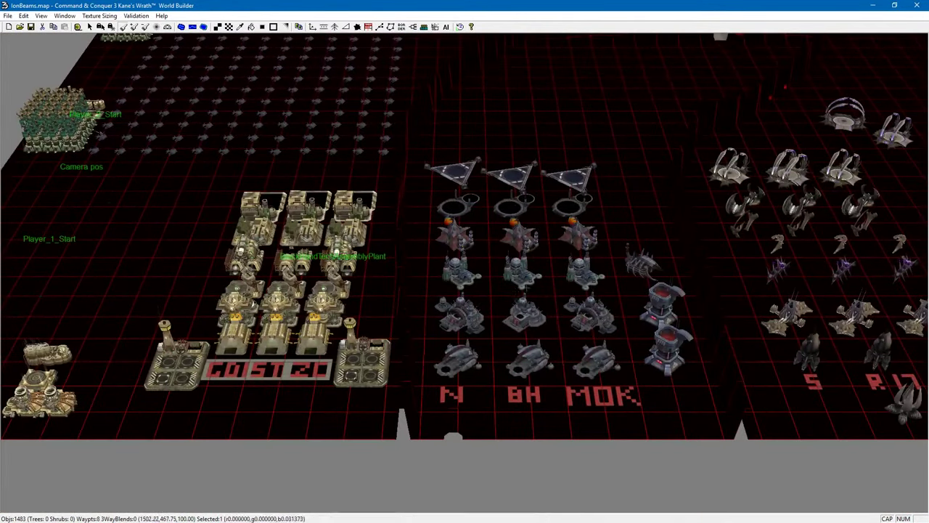
drag(527, 289, 517, 475)
scroll(417, 210, down, 8)
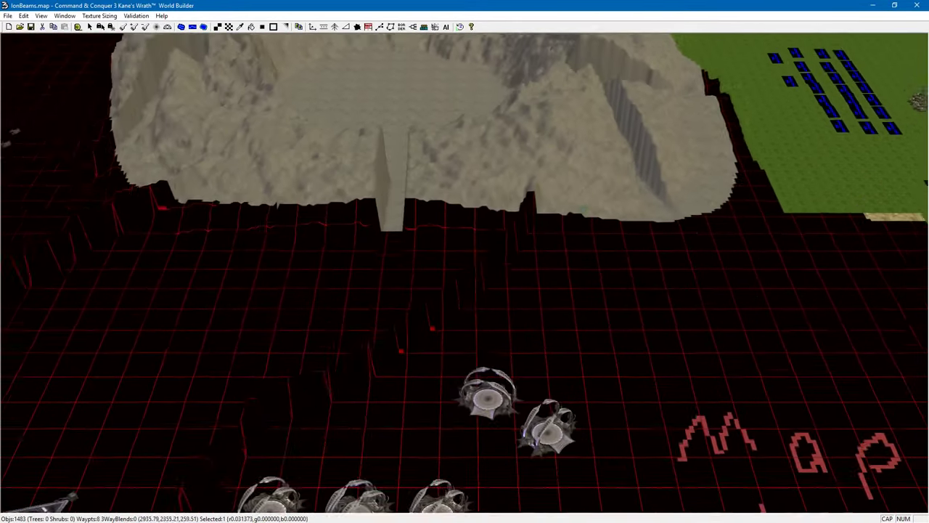
scroll(417, 210, down, 3)
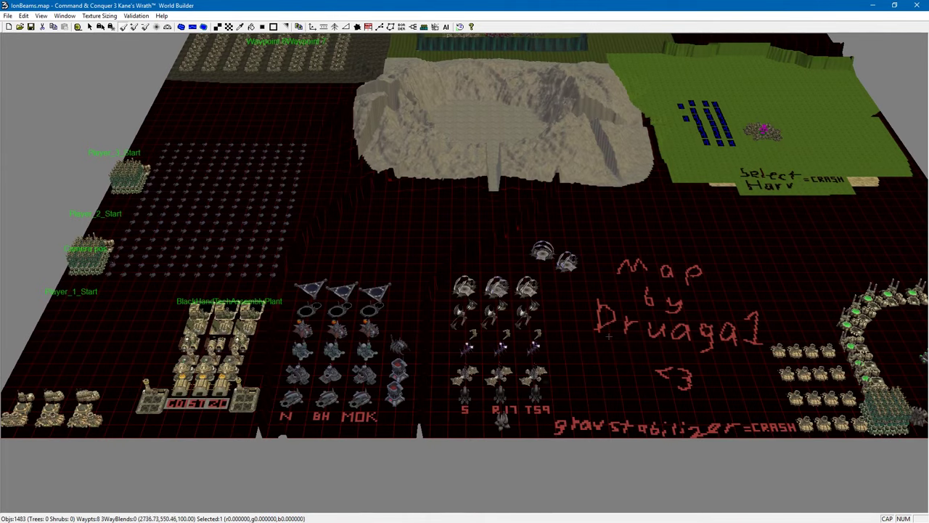
drag(553, 331, 508, 337)
key(Right)
key(Left)
key(Left)
key(Left)
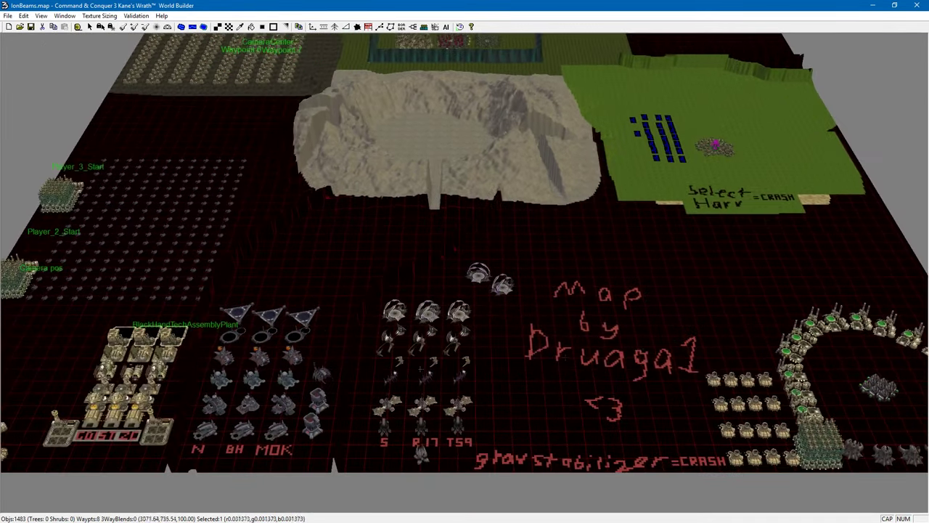
scroll(447, 427, up, 3)
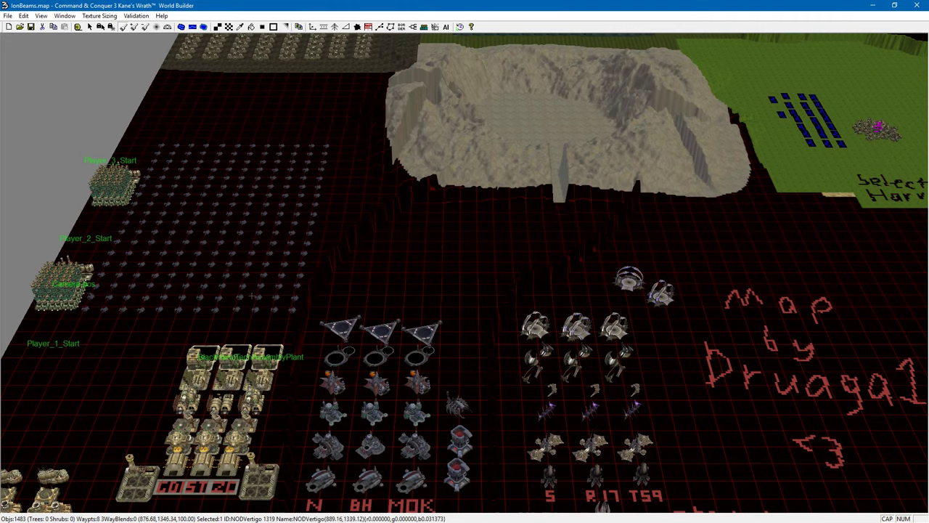
- Look over the large grid of Vertigo aircraft beside the player start positions and the open ground toward the crater
drag(348, 235, 493, 280)
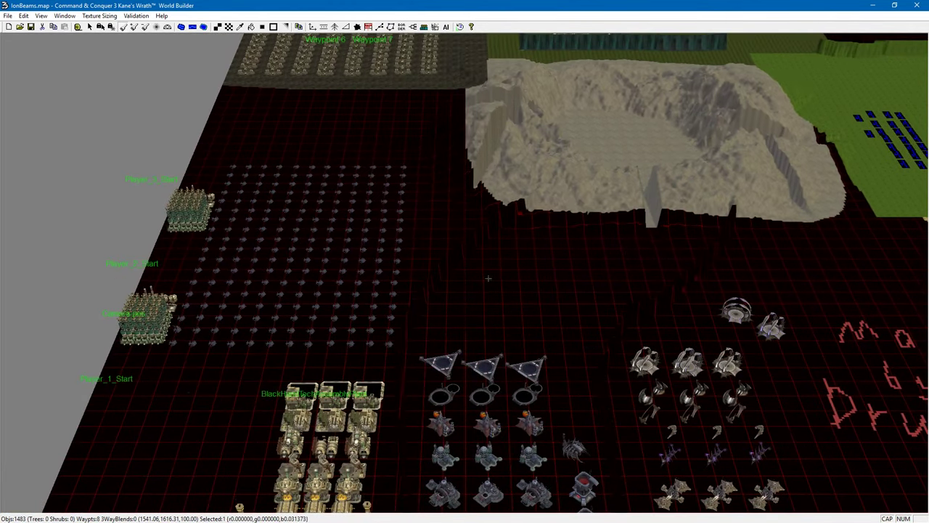
drag(526, 270, 344, 389)
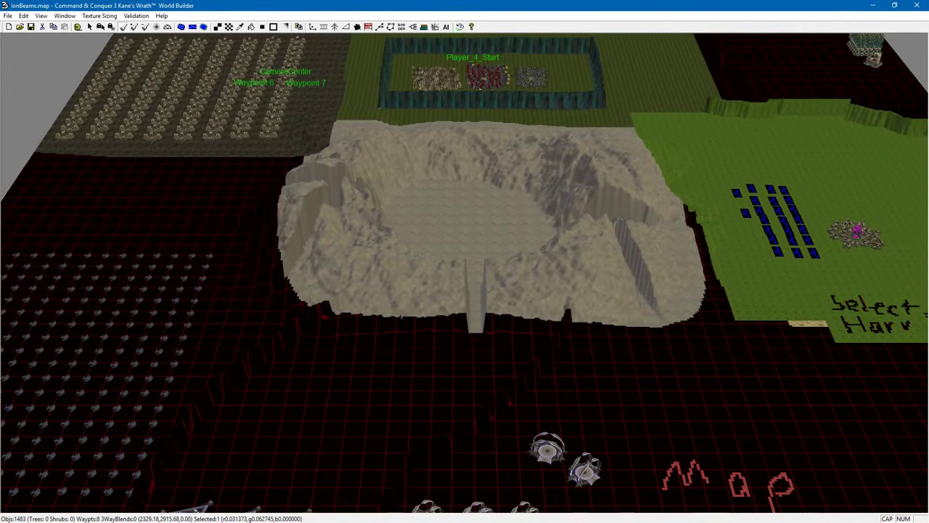
key(Down)
key(Down)
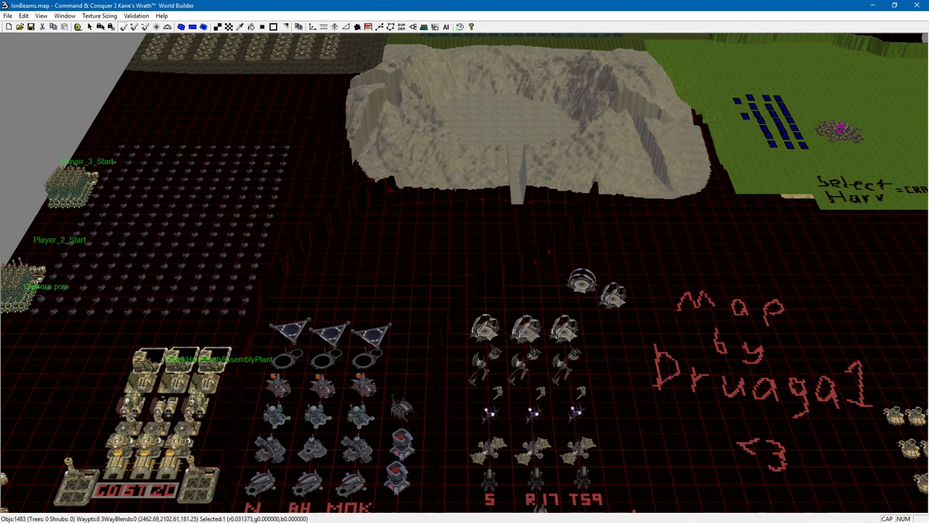
drag(424, 222, 343, 350)
key(Down)
key(Left)
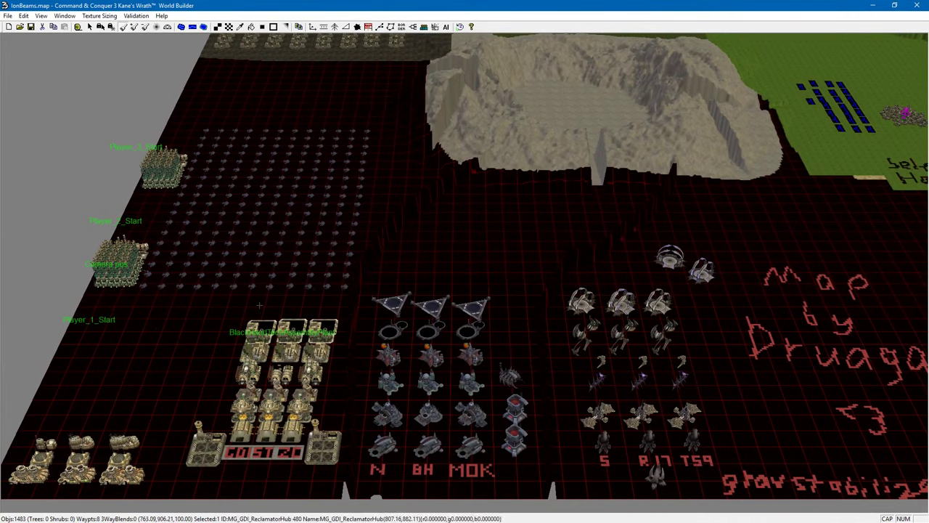
scroll(358, 241, up, 3)
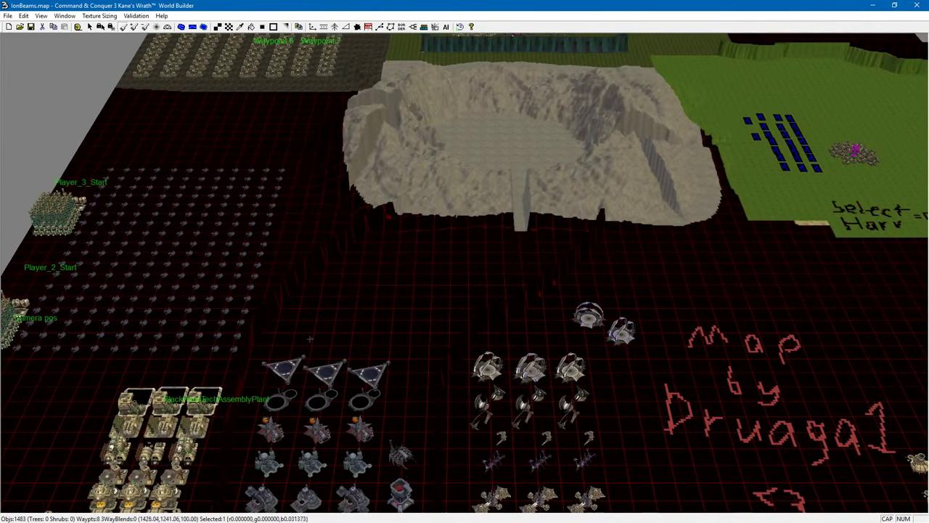
- Survey the whole map in a wide overview, from the walled enclosure at the far edge to the structures at the near edge
key(Up)
key(Right)
key(Up)
key(Right)
scroll(487, 450, down, 5)
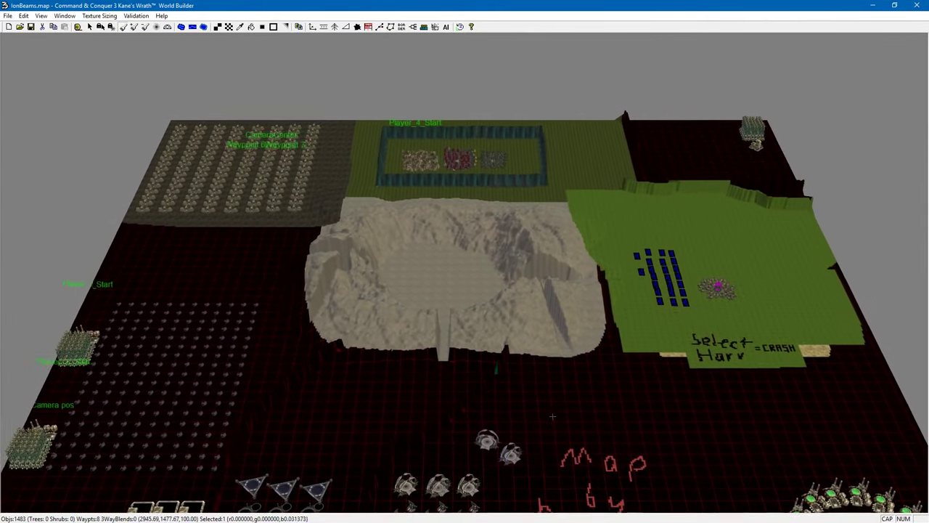
key(Down)
key(Down)
key(Down)
key(Down)
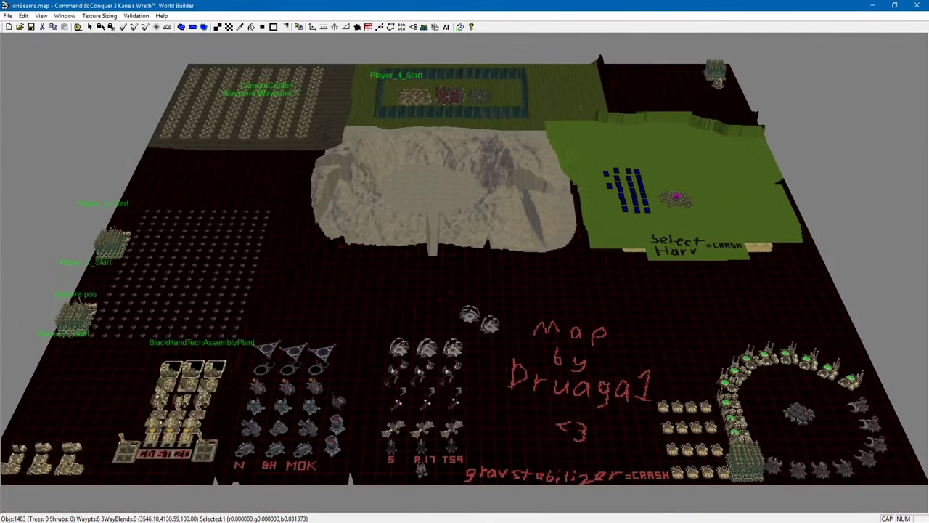
- Inspect the three dense unit blocks inside the walled enclosure at close range
scroll(568, 465, up, 3)
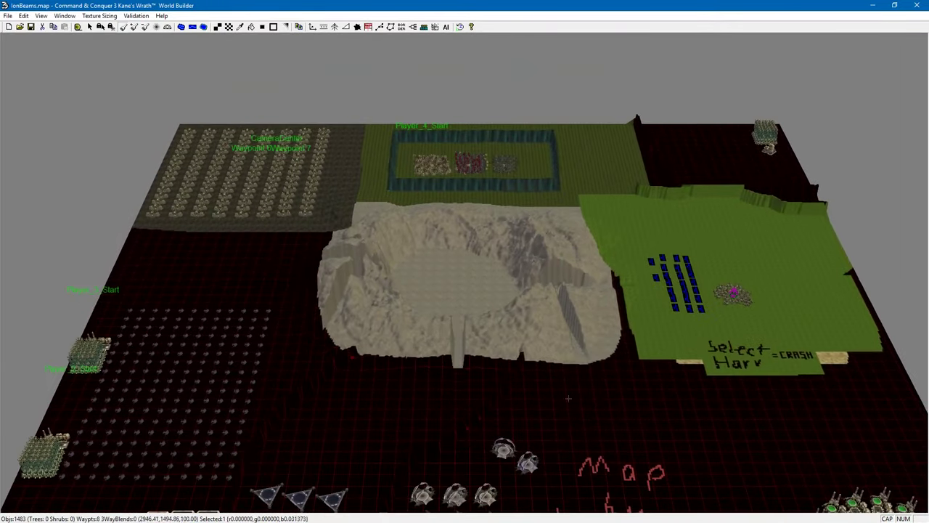
scroll(478, 324, up, 6)
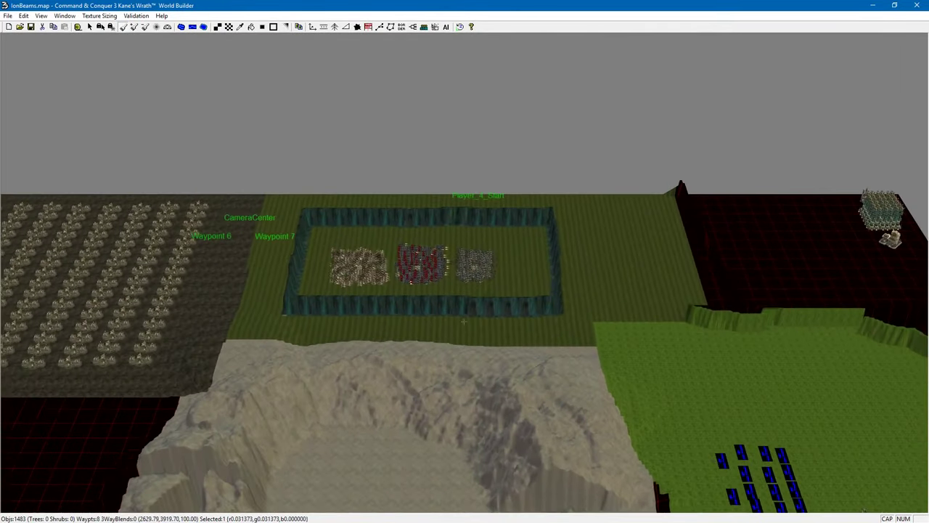
scroll(464, 290, up, 4)
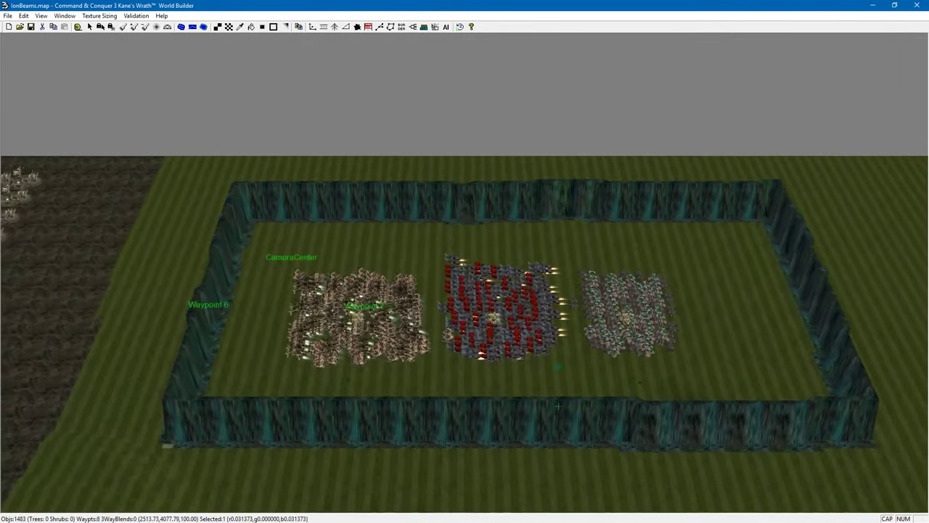
scroll(464, 291, up, 5)
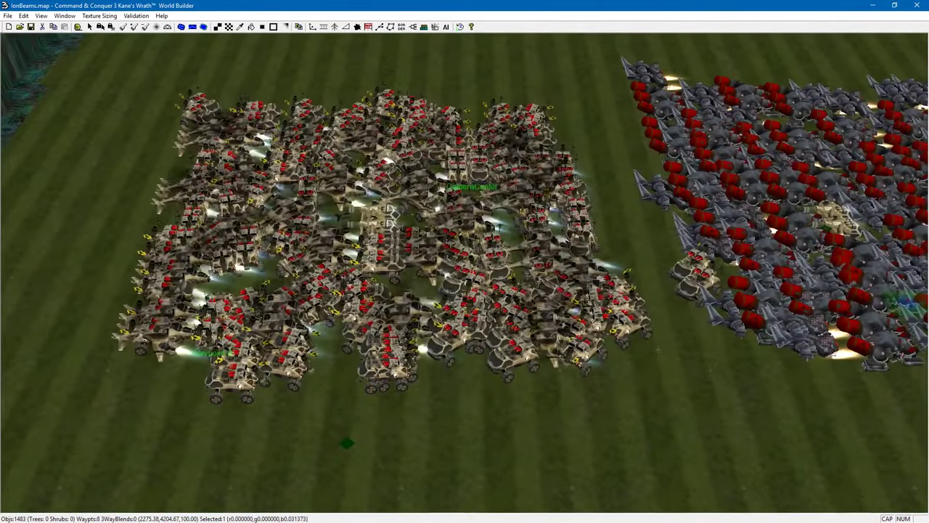
drag(658, 349, 440, 356)
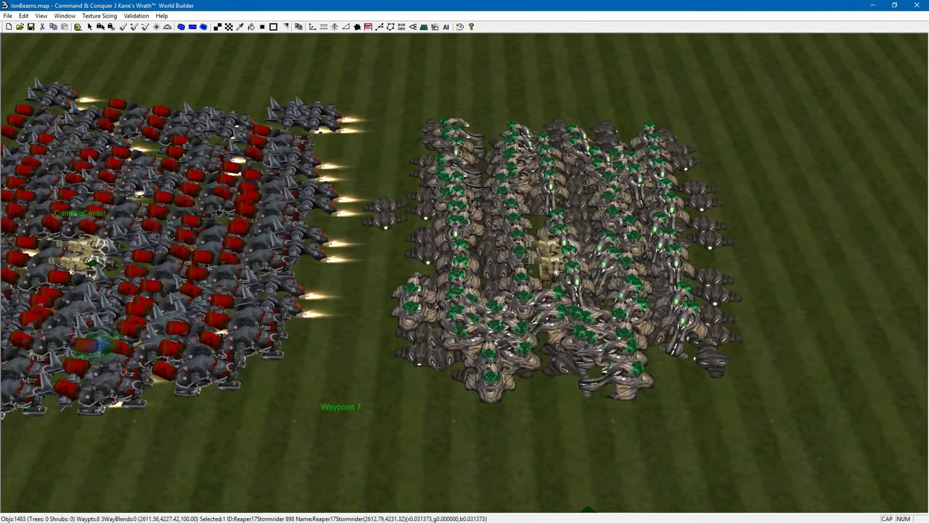
key(Left)
scroll(464, 275, down, 8)
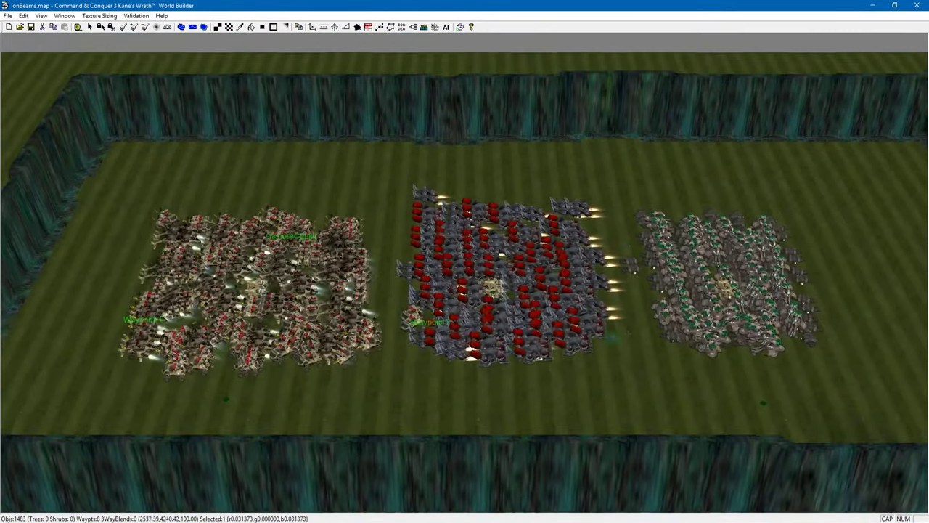
- Compare the three unit blocks side by side and examine the walls surrounding them
scroll(464, 276, up, 3)
drag(580, 239, 533, 116)
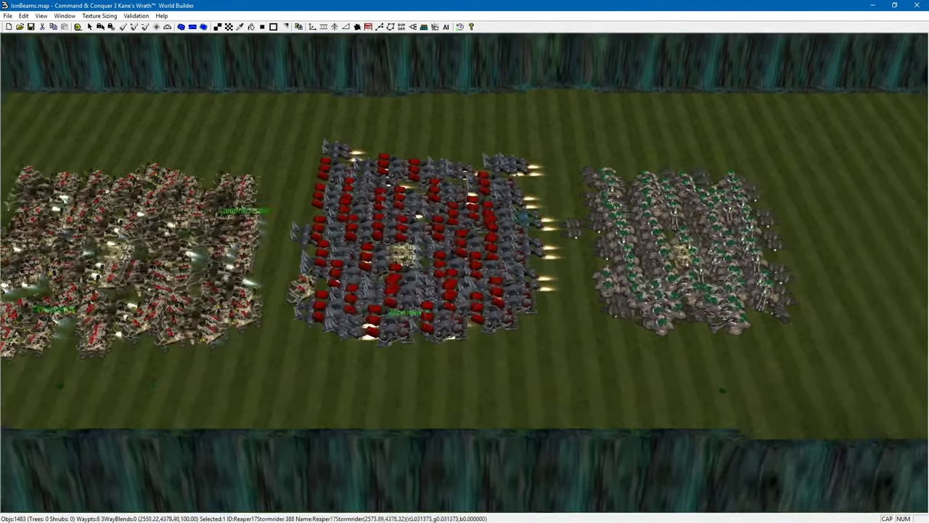
scroll(556, 238, down, 2)
drag(556, 239, 592, 365)
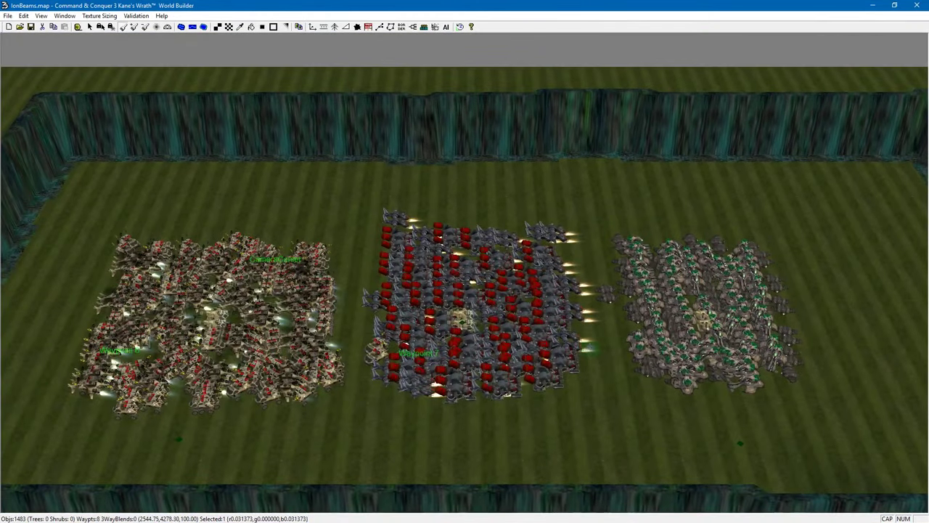
scroll(465, 276, down, 2)
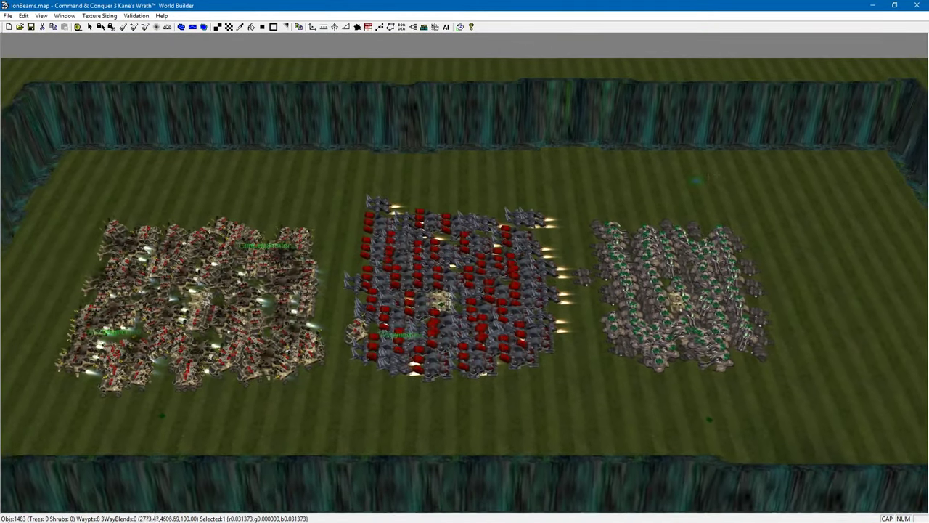
scroll(464, 276, down, 4)
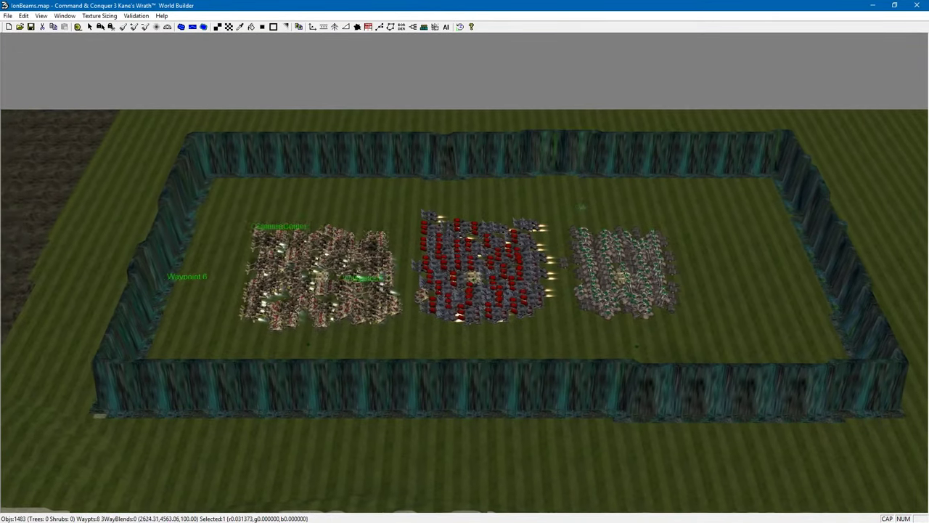
drag(517, 325, 534, 330)
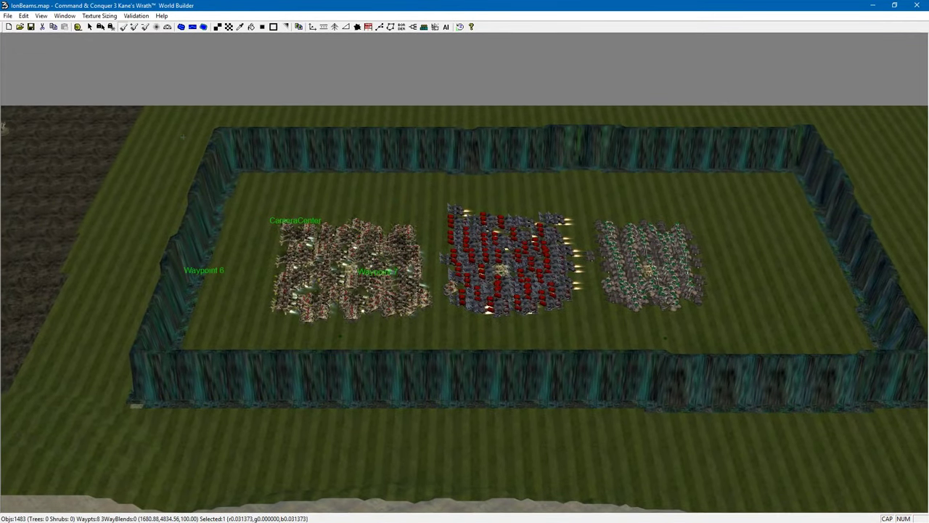